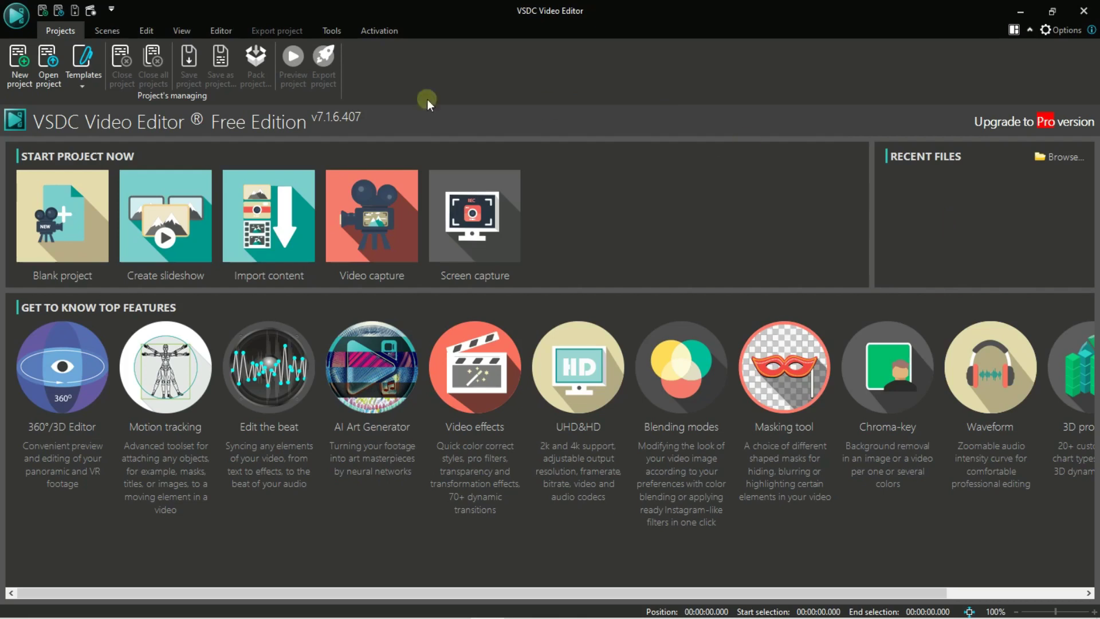
Create a blank project with free configuration, Full HD 1920x1080 (16:9) resolution, 30 fps and a black background.
left_click(17, 80)
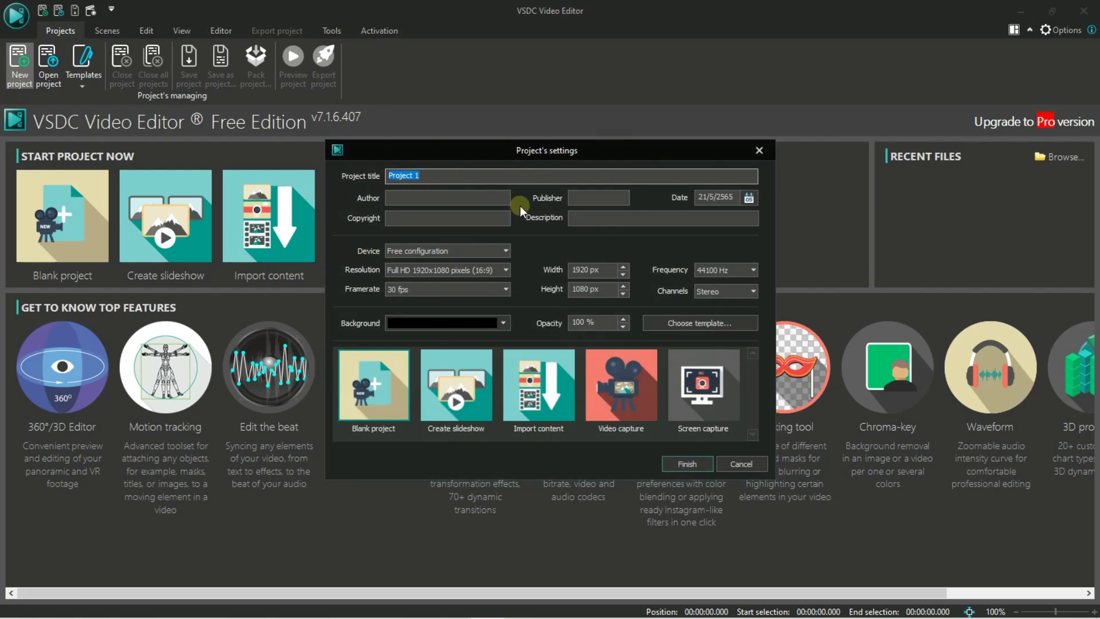
left_click(498, 251)
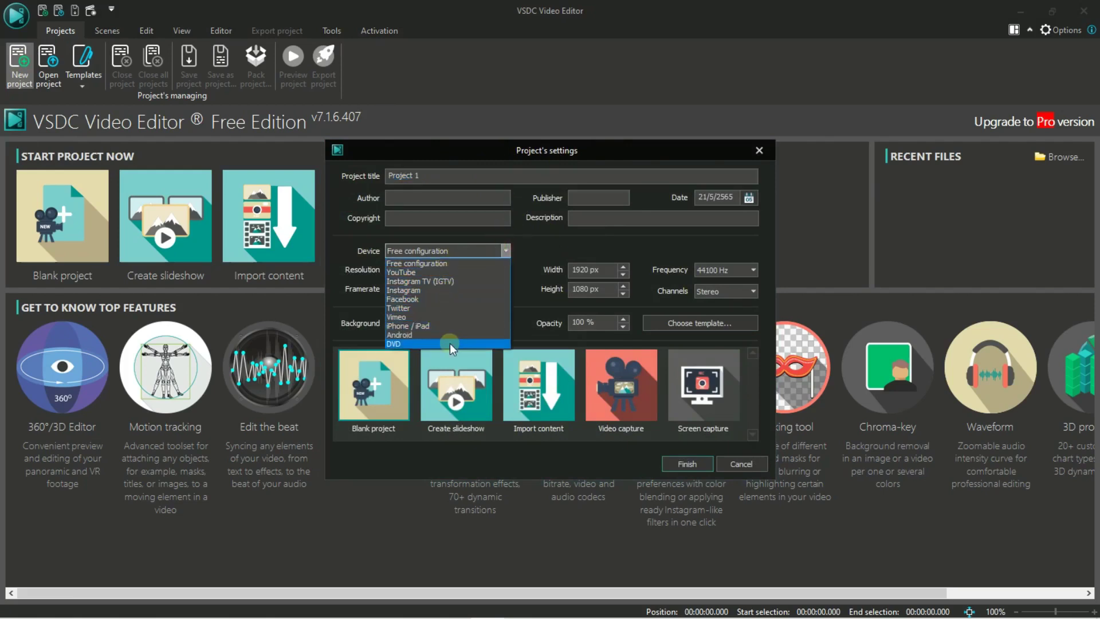
left_click(462, 262)
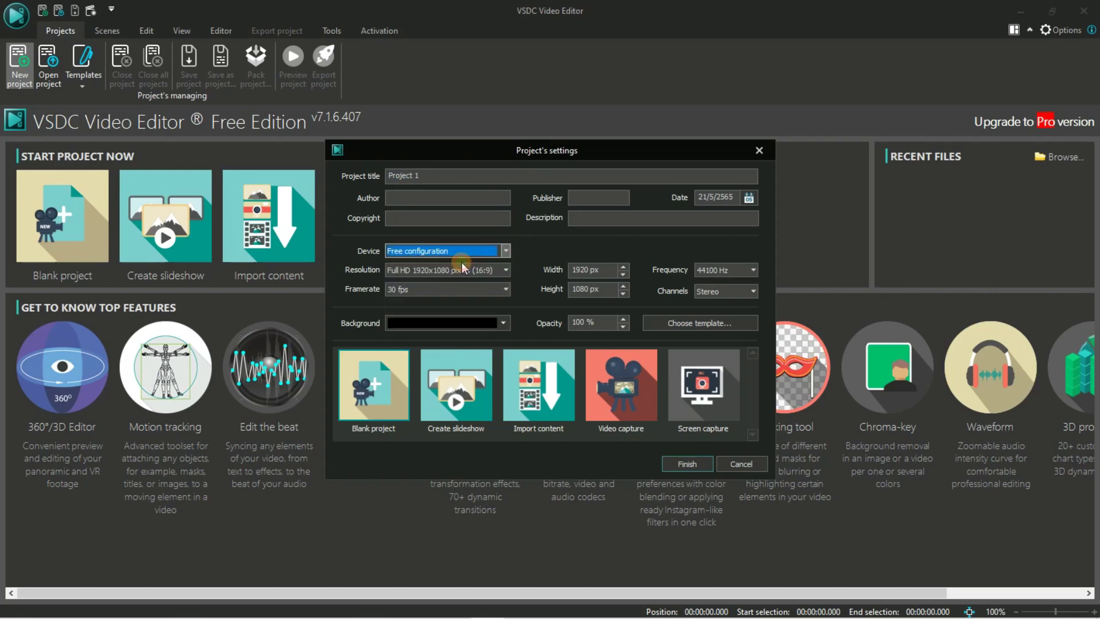
left_click(506, 271)
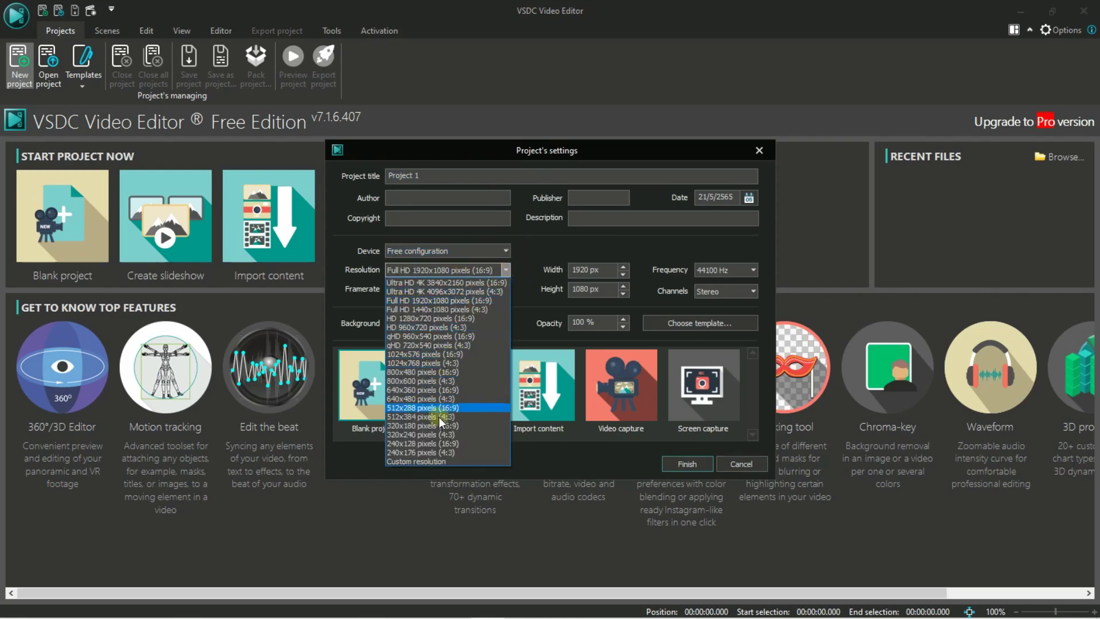
left_click(487, 301)
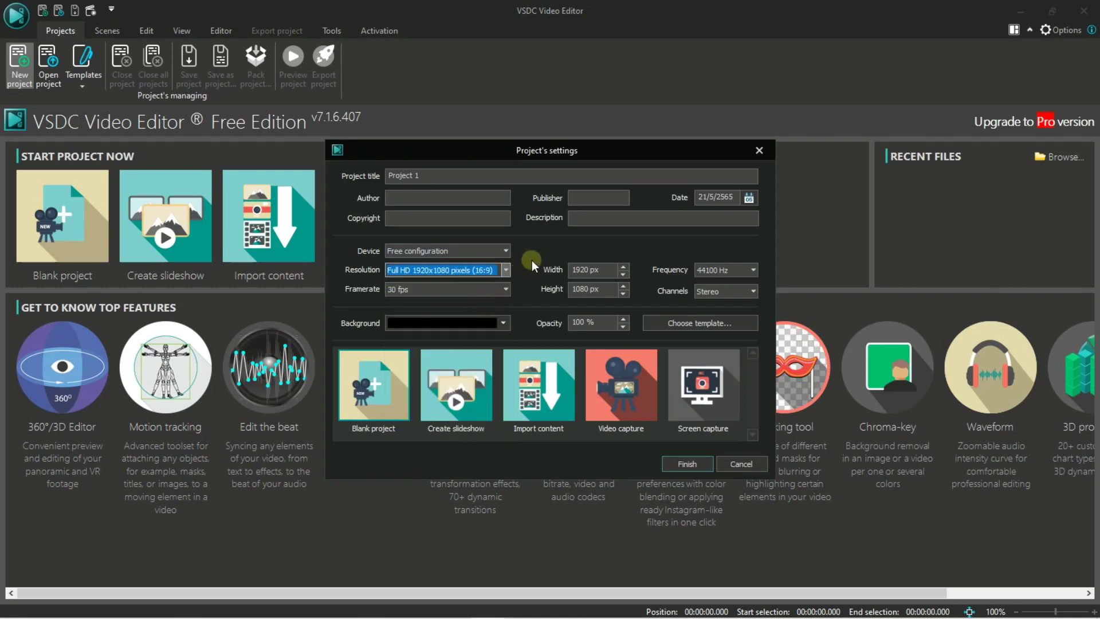
left_click(499, 296)
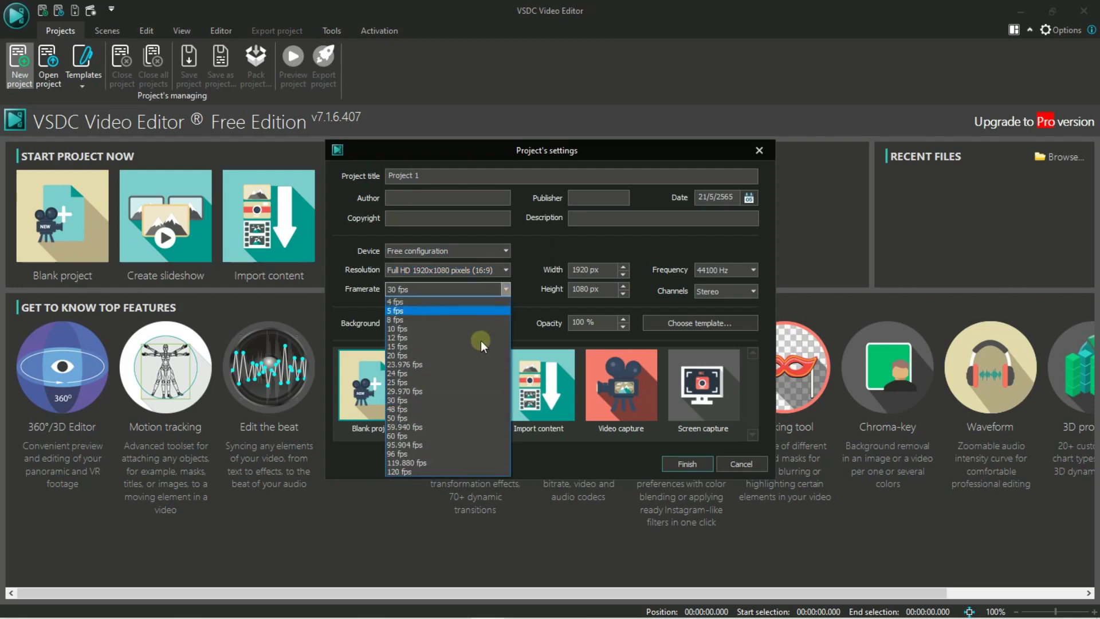
left_click(532, 251)
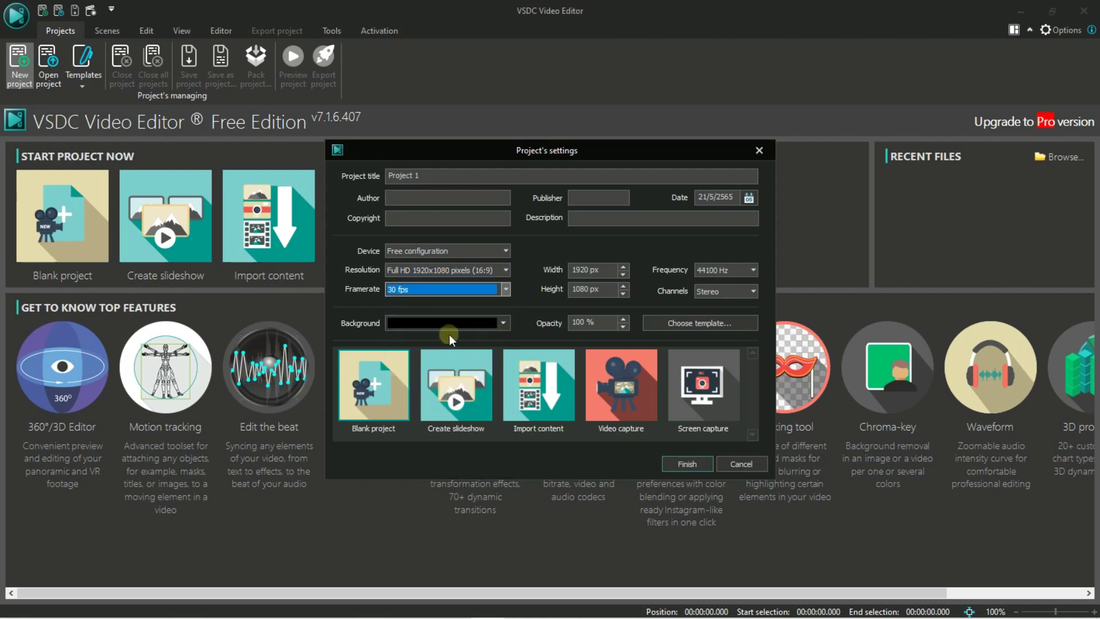
left_click(497, 323)
left_click(528, 303)
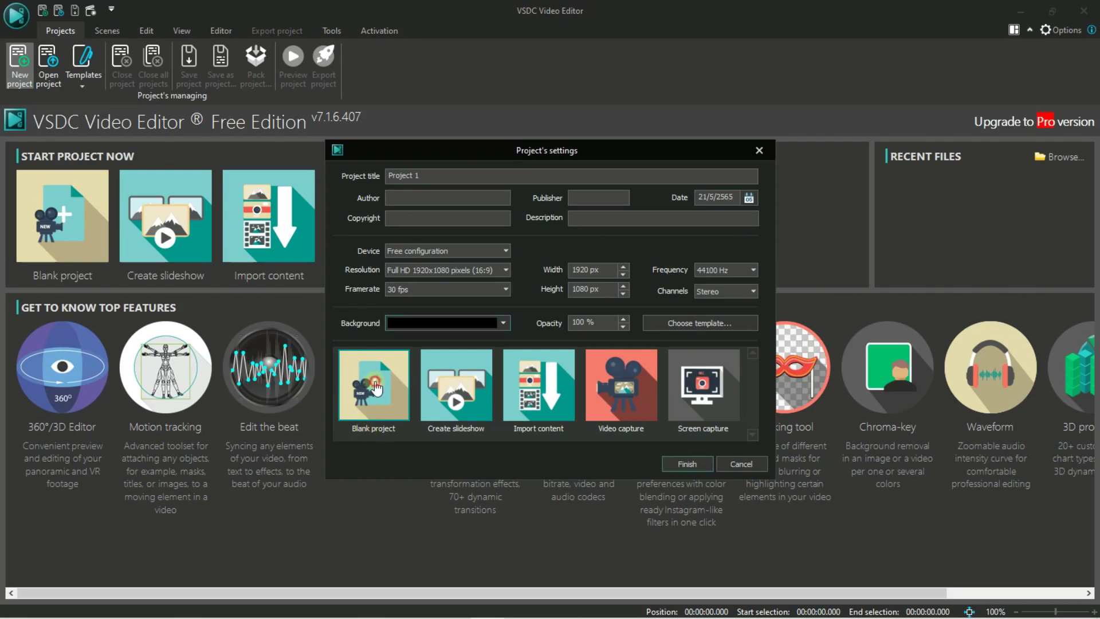
left_click(672, 465)
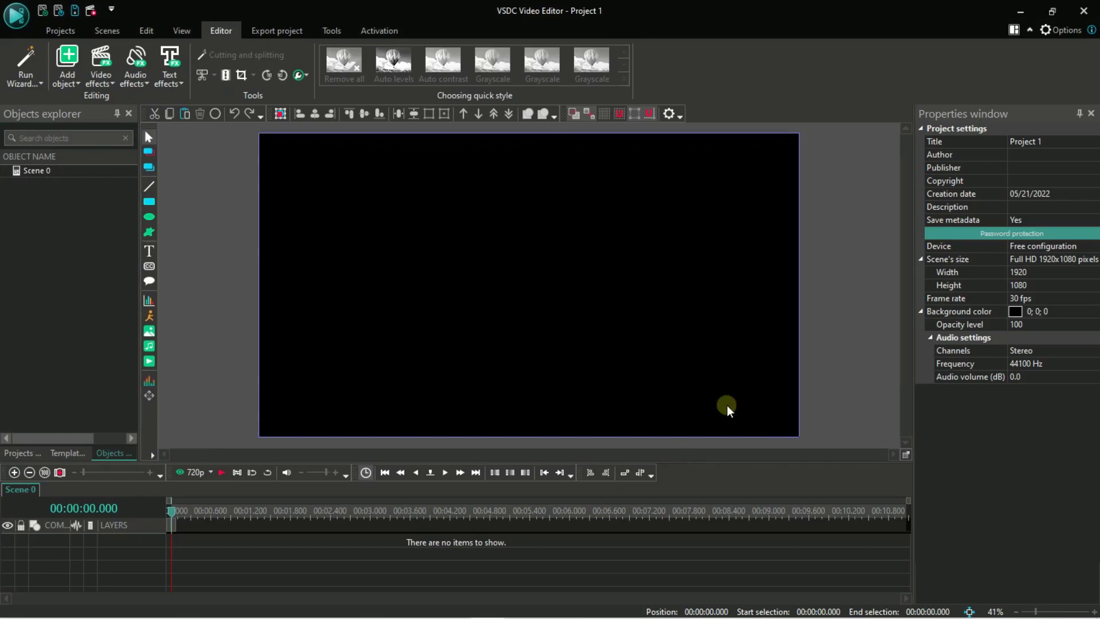
Toggle the display of the Resources, Timeline, Scopes and Basic effects windows, returning each to its original state.
left_click(182, 31)
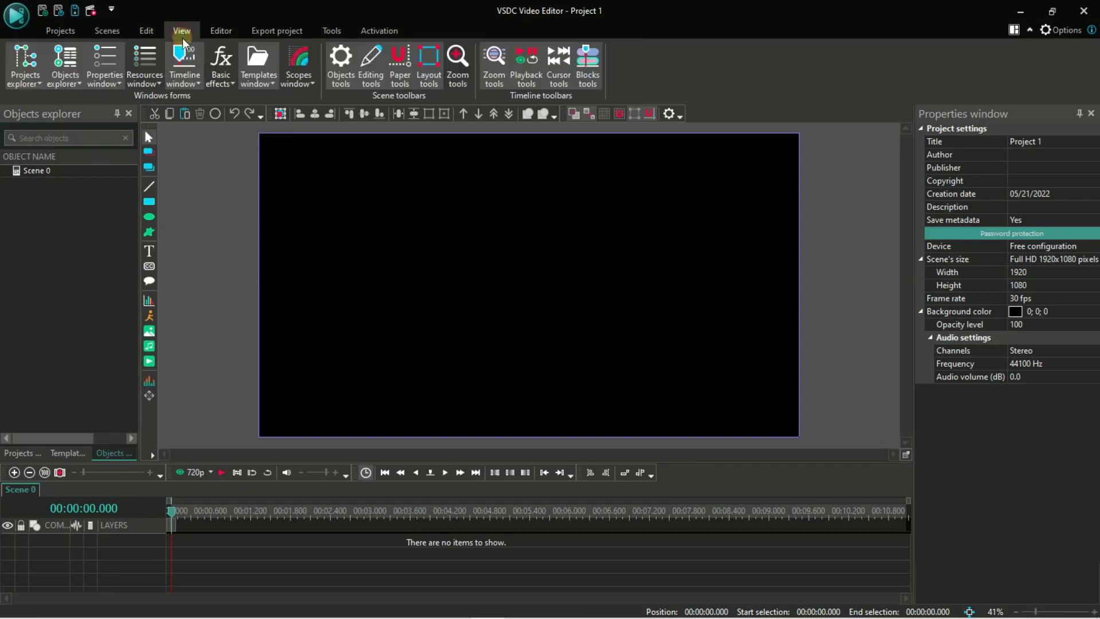
left_click(145, 63)
left_click(144, 63)
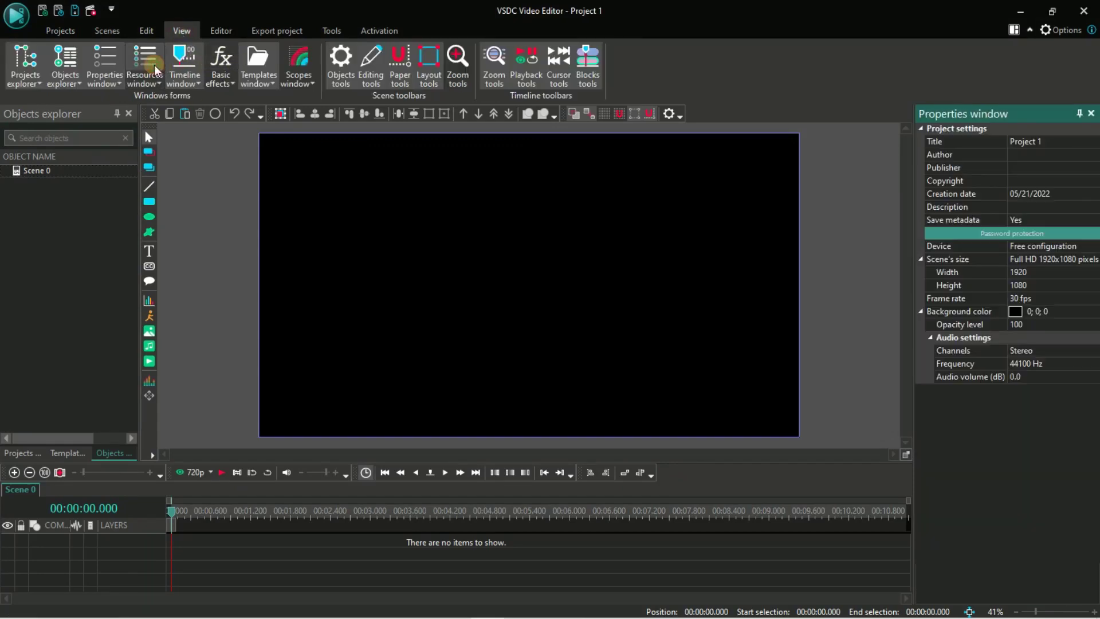
left_click(195, 68)
left_click(194, 68)
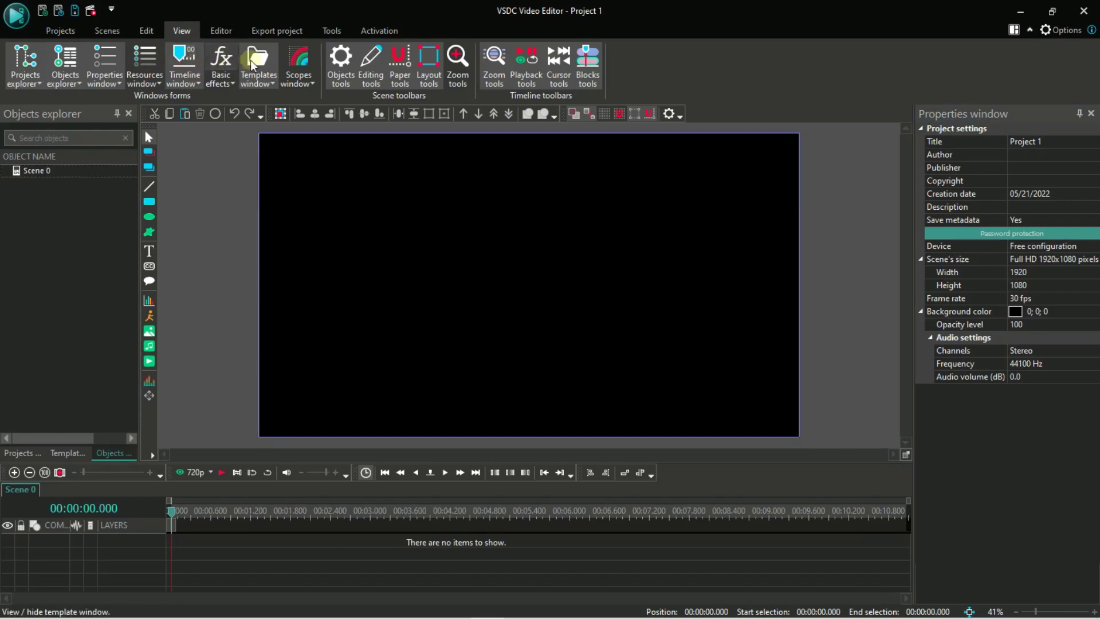
left_click(294, 64)
left_click(294, 64)
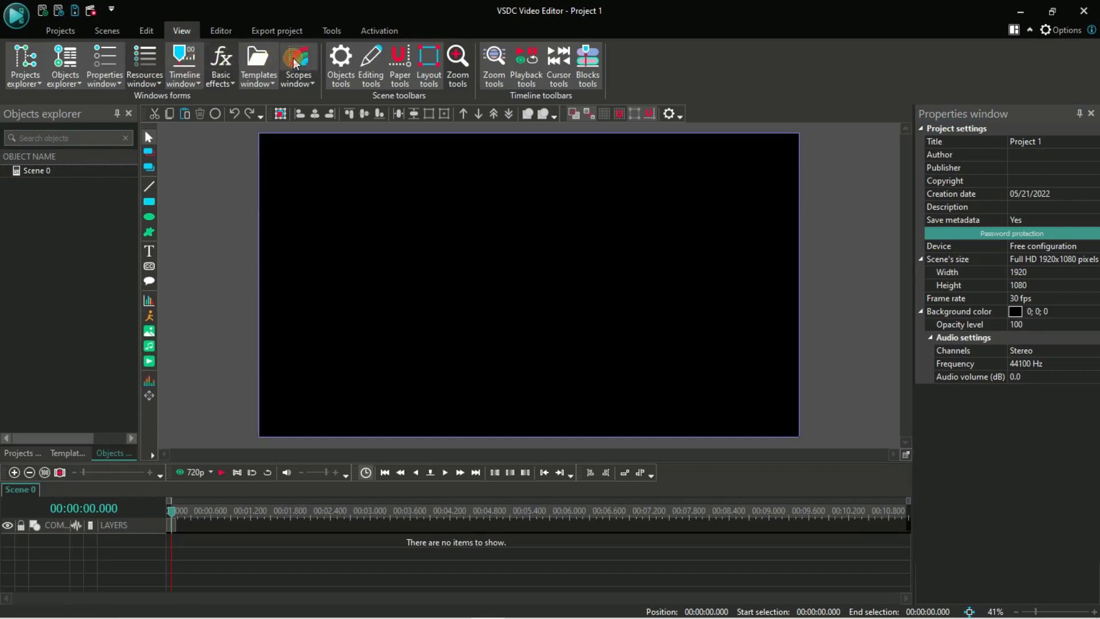
left_click(227, 67)
left_click(227, 67)
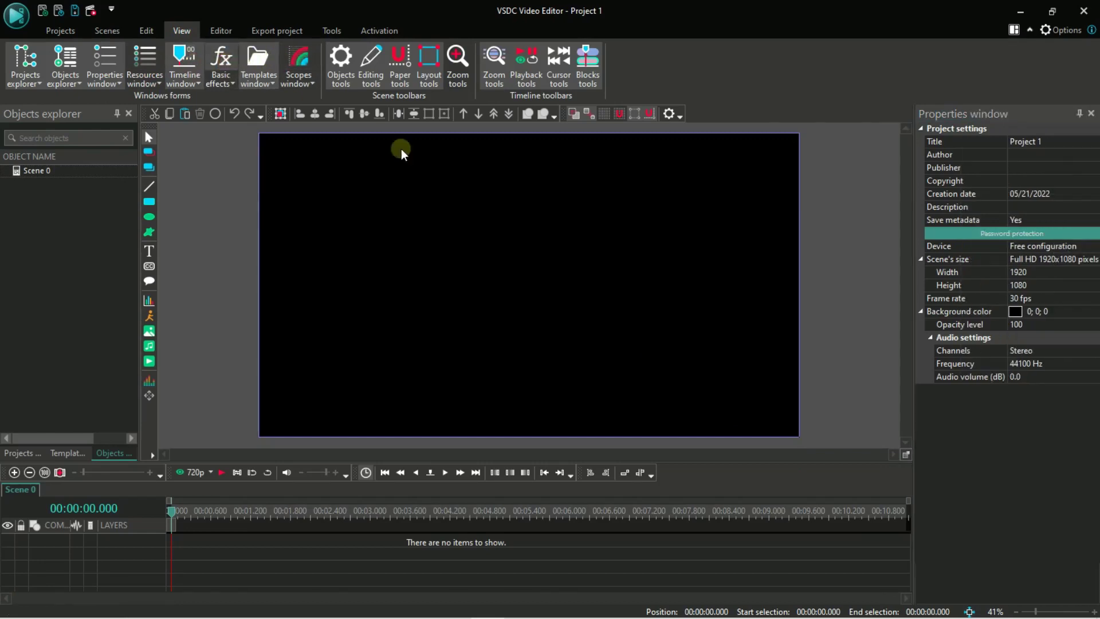
left_click(62, 31)
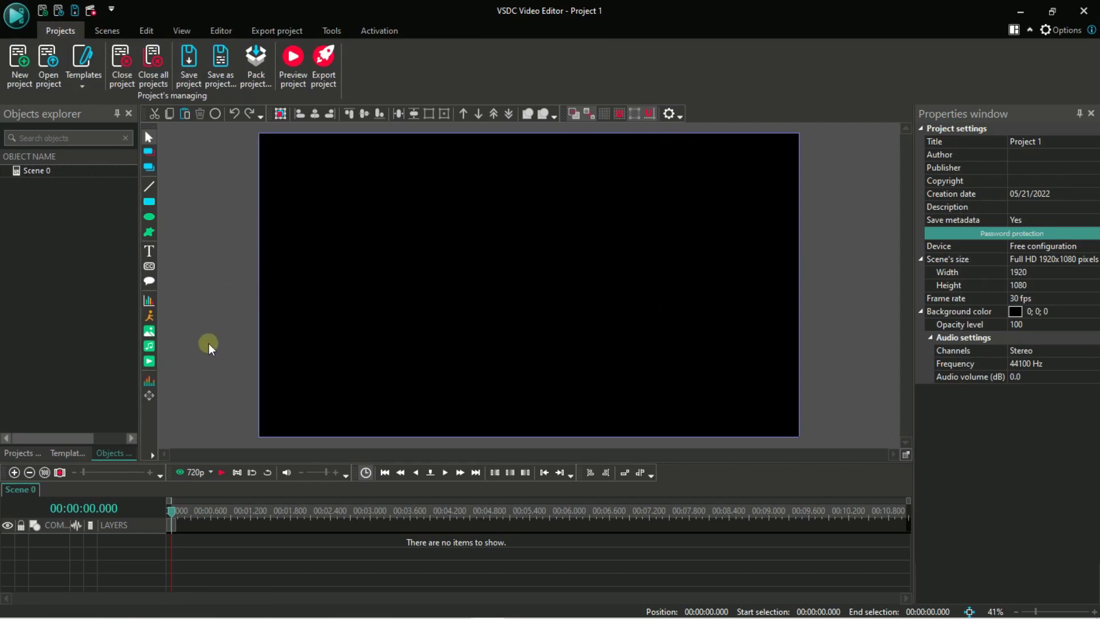
Add the green water video 39ac4c66-4ba6-48f2-982e-f12f929df6f6 from Downloads on a new layer at the cursor position.
left_click(149, 363)
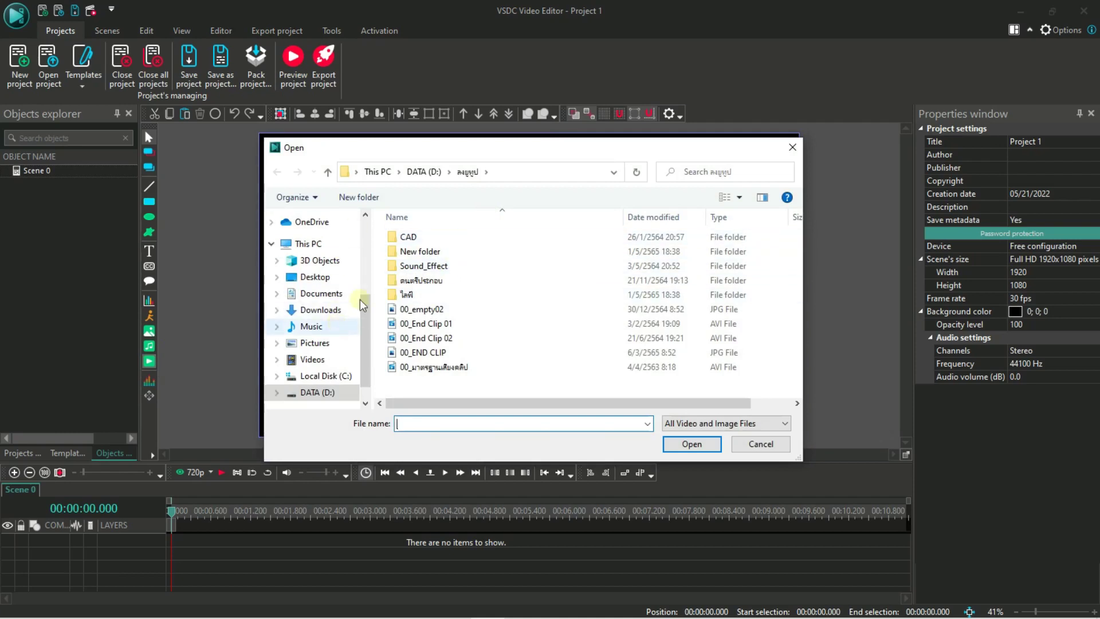
left_click(338, 312)
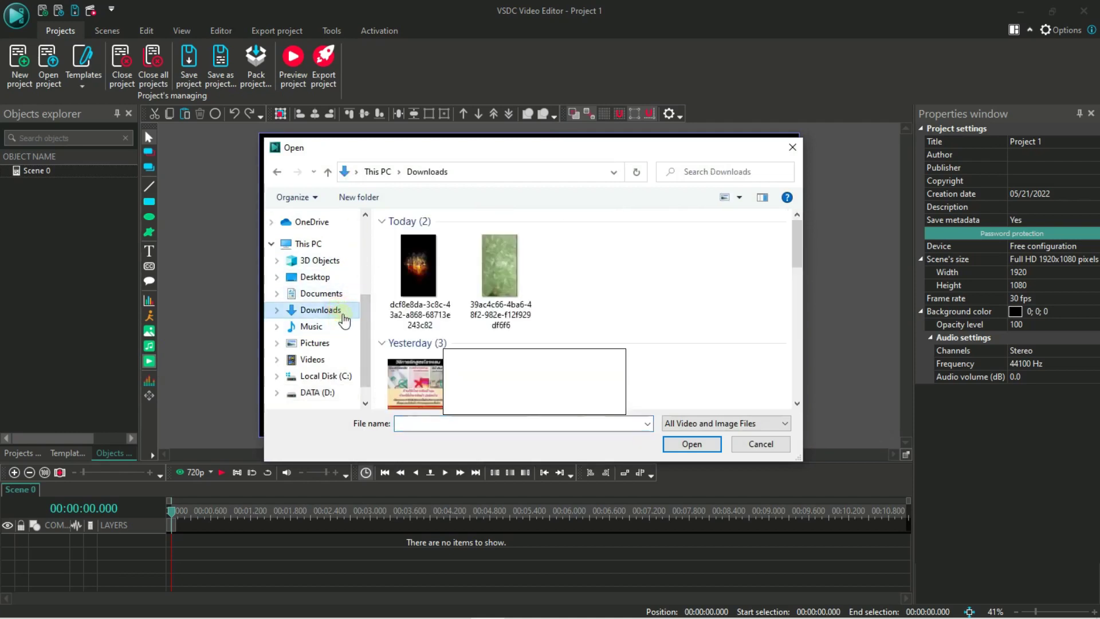
left_click(489, 276)
left_click(691, 444)
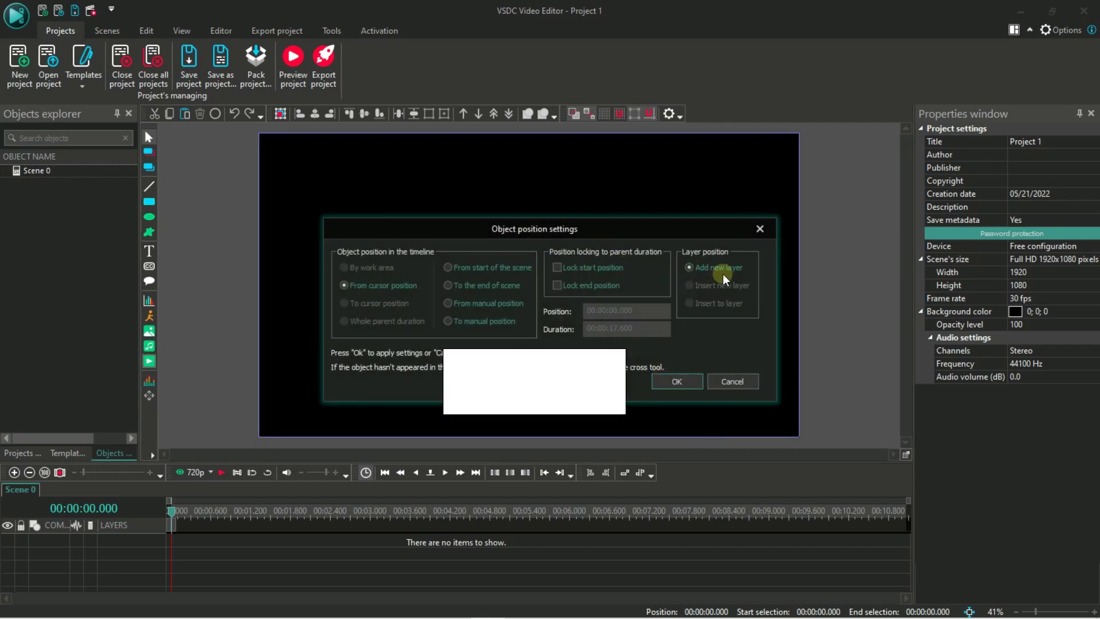
left_click(678, 381)
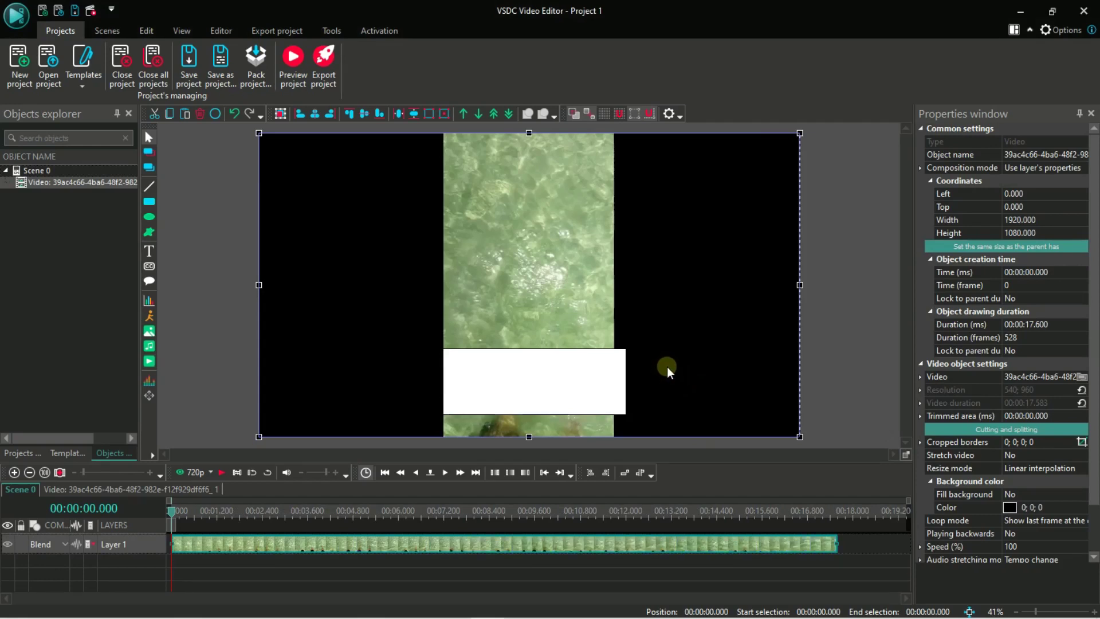
Add the video dcf8e8da-3c8c-43a2-a868-68713e243c82 to the same layer, directly following the first clip, using Insert to layer.
left_click(151, 364)
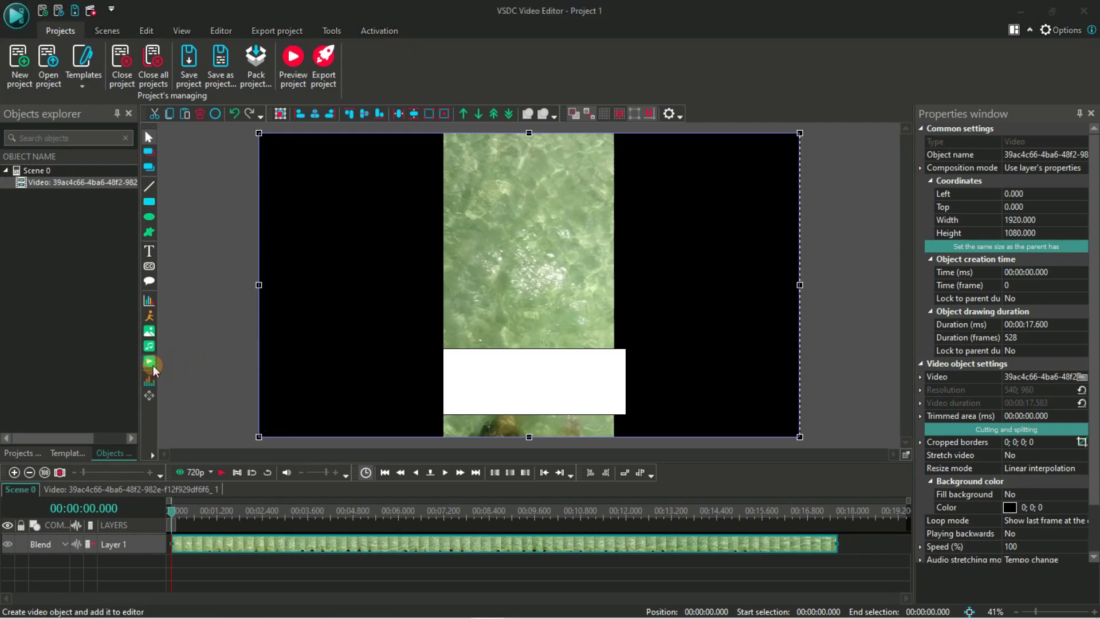
left_click(390, 279)
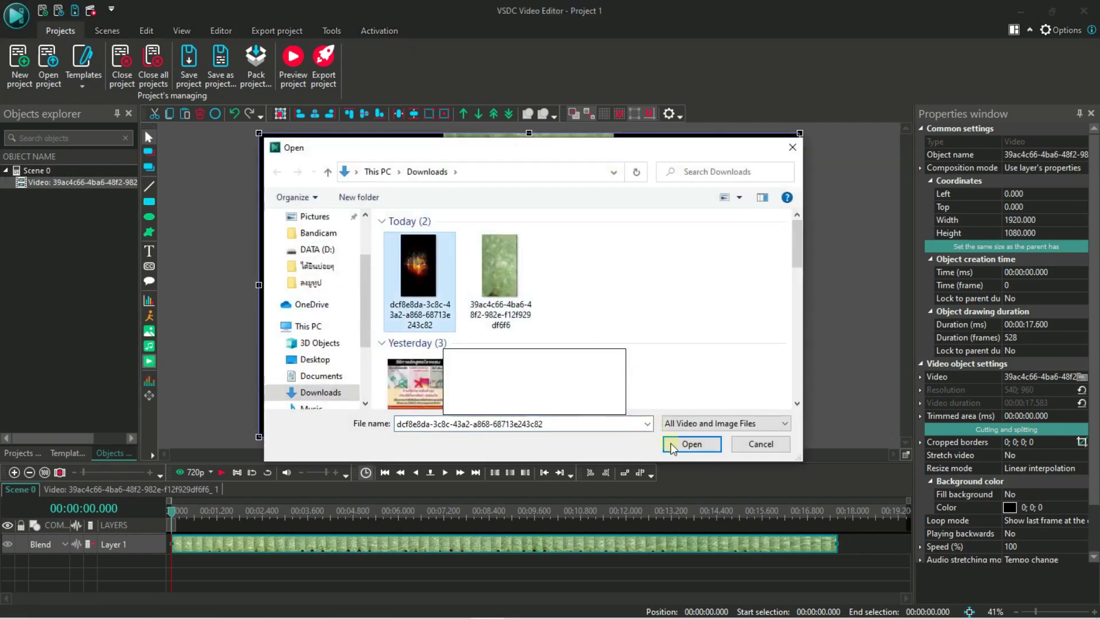
left_click(686, 445)
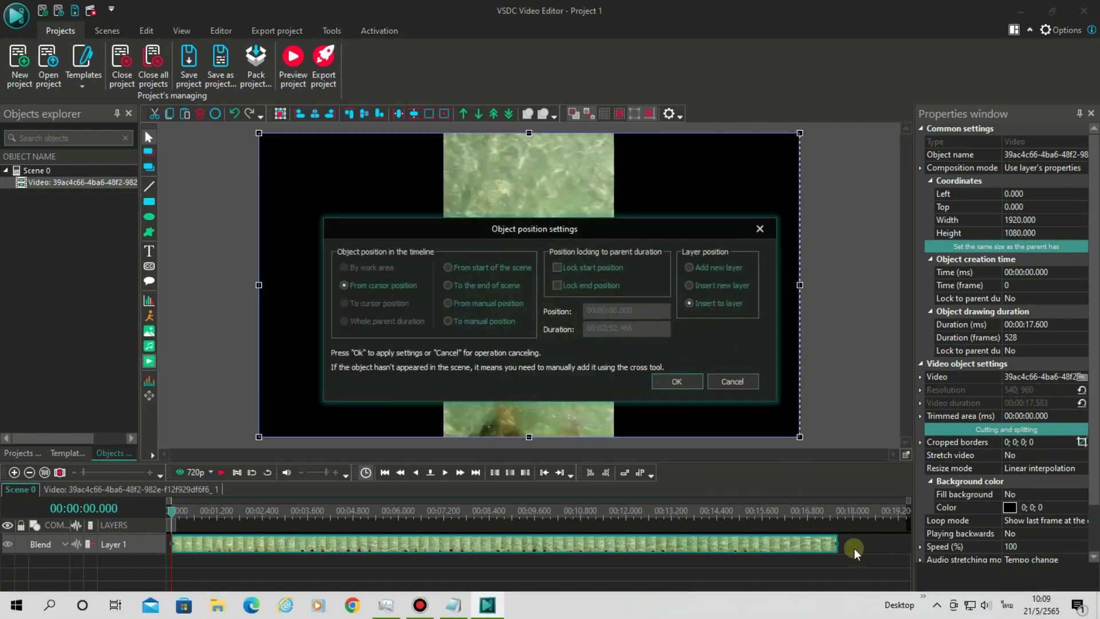
left_click(726, 270)
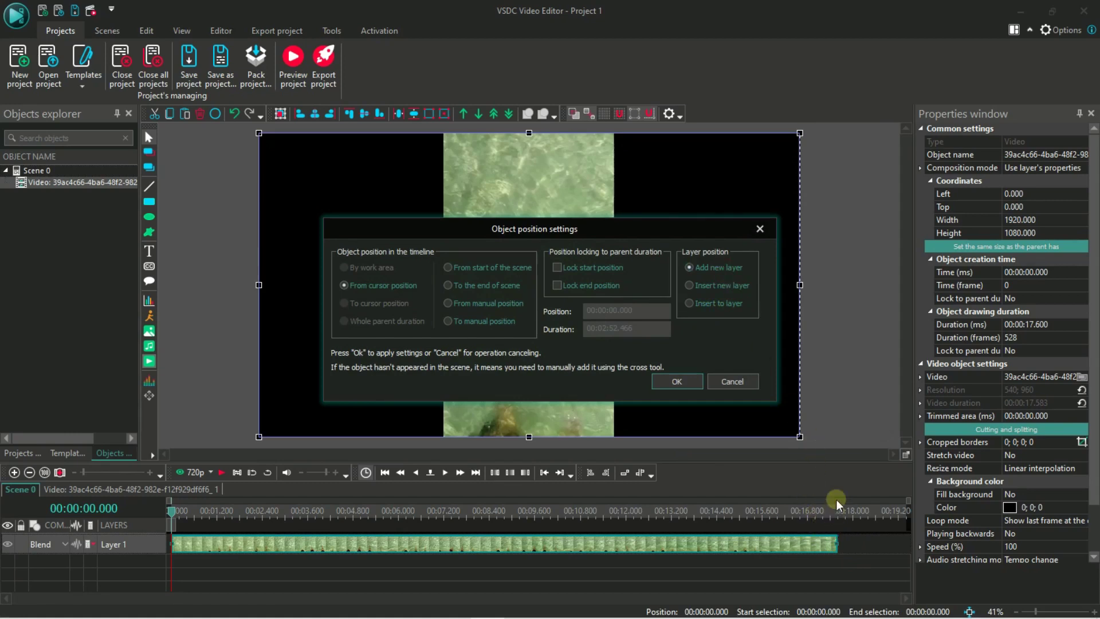
left_click(734, 307)
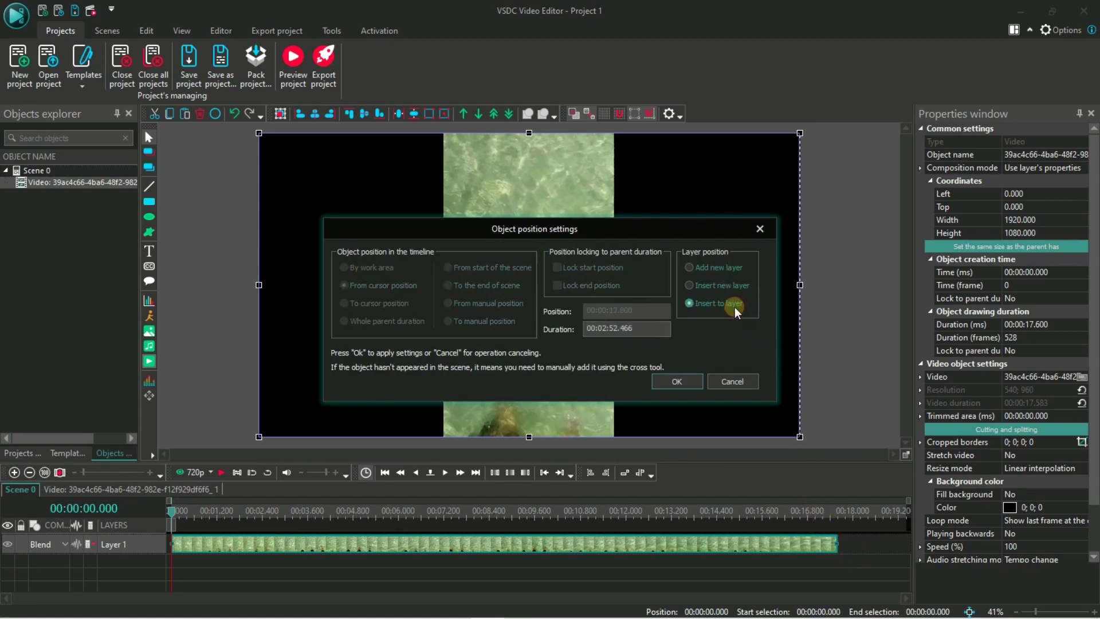
left_click(675, 378)
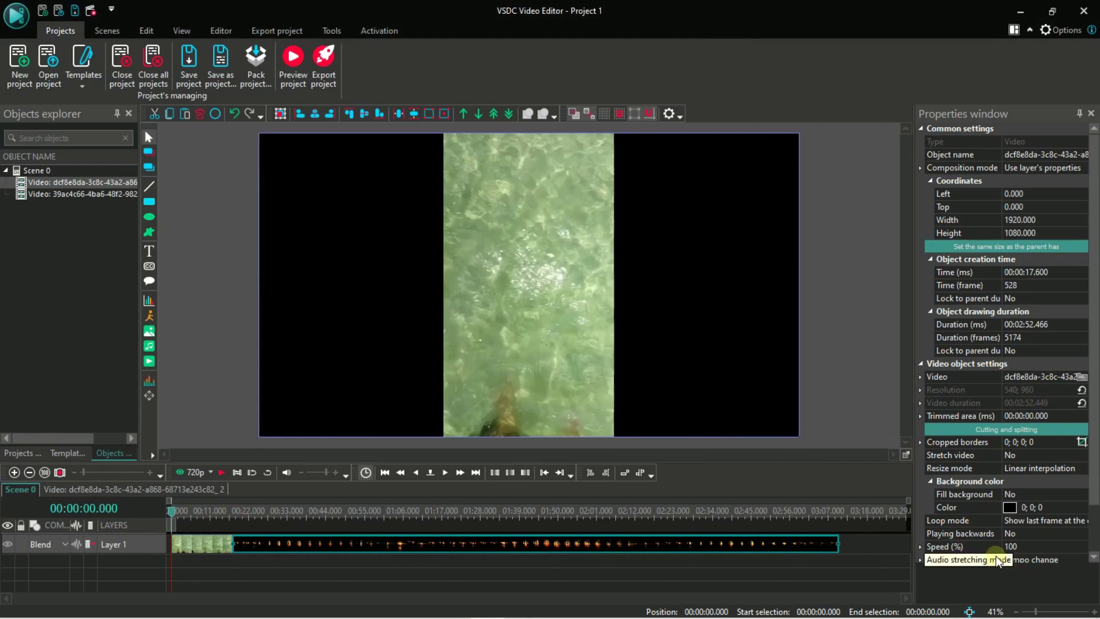
Preview the scene around the join between the two clips and return the playhead to the start.
left_click(222, 473)
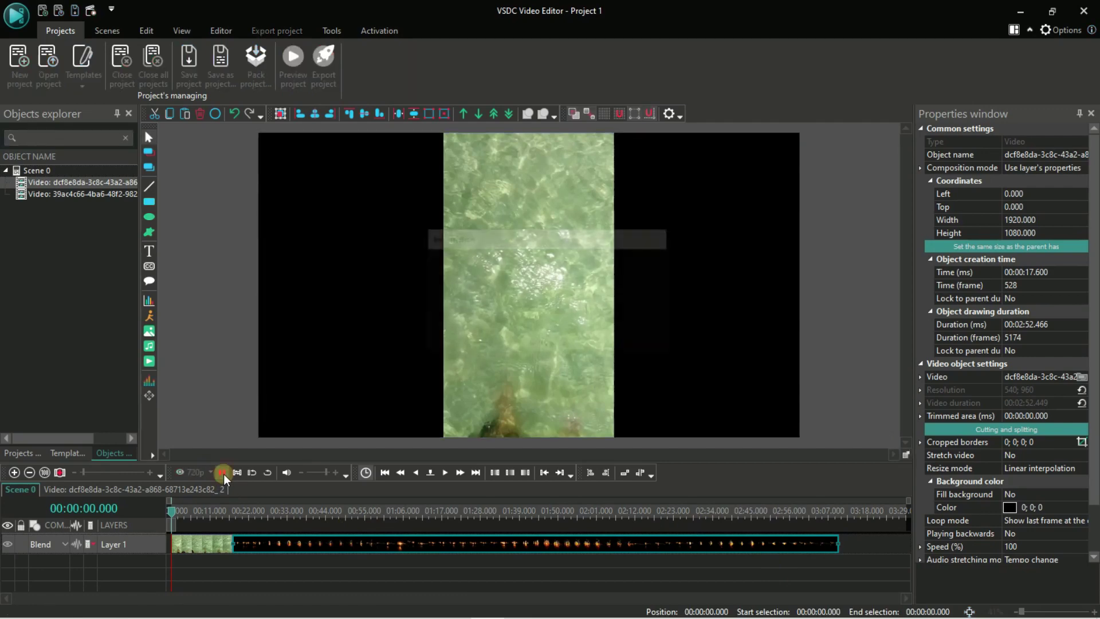
left_click_drag(216, 511, 230, 514)
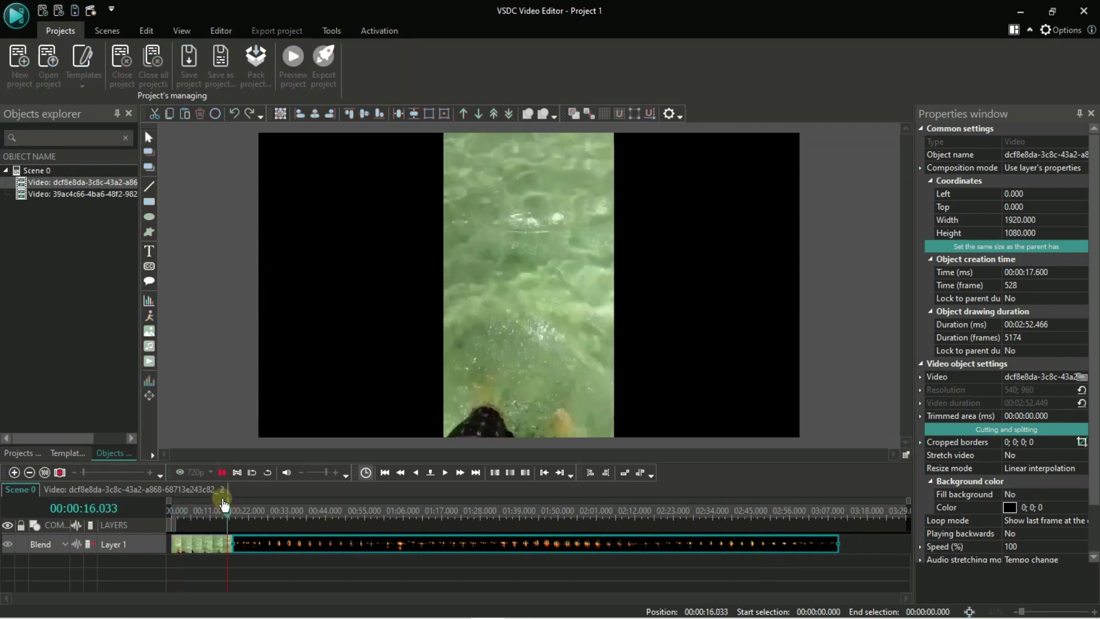
left_click(222, 474)
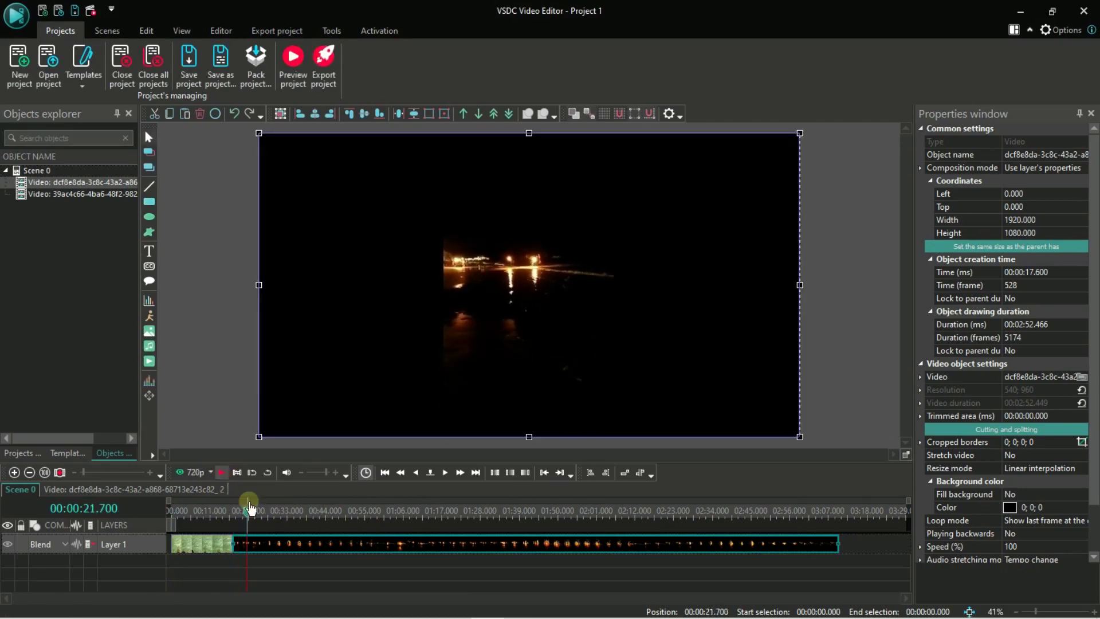
left_click(237, 473)
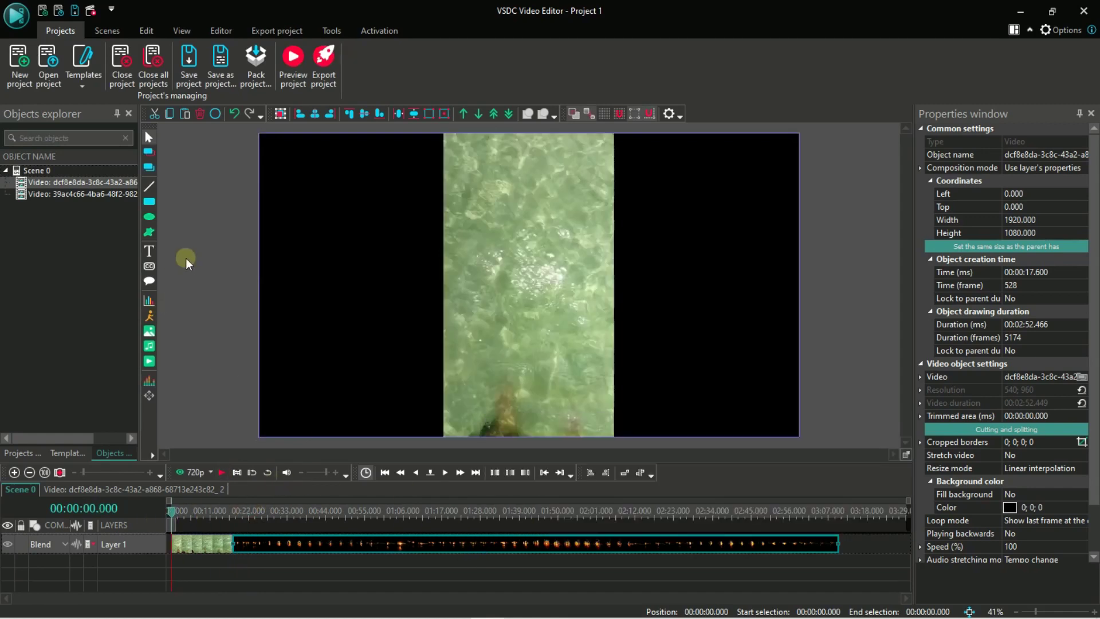
Add a text object about 541 × 154 px on a new layer, in the black area right of the clip, and open it for text entry.
left_click(146, 252)
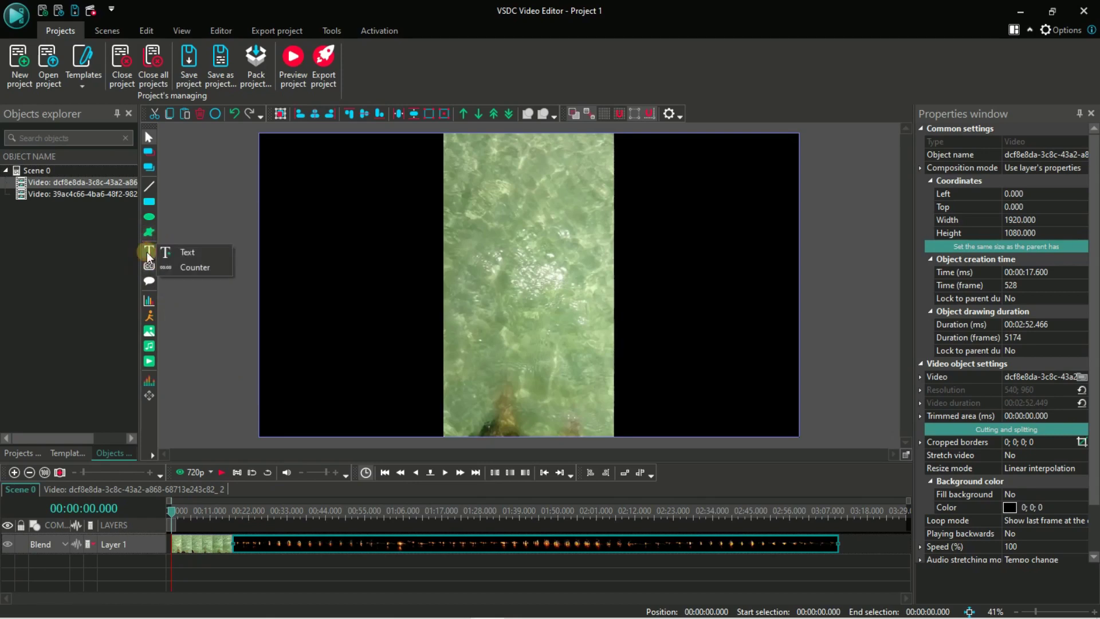
left_click(198, 255)
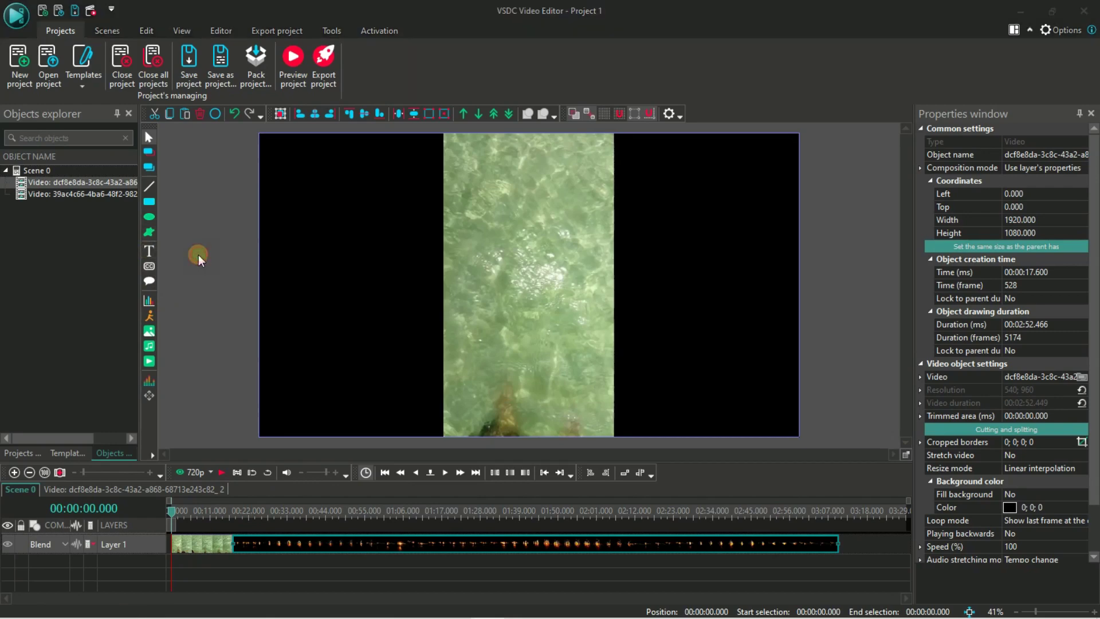
left_click(721, 270)
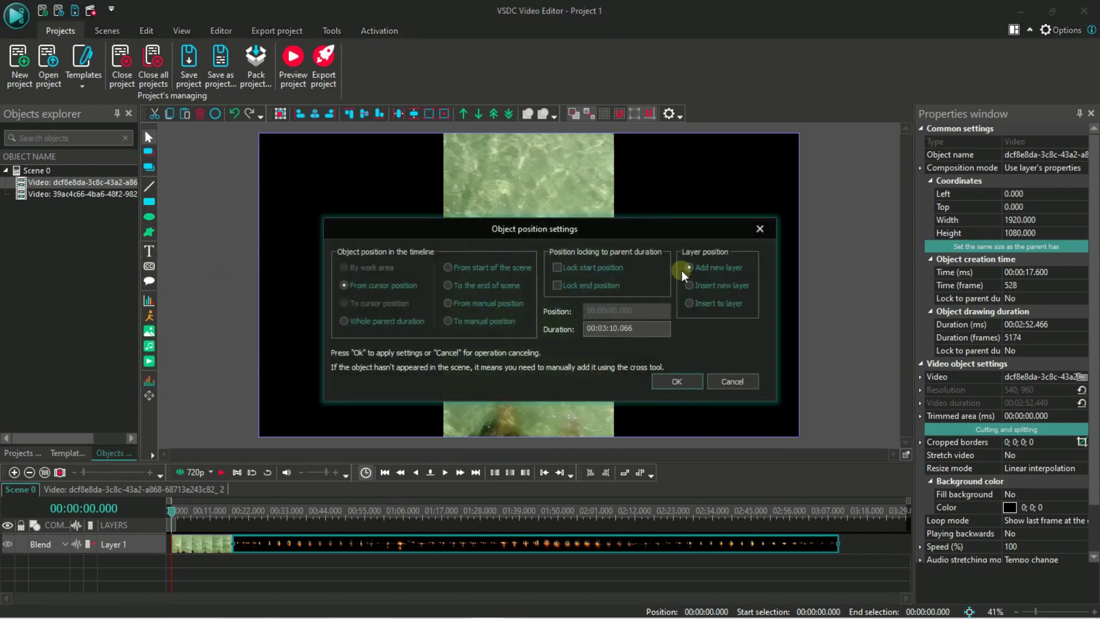
left_click(679, 380)
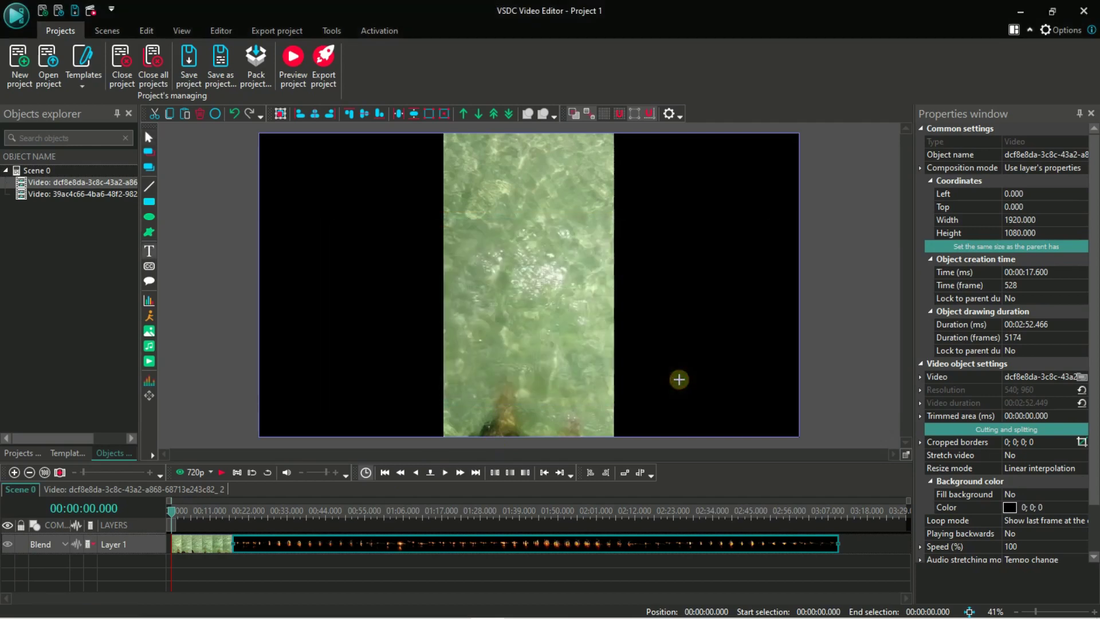
left_click_drag(631, 158, 784, 202)
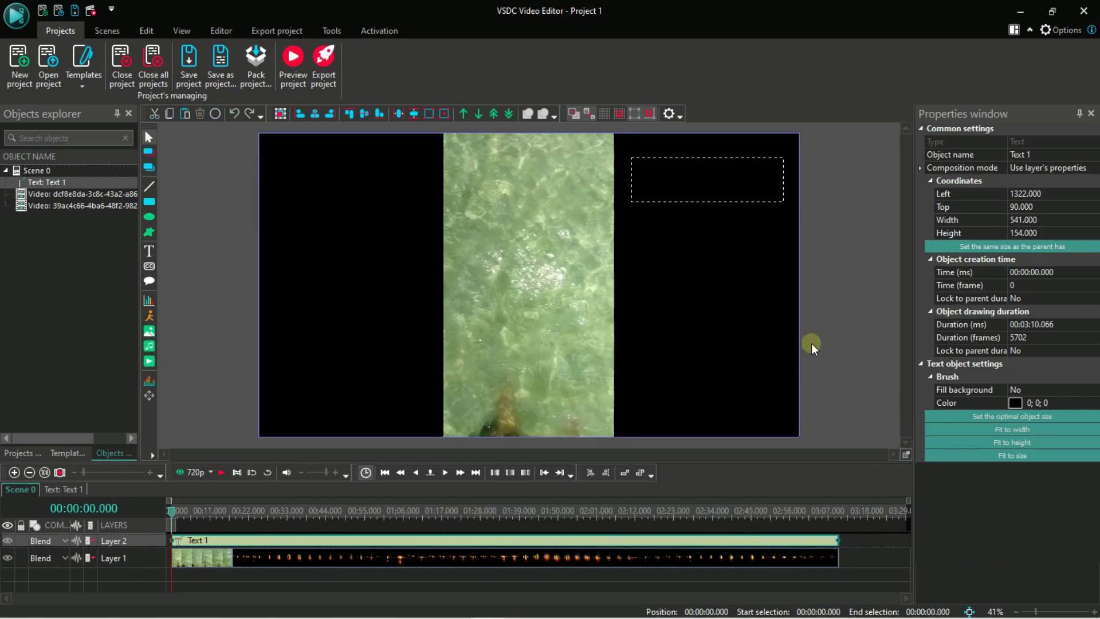
left_click(672, 182)
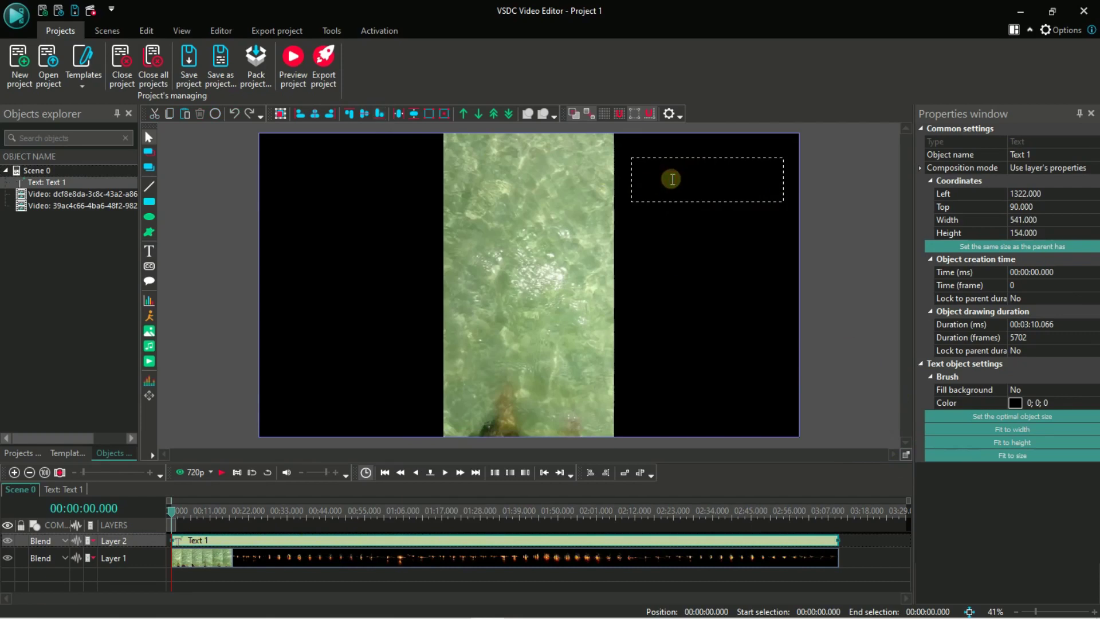
Set the text object's font to Tahoma and enter the title เพิ่มตัวหนังสือ.
left_click(194, 512)
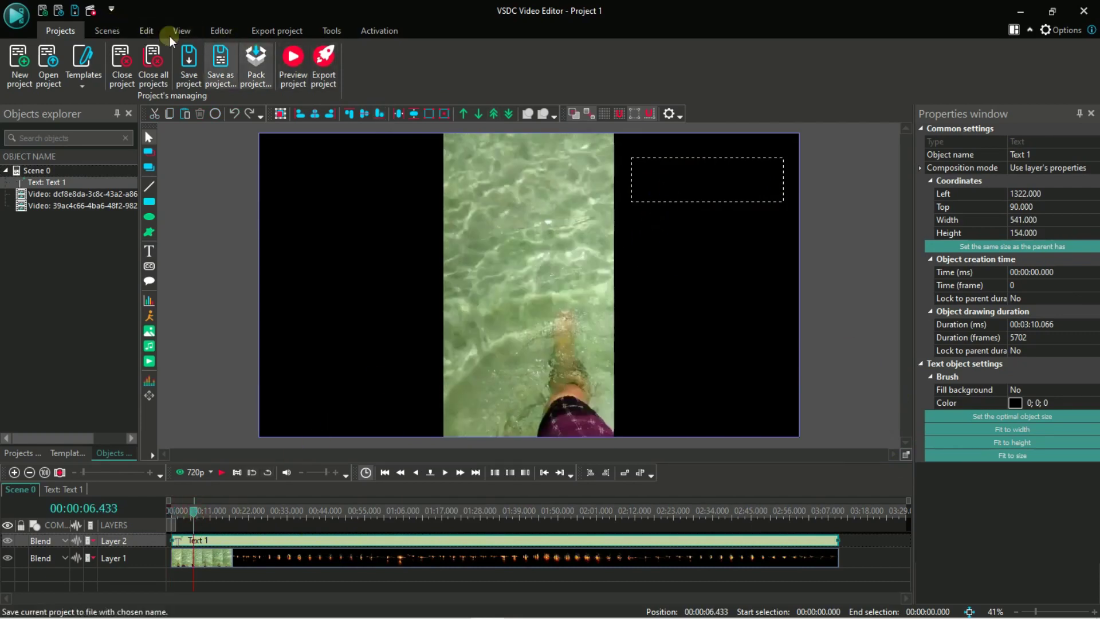
left_click(143, 31)
left_click(238, 31)
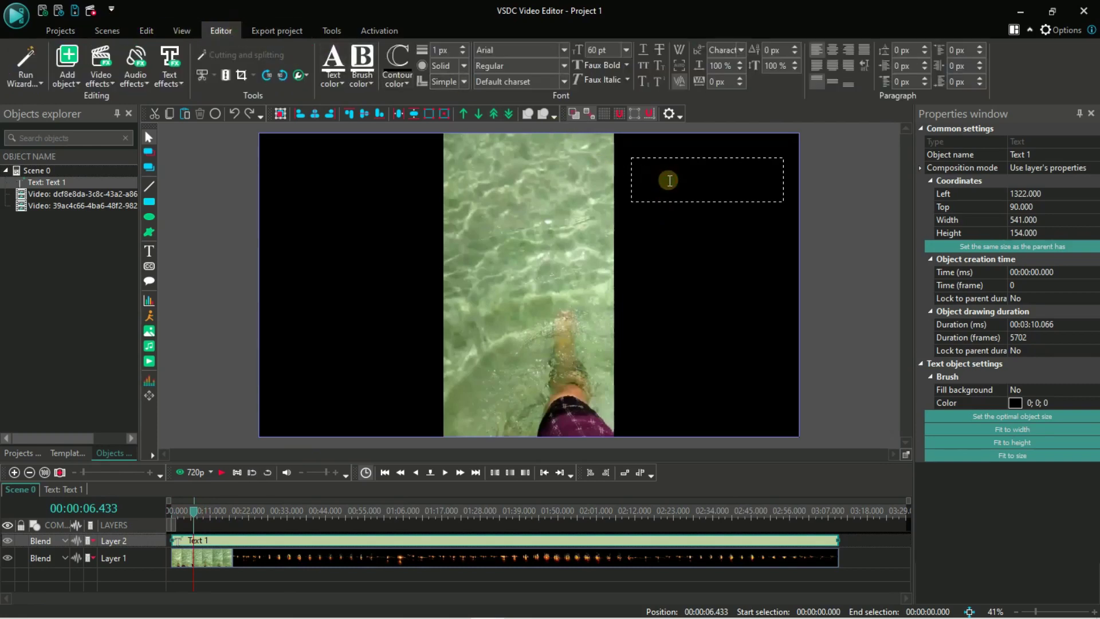
left_click(565, 50)
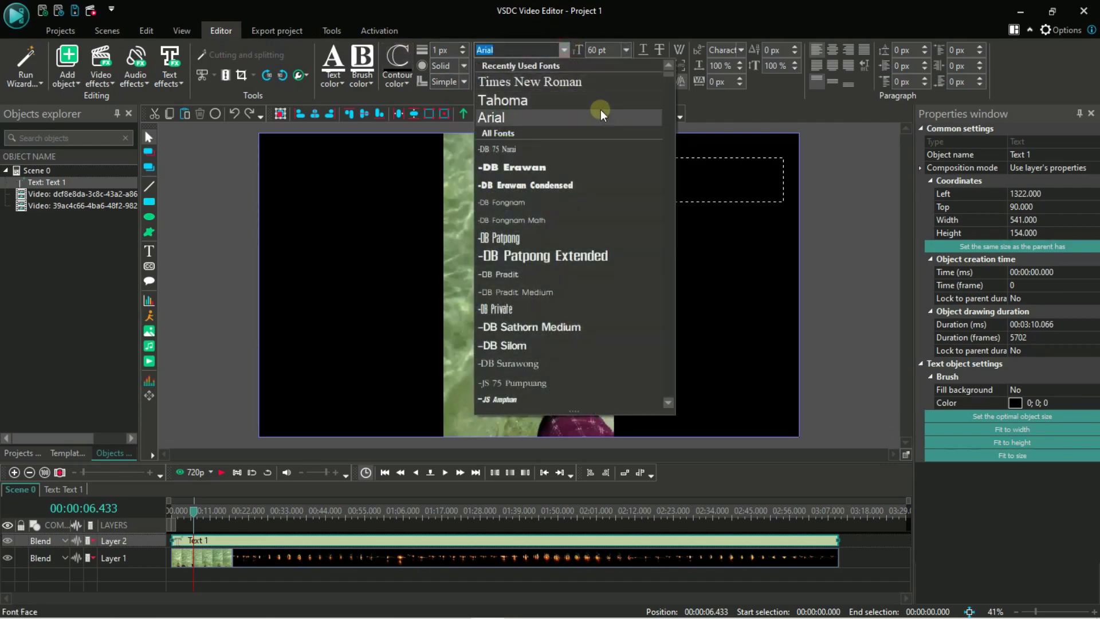
scroll(583, 217, "down", 10)
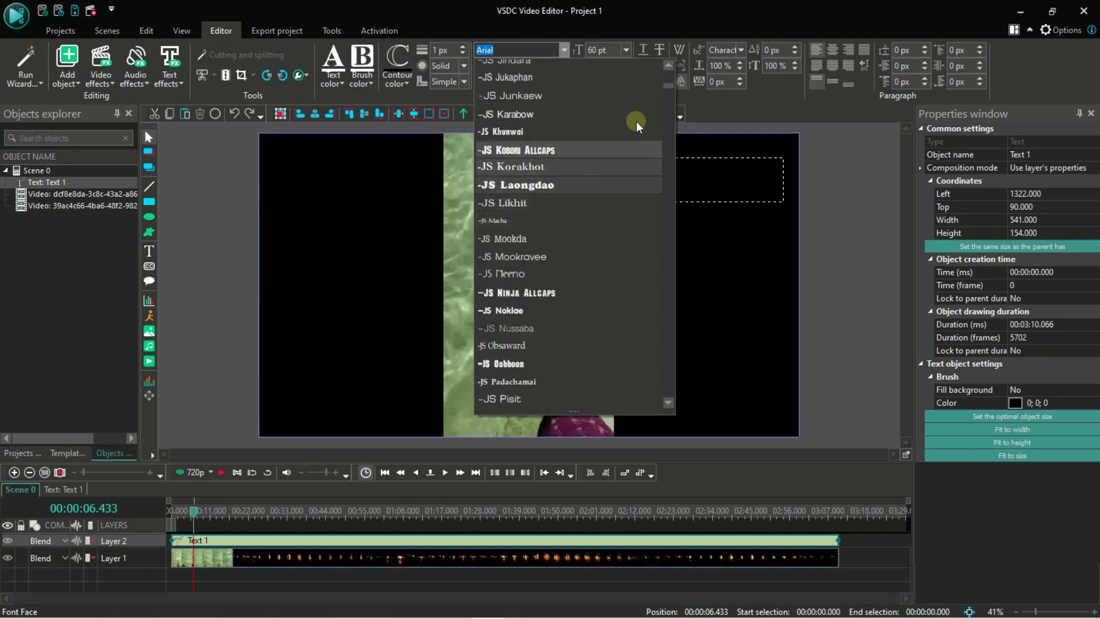
left_click_drag(668, 84, 670, 276)
left_click_drag(672, 206, 672, 74)
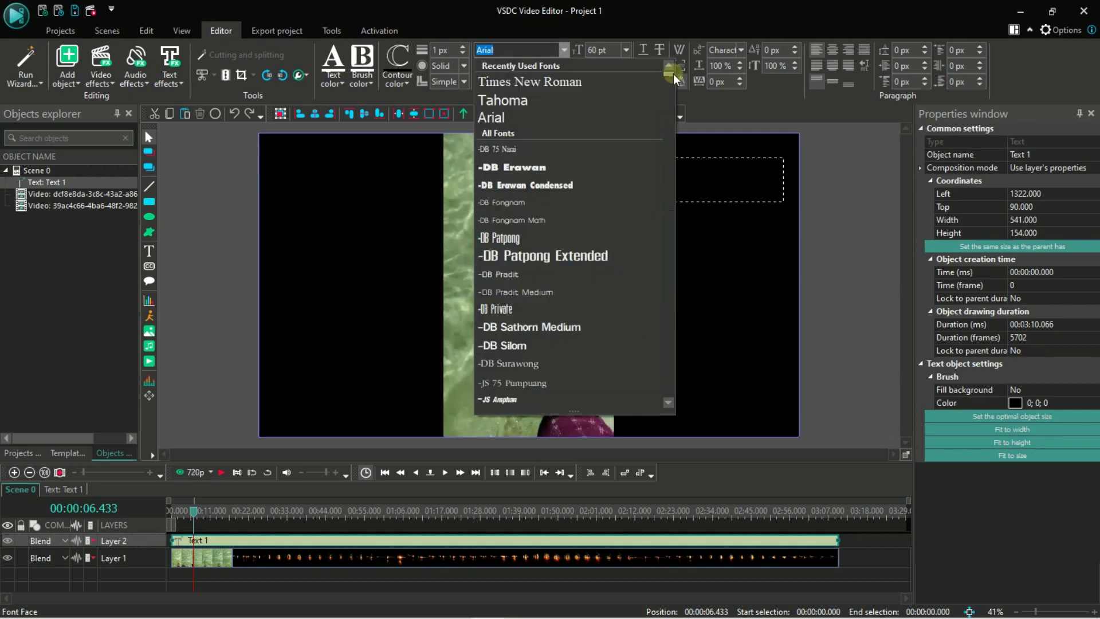
left_click(539, 99)
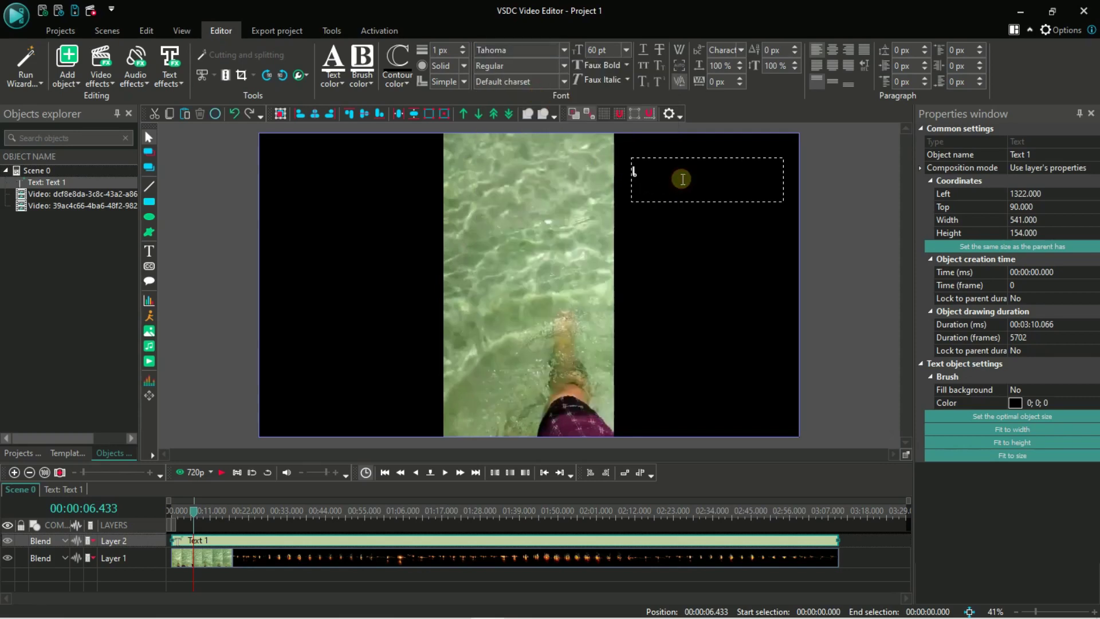
type("พิมตัวหนังสือ")
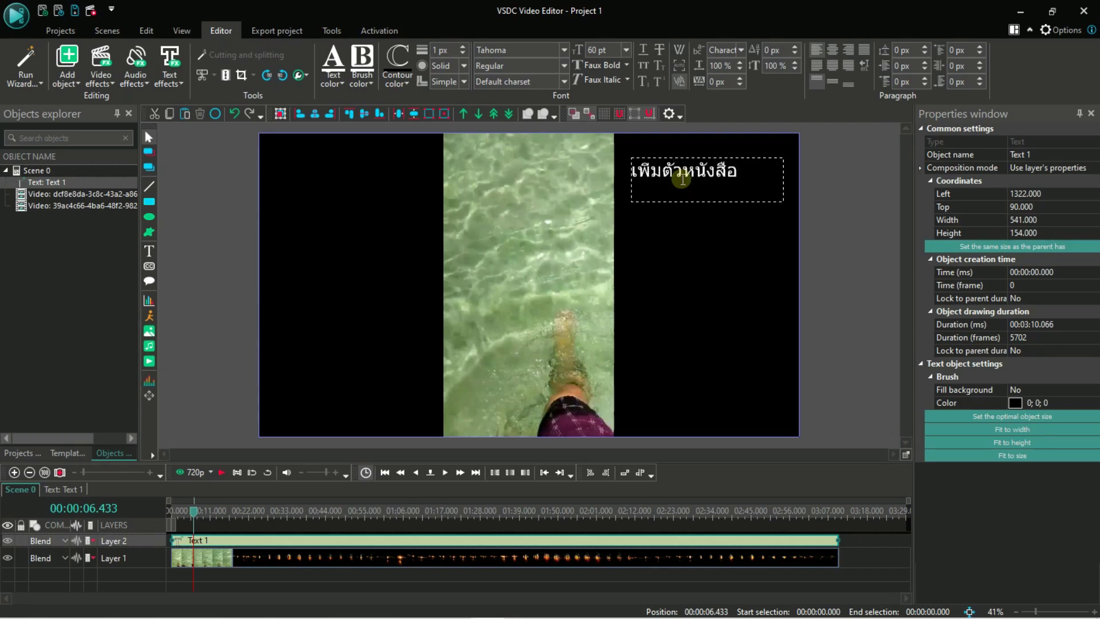
Try 96 pt for the whole title text and settle on a font size of 72 pt.
key("ctrl+a")
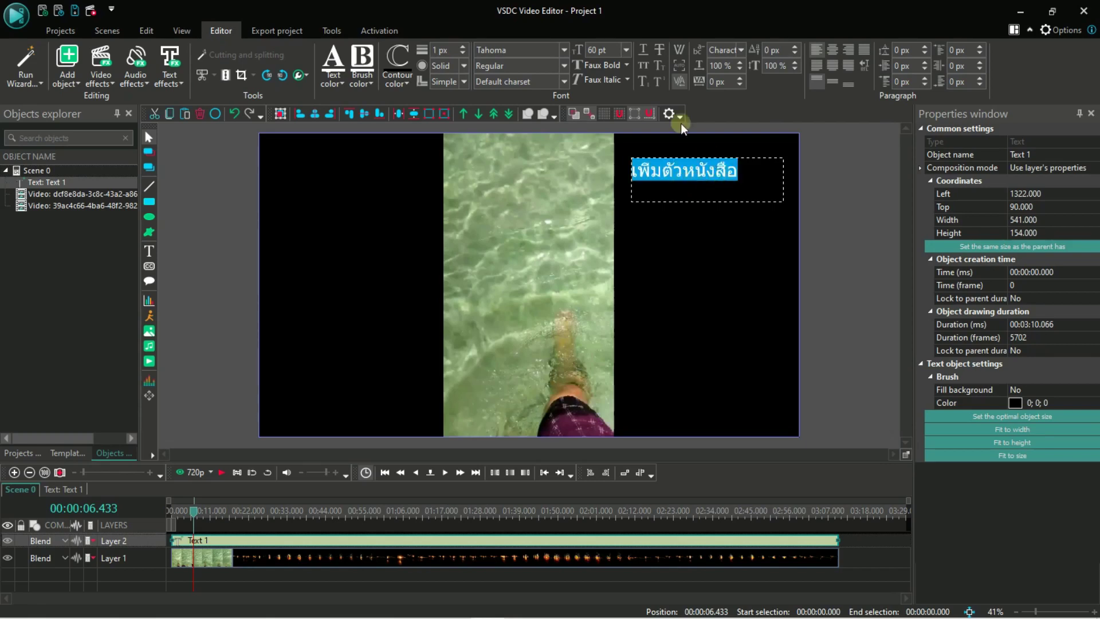
left_click(626, 51)
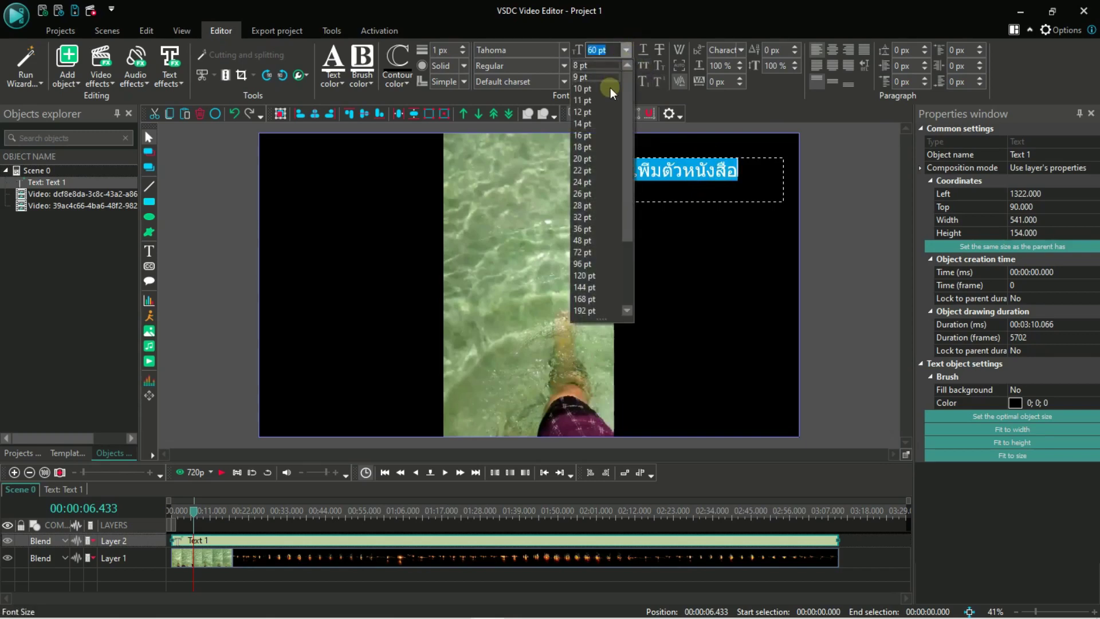
left_click(585, 253)
left_click(629, 50)
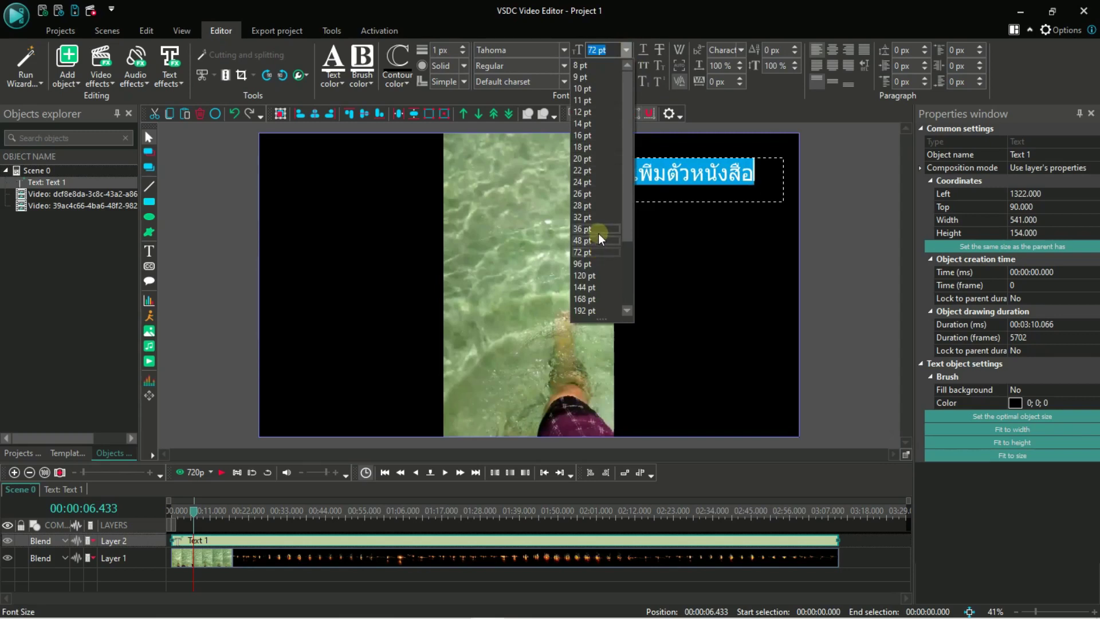
left_click(592, 265)
left_click(626, 49)
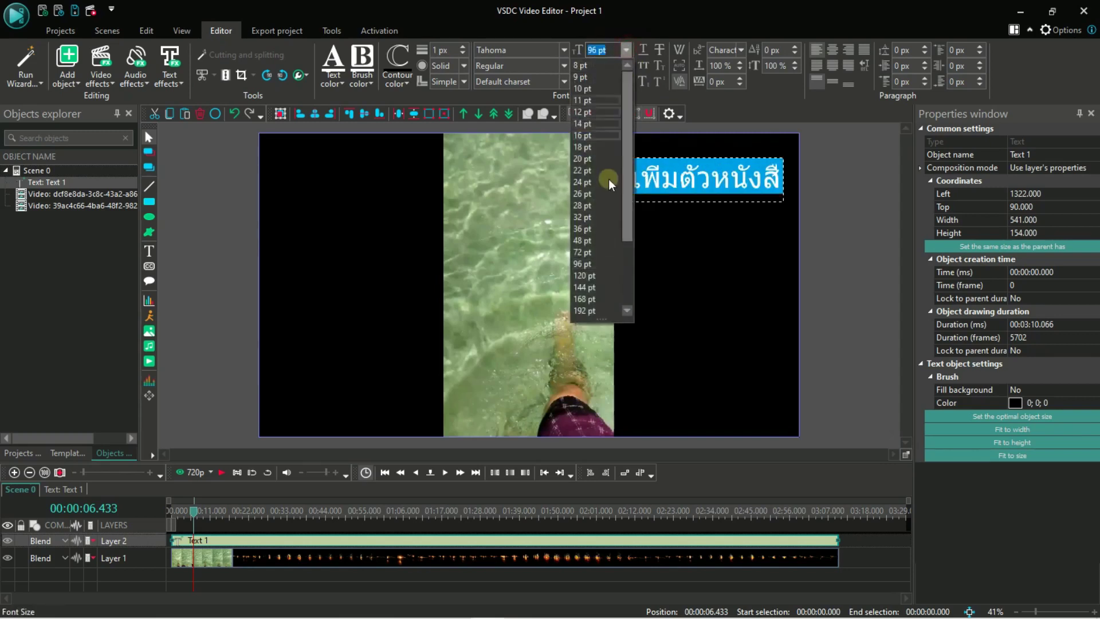
left_click(596, 251)
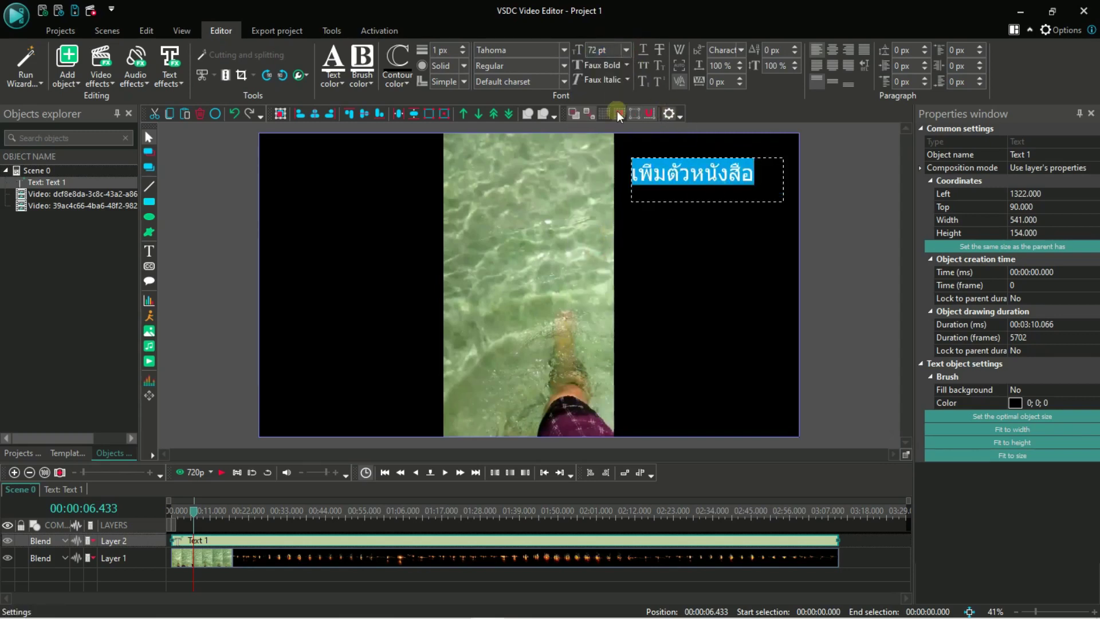
Center the title text horizontally and vertically within its text box.
left_click(833, 47)
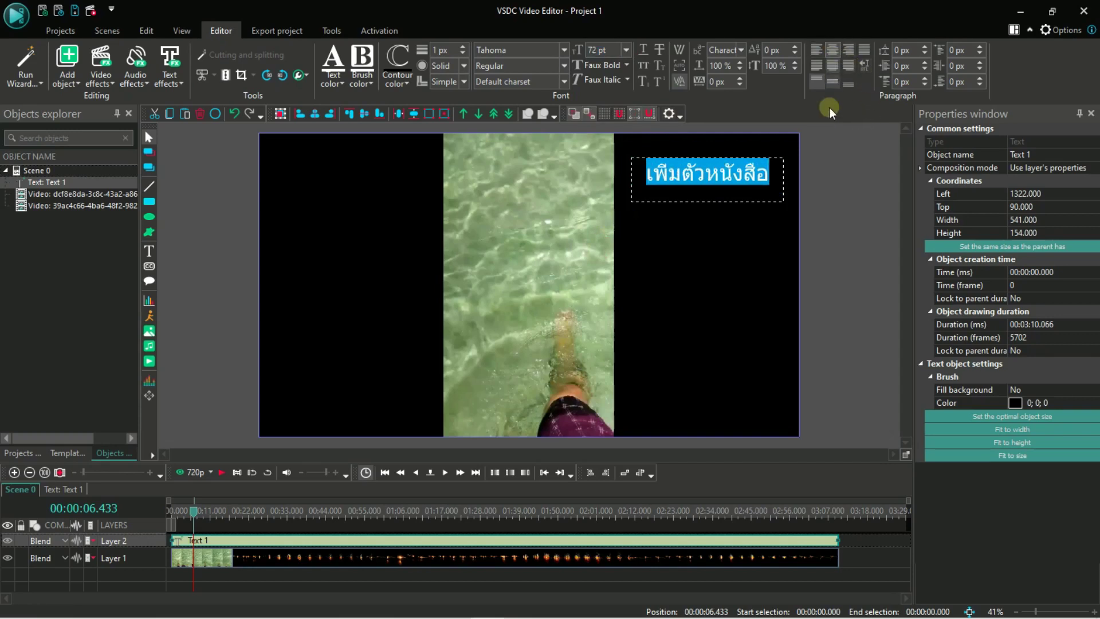
left_click(834, 83)
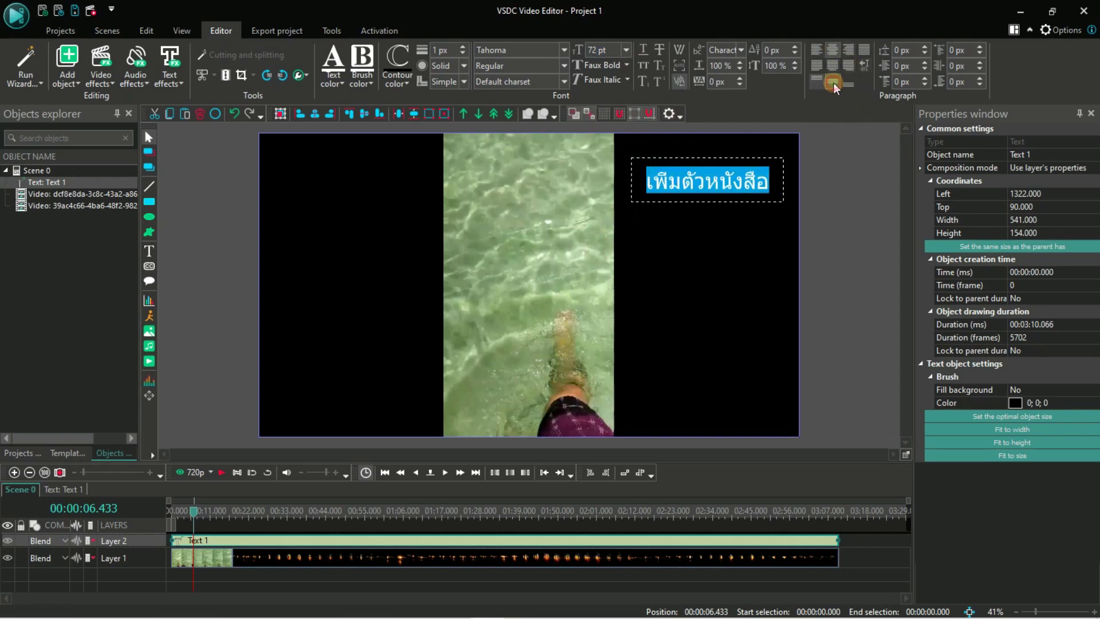
left_click(845, 211)
left_click(725, 184)
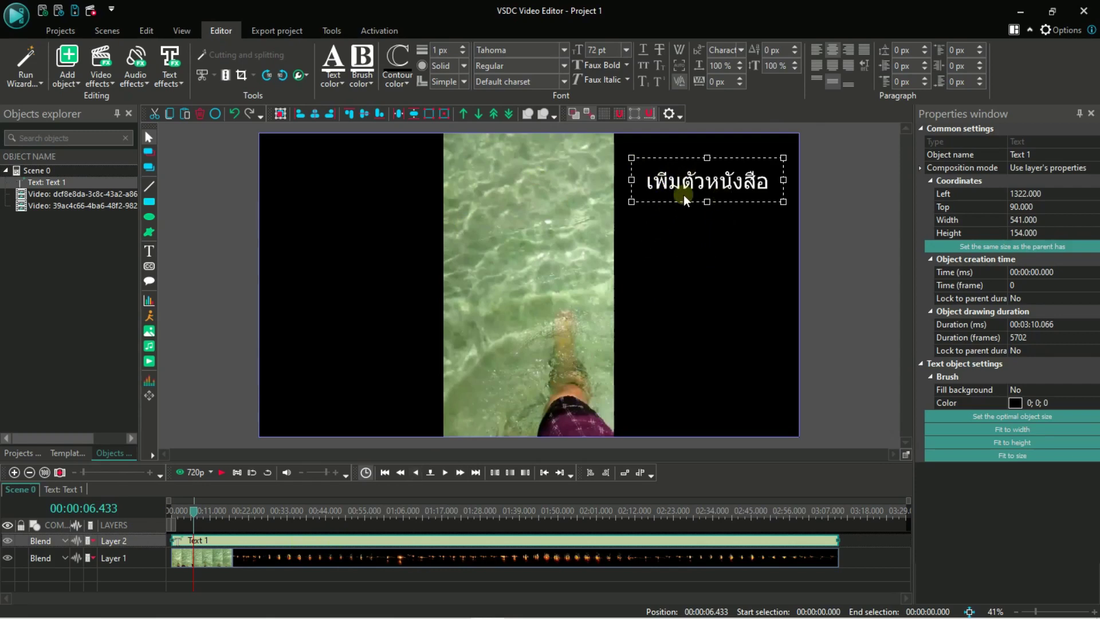
Move the playhead to about 13.7 s and change the whole title's font to -DB Erawan.
left_click(341, 561)
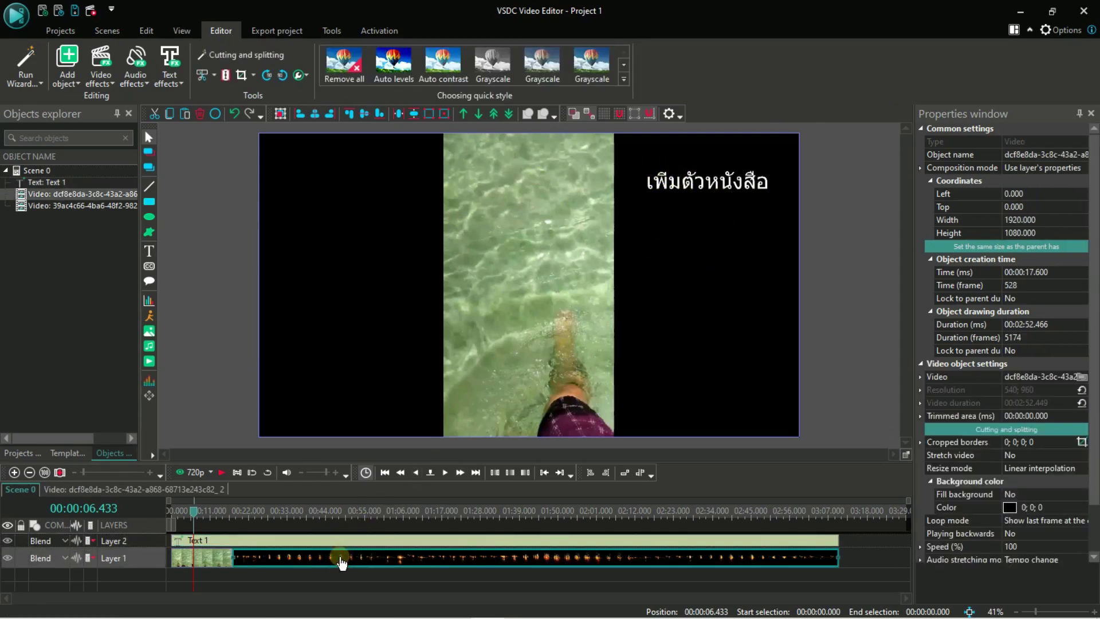
left_click(342, 540)
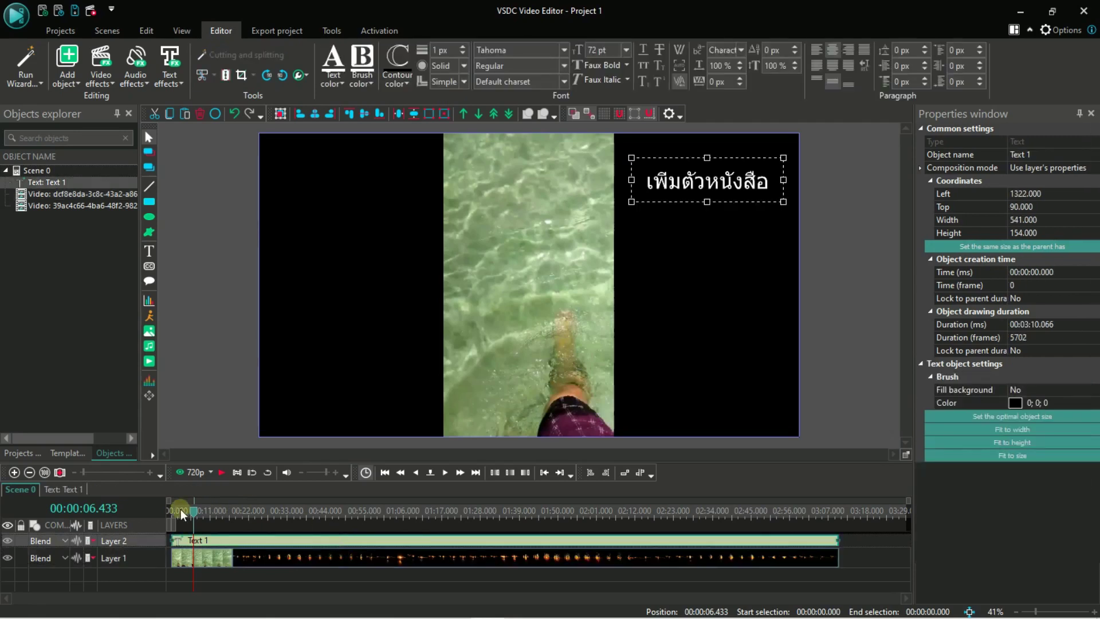
left_click_drag(195, 516, 220, 516)
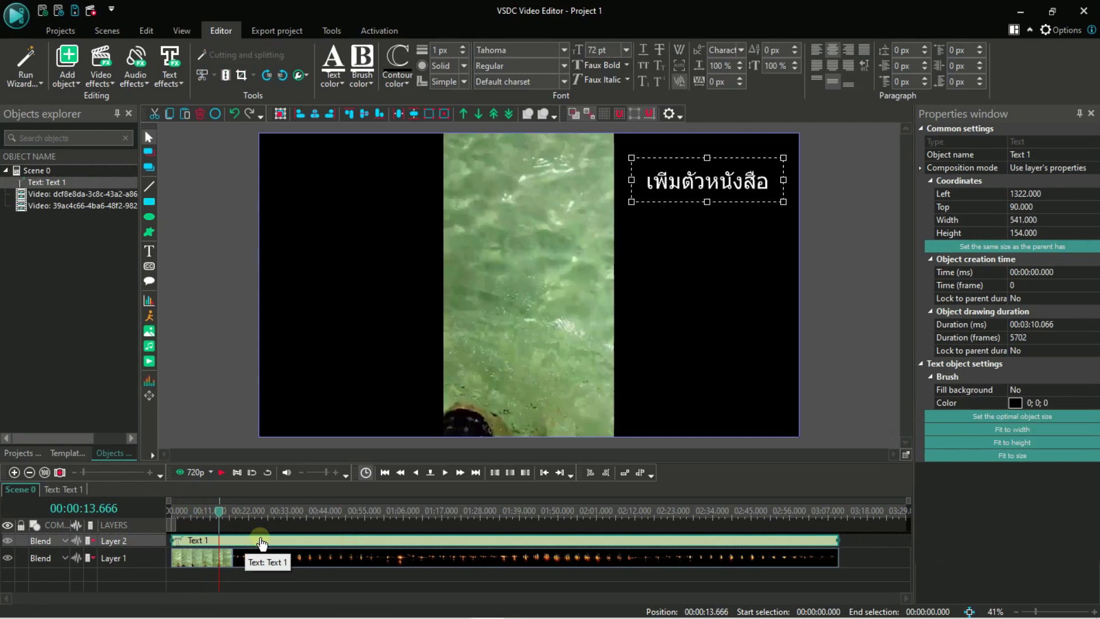
double_click(671, 188)
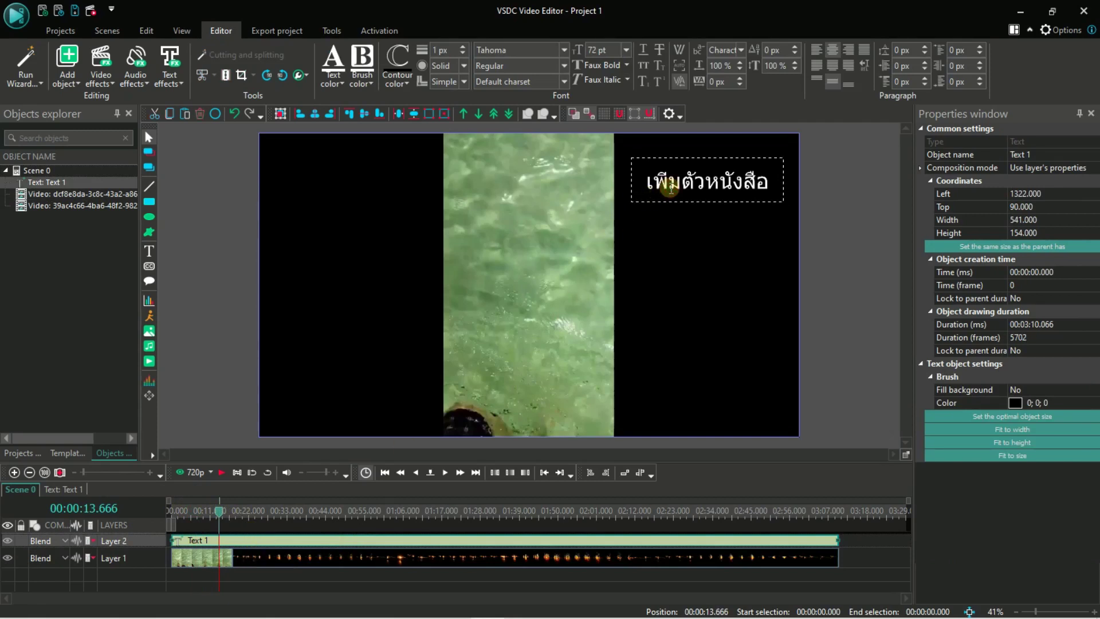
key("ctrl+a")
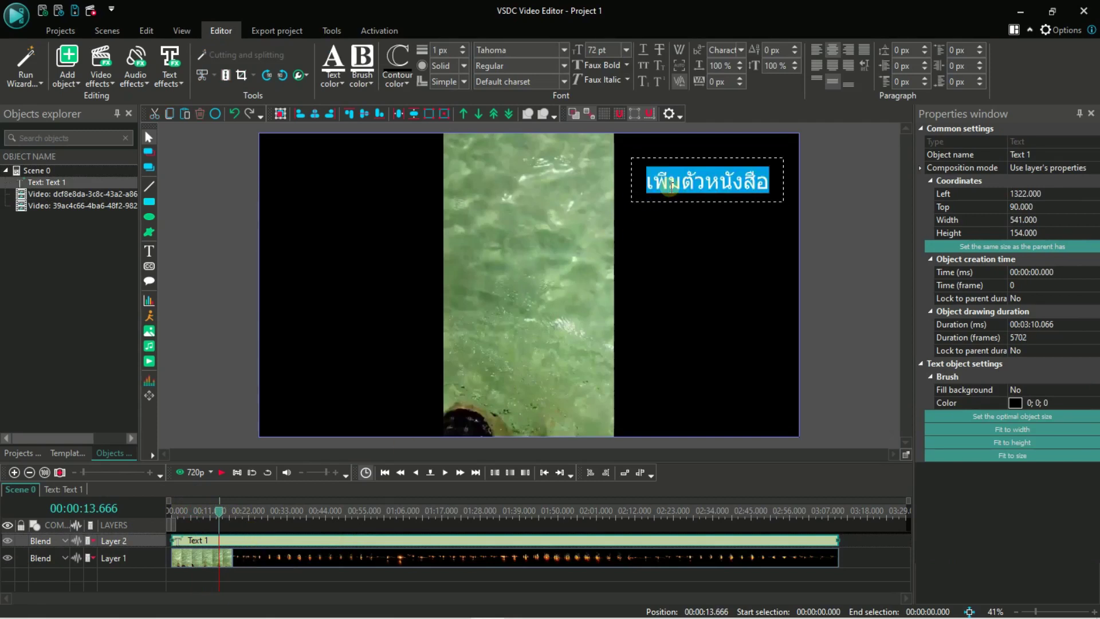
left_click(566, 49)
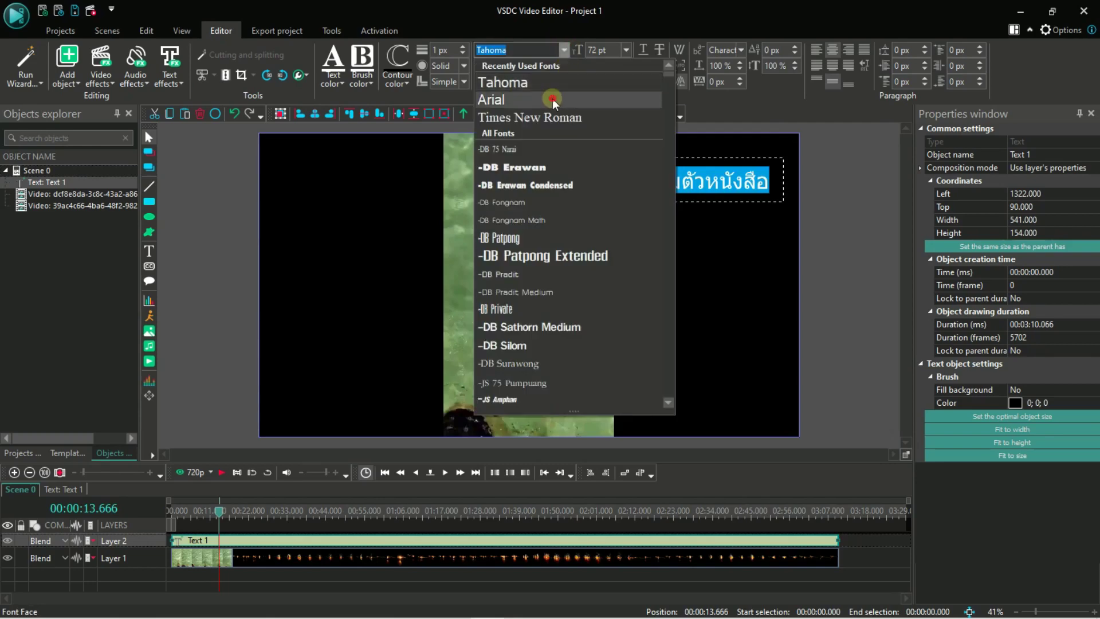
left_click(553, 99)
left_click(566, 50)
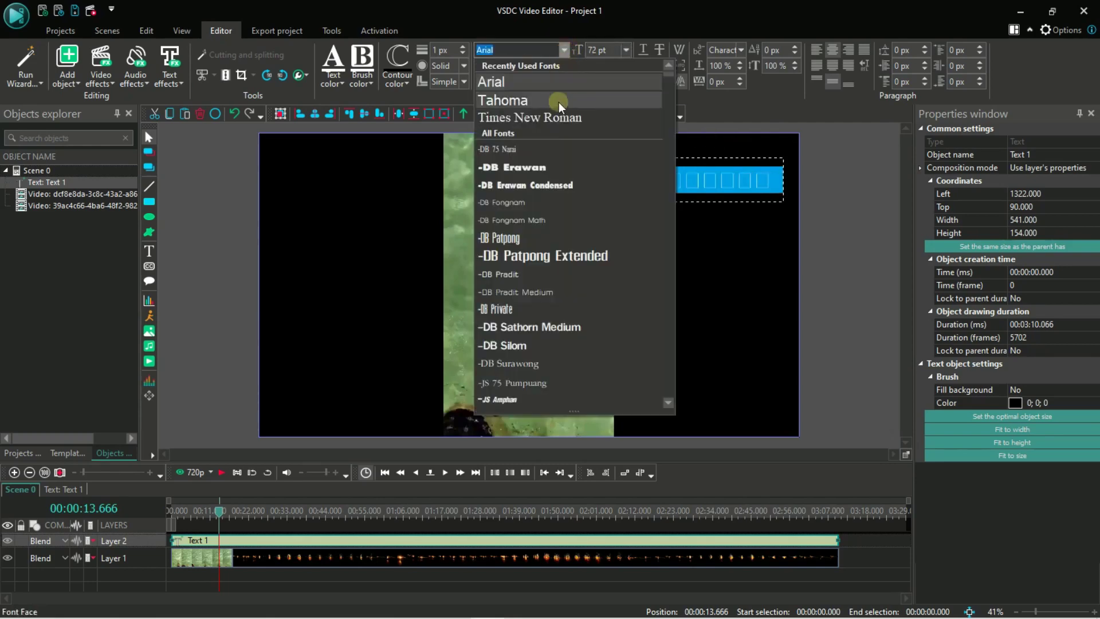
left_click(549, 169)
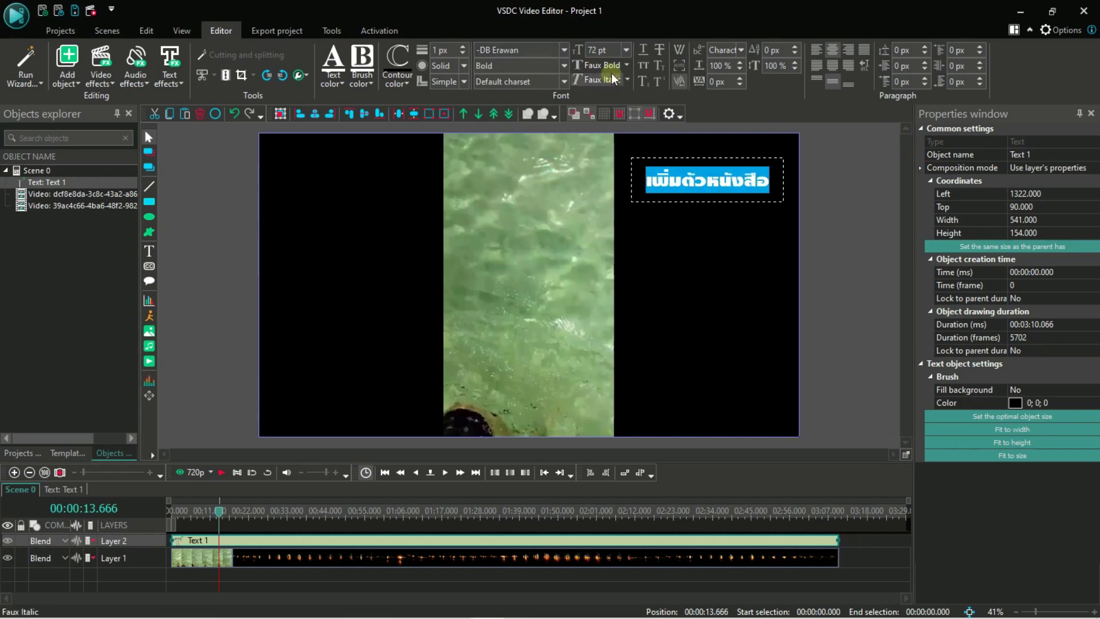
Set the title's font size to 80 pt and finish editing the text.
left_click(624, 49)
left_click(590, 263)
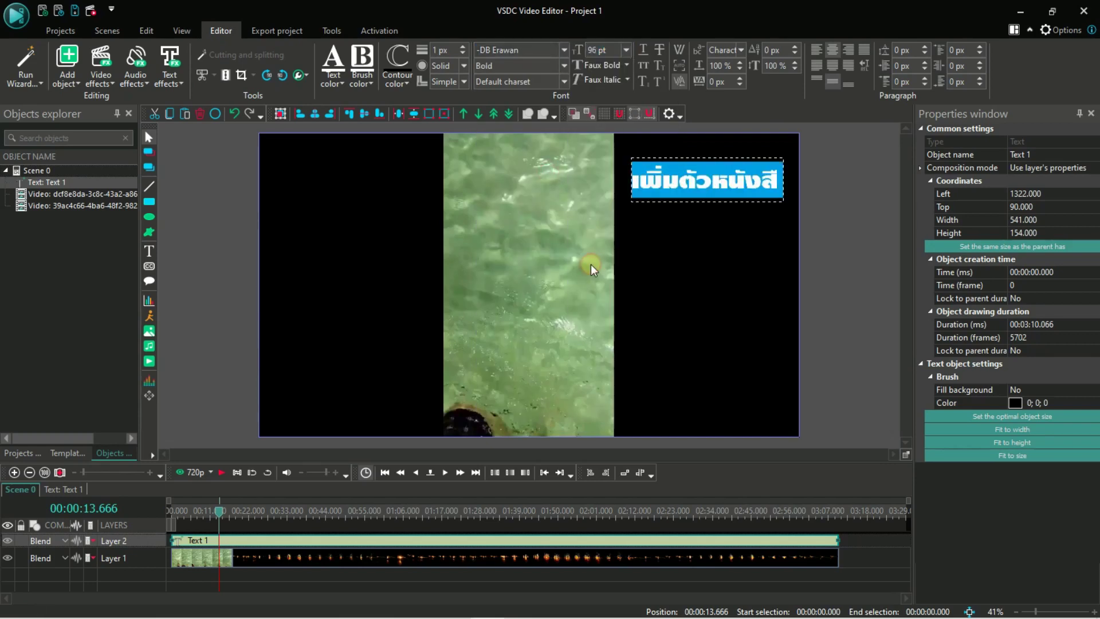
left_click(620, 50)
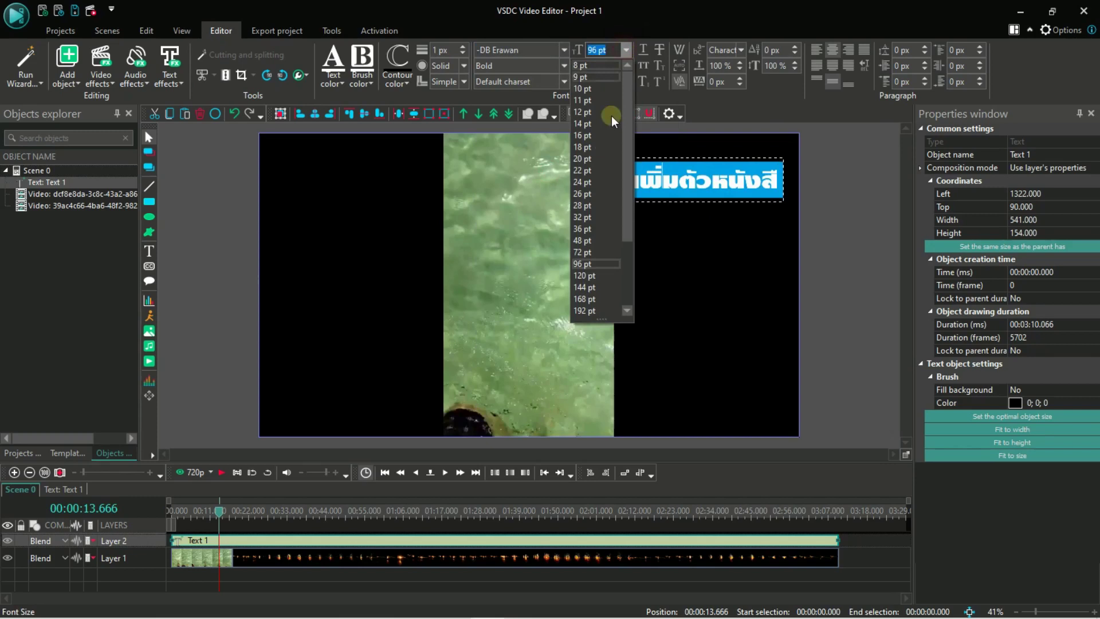
left_click(588, 249)
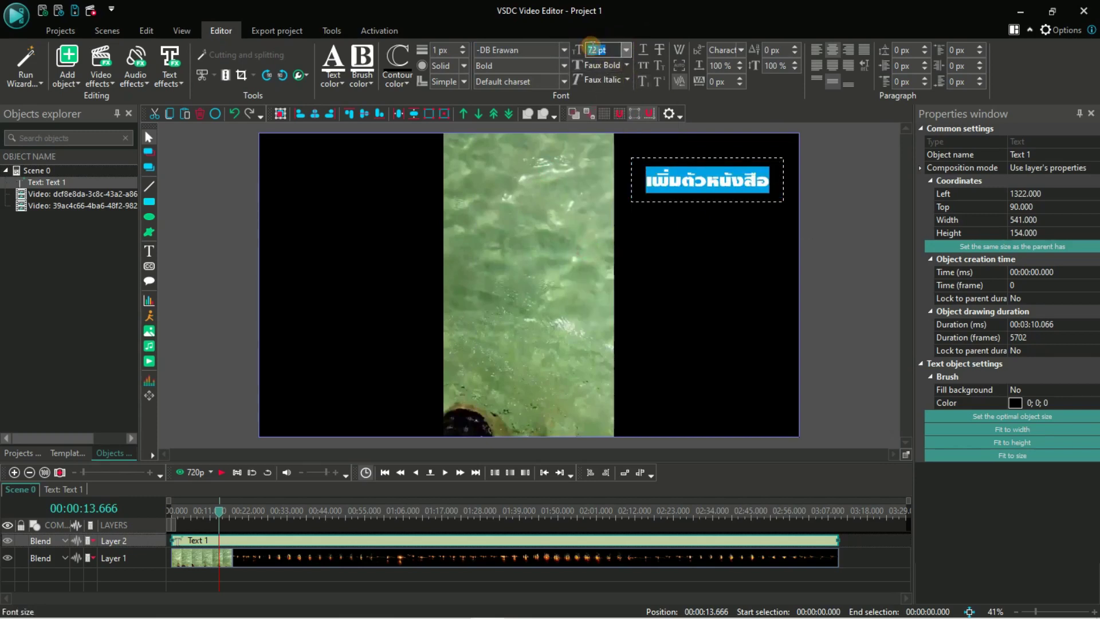
type("80")
key("Return")
left_click(834, 201)
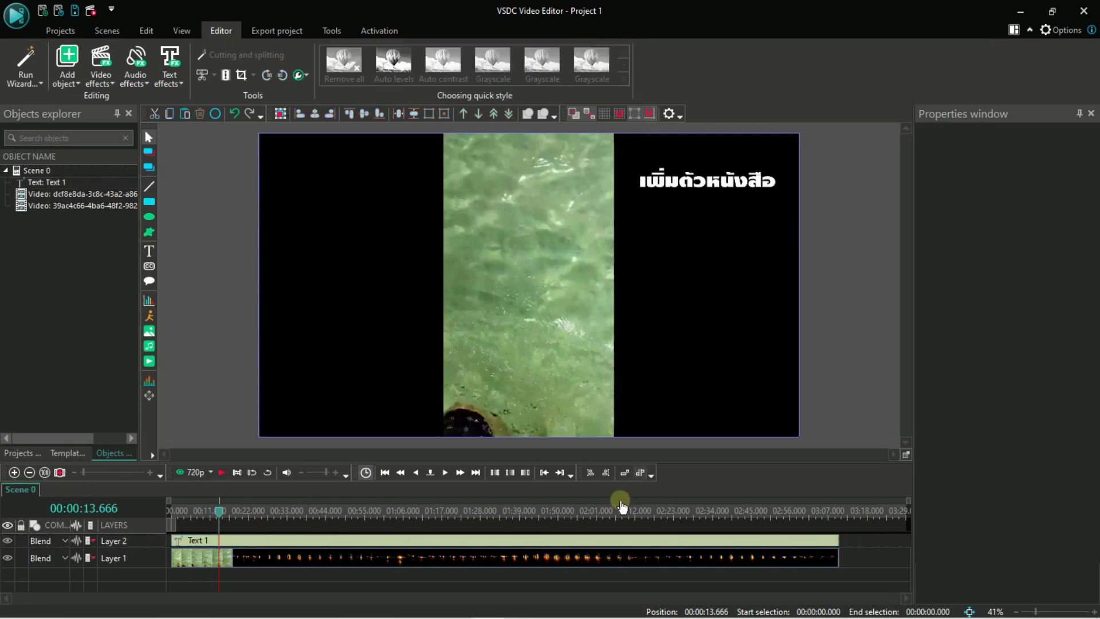
Shorten the title on the timeline to about 1 min 6 s, keeping its start at 00:00:00.
left_click(616, 539)
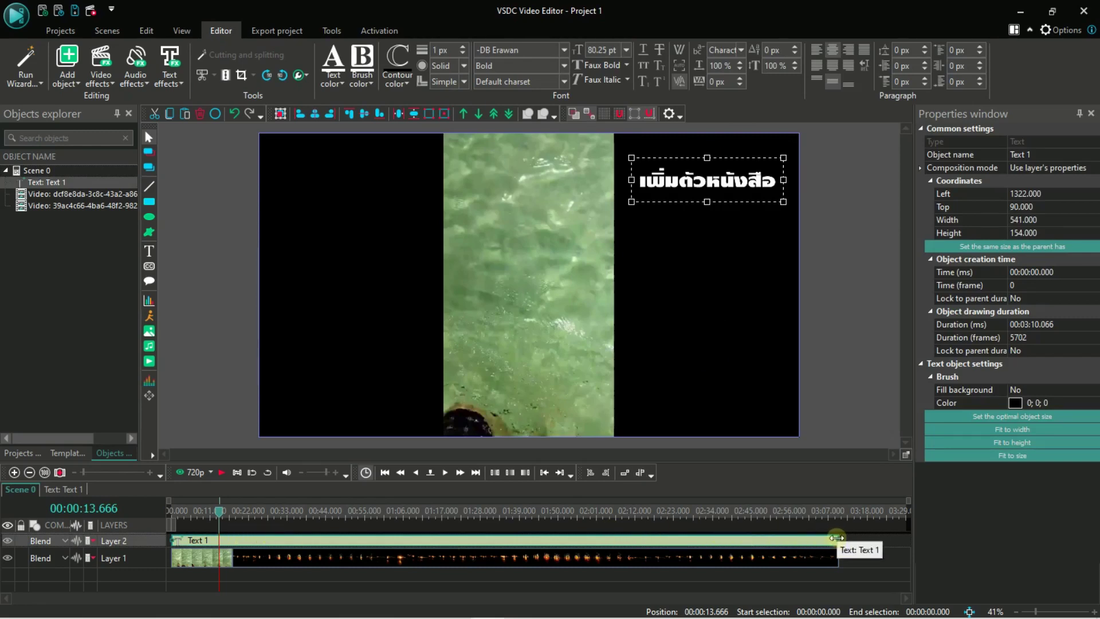
left_click_drag(837, 540, 366, 542)
left_click_drag(265, 544, 320, 543)
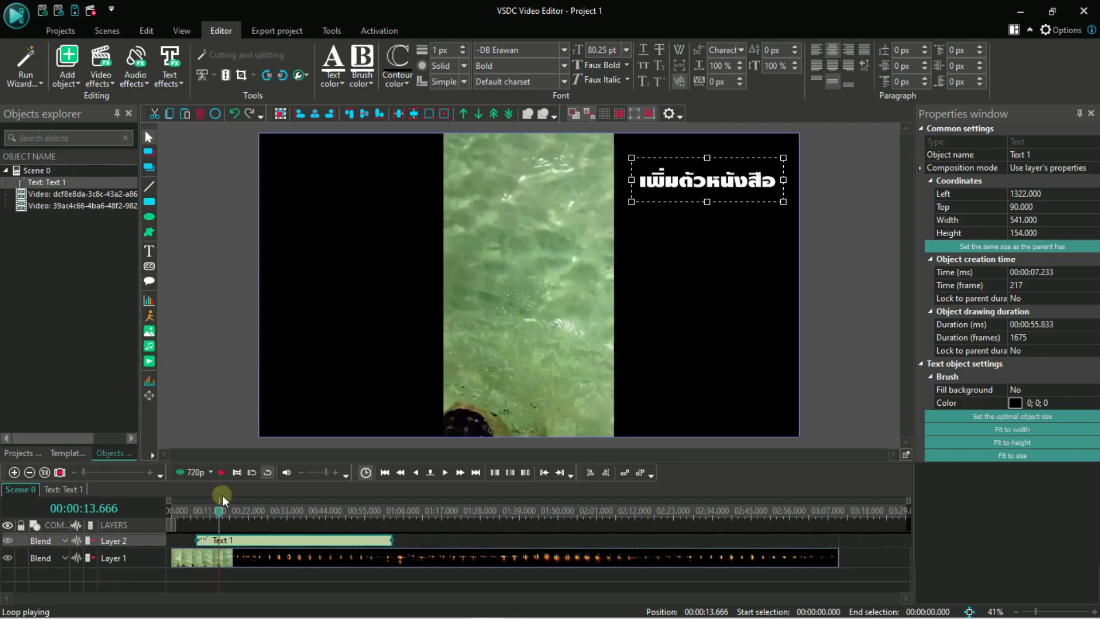
left_click_drag(241, 542, 188, 543)
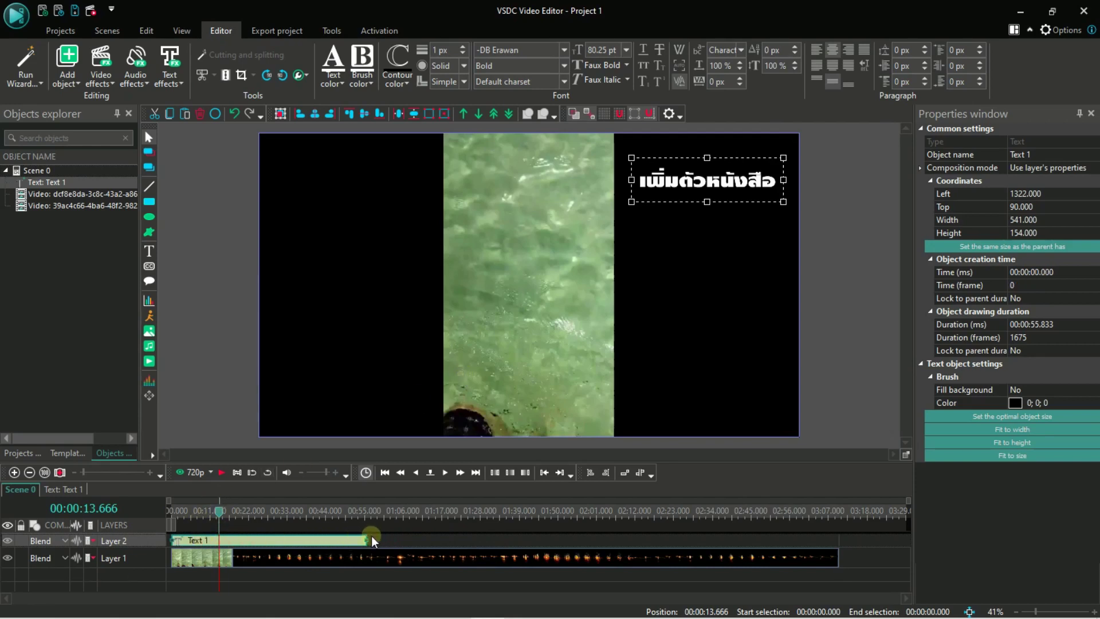
left_click_drag(370, 539, 403, 540)
Move the playhead to about 44.6 s and replace the title's wording with การตัดคลิป.
left_click(327, 510)
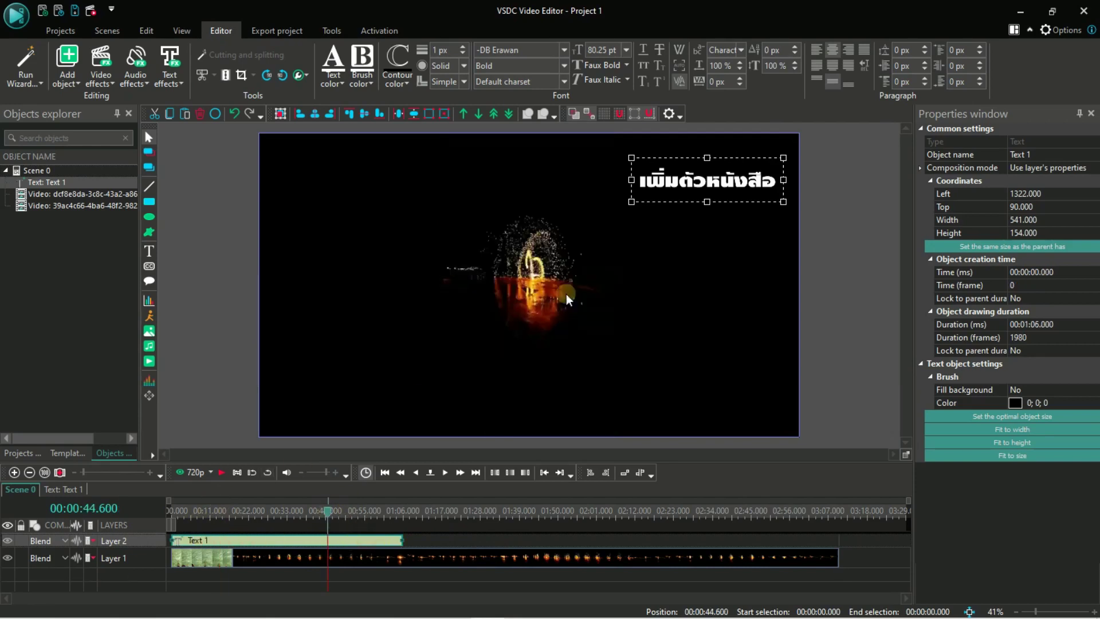
double_click(692, 182)
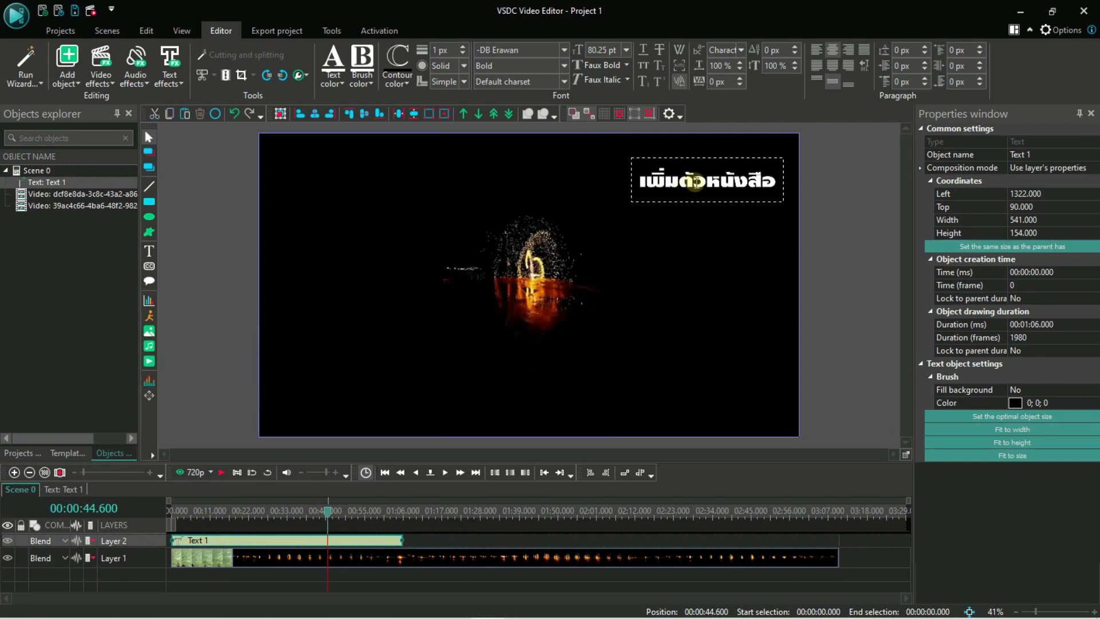
key("ctrl+a")
type("ms")
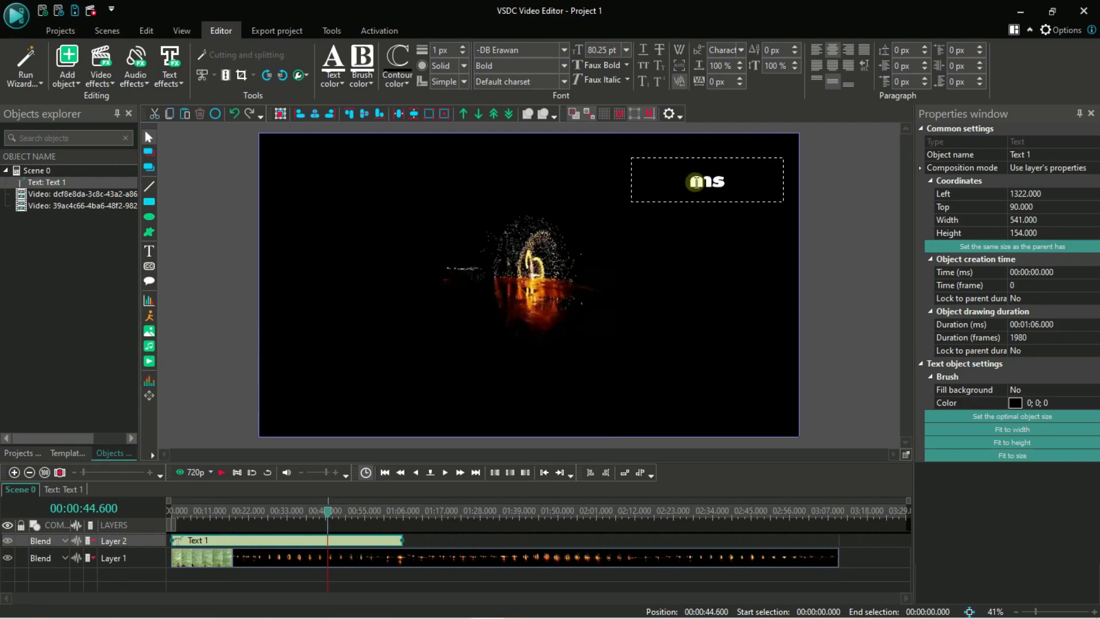
type("ตัดคล")
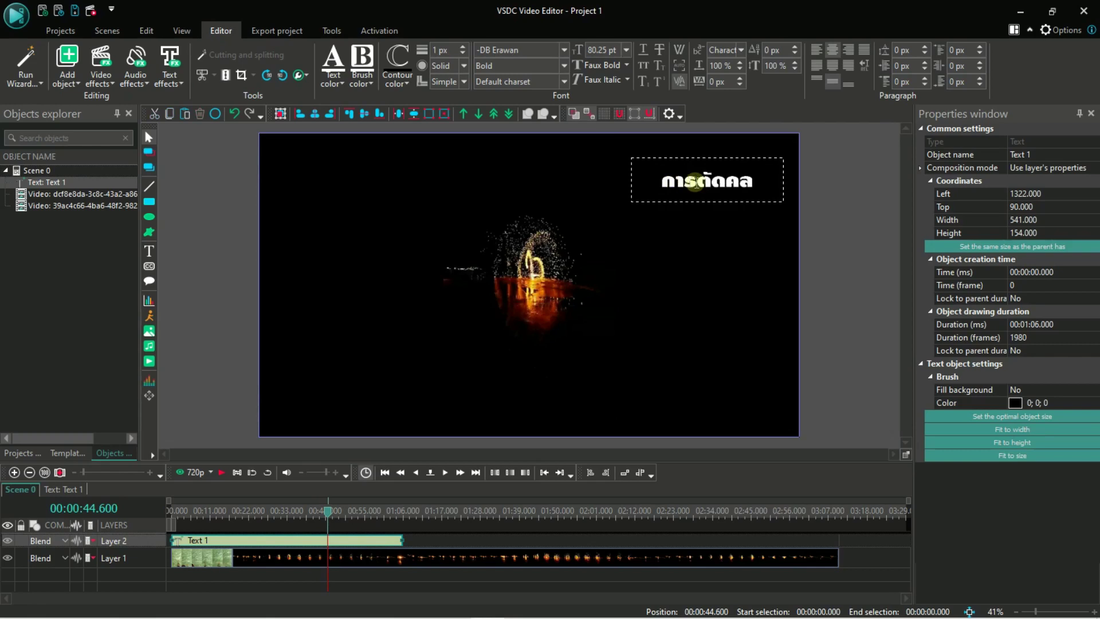
type("ิป")
left_click(831, 233)
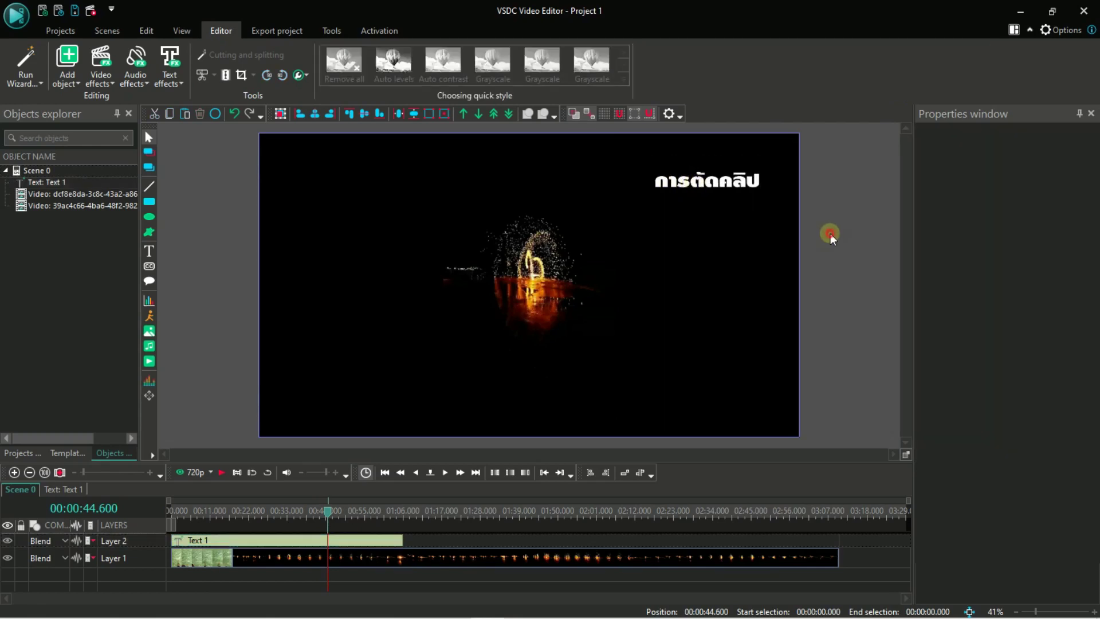
Split the night clip on Layer 1 at 00:01:00.633.
left_click(377, 558)
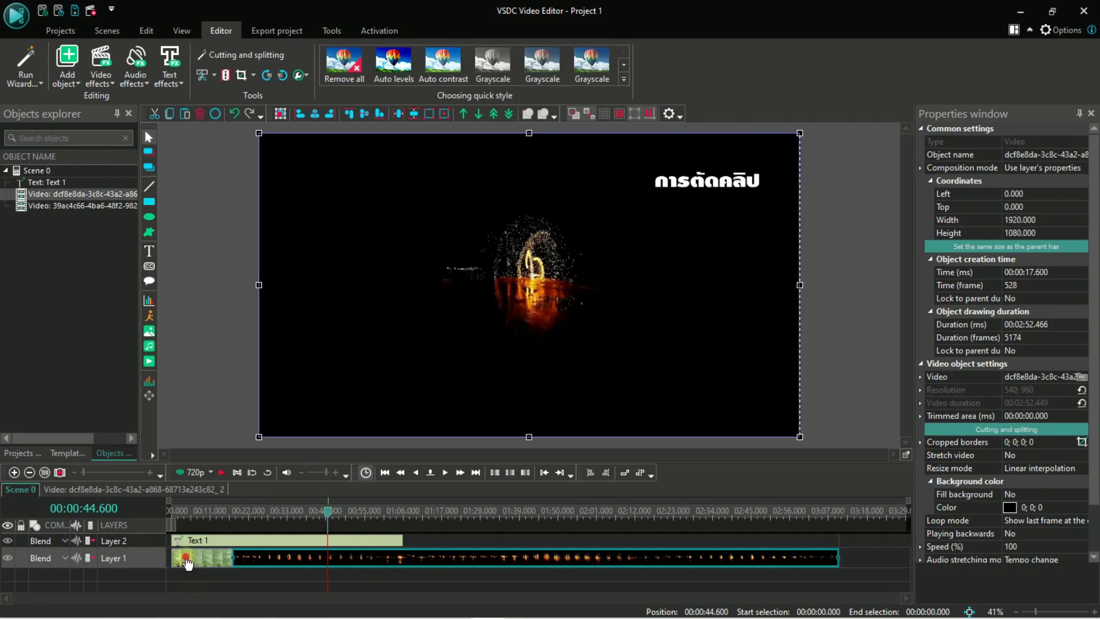
left_click(189, 560)
left_click(356, 558)
left_click_drag(332, 514, 387, 519)
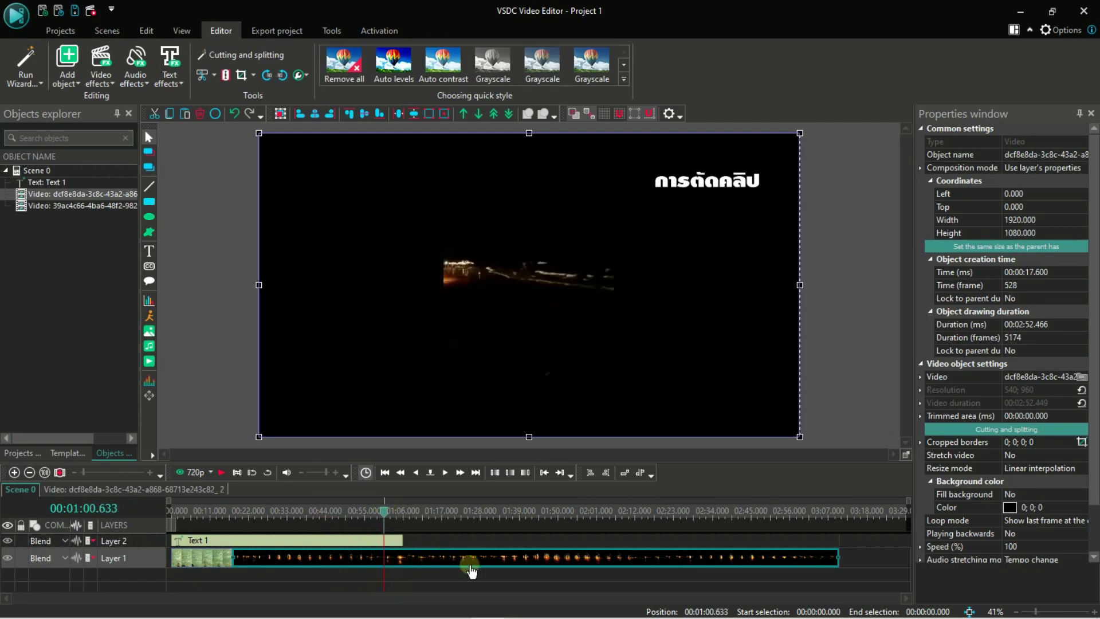
left_click(226, 76)
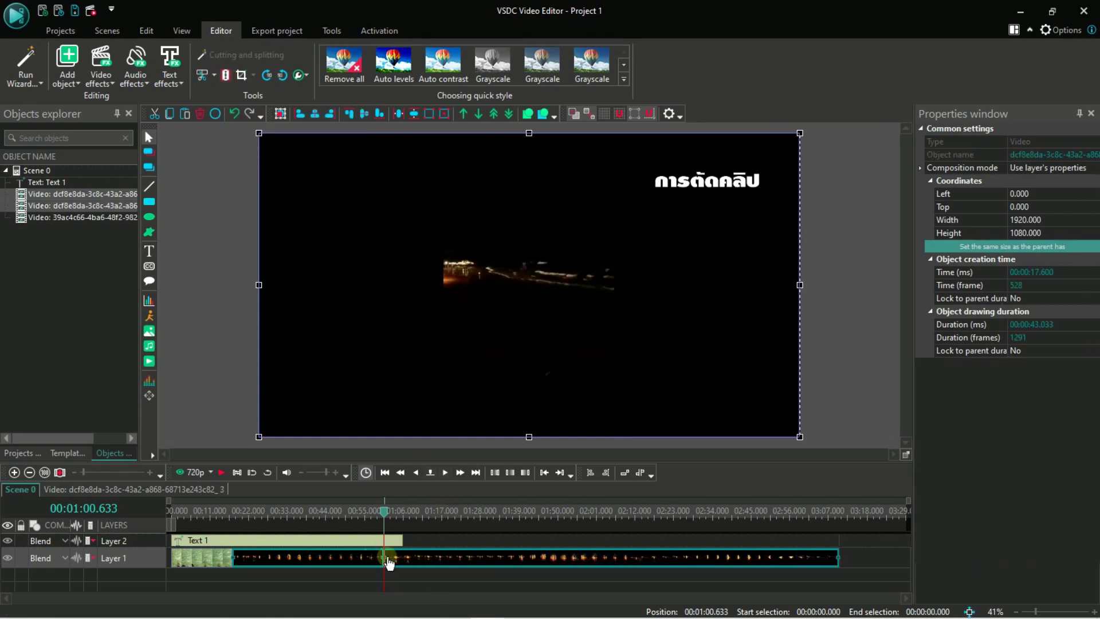
Delete the part of the night clip after the split and shorten the title to end at 00:01:00.633 with the remaining video.
left_click(432, 576)
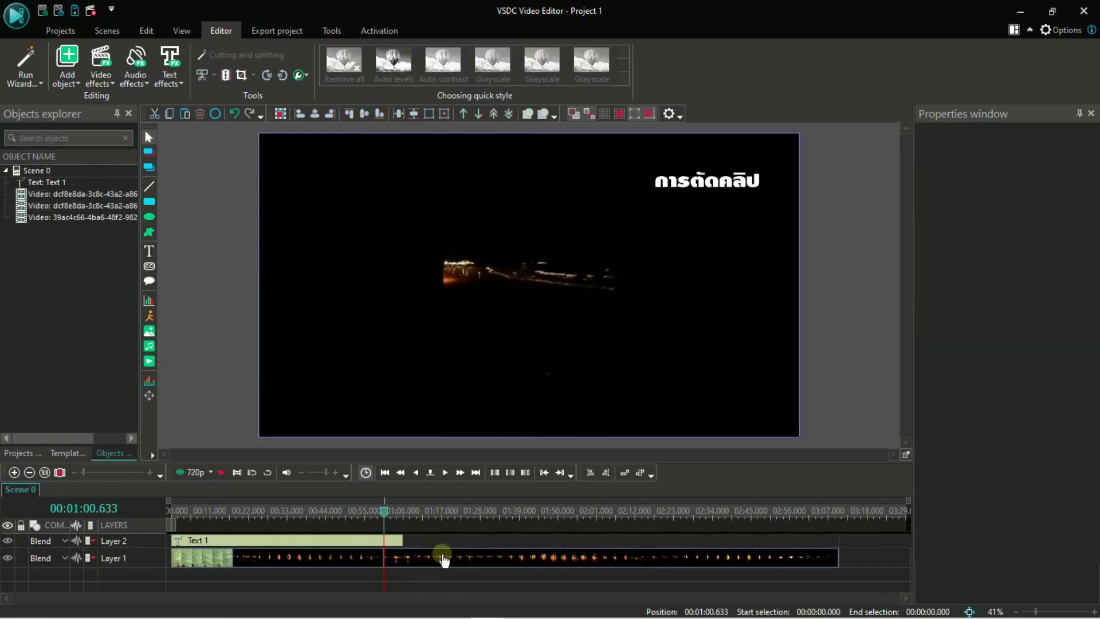
left_click_drag(444, 560, 419, 564)
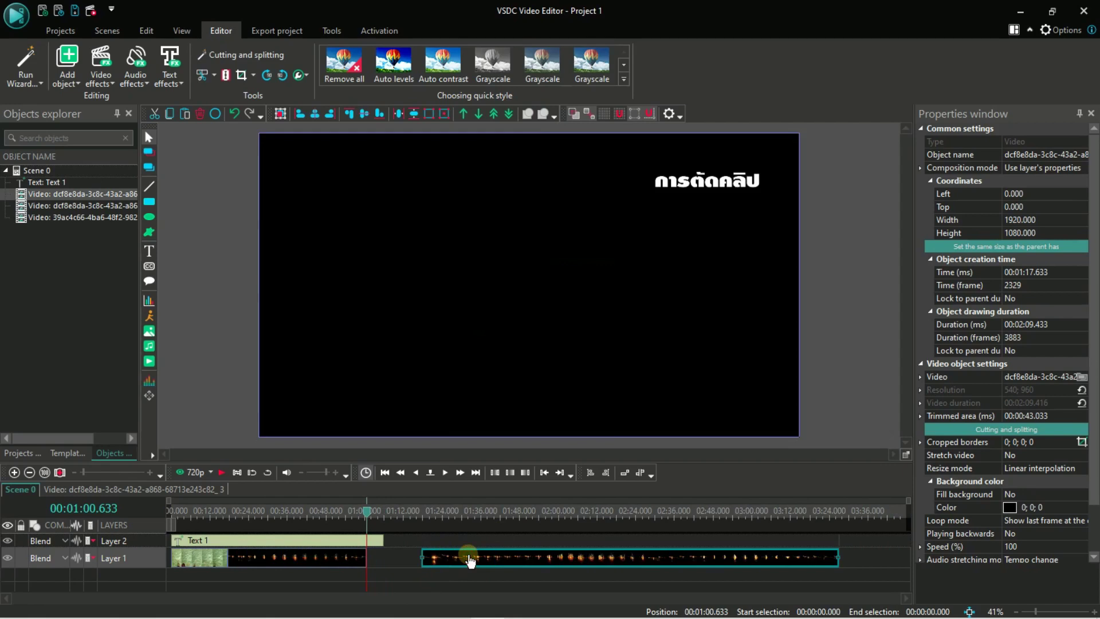
key("Delete")
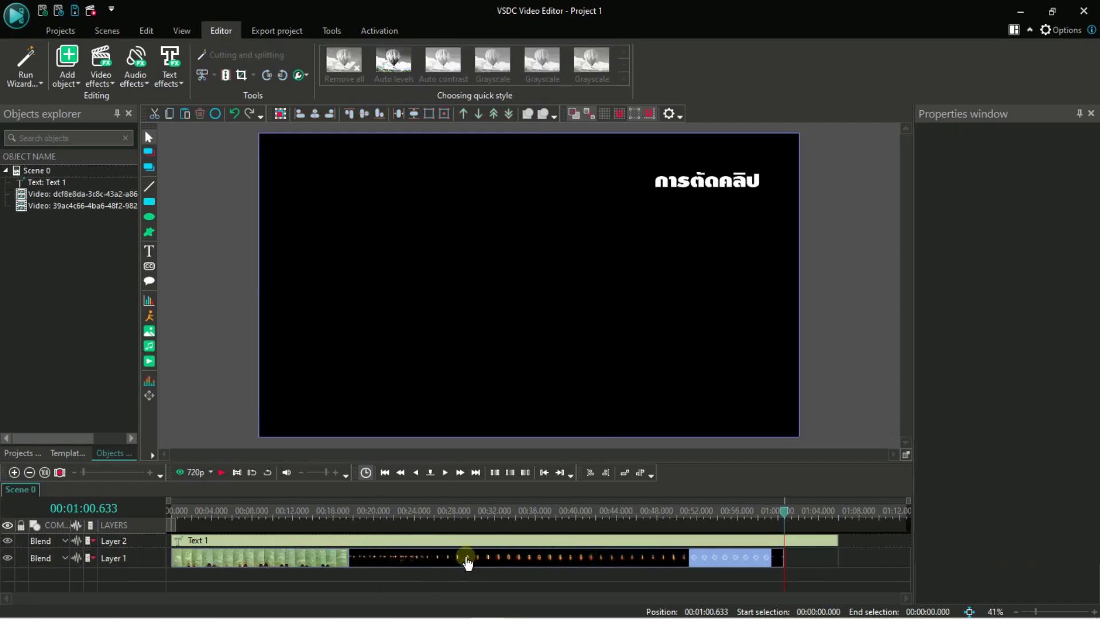
left_click(828, 543)
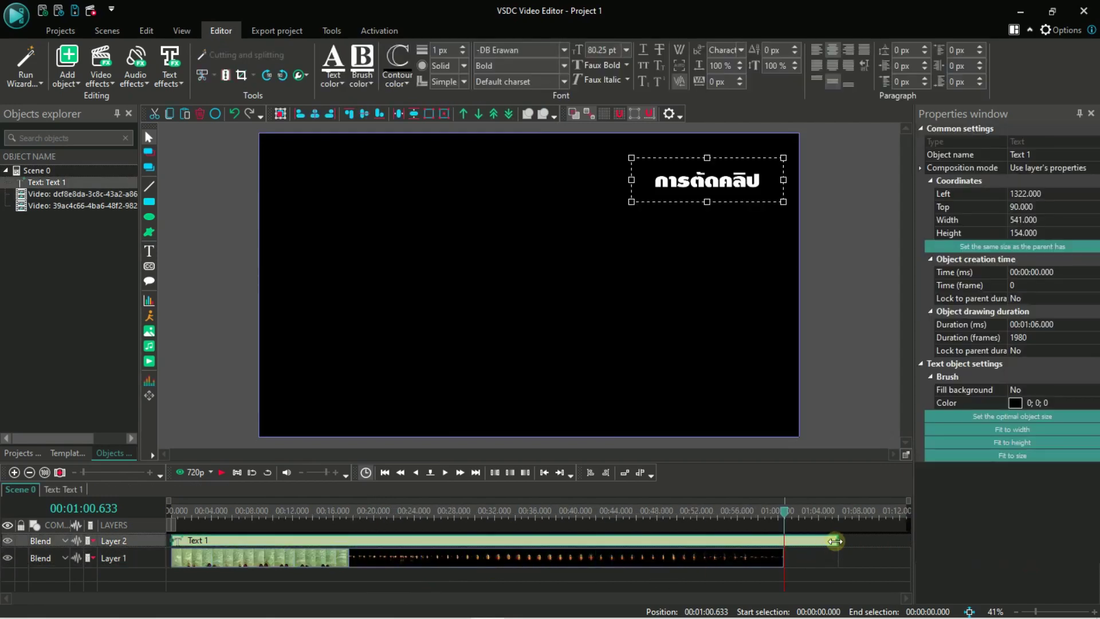
left_click_drag(835, 541, 317, 526)
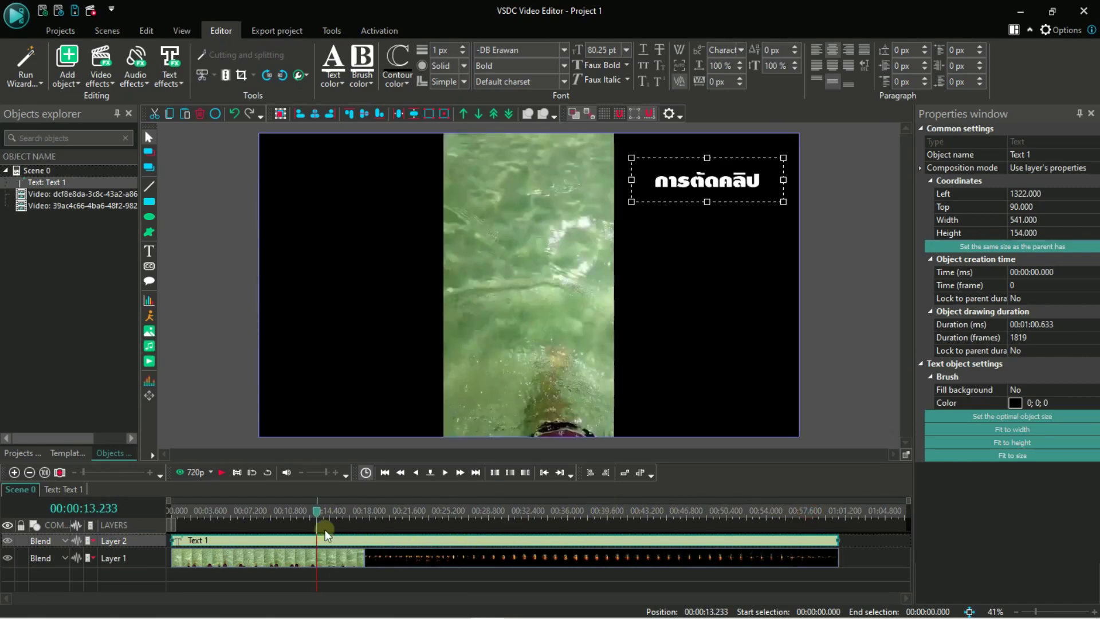
Move the playhead to about 6.5 s and replace the title's wording with เพิ่ม-ลด เสียง.
left_click_drag(317, 514, 246, 516)
double_click(695, 184)
key("ctrl+a")
key("BackSpace")
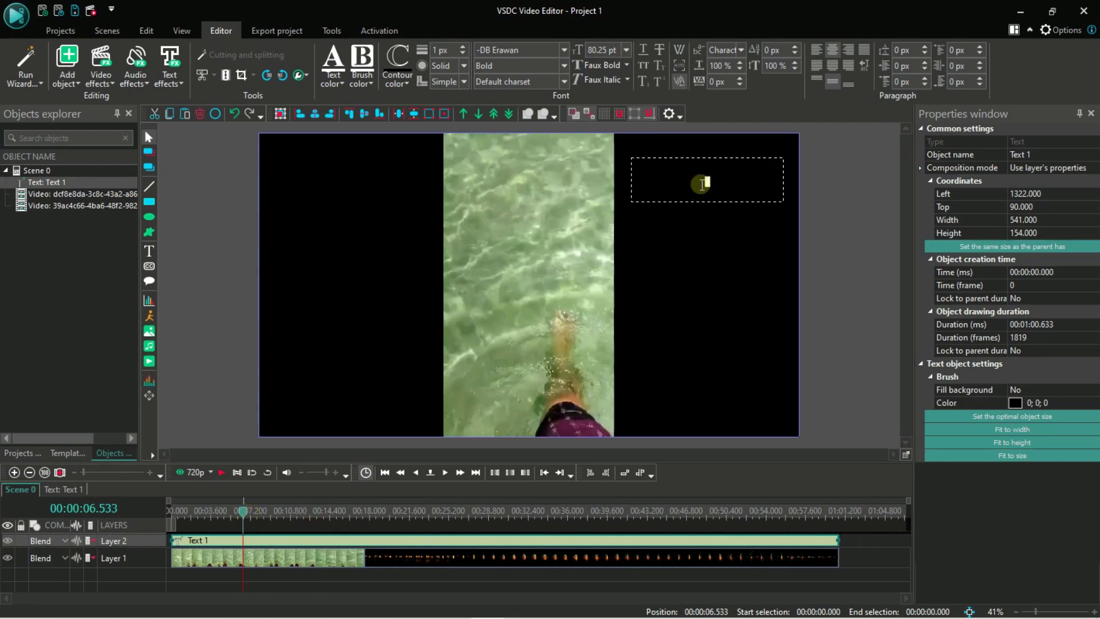
type("เริ่มไ")
key("BackSpace")
type("-ลด")
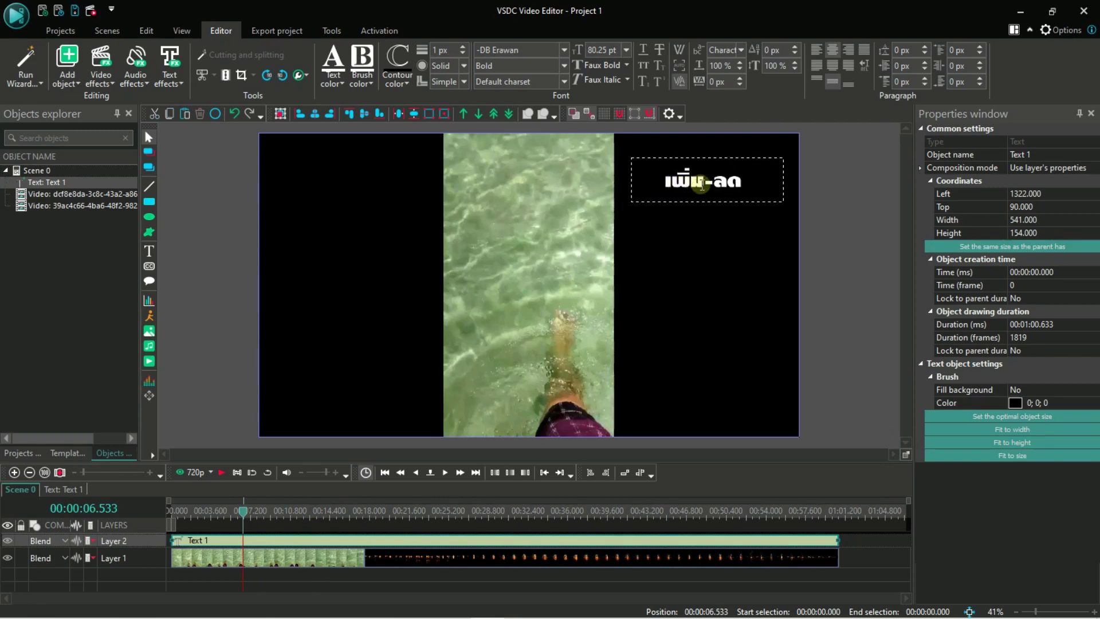
type(" เสียง")
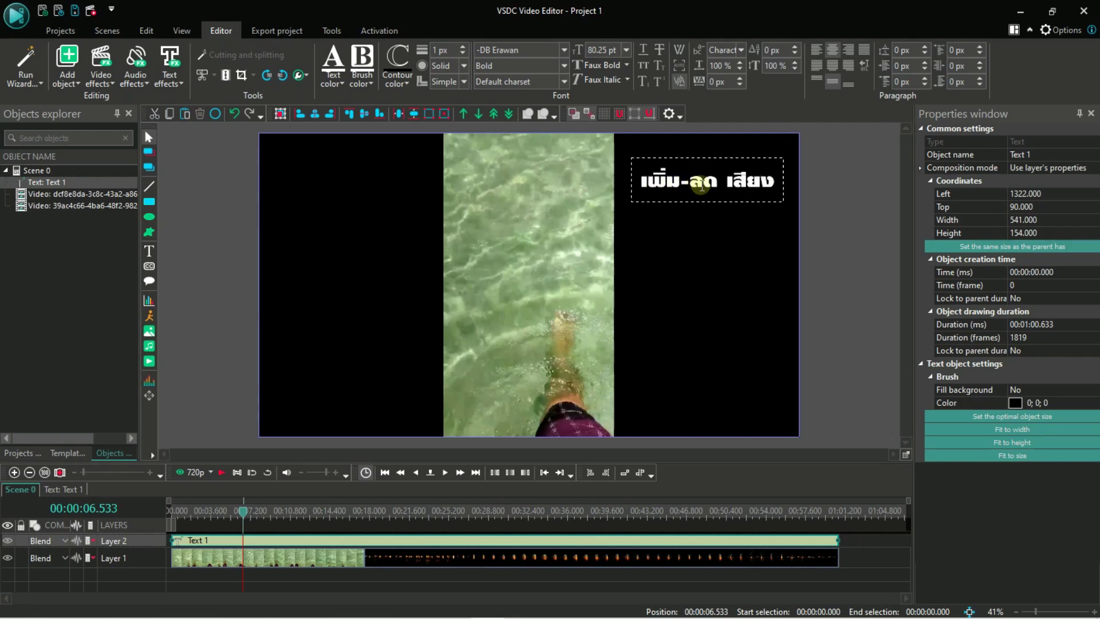
left_click(646, 363)
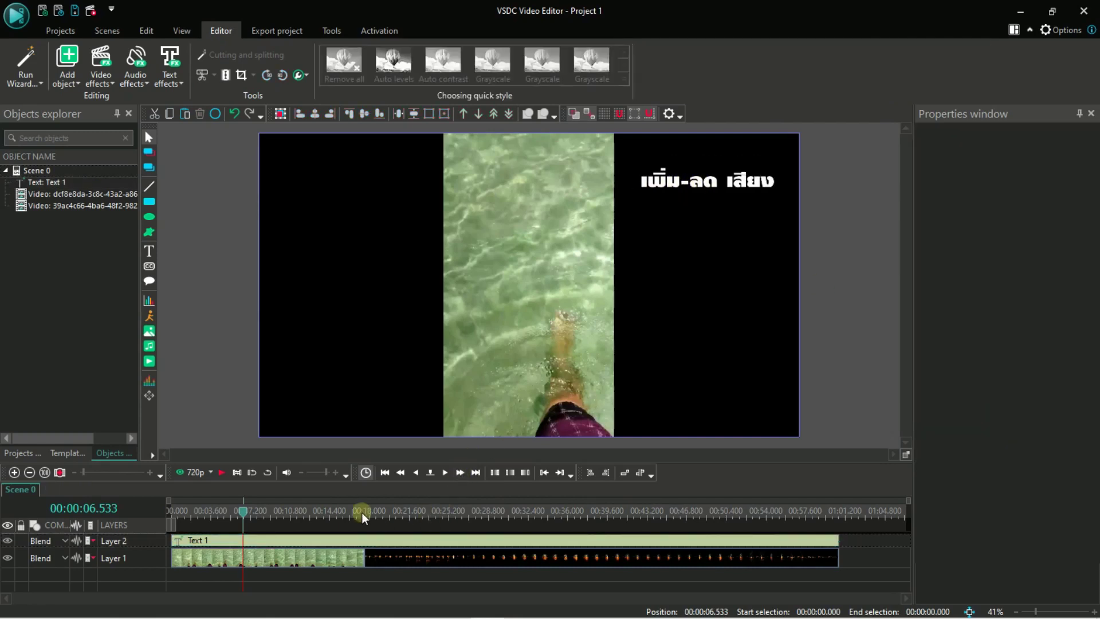
Select the first clip, preview it from about 4.3 s to hear its original sound, and return the playhead to about 5.4 s.
left_click(290, 562)
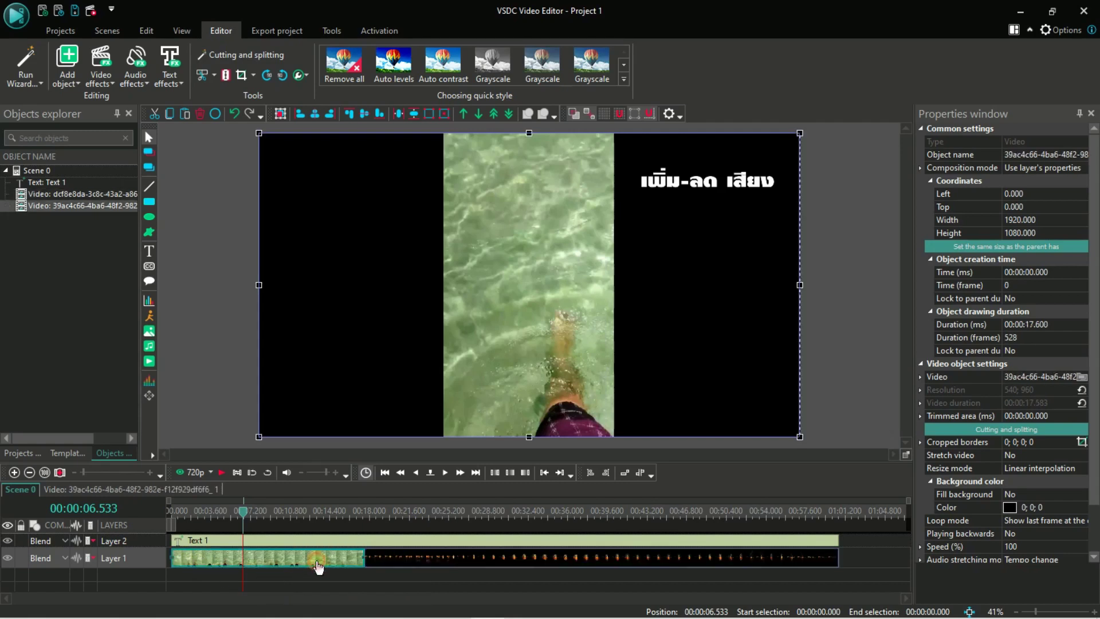
left_click_drag(243, 511, 218, 511)
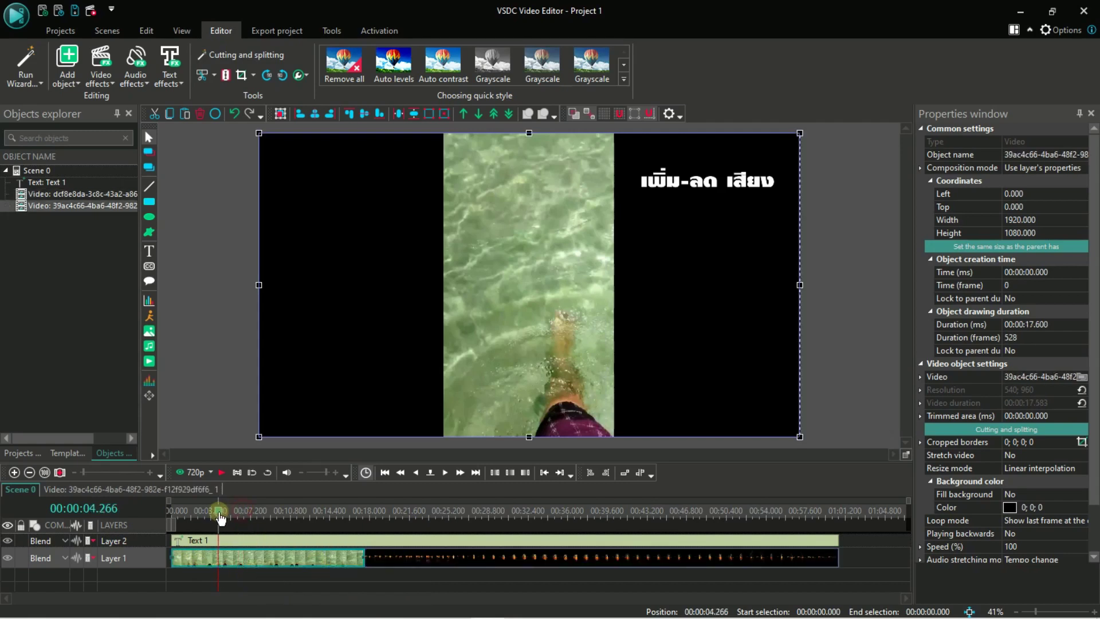
left_click(219, 474)
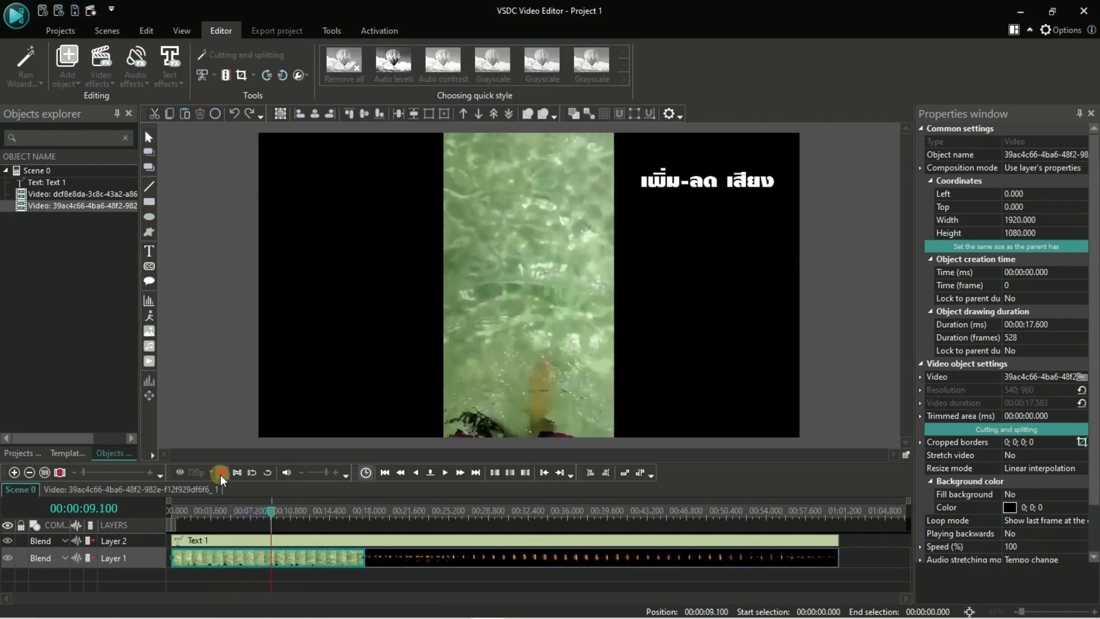
left_click(234, 517)
left_click(230, 515)
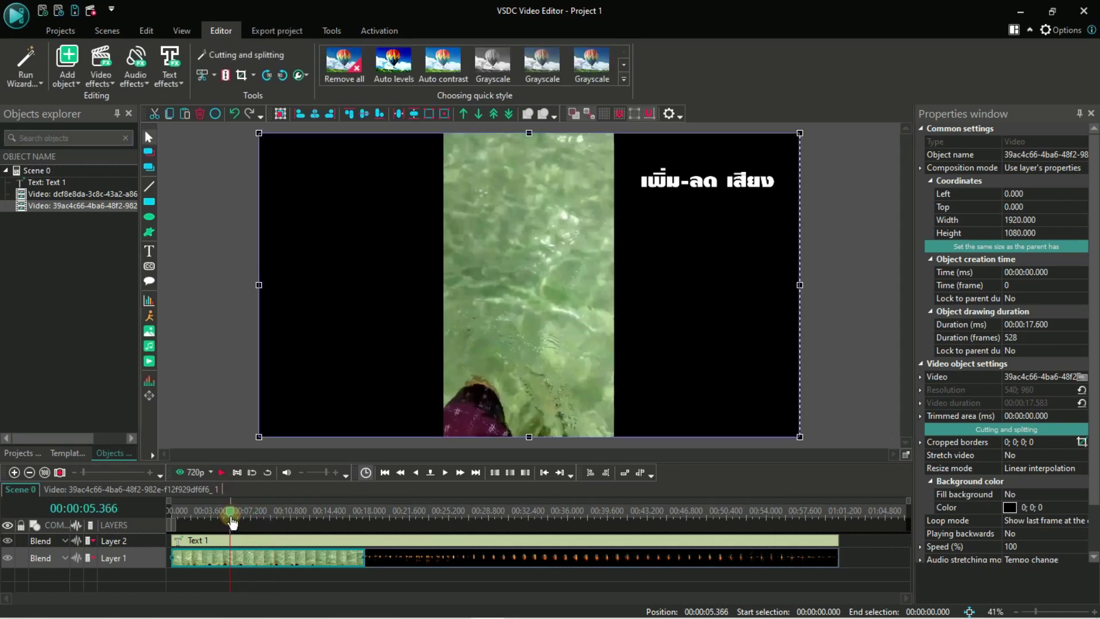
Set the first clip's audio volume to 10 dB.
left_click(379, 562)
left_click(347, 562)
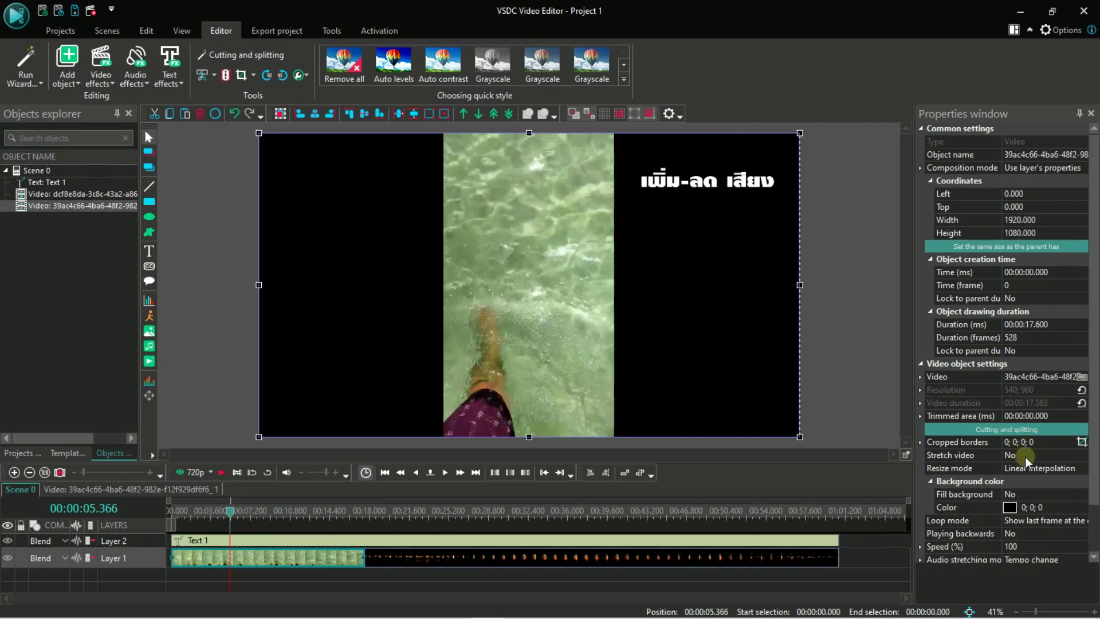
scroll(1096, 504, "down", 2)
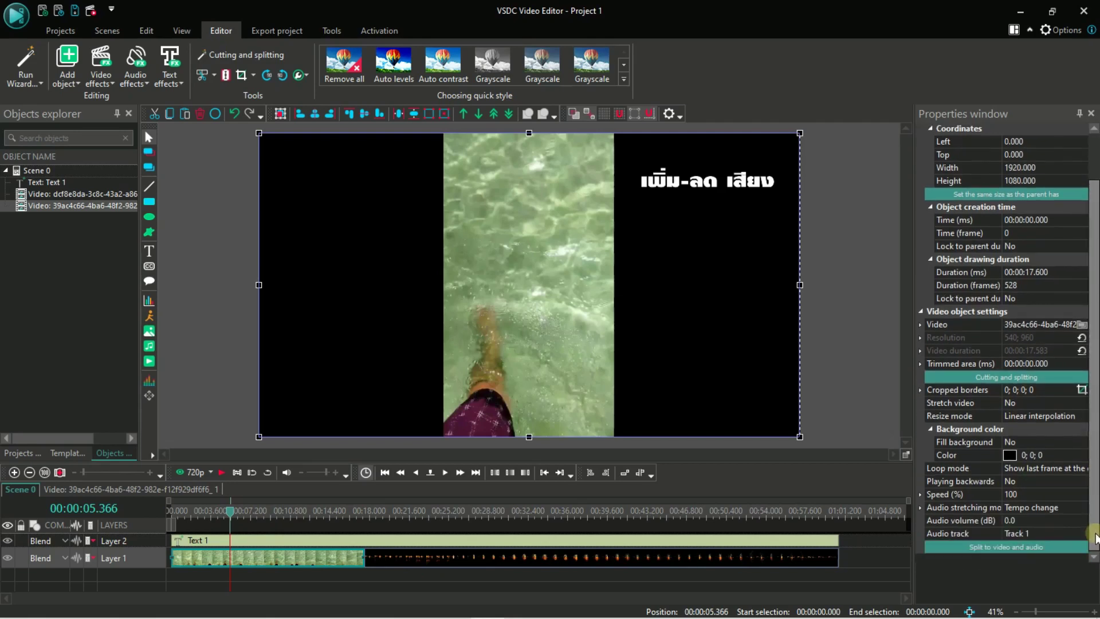
left_click(1027, 521)
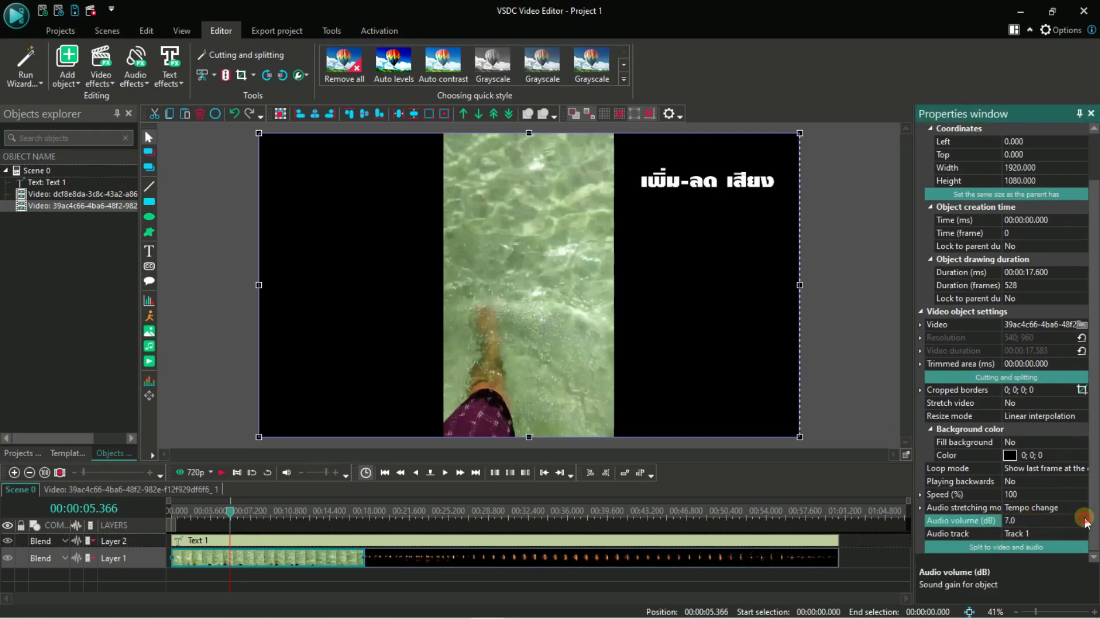
scroll(1085, 522, "up", 8)
scroll(1085, 521, "down", 1)
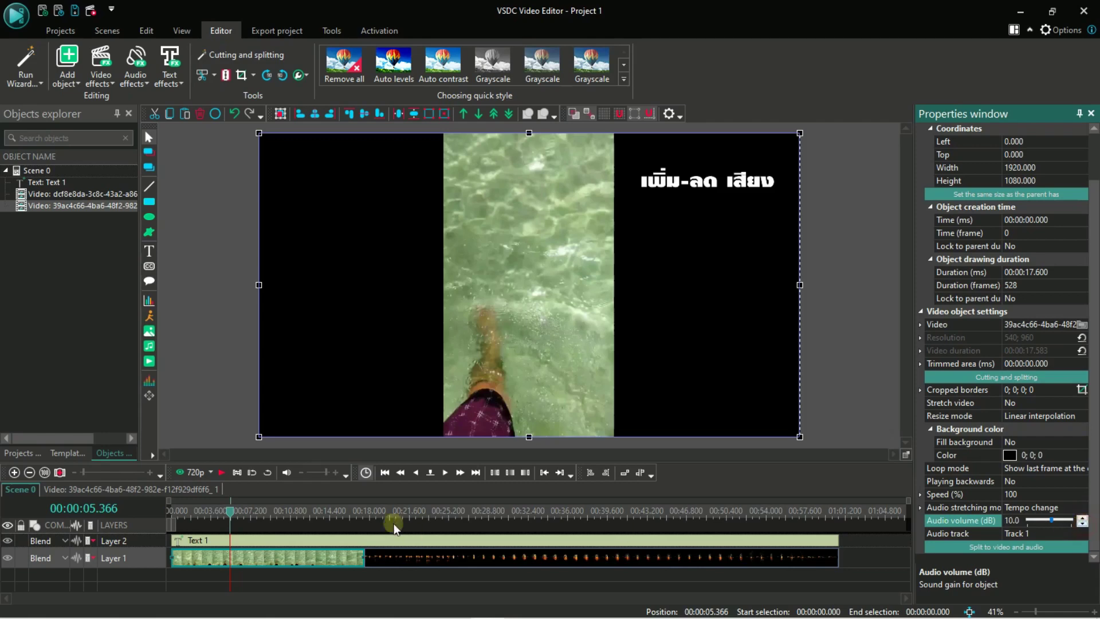
Preview the first clip from about 5.4 s to hear the raised volume, and return the playhead to that point.
left_click(221, 474)
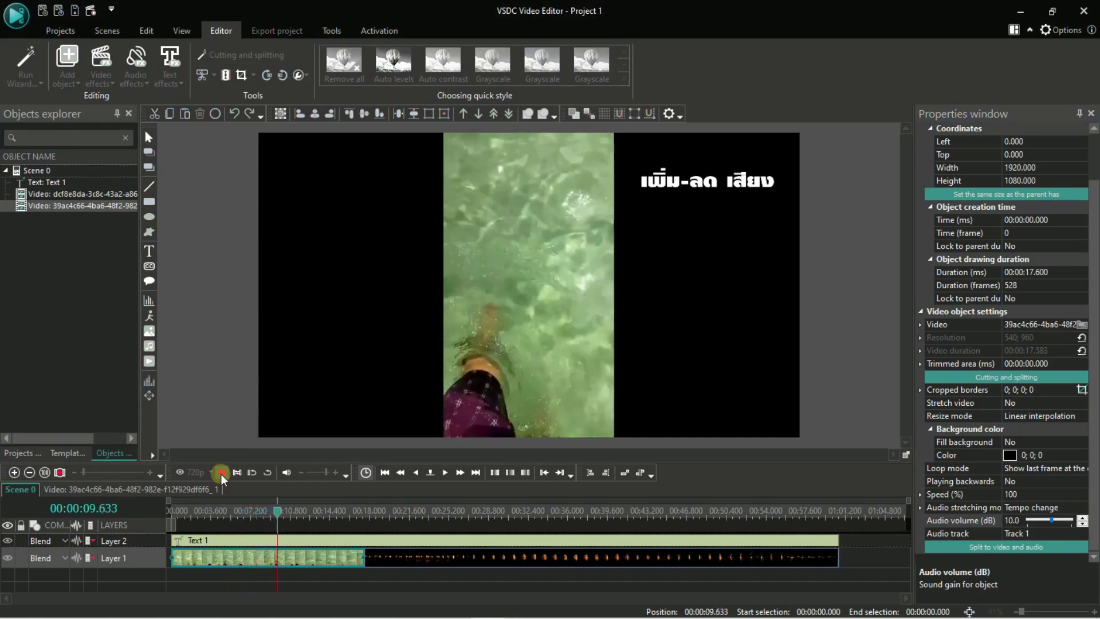
left_click(221, 474)
left_click(232, 509)
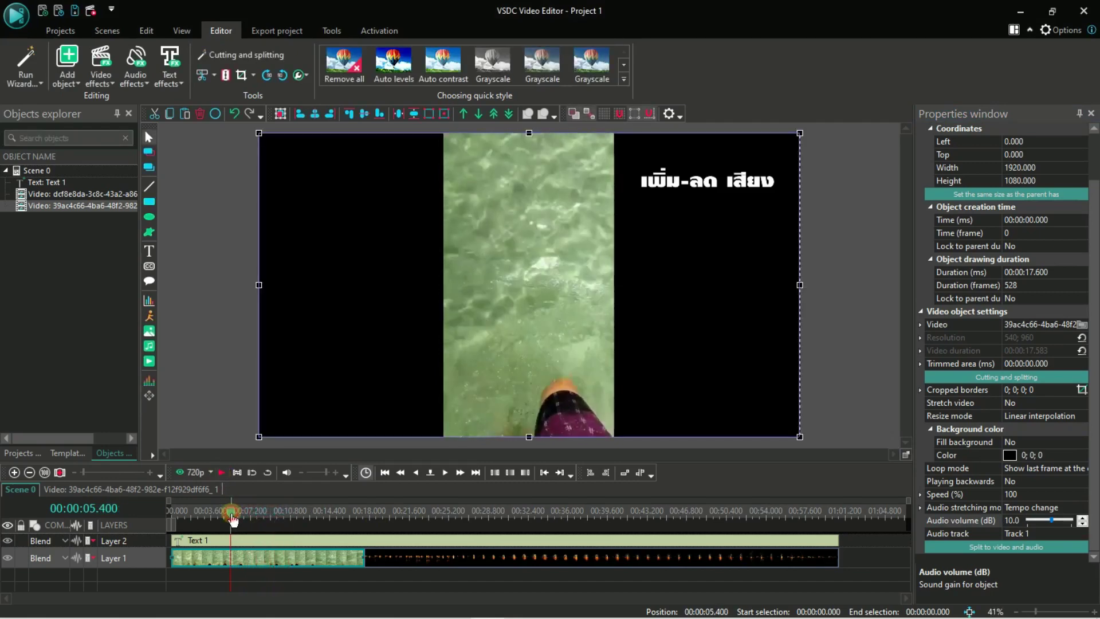
Lower the first clip's audio volume to -10 dB and preview it from about 5.4 s.
left_click(1083, 524)
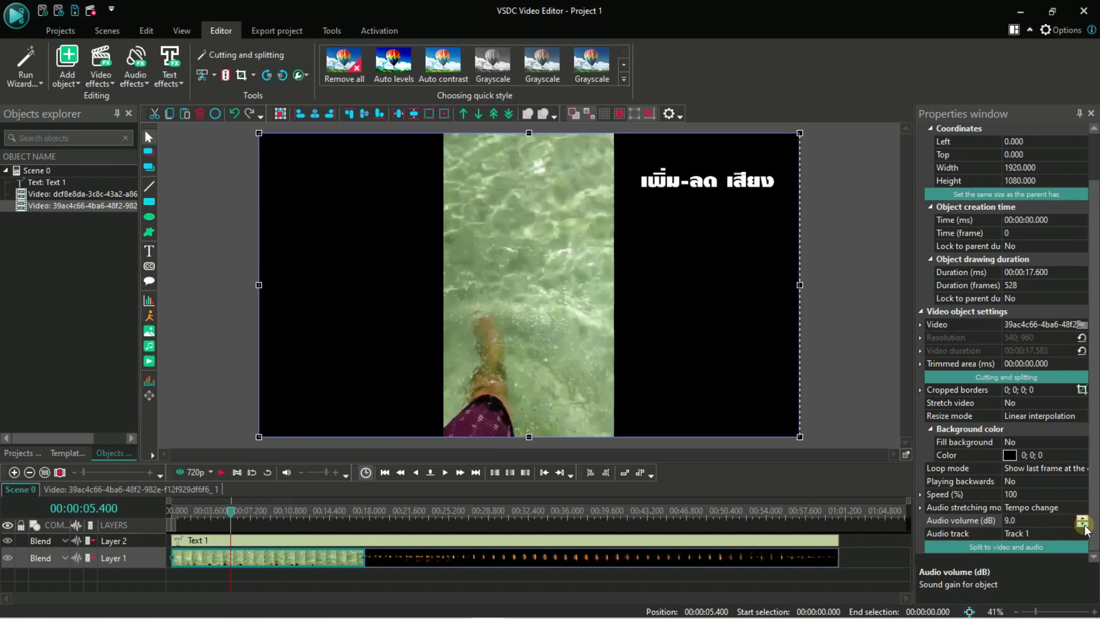
left_click(1083, 521)
left_click(219, 473)
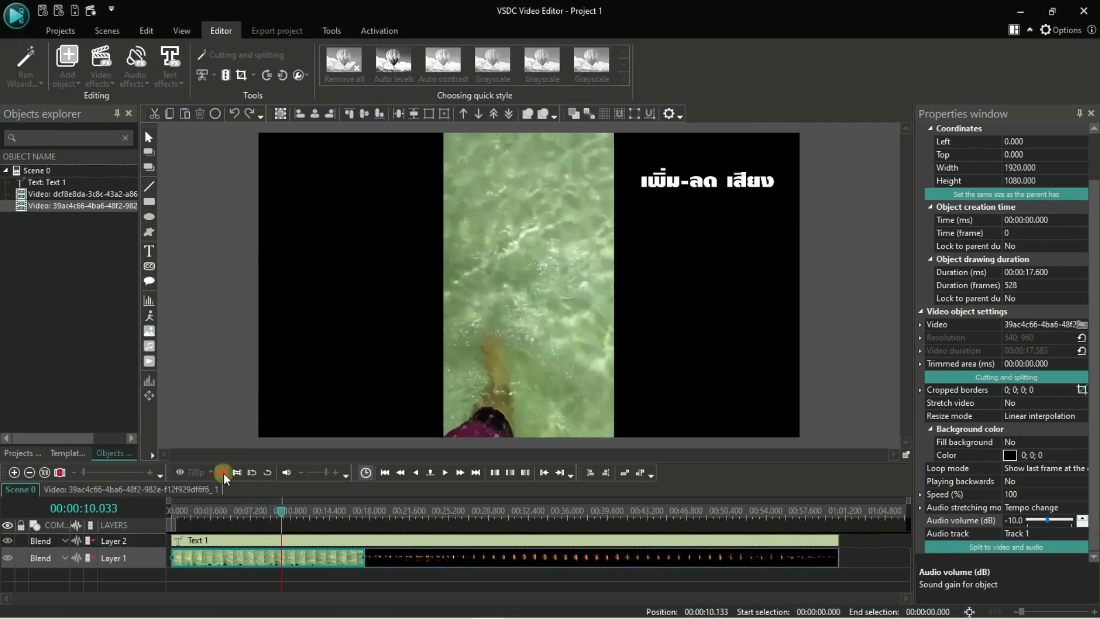
left_click(223, 473)
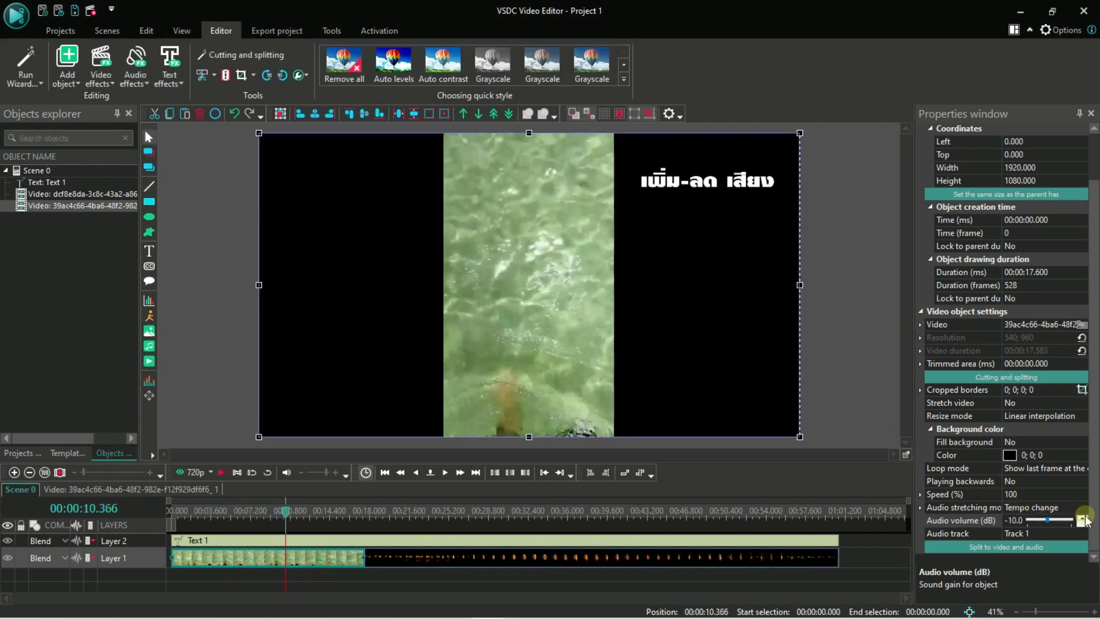
Set the first clip's audio volume back to 10 dB and preview the playback into the night clip.
left_click(1083, 521)
left_click(222, 472)
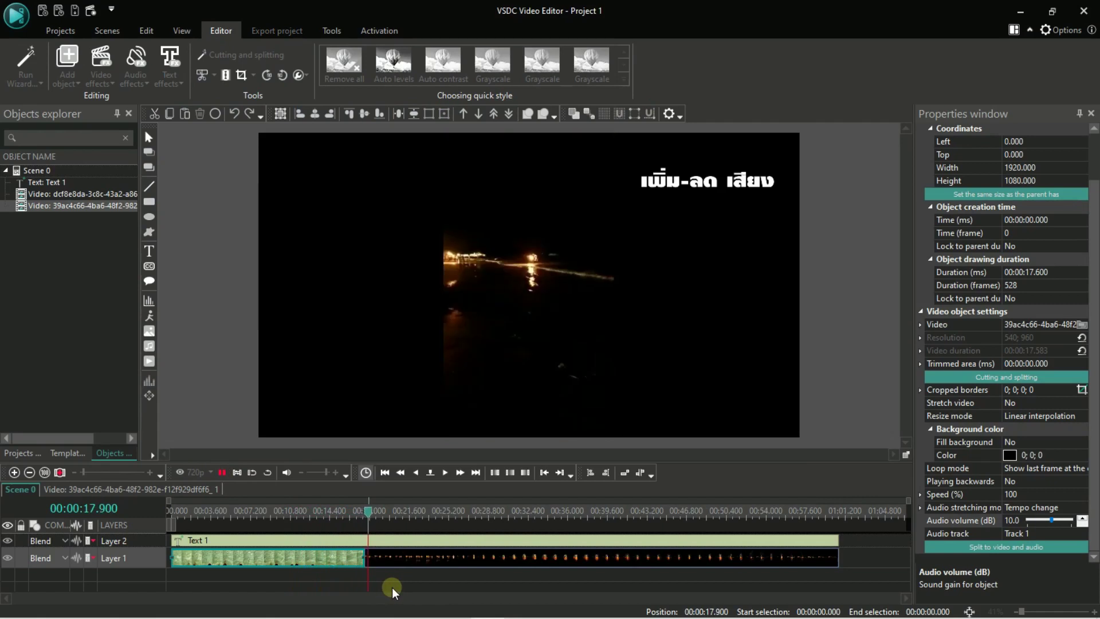
left_click(223, 478)
Set the night clip's audio volume to 6 dB and preview the transition from about 16.6 s.
left_click(443, 558)
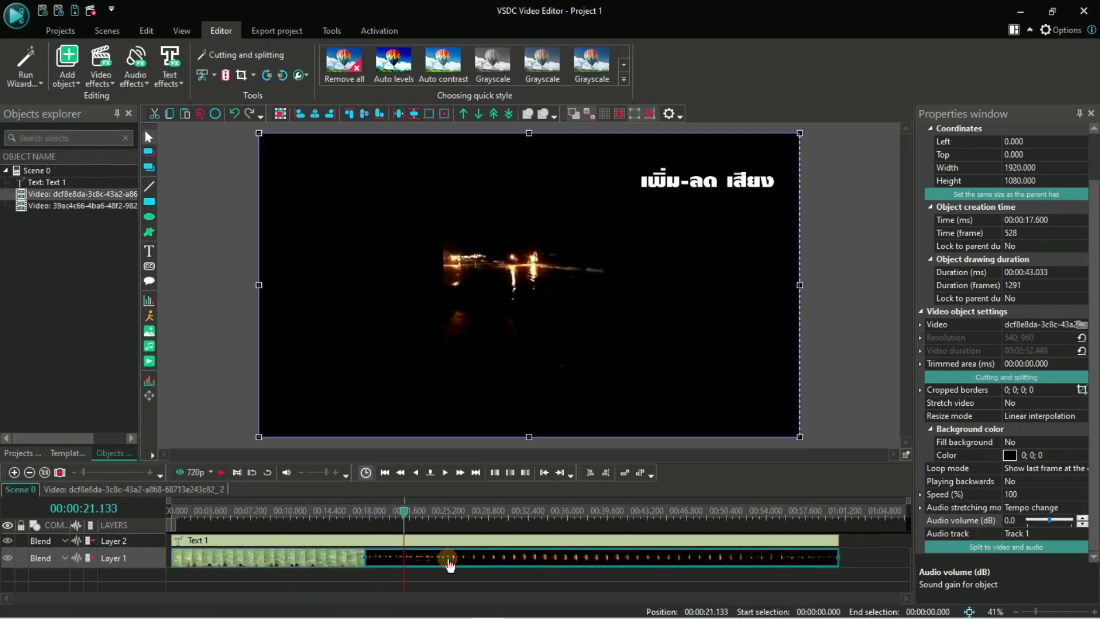
left_click(1082, 520)
left_click(355, 512)
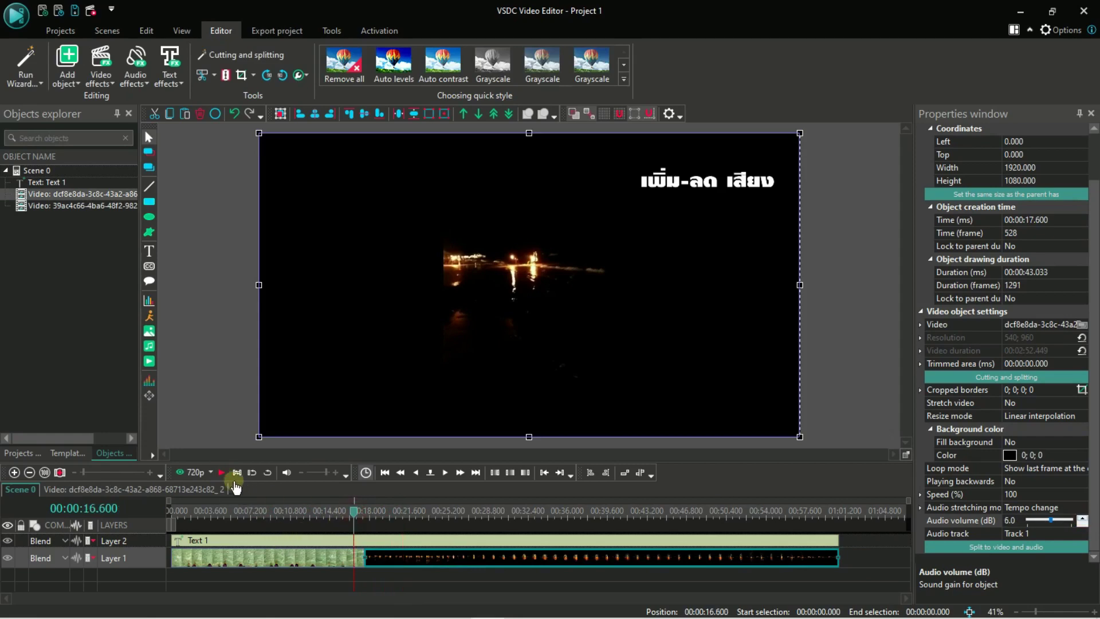
left_click(222, 473)
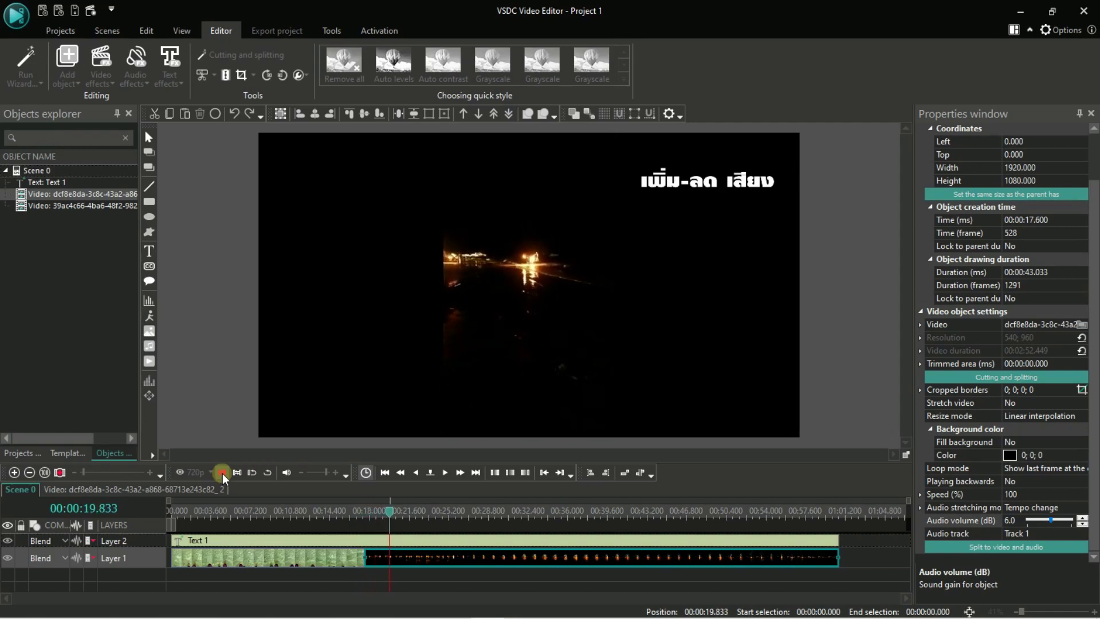
left_click(221, 472)
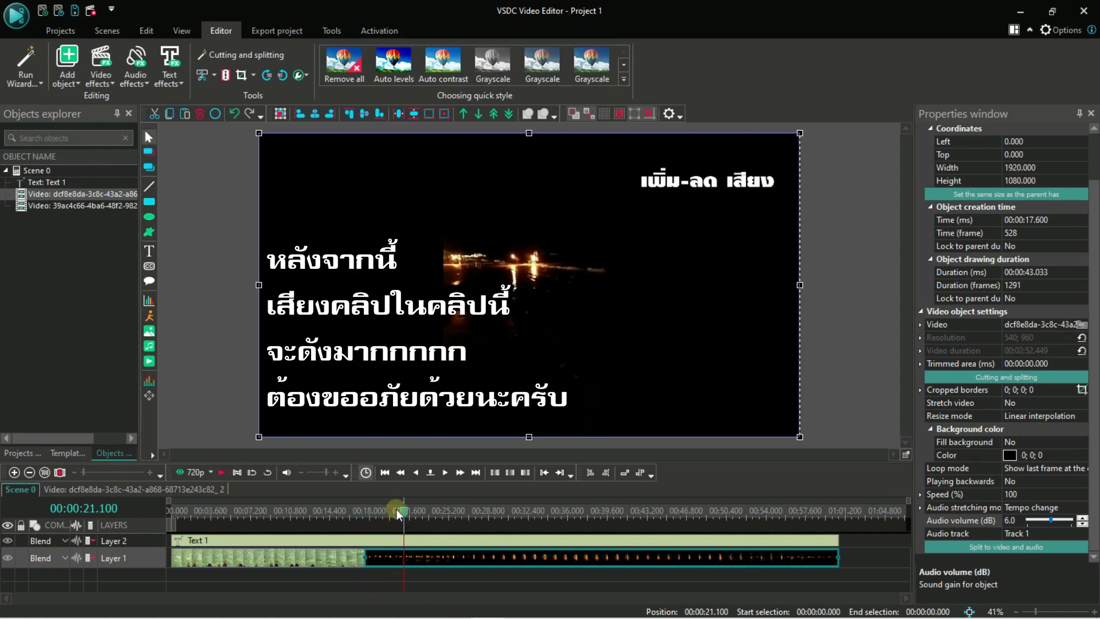
Move the playhead to about 8.2 s, change the title text to "เพิ่ม-ลด ความเร็ว", and fit it beside the clip near the frame's upper edge.
left_click_drag(404, 512, 263, 515)
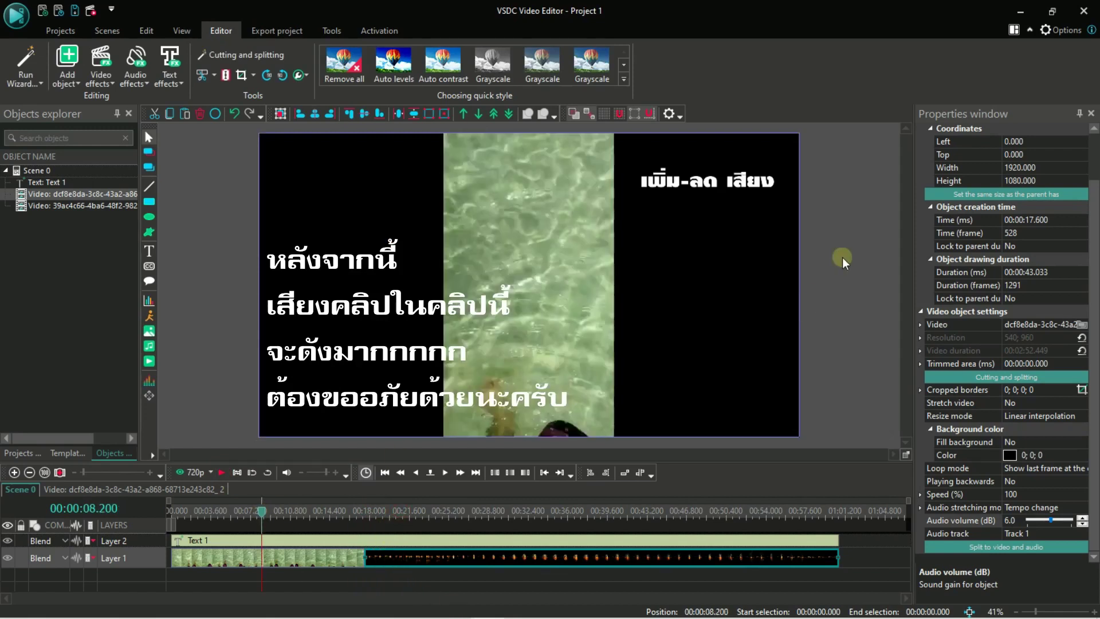
left_click(711, 186)
double_click(726, 190)
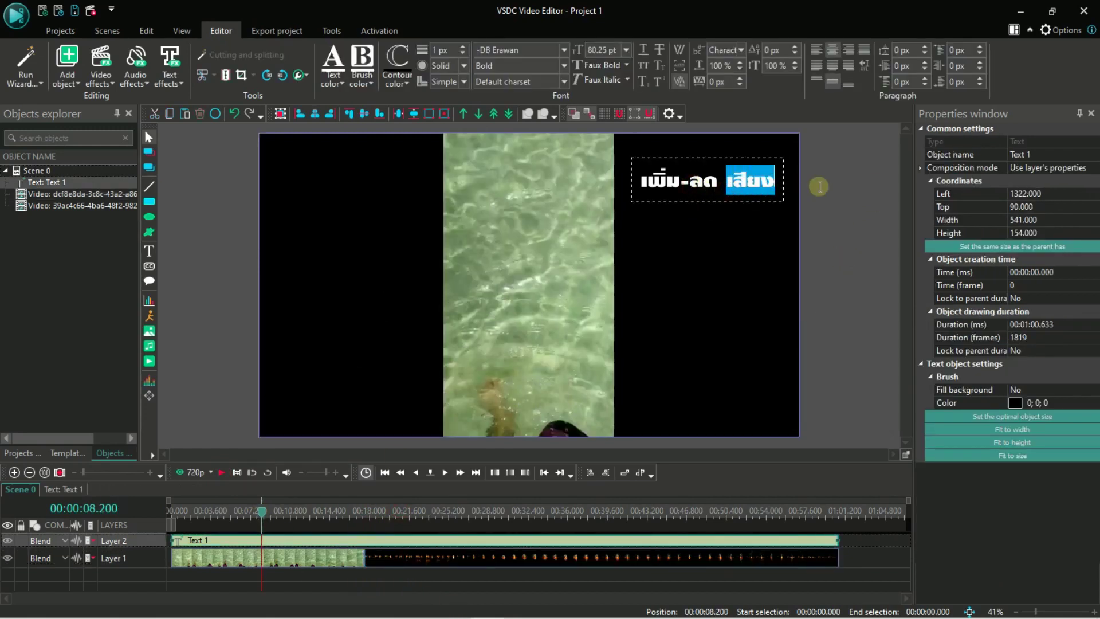
type("ความ")
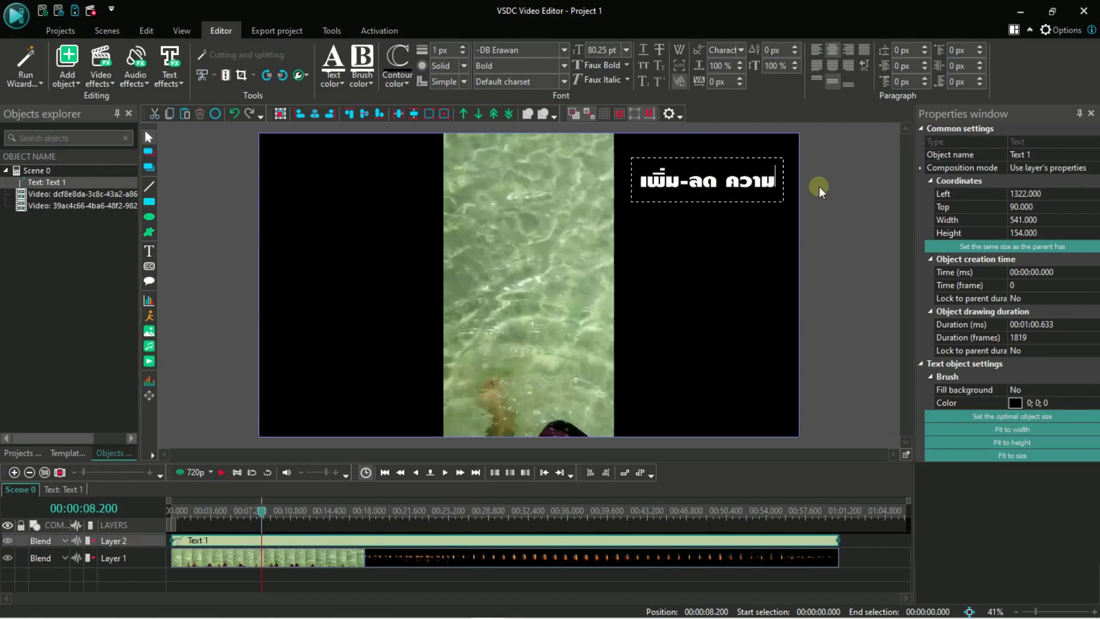
type("มี")
key("BackSpace")
key("BackSpace")
type("เ")
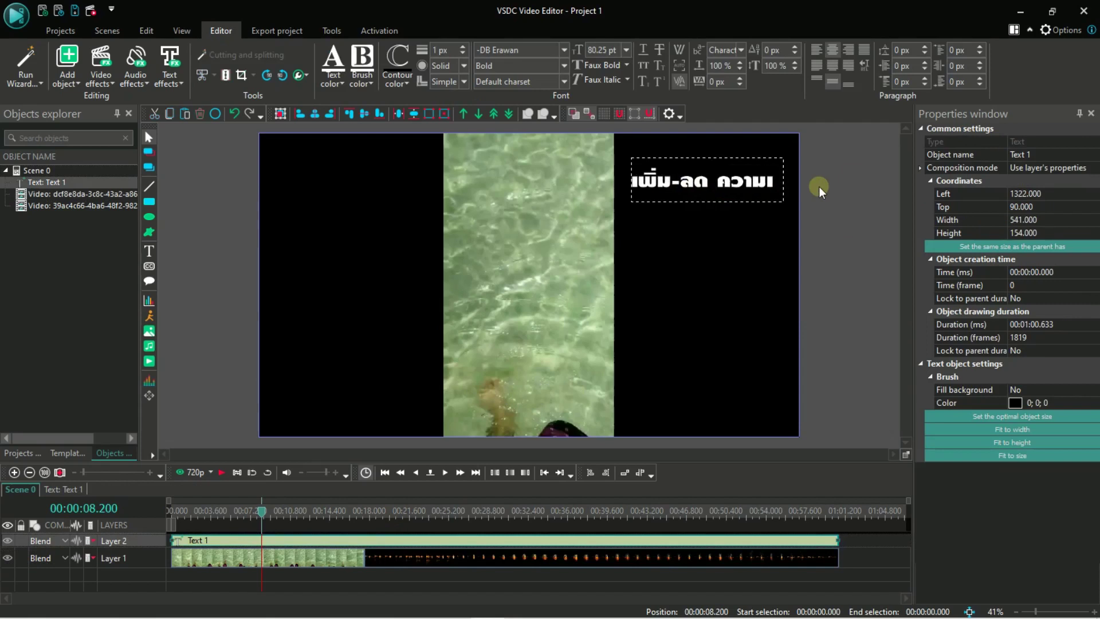
left_click(906, 250)
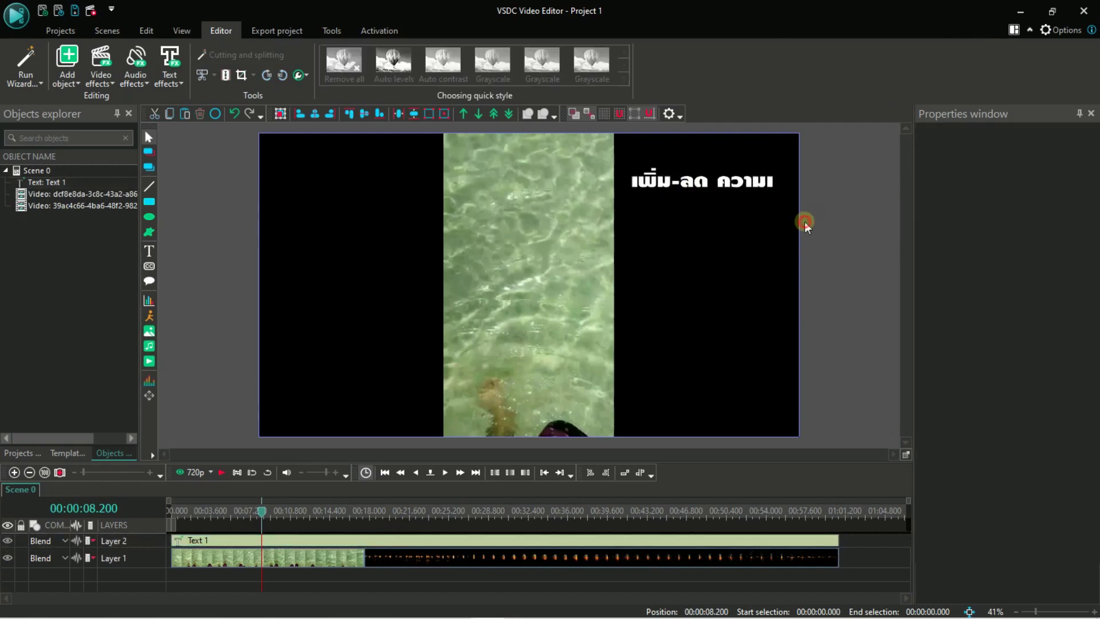
left_click(762, 182)
left_click_drag(782, 179, 743, 179)
left_click(841, 204)
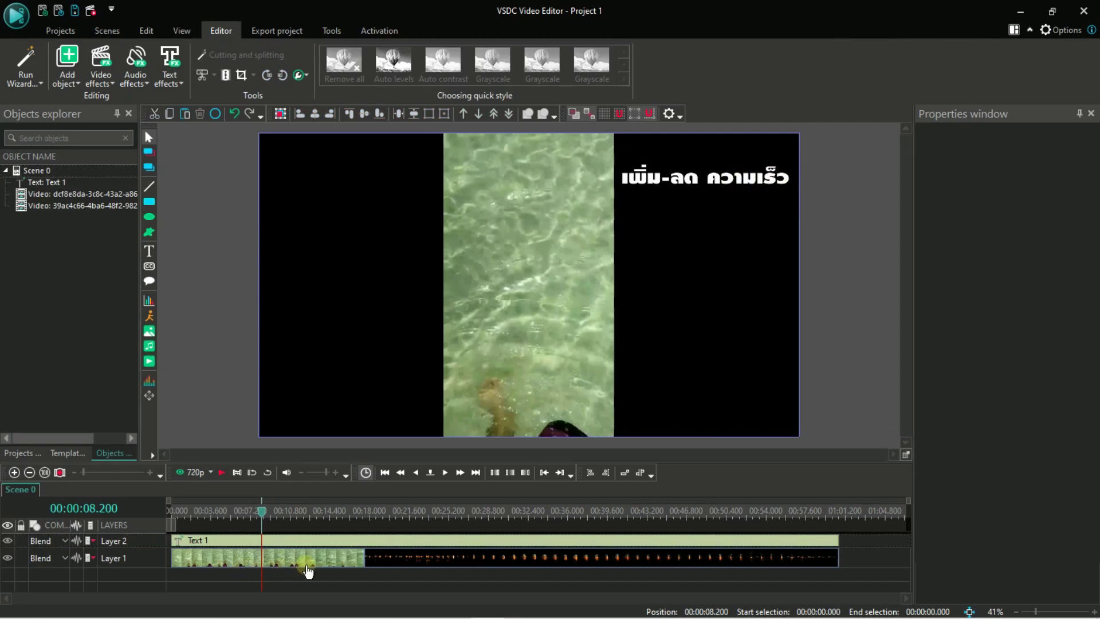
Select the first clip, preview it from about 4.9 s at its original speed, and return the playhead to about 4.7 s.
left_click(308, 571)
left_click_drag(266, 516, 224, 516)
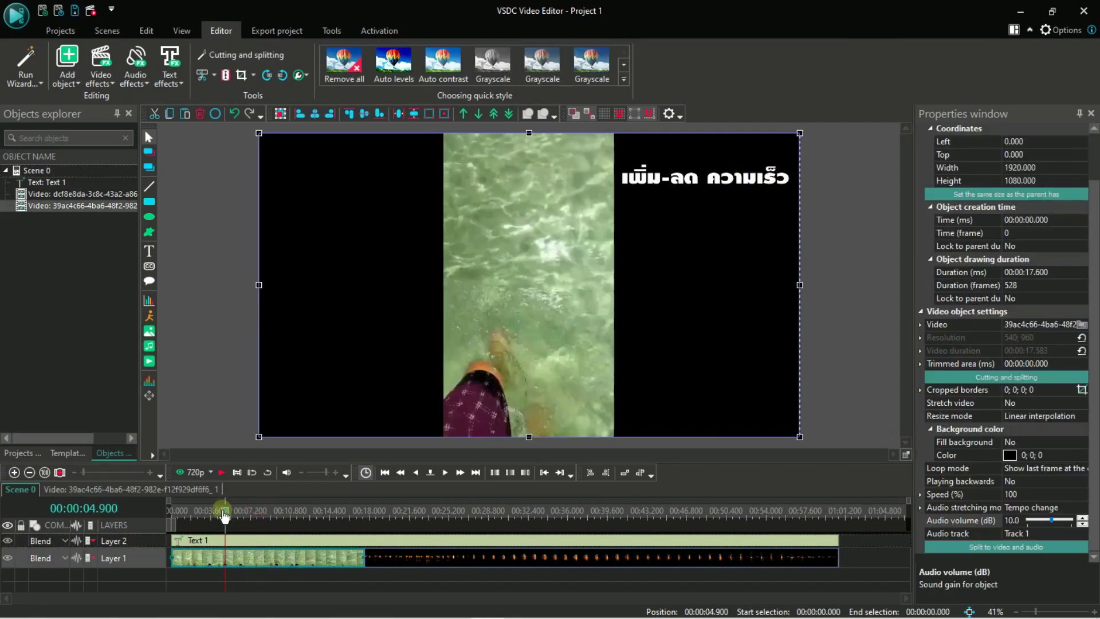
left_click(222, 471)
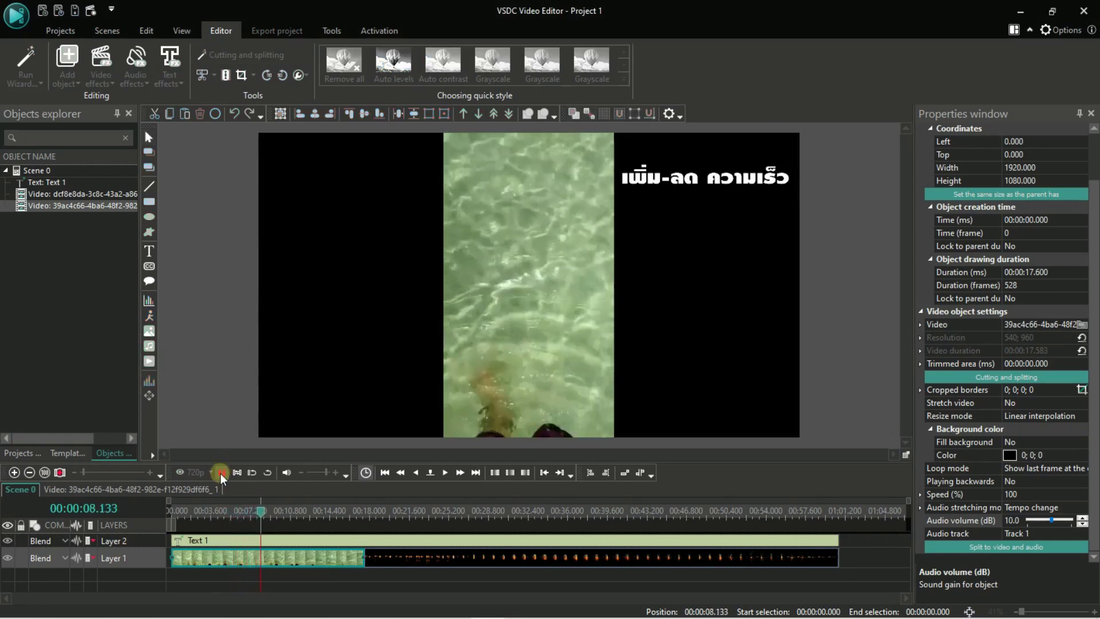
left_click(222, 515)
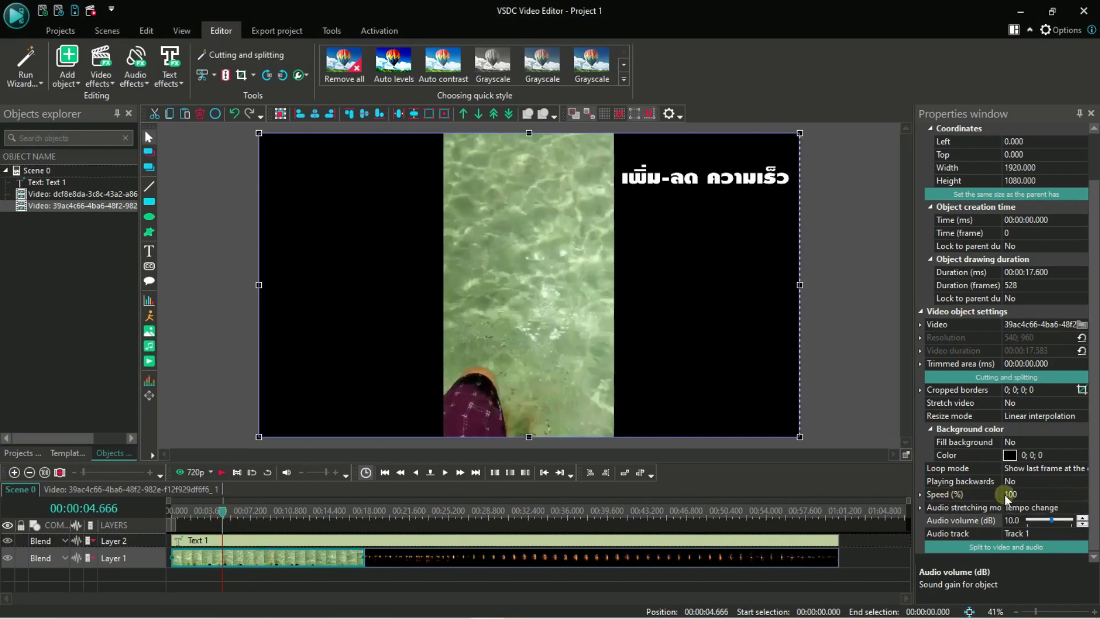
Set the first clip's speed to 200% and preview it from near its start.
left_click(1025, 494)
type("20")
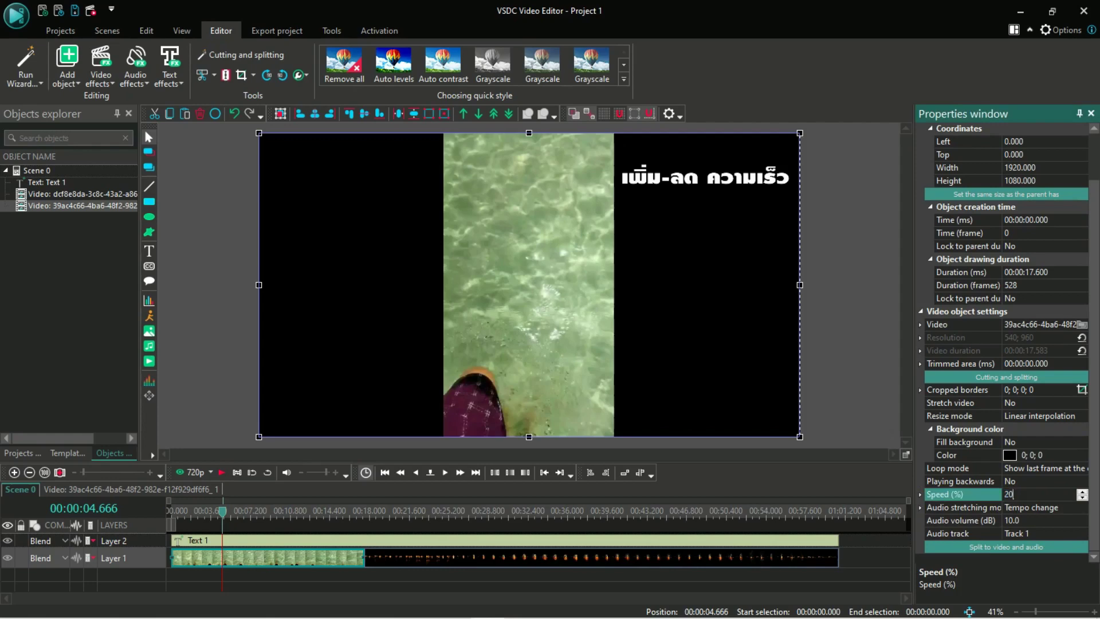
type("0")
key("Return")
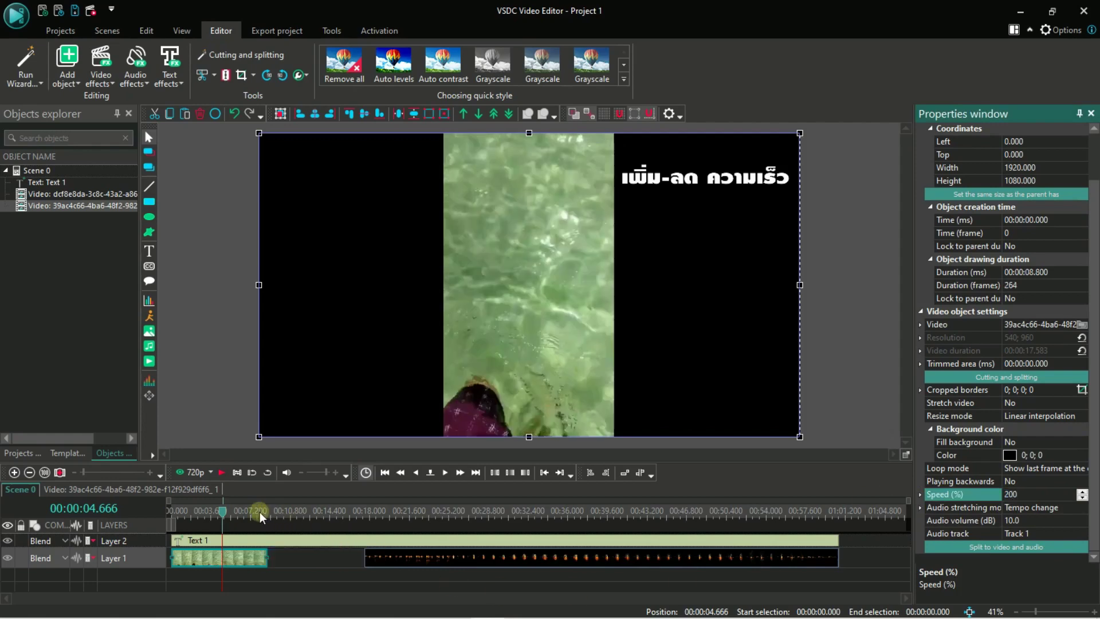
left_click(200, 509)
left_click(221, 473)
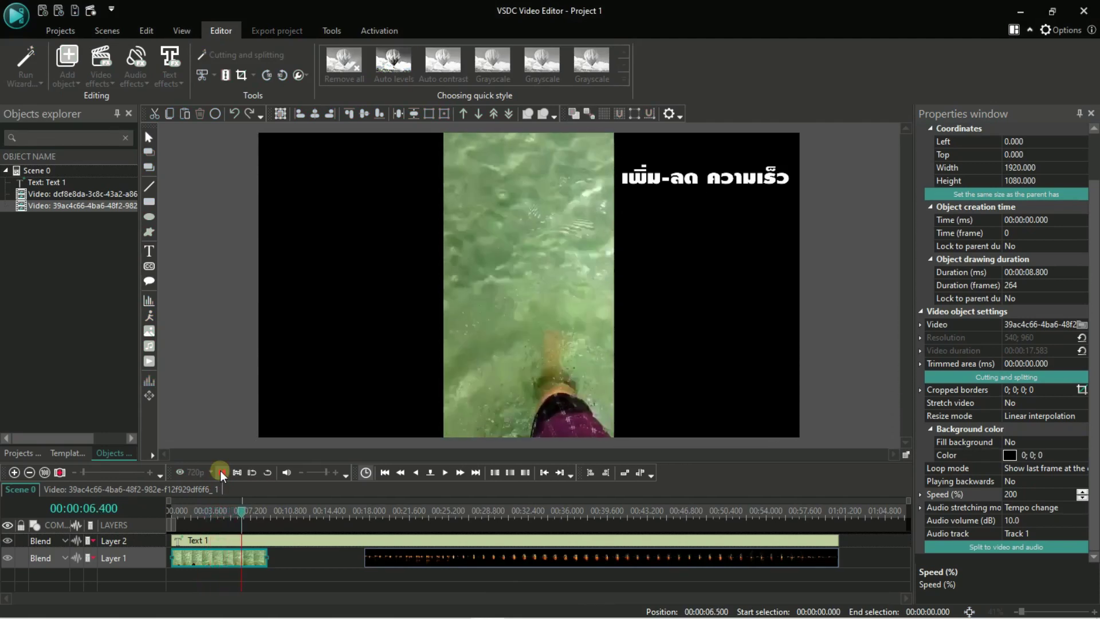
left_click(220, 471)
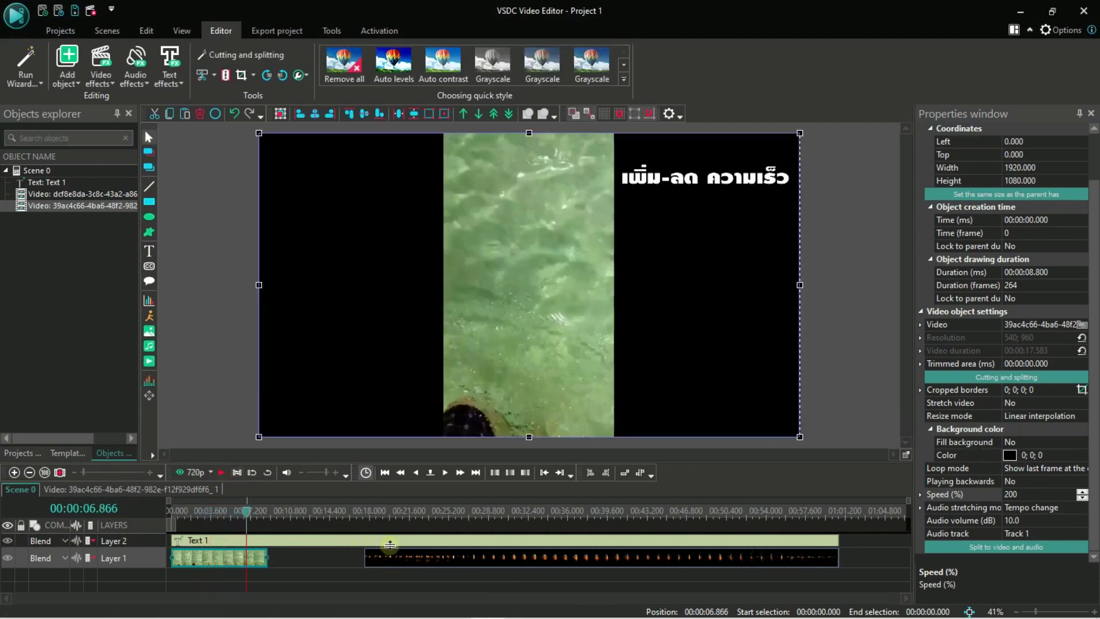
Move the night clip to start right after the first clip at 8.8 s, and shorten the title to end with it.
left_click_drag(450, 564, 353, 563)
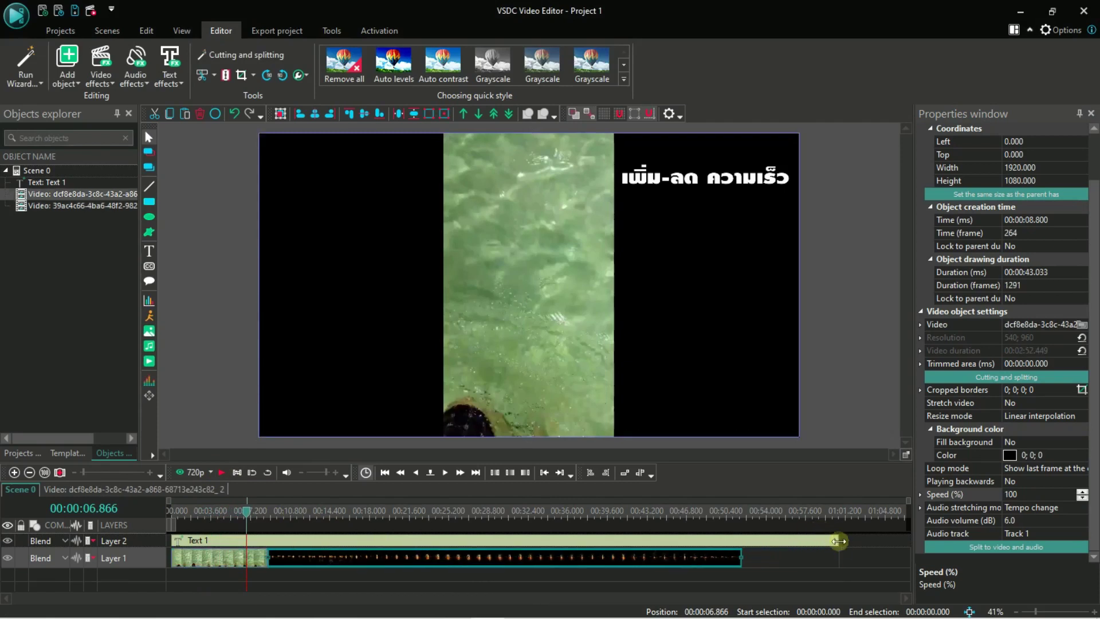
left_click_drag(839, 542, 743, 547)
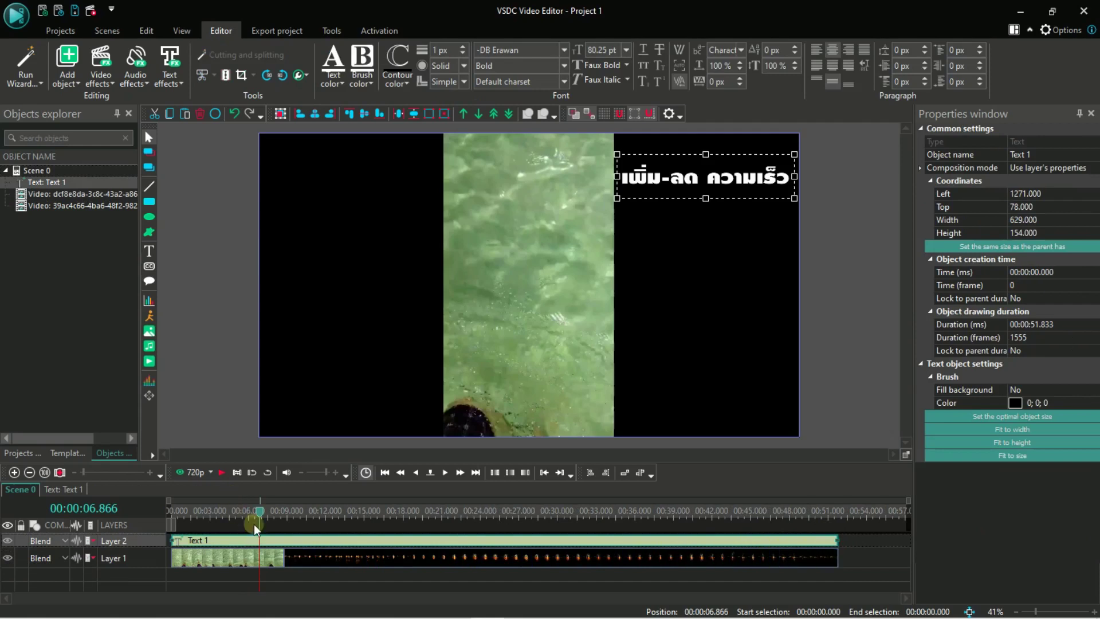
Set the night clip's speed to 200% and shorten the title's duration to about 30.3 s so it ends with the clip.
left_click(351, 565)
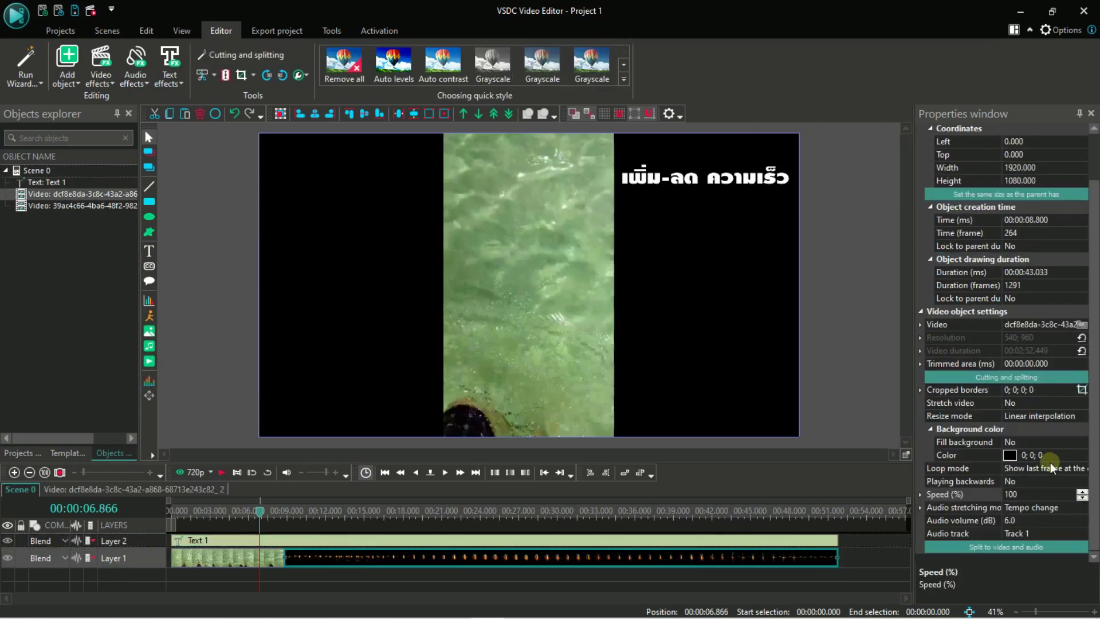
left_click(1019, 494)
type("200")
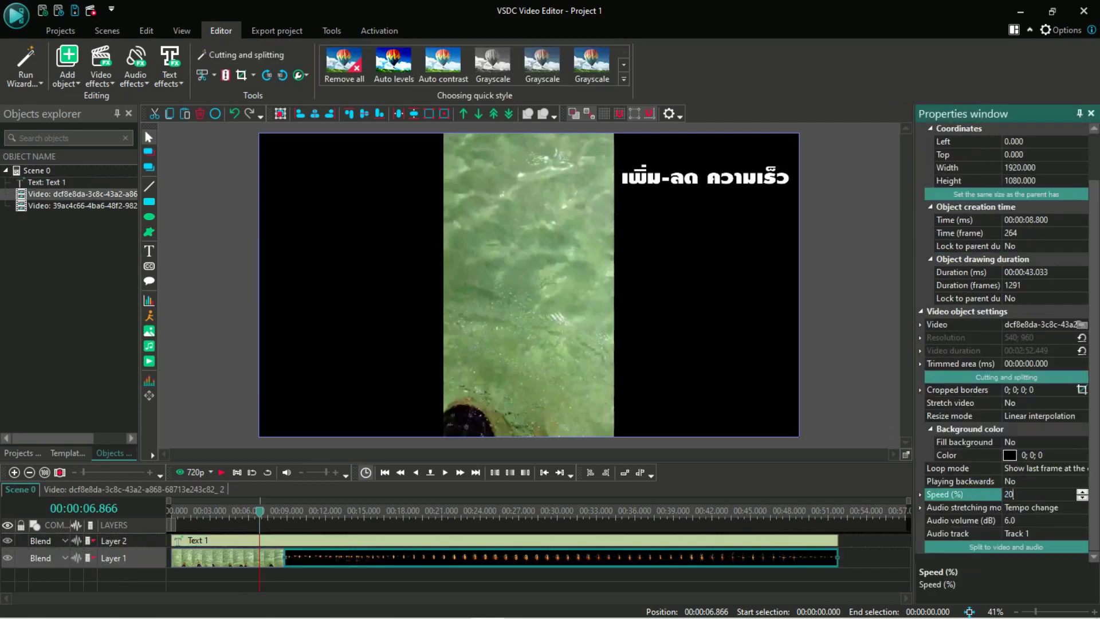
key("Return")
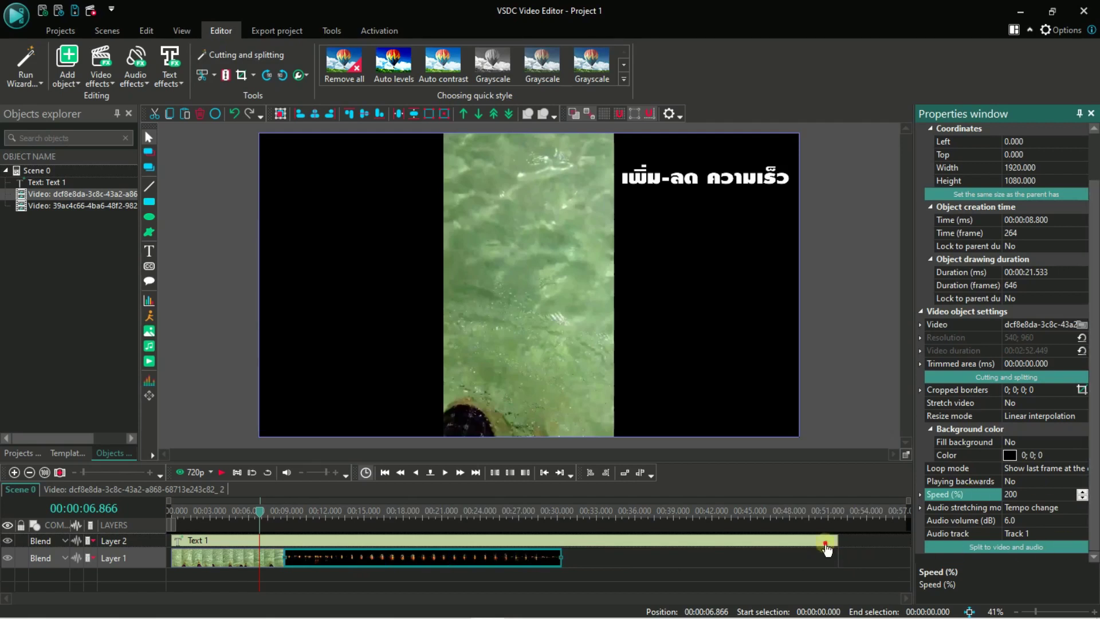
left_click(837, 540)
left_click_drag(838, 538, 559, 583)
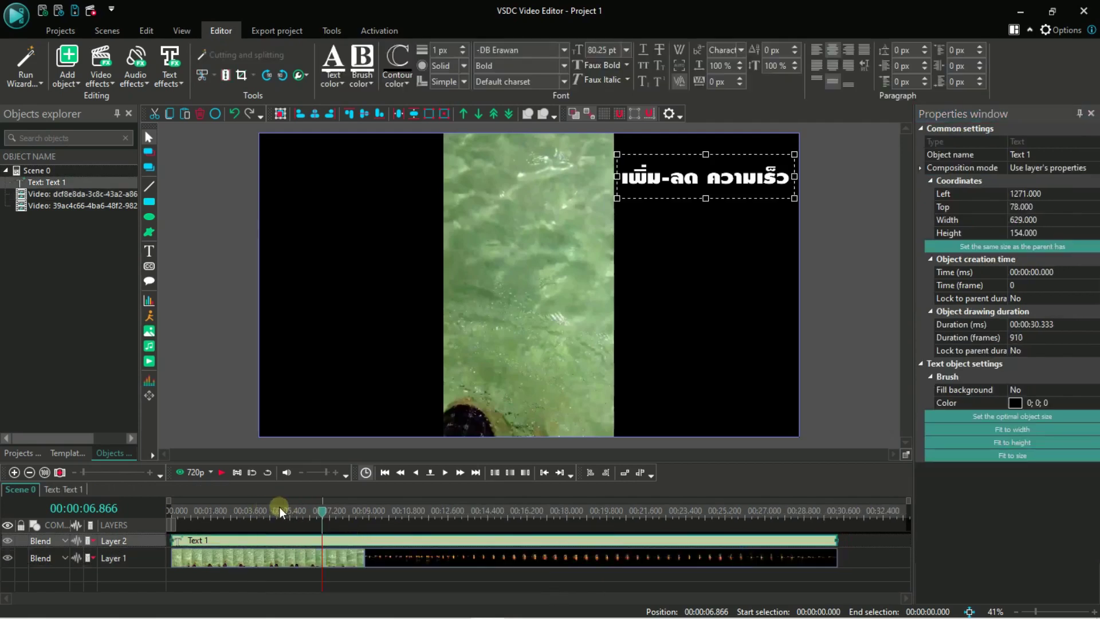
Preview the sped-up clips across the transition from about 6.9 s, and return the playhead to about 1.5 s.
left_click(222, 473)
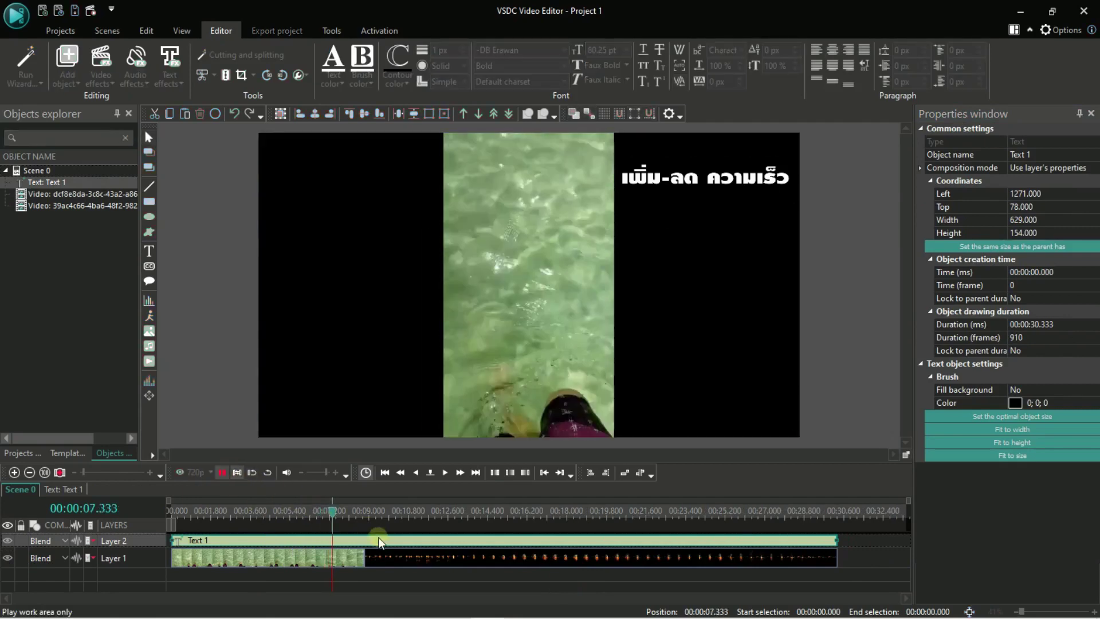
left_click(220, 473)
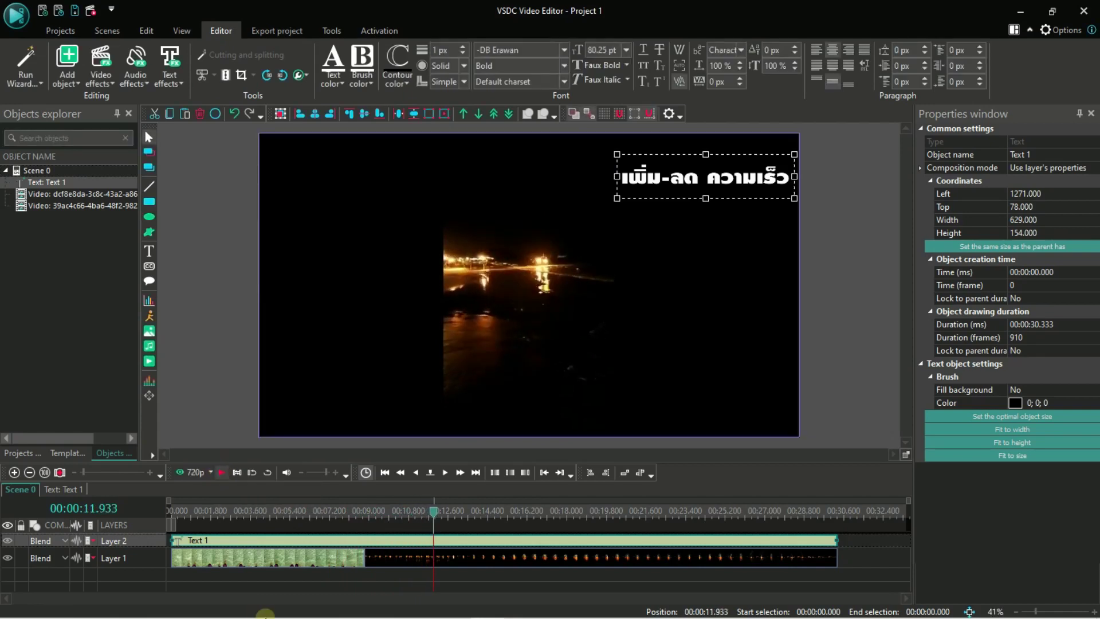
left_click(241, 511)
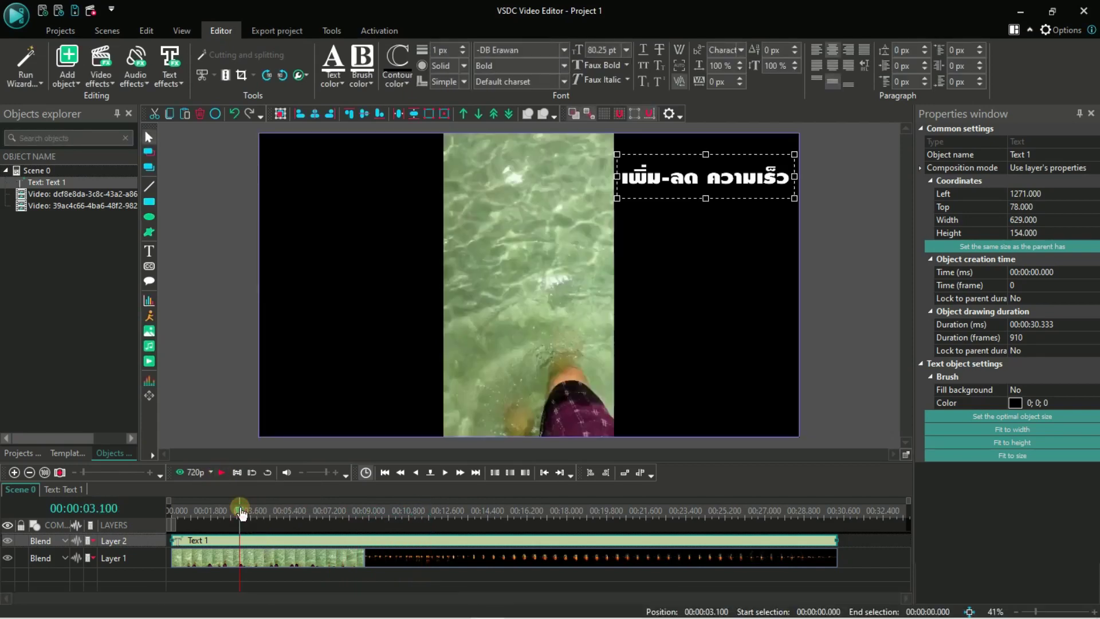
left_click_drag(241, 514, 204, 510)
left_click(840, 324)
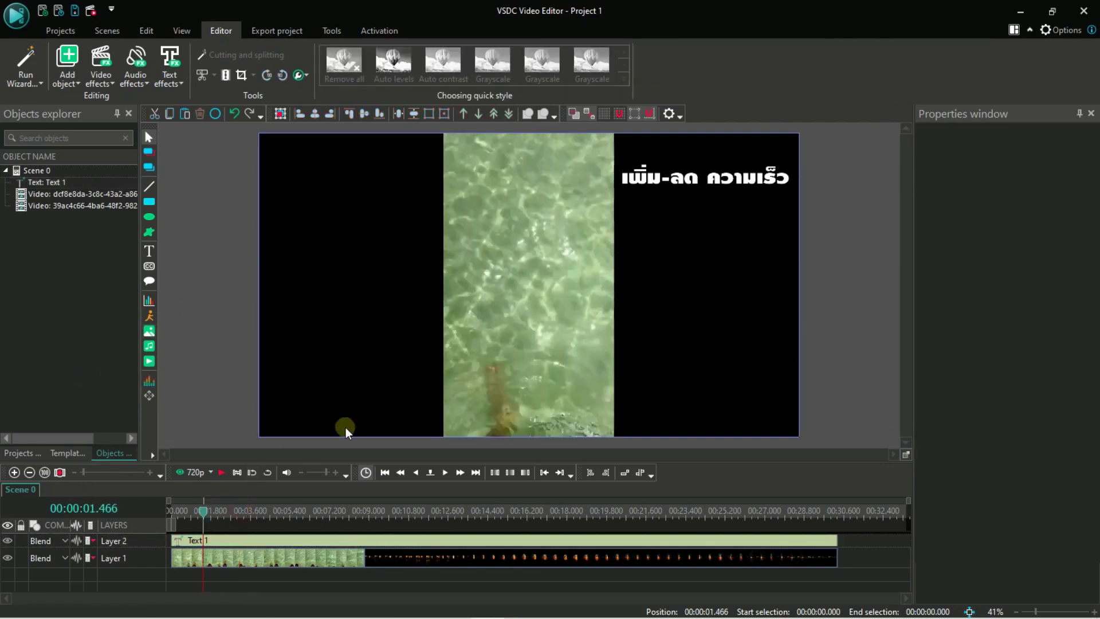
Change the title text to "เพิ่มรูป".
double_click(687, 178)
left_click_drag(684, 178, 663, 176)
left_click_drag(765, 171, 825, 178)
key("BackSpace")
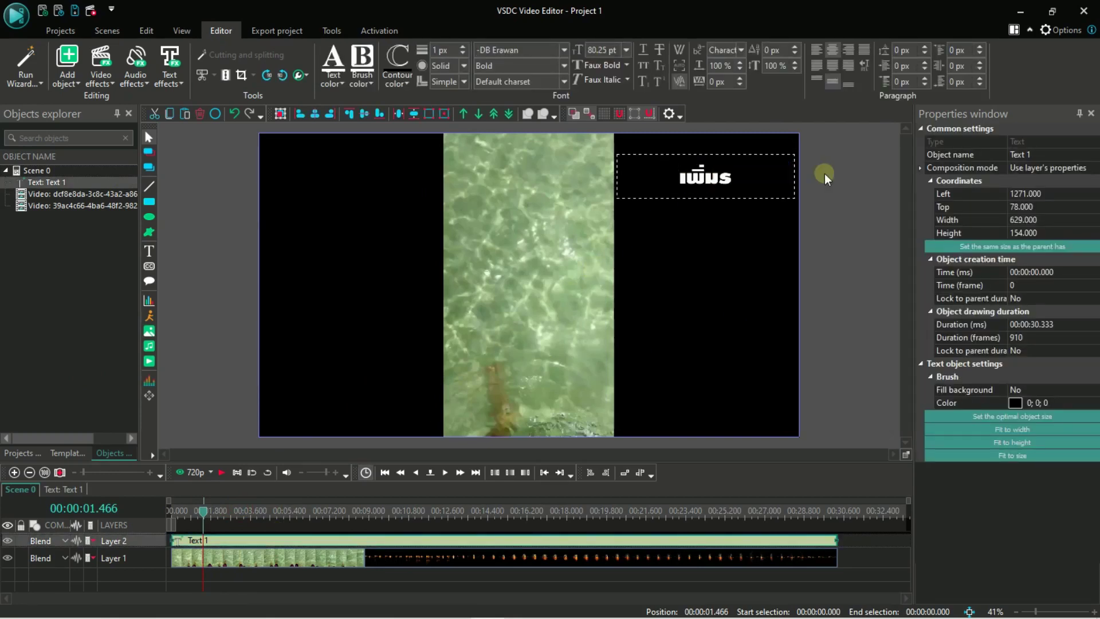
type("รูป")
key("Return")
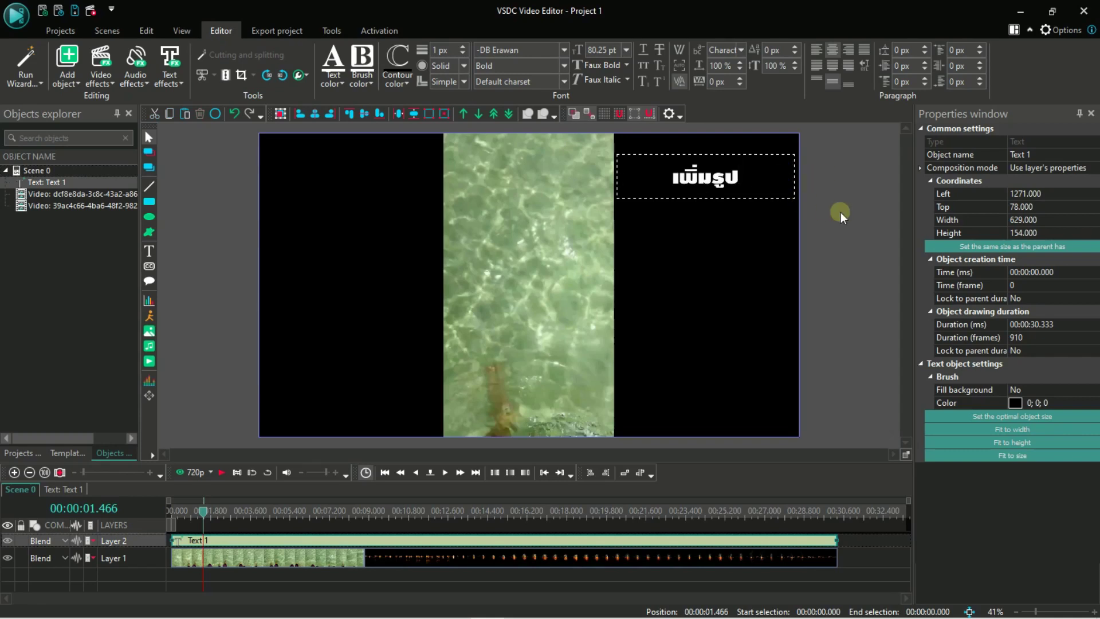
left_click(640, 327)
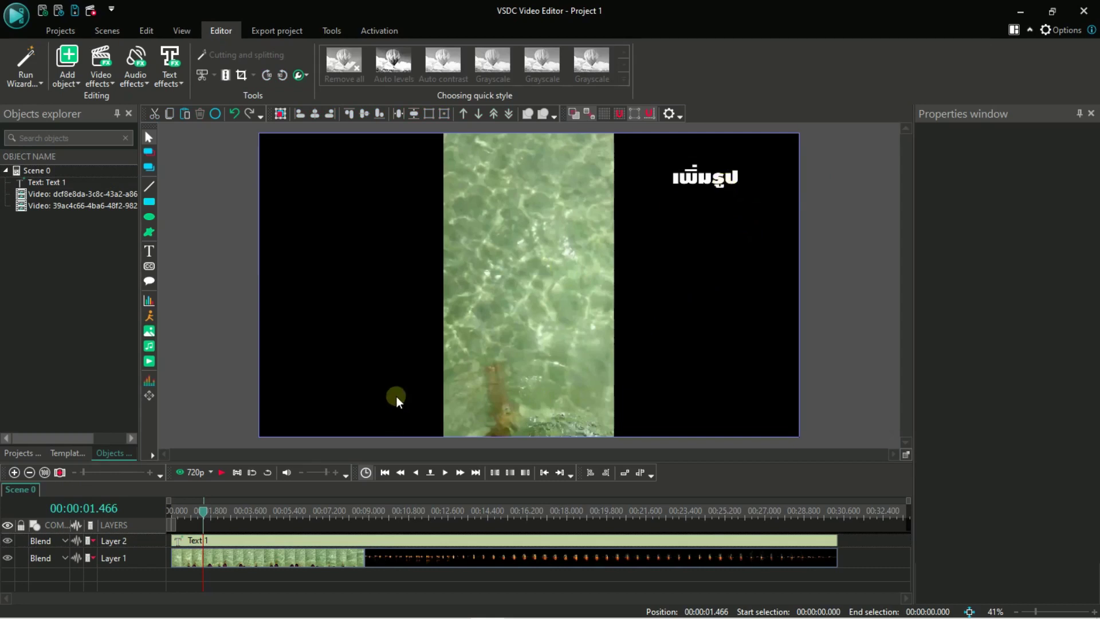
left_click(150, 331)
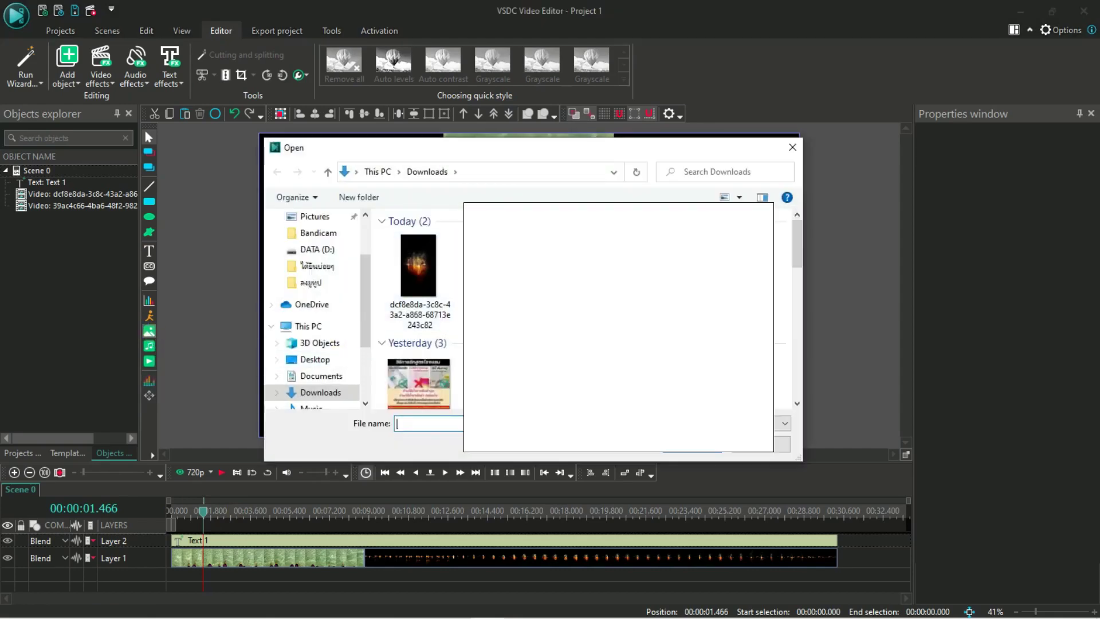
scroll(418, 310, "down", 6)
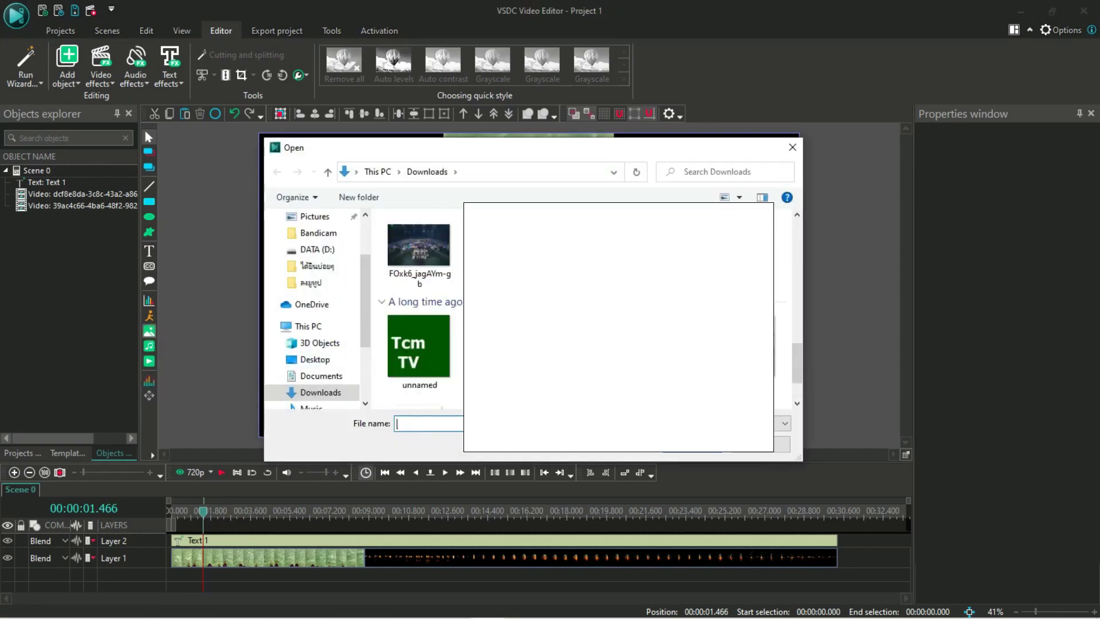
left_click(429, 239)
left_click(702, 451)
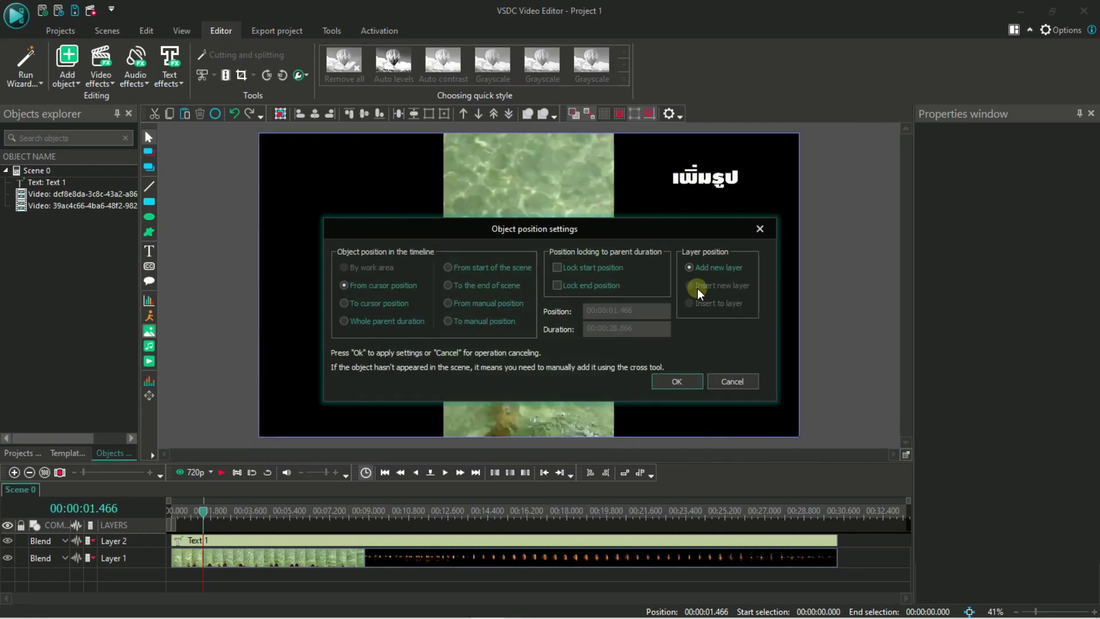
left_click(736, 383)
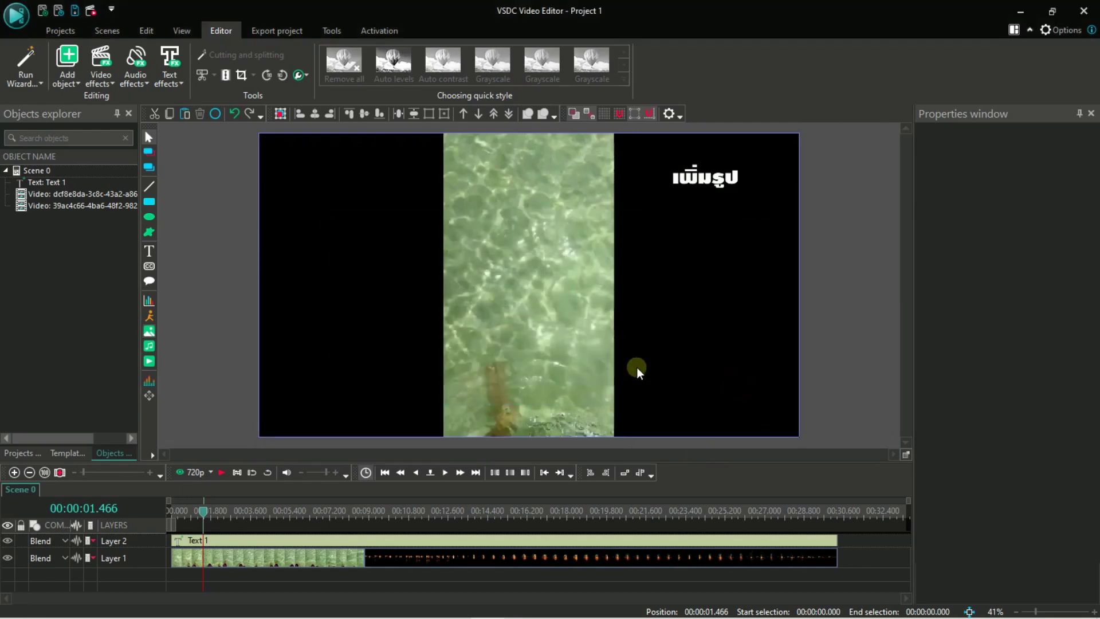
Add the image FOxk6_jagAYm-gb on a new layer, starting from the cursor position at about 1.5 s.
left_click(407, 559)
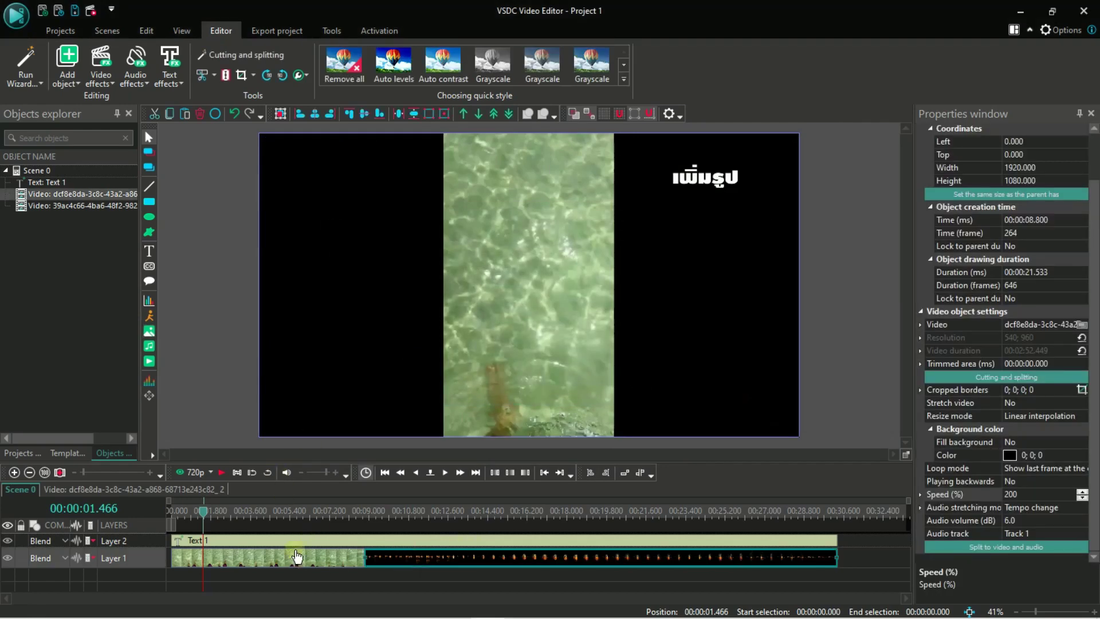
left_click(149, 331)
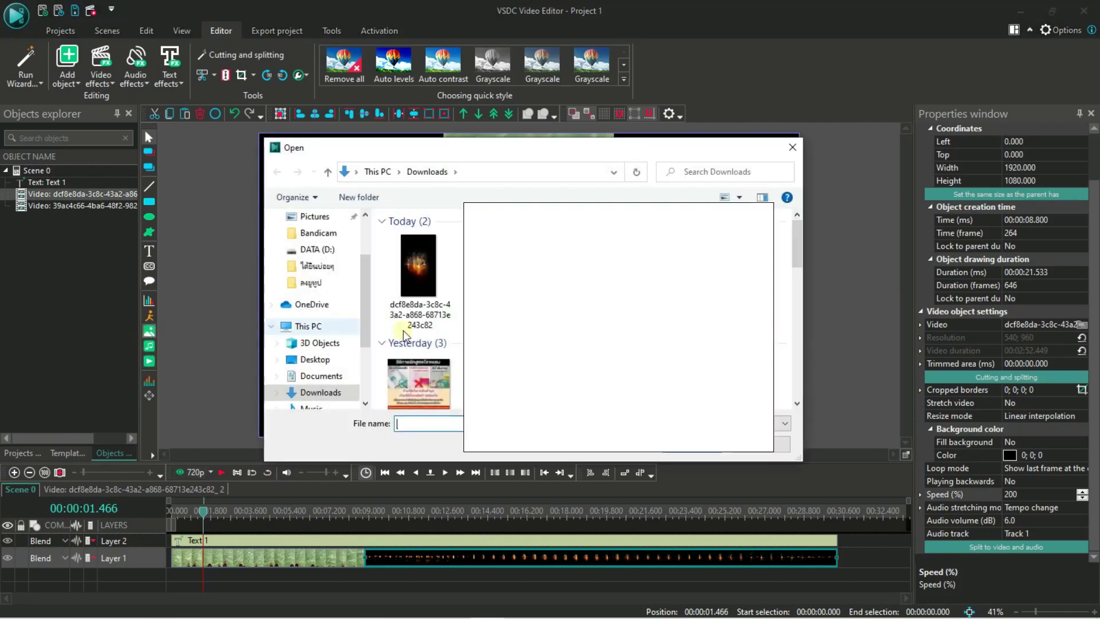
scroll(452, 313, "down", 5)
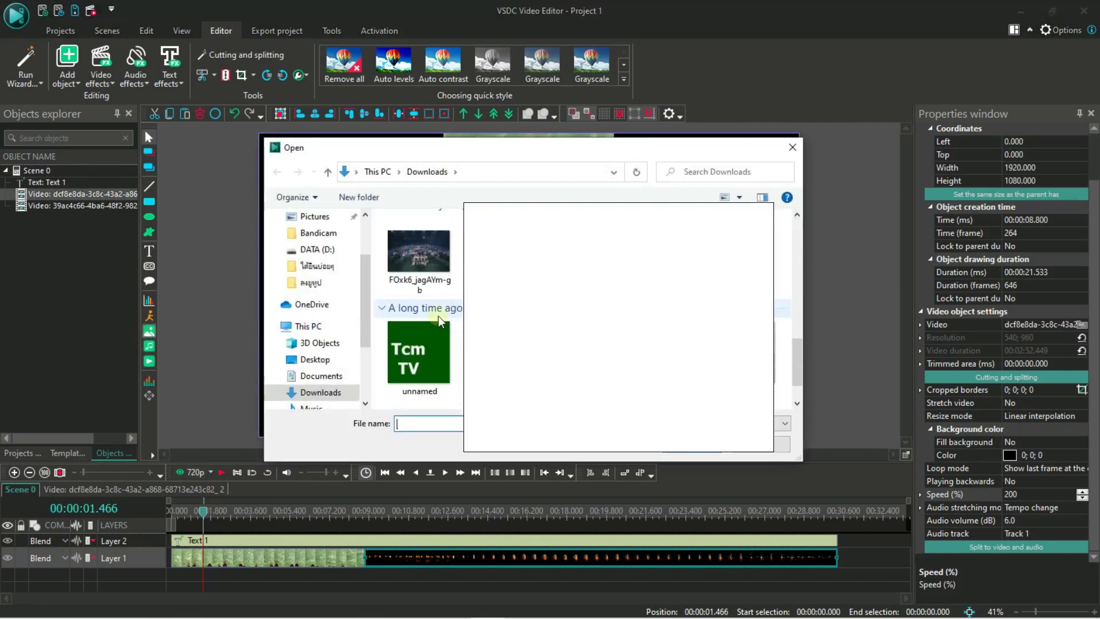
left_click(416, 271)
left_click(704, 453)
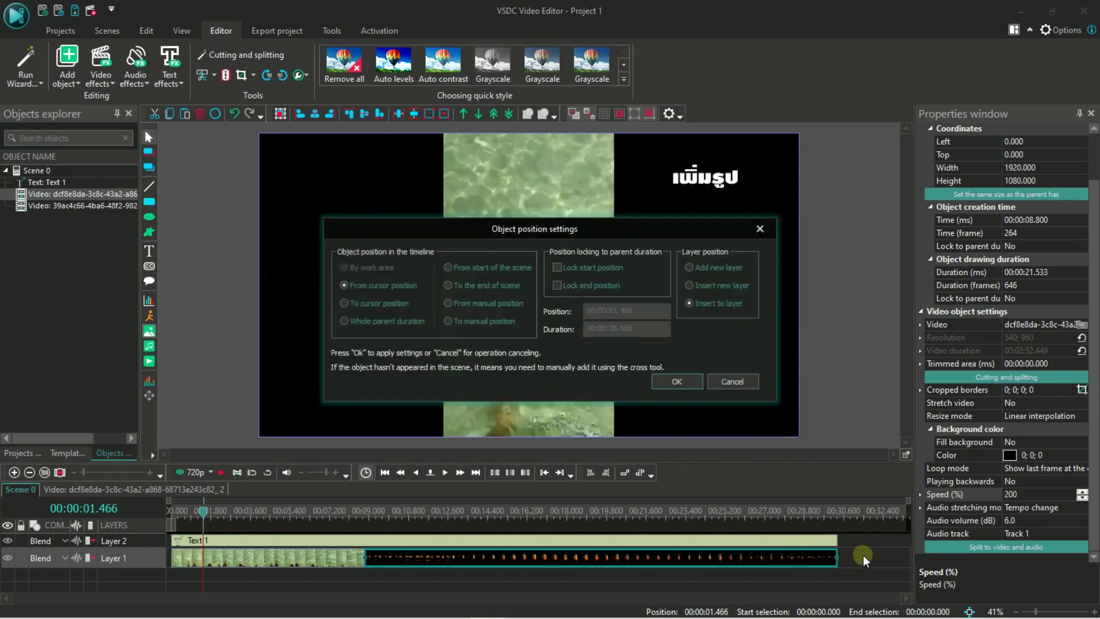
left_click(718, 289)
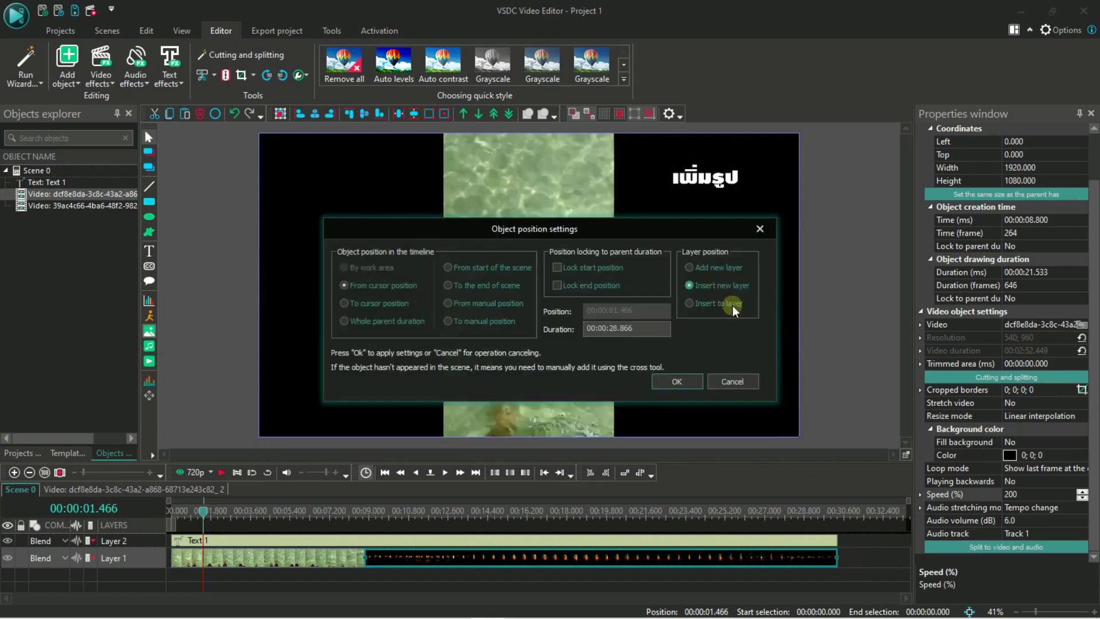
left_click(735, 269)
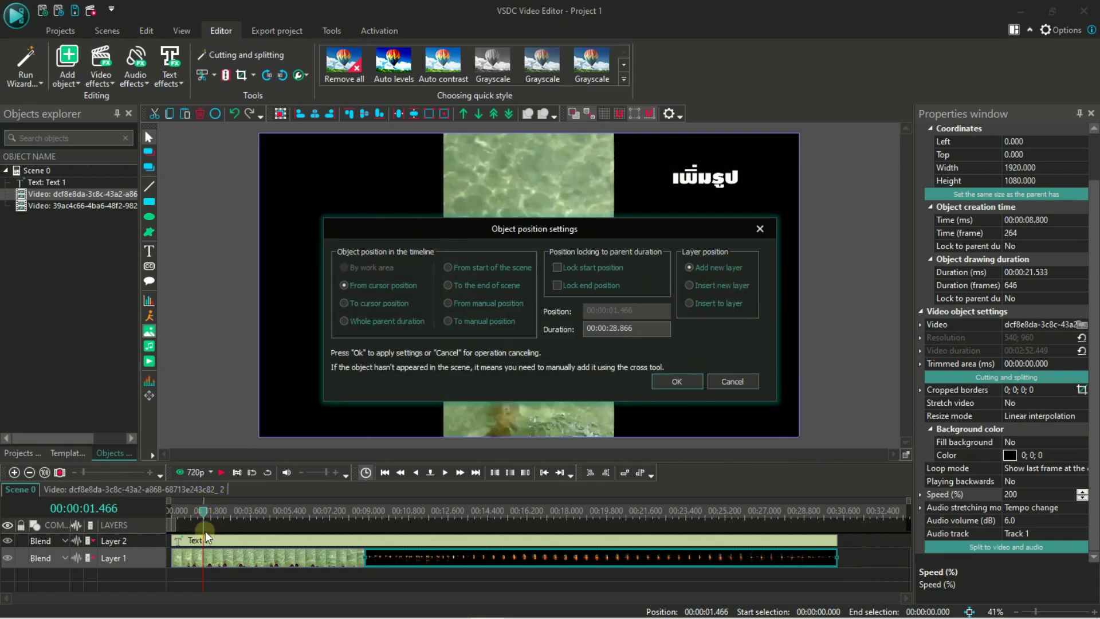
left_click(669, 378)
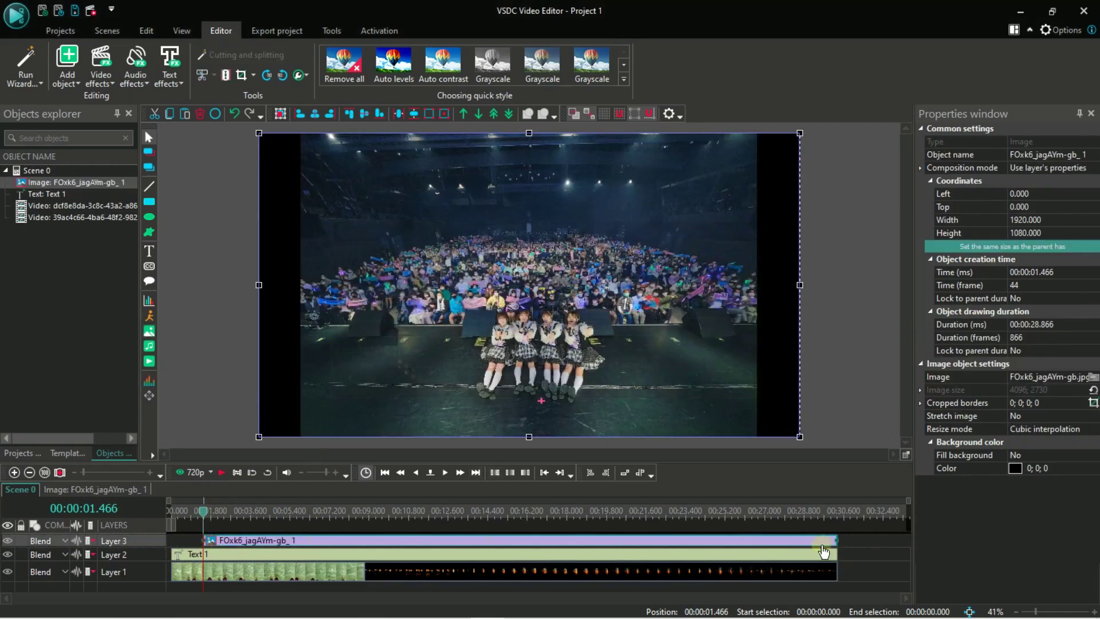
Shorten the concert image's duration to 1 s and check the frame at about 5.5 s.
left_click_drag(837, 540, 228, 572)
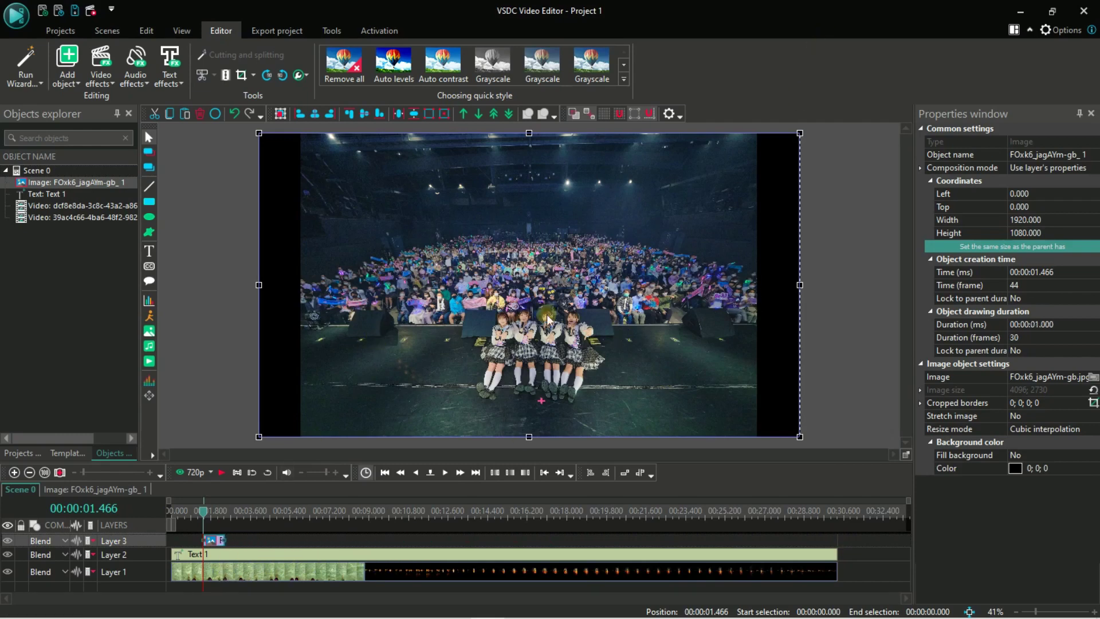
left_click(292, 516)
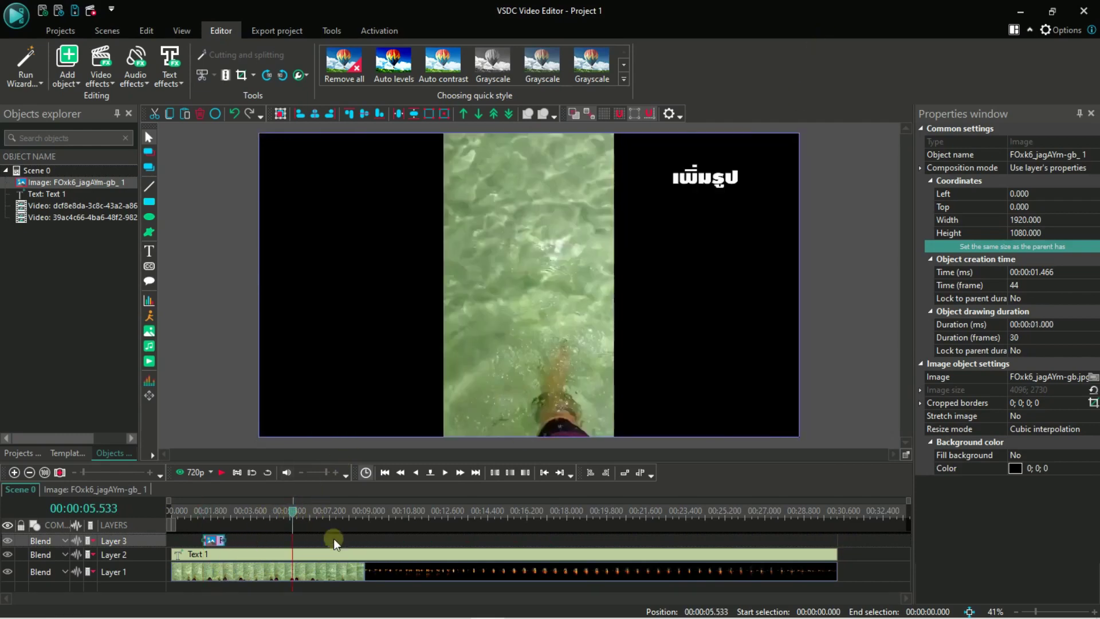
left_click(336, 541)
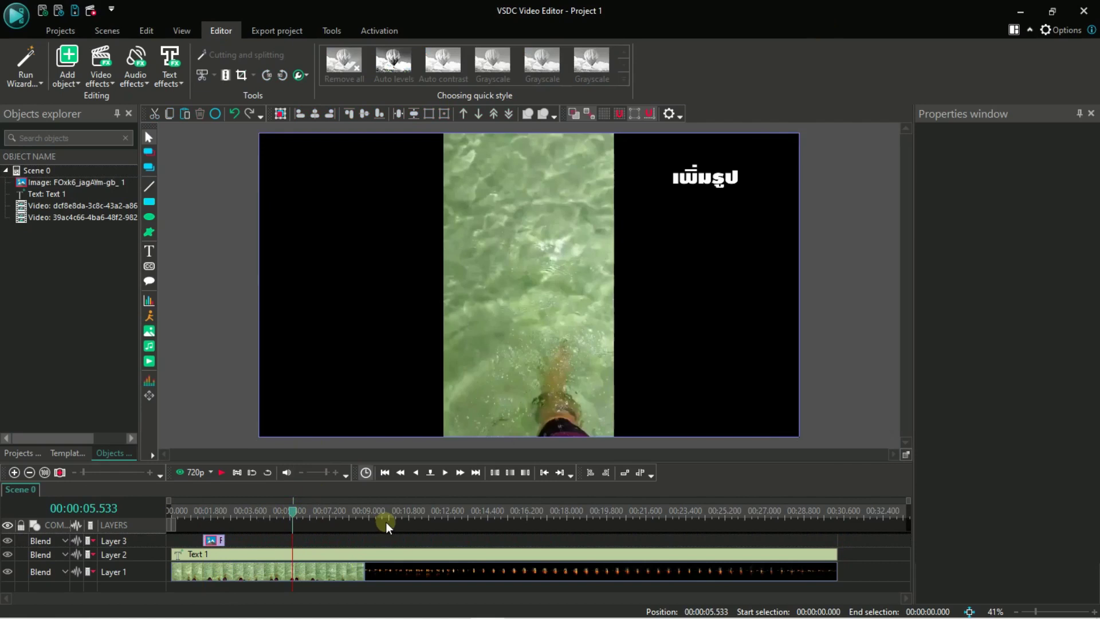
Shrink the concert image, viewed at about 2 s, to fit the black area left of the vertical clip.
left_click(212, 540)
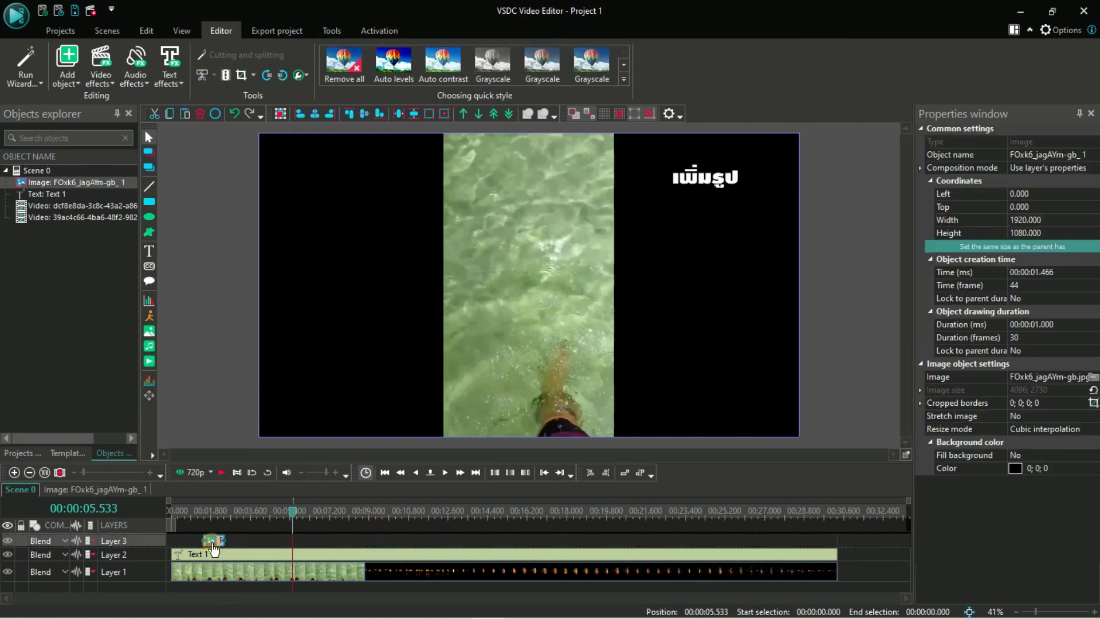
left_click(216, 509)
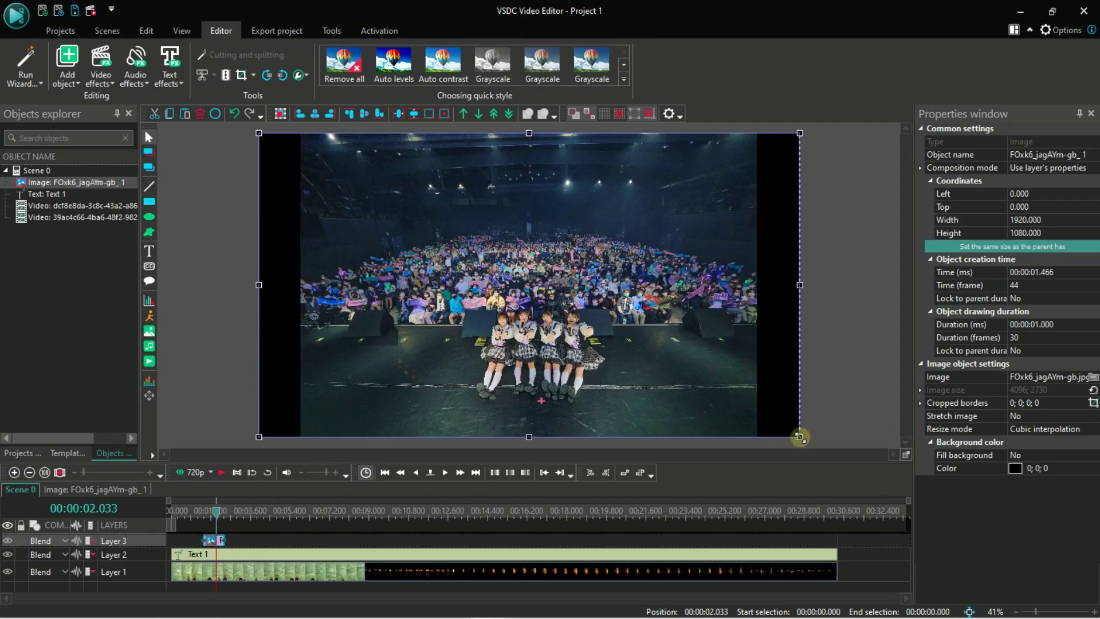
left_click_drag(800, 437, 443, 305)
left_click(818, 311)
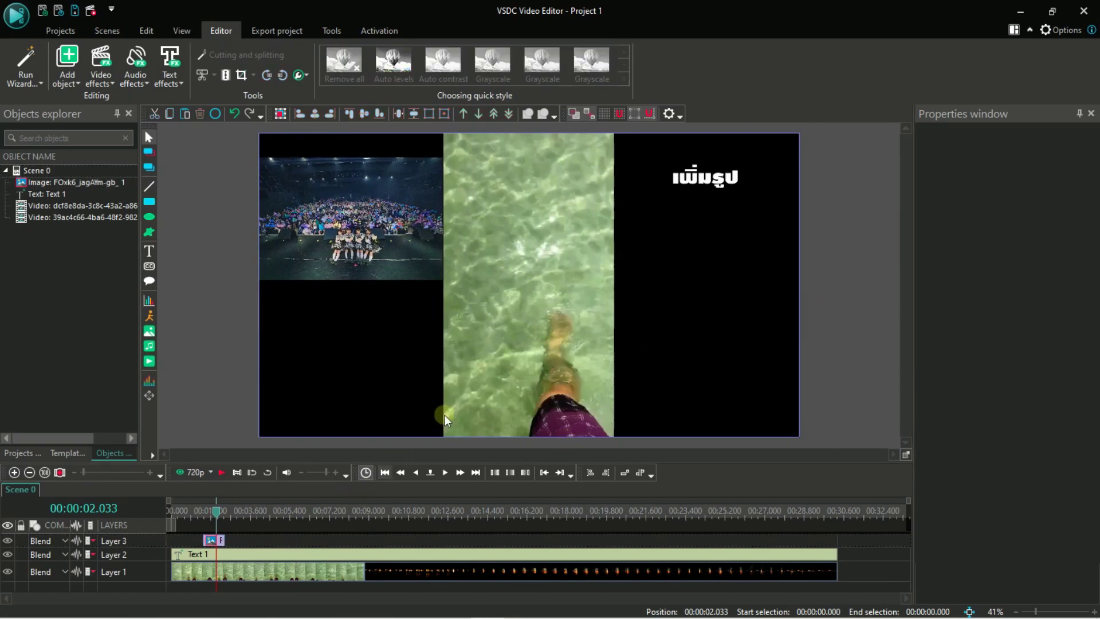
Change the title text to "เพิ่มเสียง".
left_click(711, 181)
left_click_drag(710, 183, 750, 178)
type("ียง")
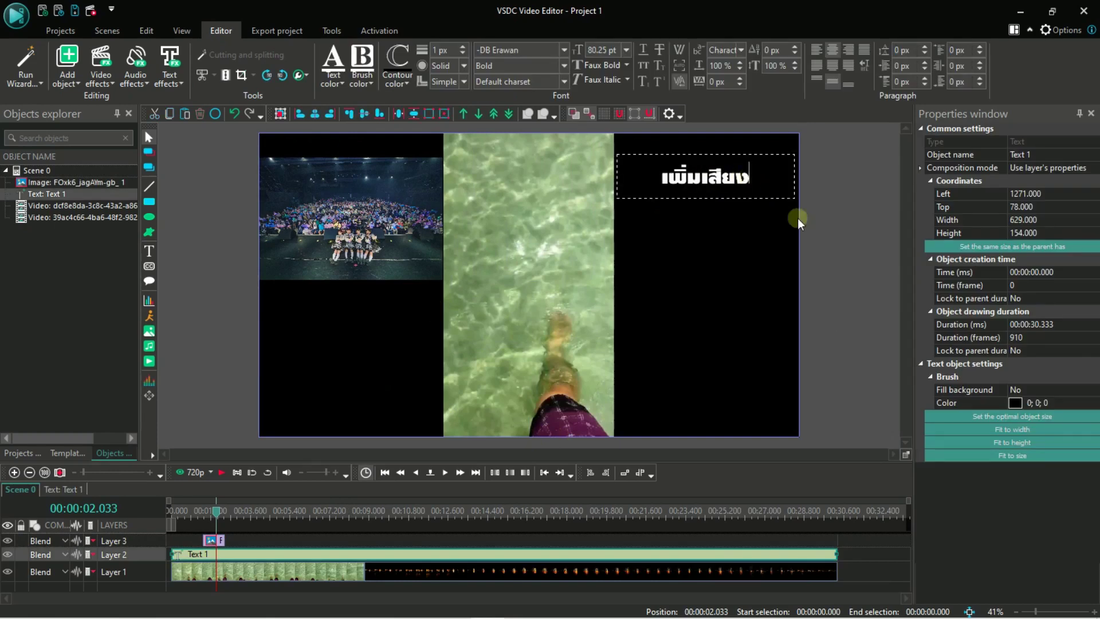
left_click(855, 260)
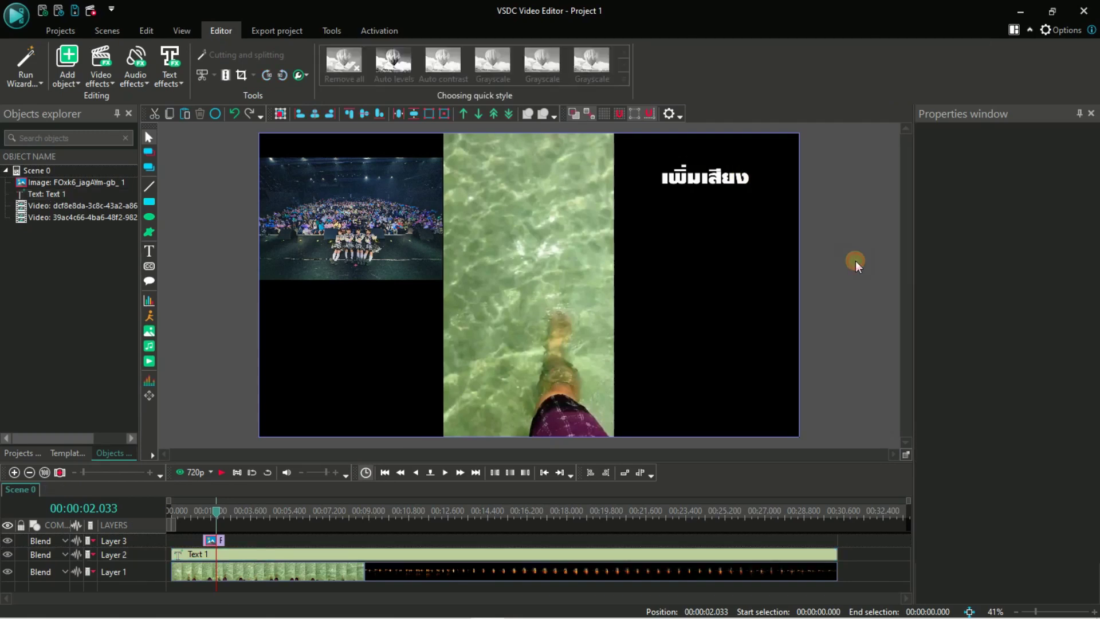
Preview the first clip with its sound from about 1.2 s.
left_click(307, 572)
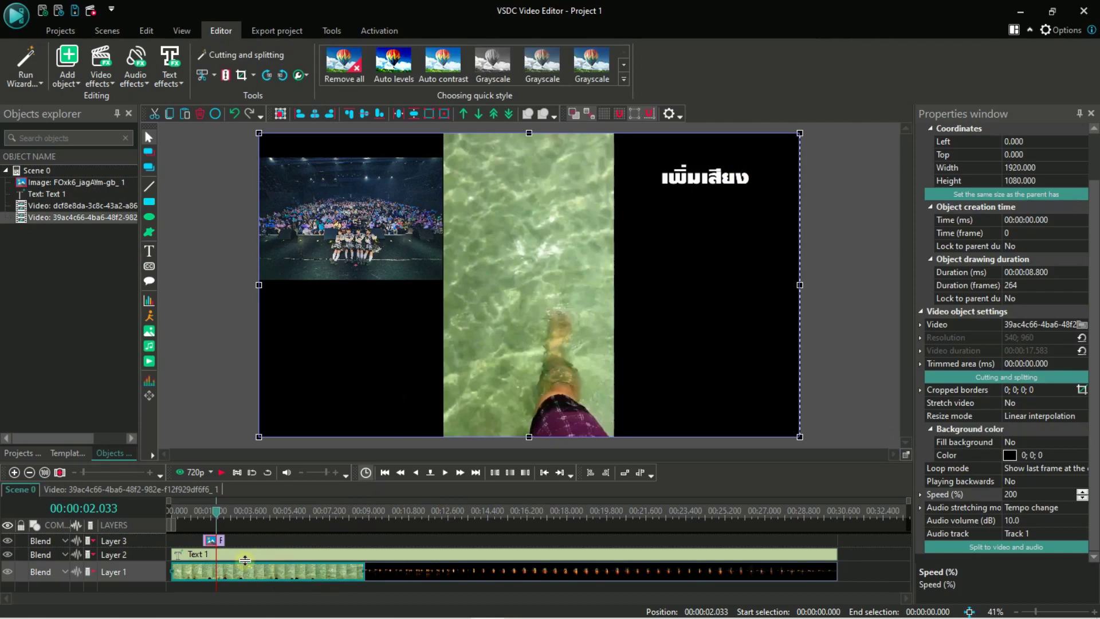
left_click(199, 511)
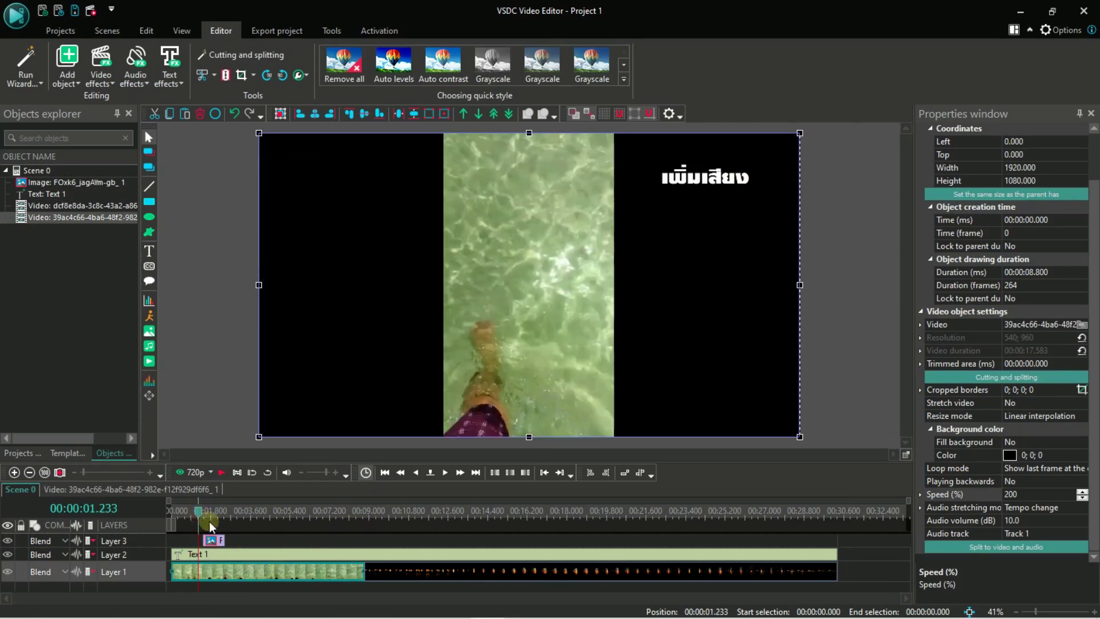
left_click(221, 474)
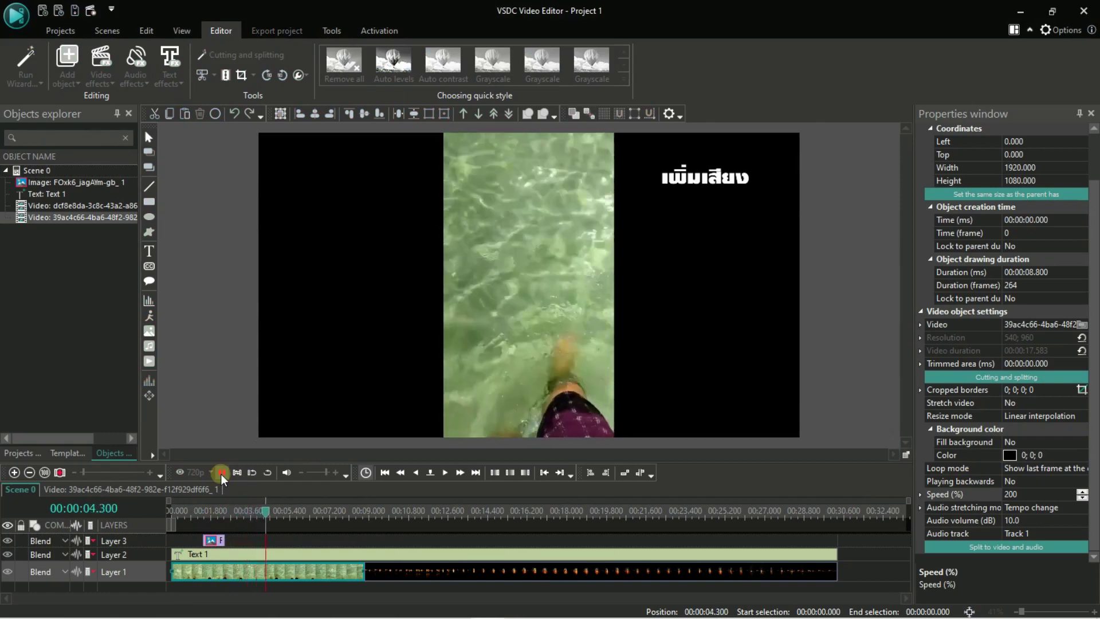
left_click(297, 565)
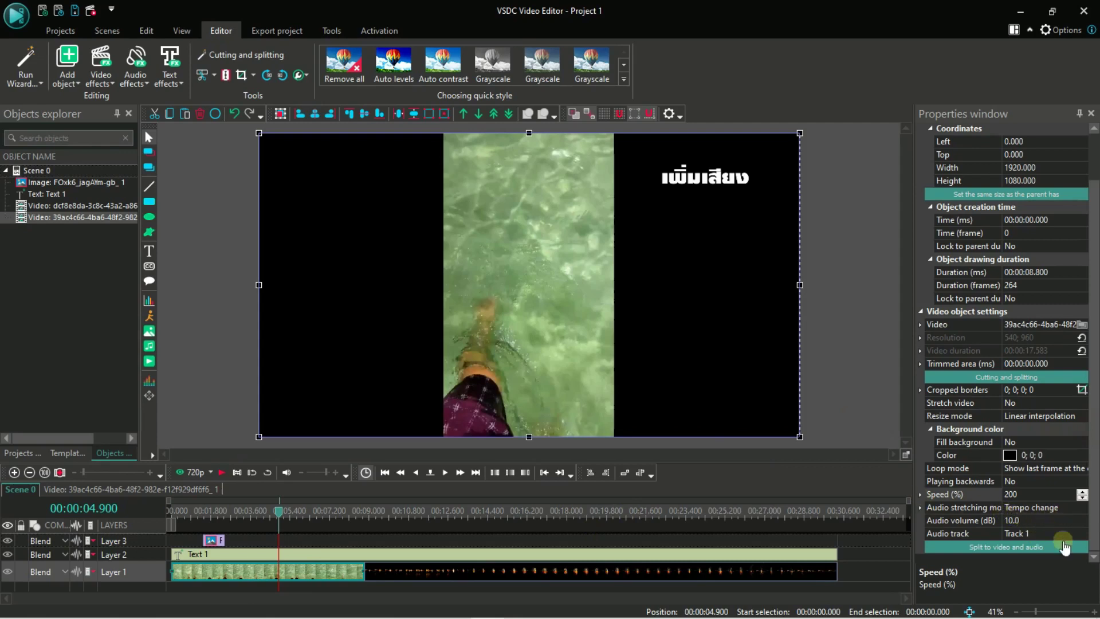
Set the first clip's audio track to "Don't use audio" and preview it from about 3.5 s.
left_click(1082, 537)
left_click(1083, 534)
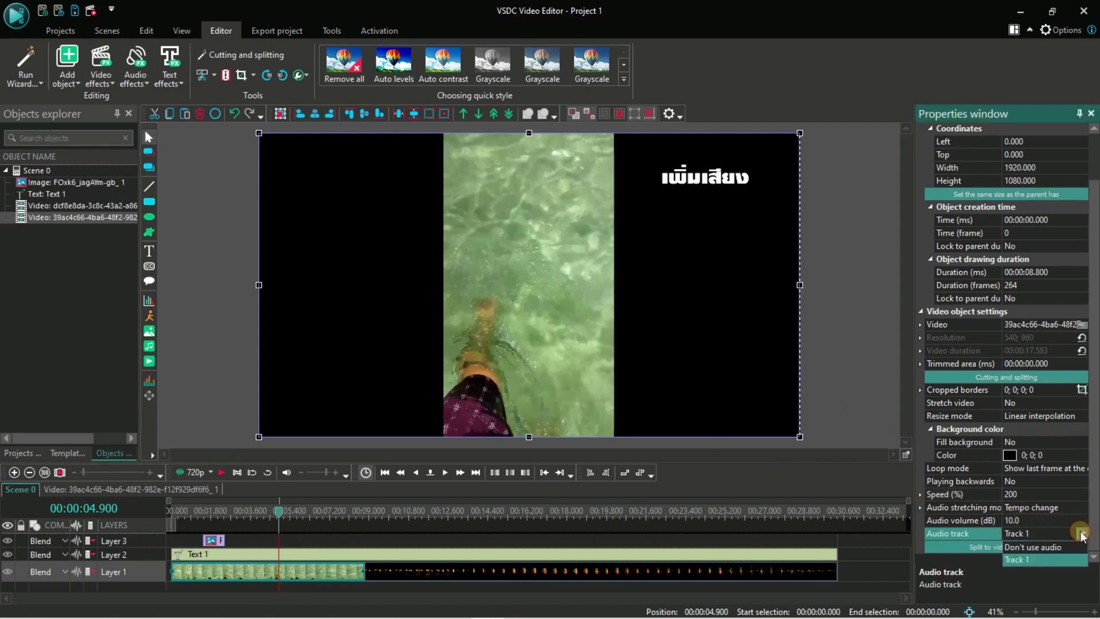
left_click(1023, 548)
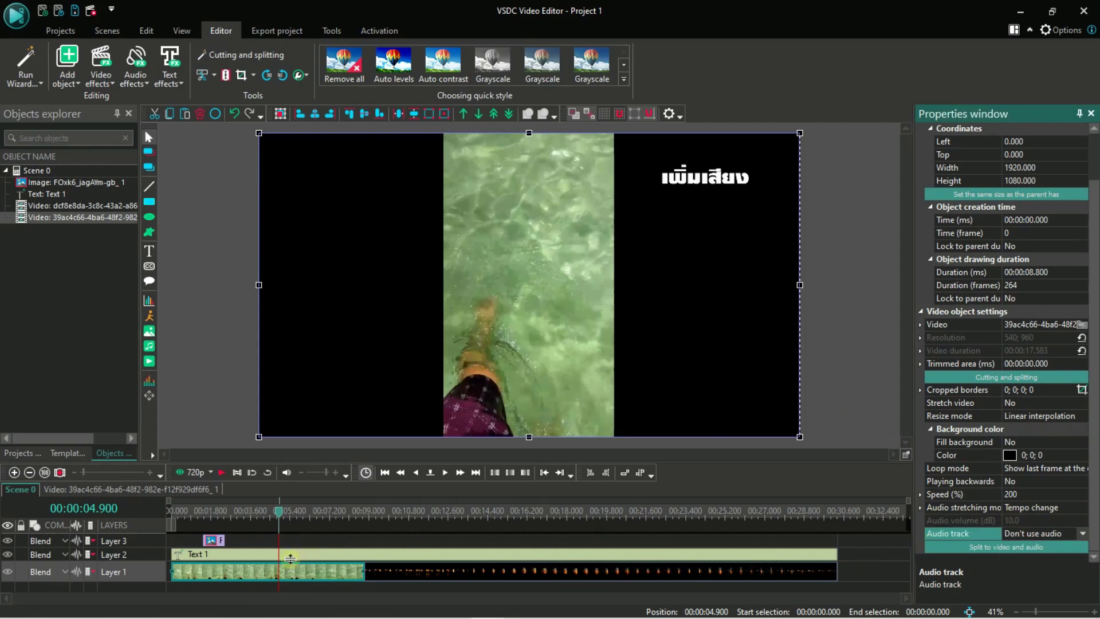
left_click(248, 510)
left_click(222, 473)
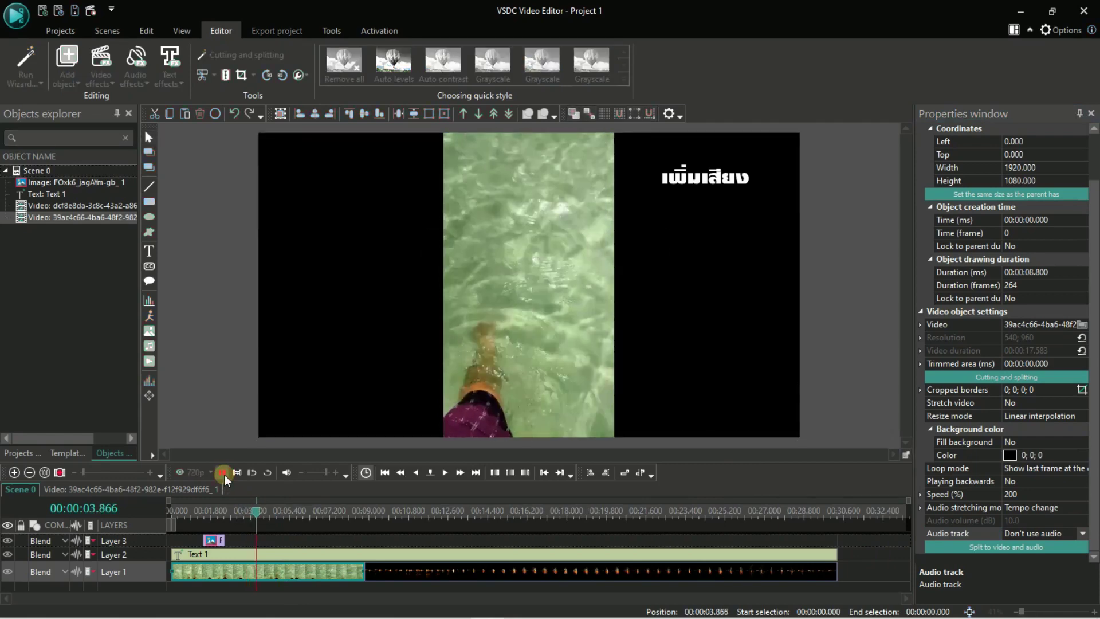
Set the first clip's audio track back to Track 1 and split the clip into separate video and audio.
left_click(249, 510)
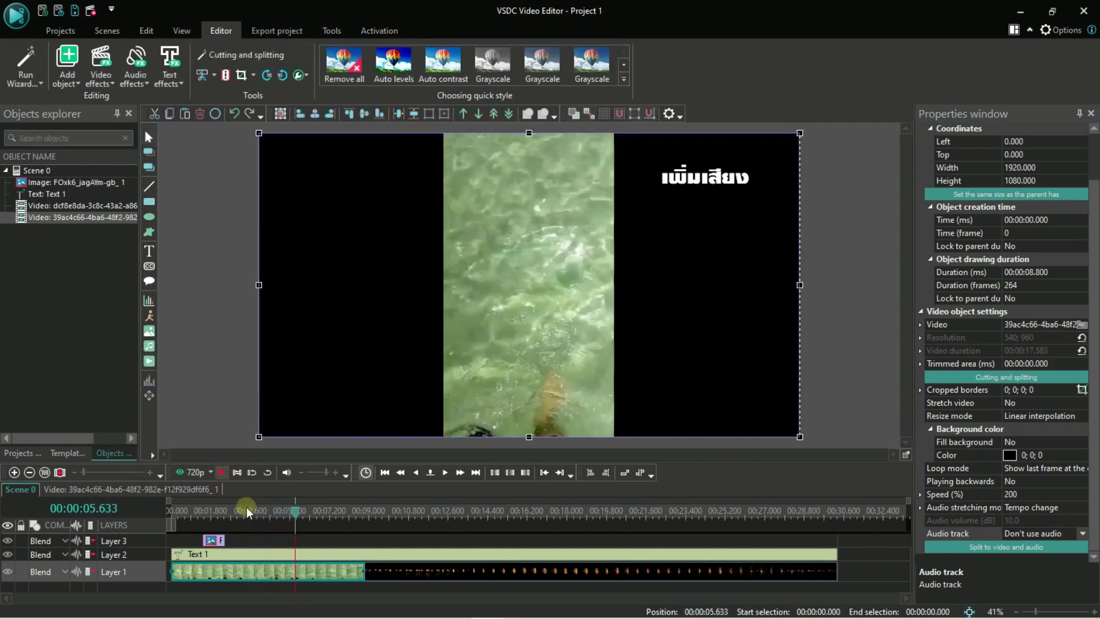
left_click(1082, 533)
left_click(1027, 560)
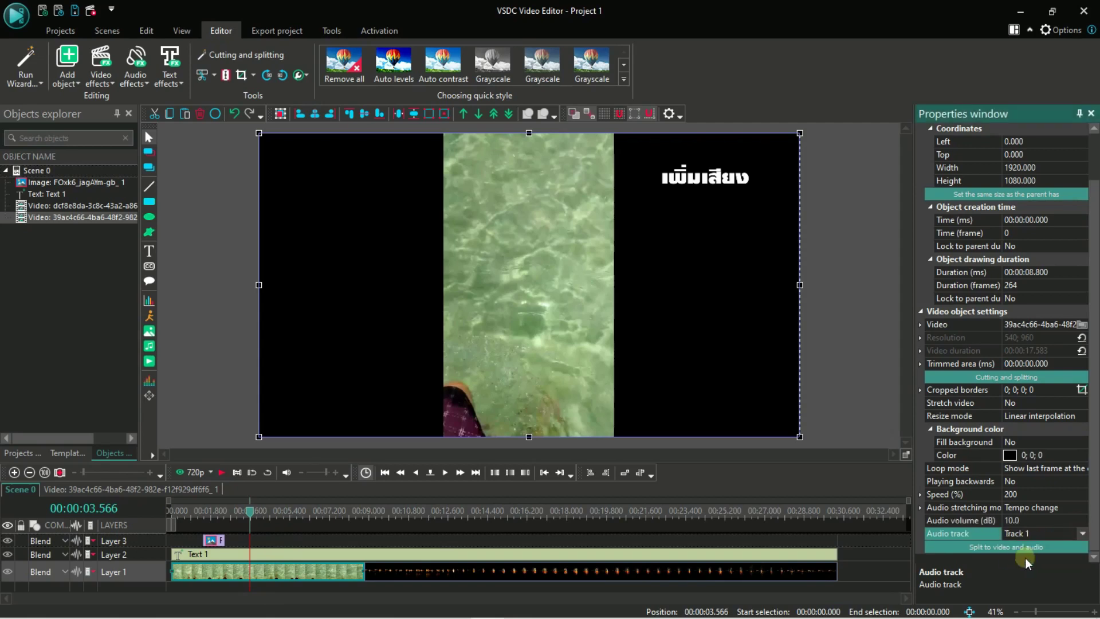
left_click(329, 580)
left_click(1054, 507)
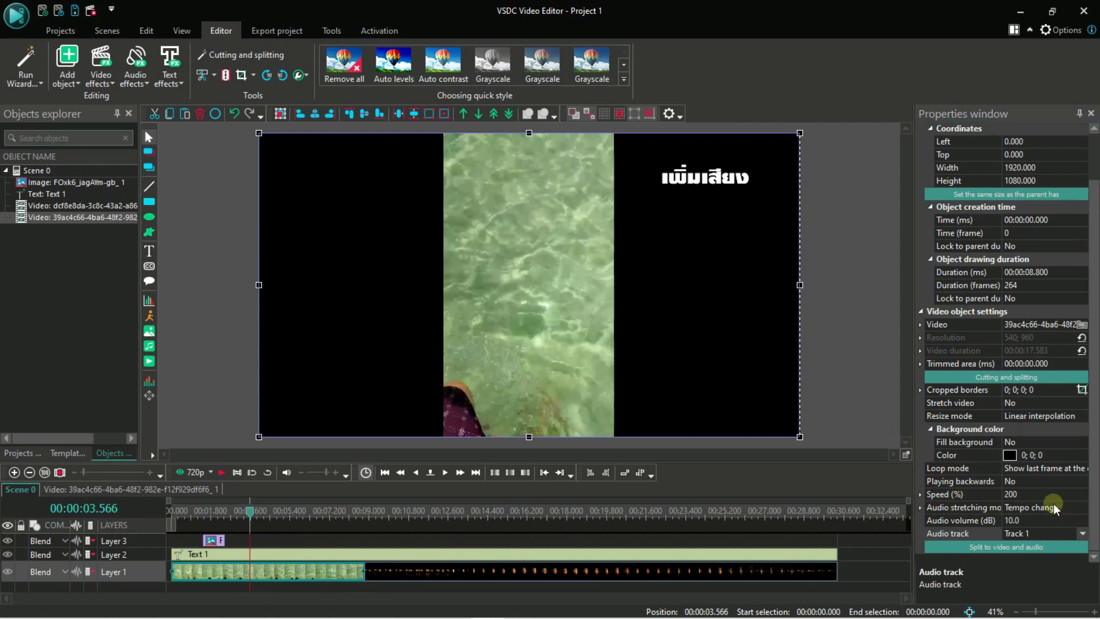
left_click(994, 548)
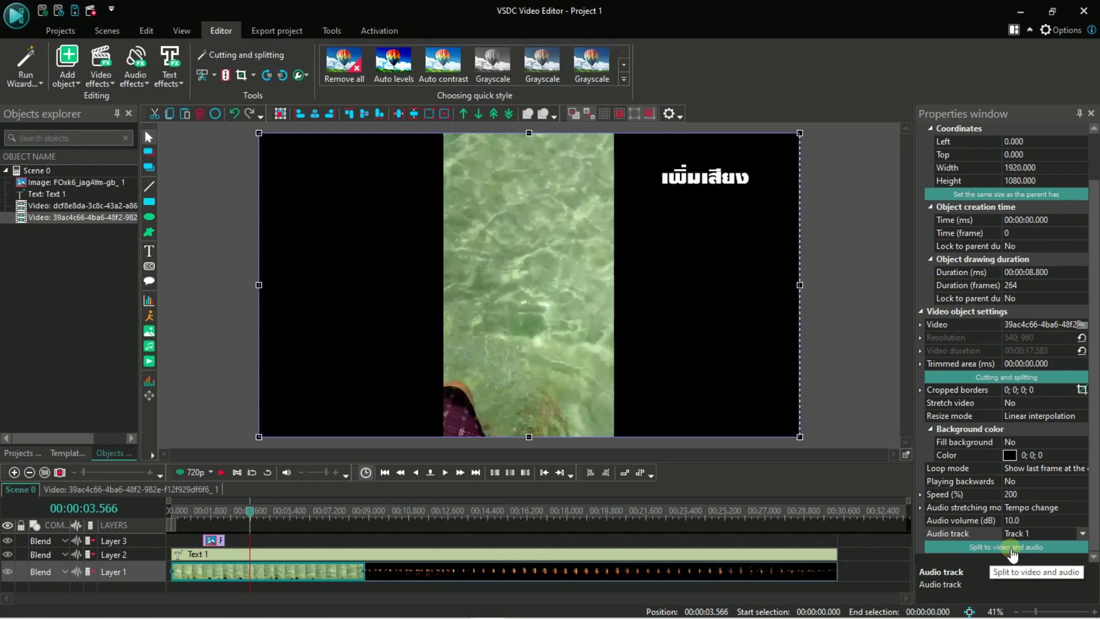
left_click(1012, 550)
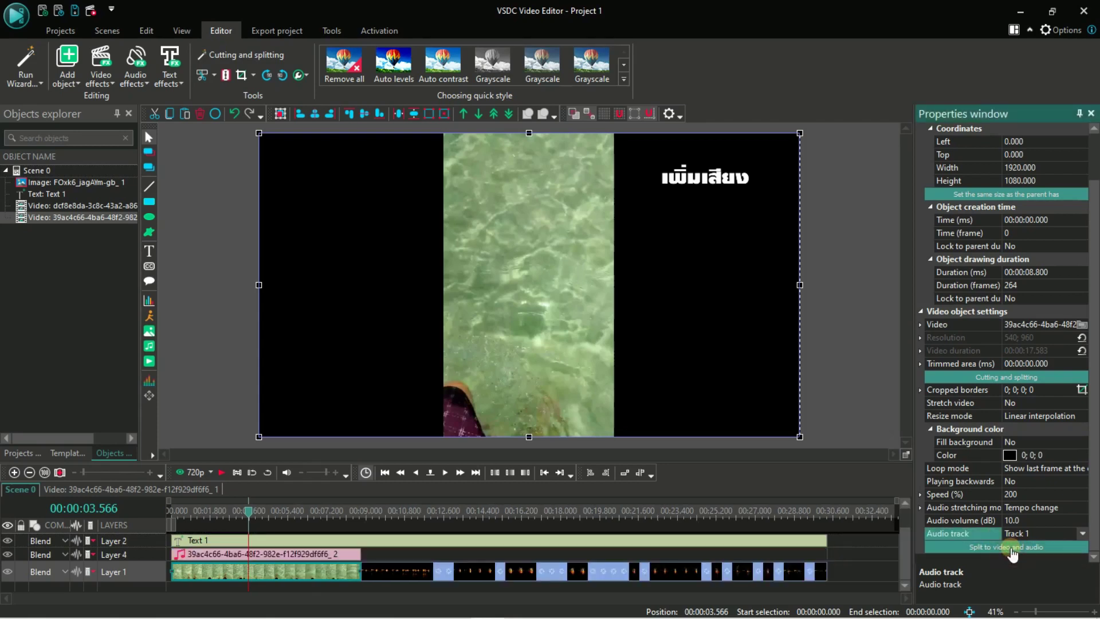
Cut the first clip's separated audio at about 3.6 s and 6 s, and delete the middle piece.
left_click(317, 560)
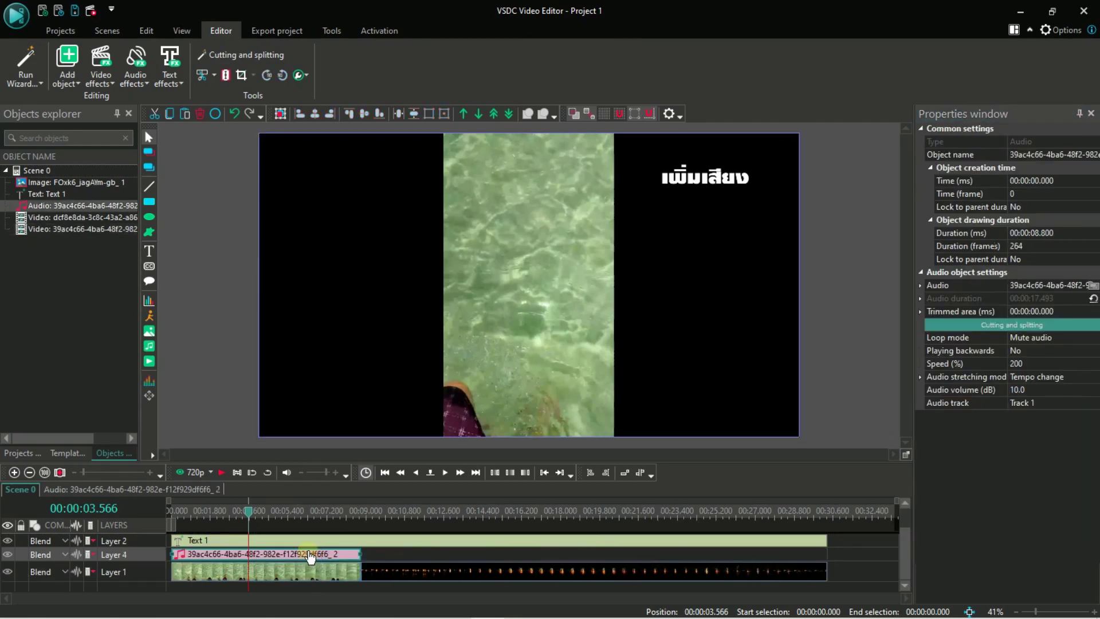
left_click(224, 77)
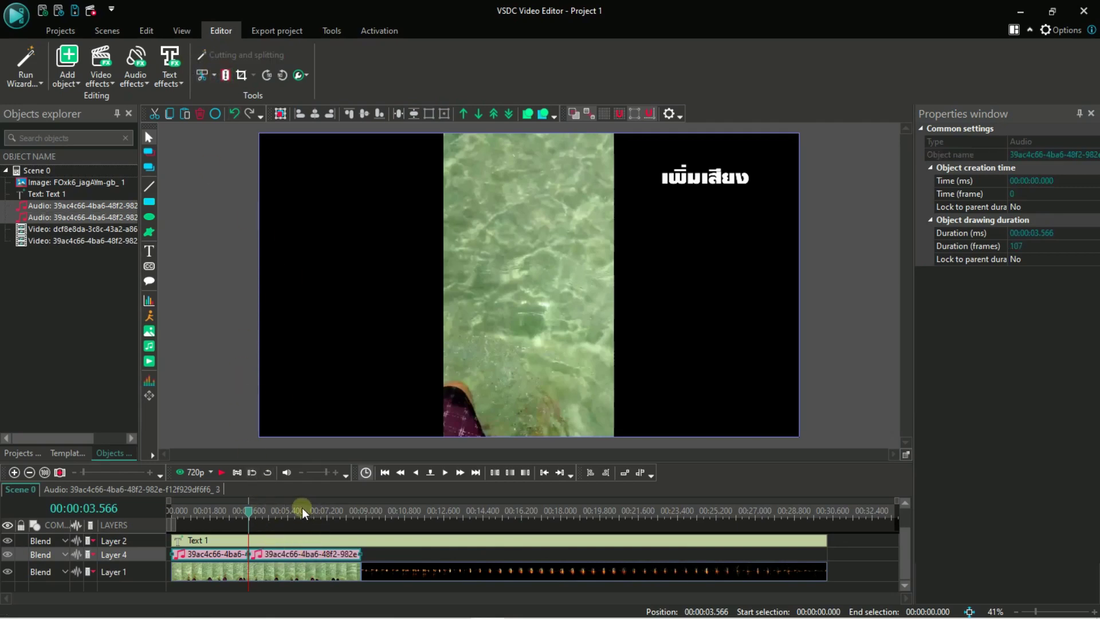
left_click(302, 509)
left_click(224, 76)
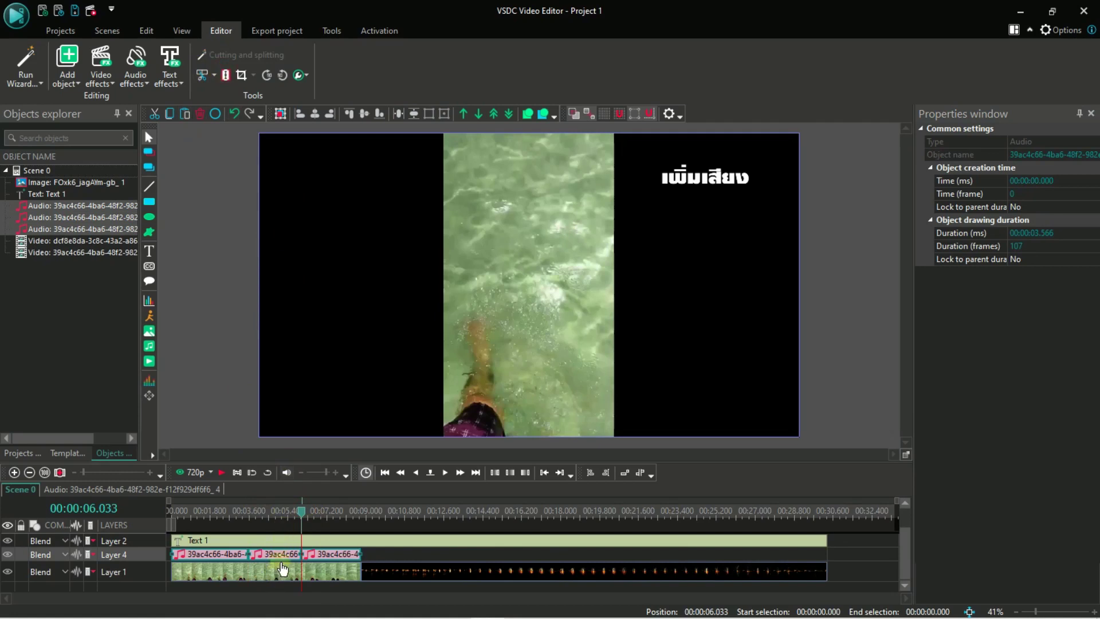
left_click(282, 554)
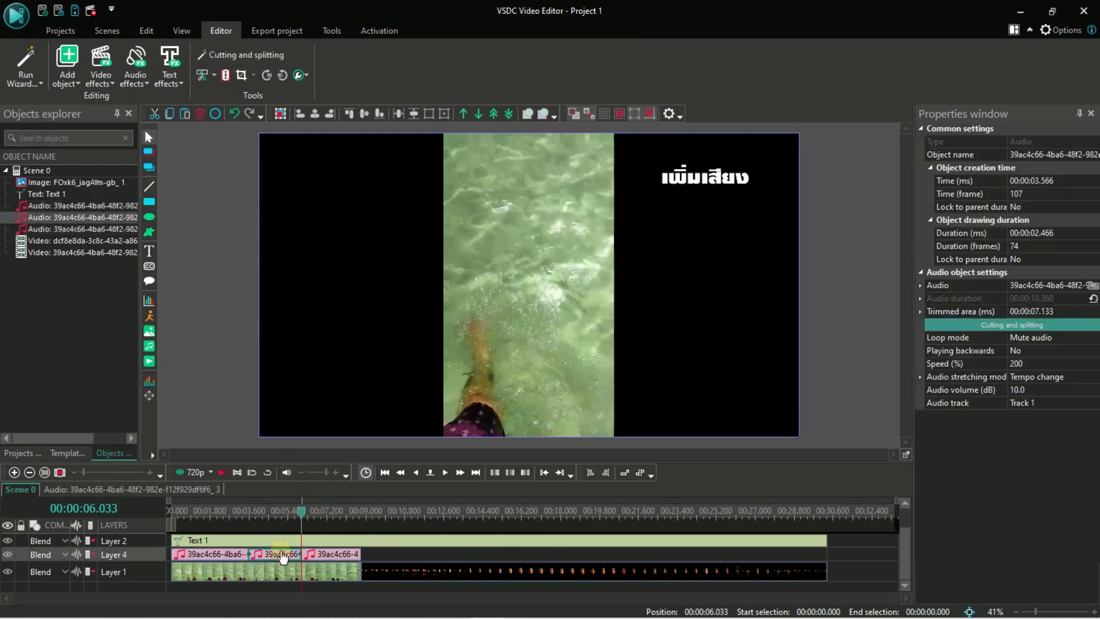
key("Delete")
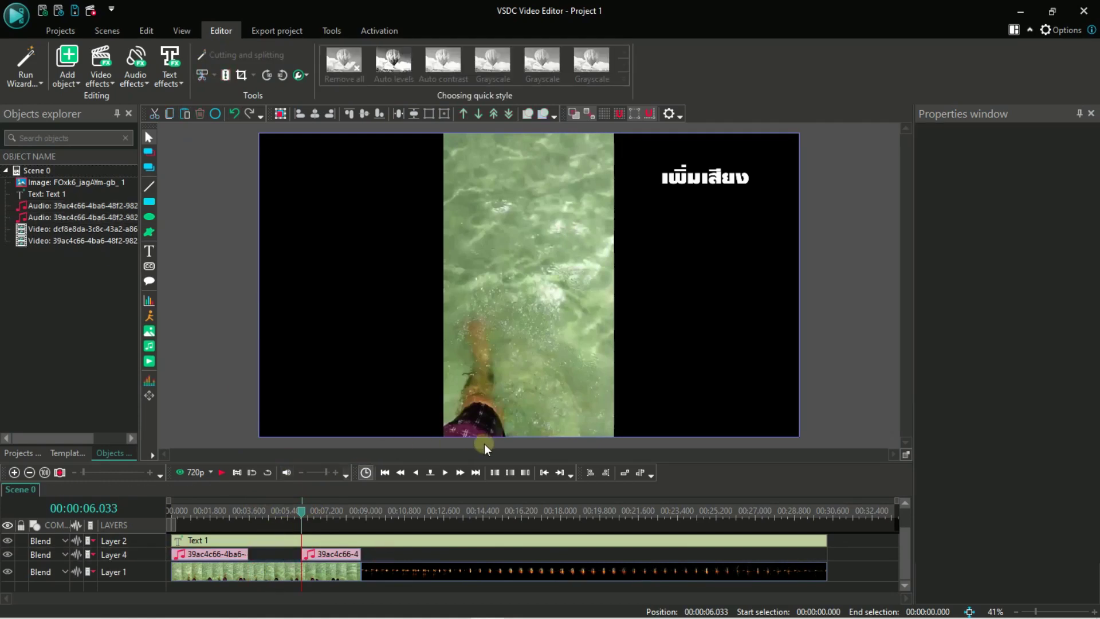
Enlarge the timeline area to show all layers and preview the audio gap from about 3.2 s.
left_click_drag(705, 458, 706, 424)
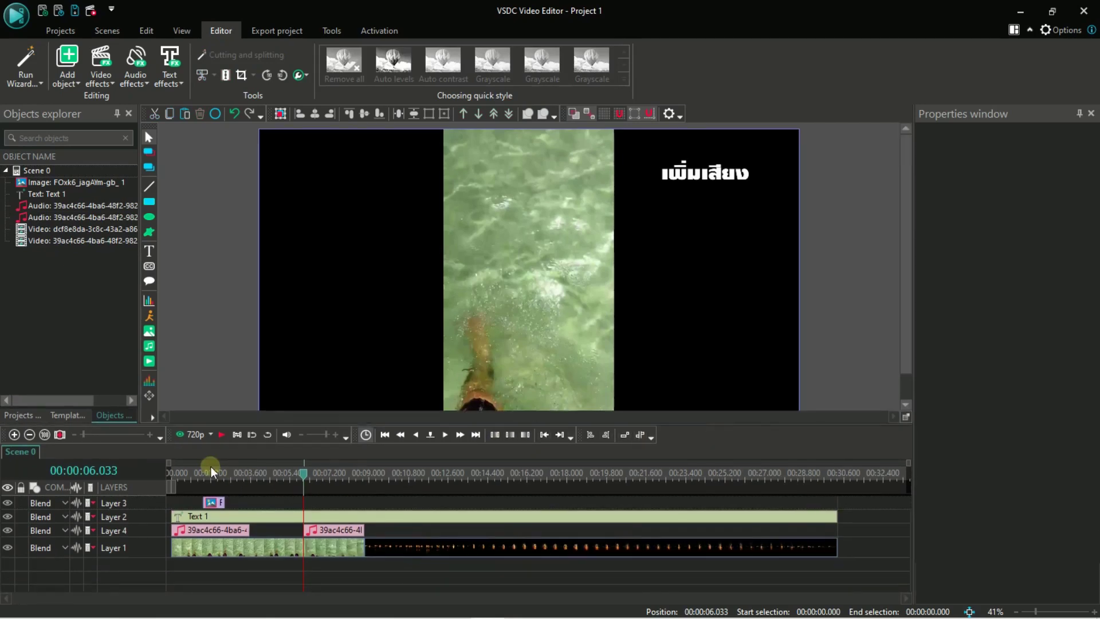
left_click(241, 467)
left_click(221, 435)
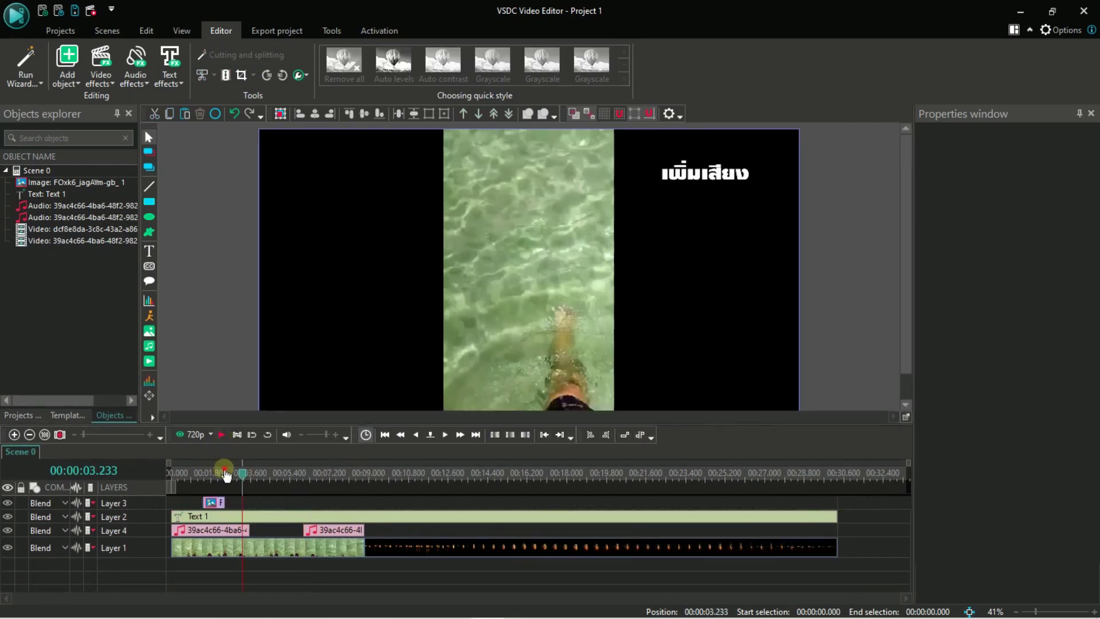
left_click(219, 436)
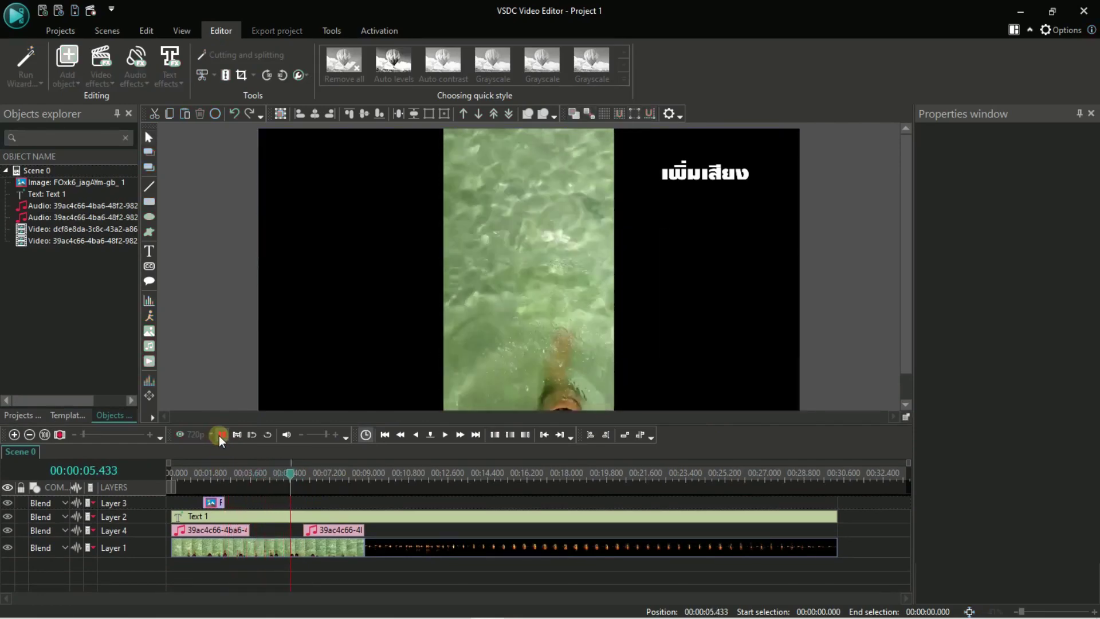
Add the audio file "Night Run Away - An Jone" from D:\ลงยูทูป\ดนตรีประกอบ at the start of the audio gap, about 3.57 s, on a new layer.
left_click(251, 475)
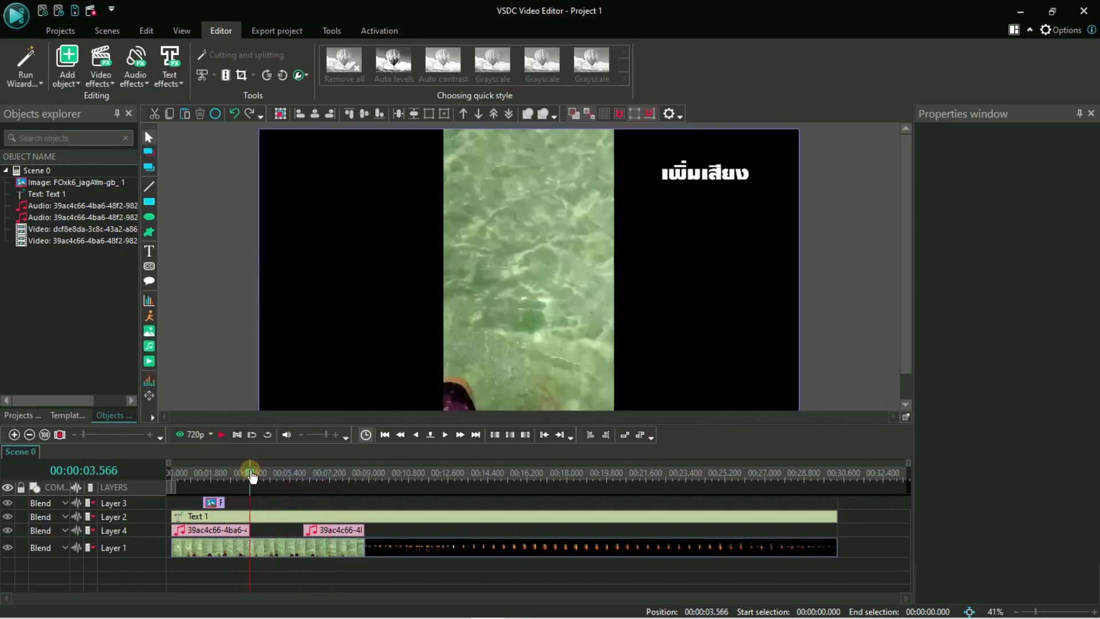
left_click(149, 348)
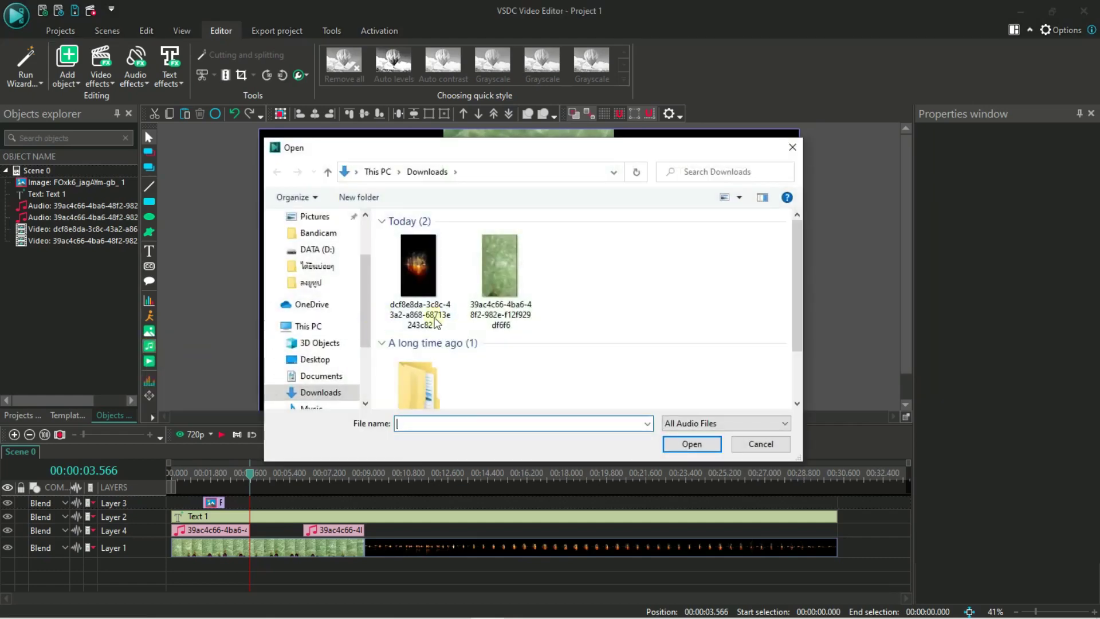
scroll(338, 375, "down", 1)
left_click(318, 370)
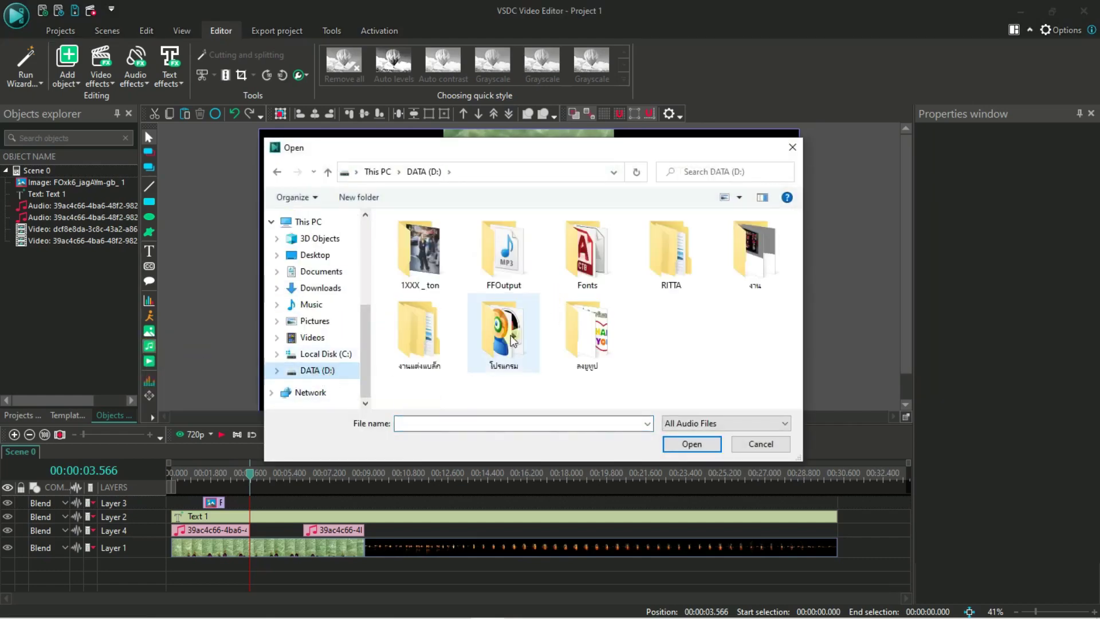
double_click(583, 331)
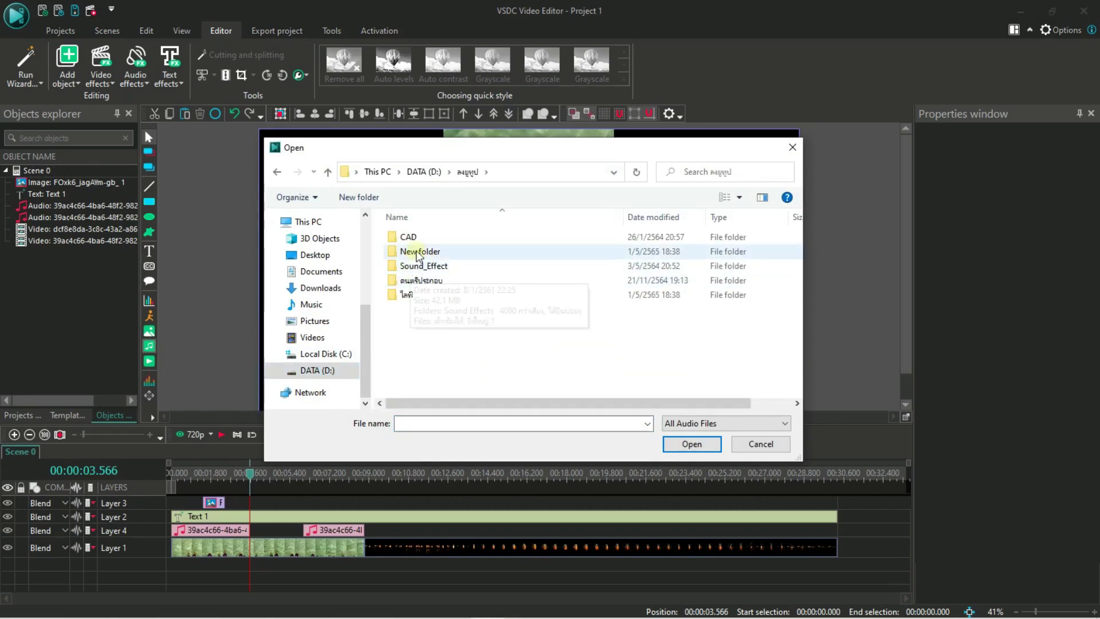
double_click(420, 281)
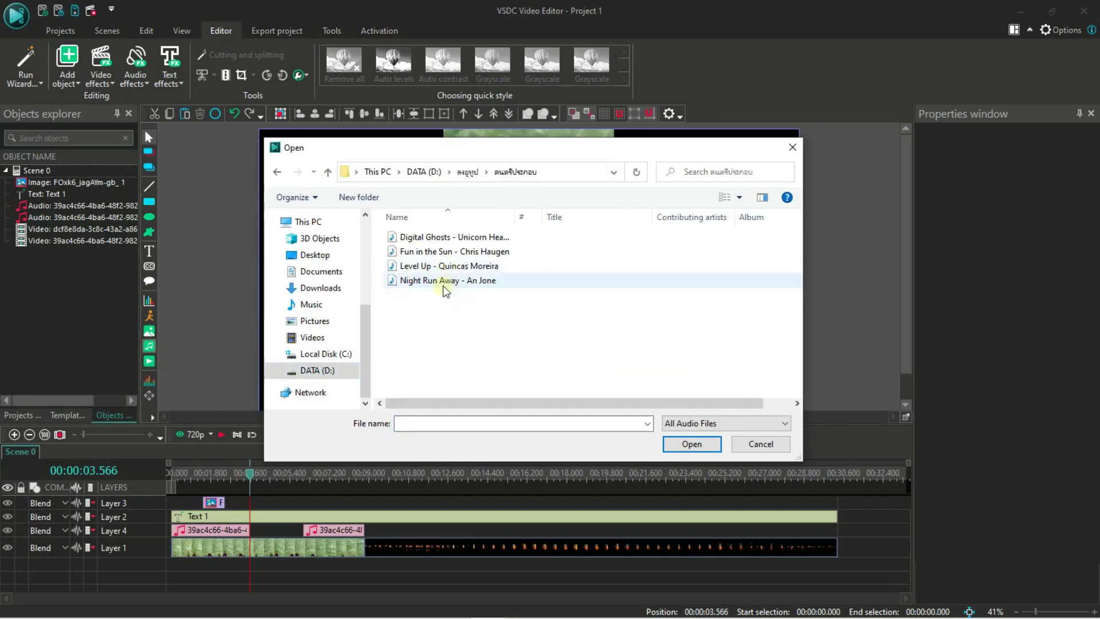
left_click(424, 283)
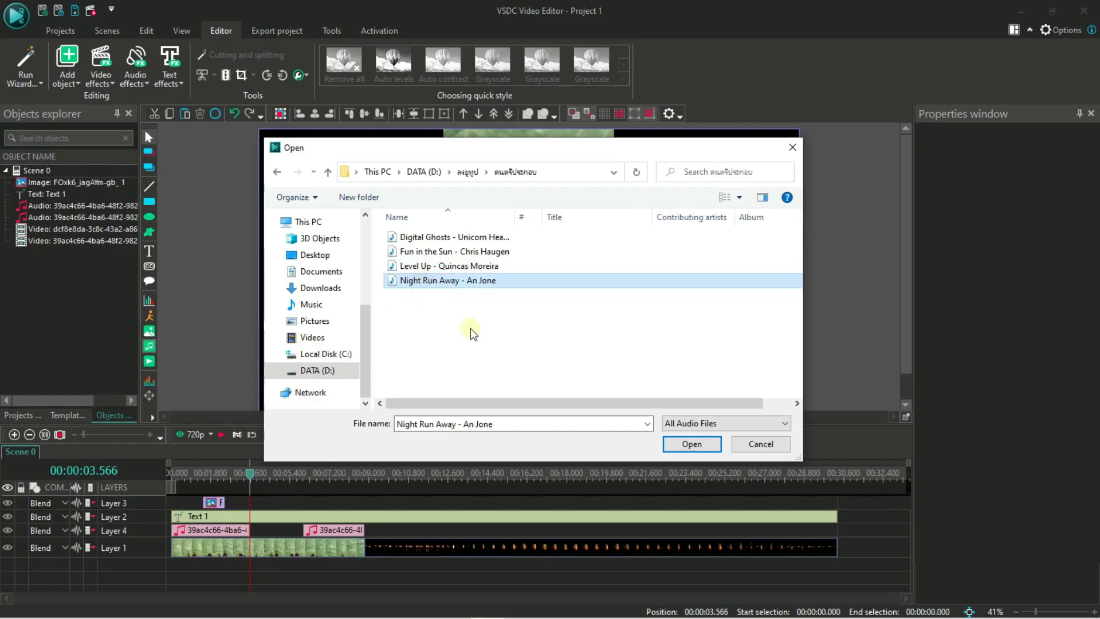
left_click(688, 443)
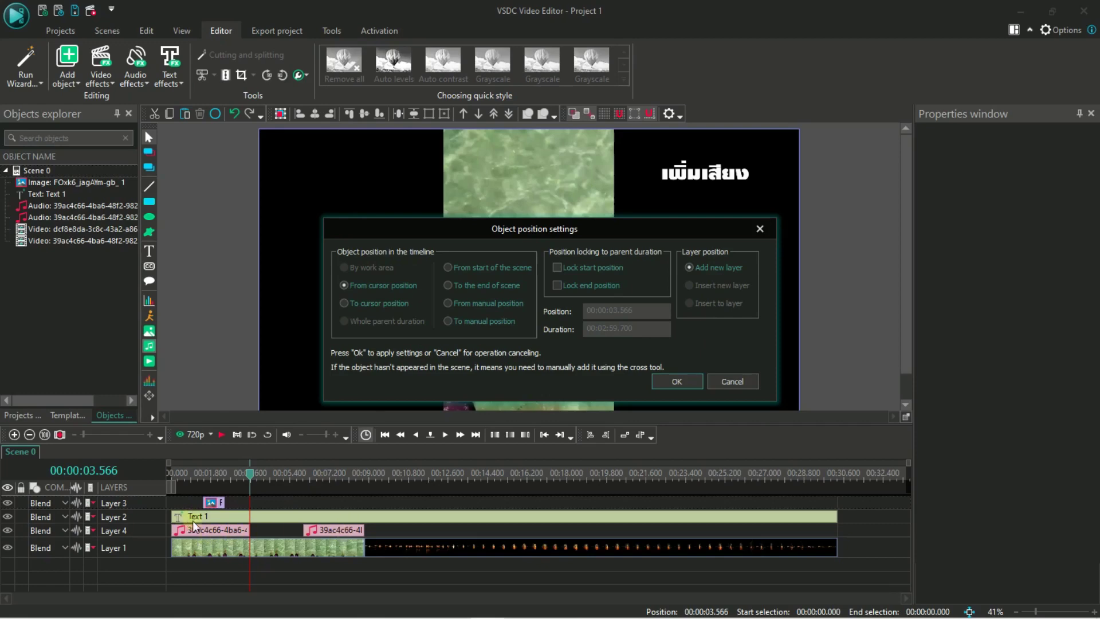
left_click(678, 381)
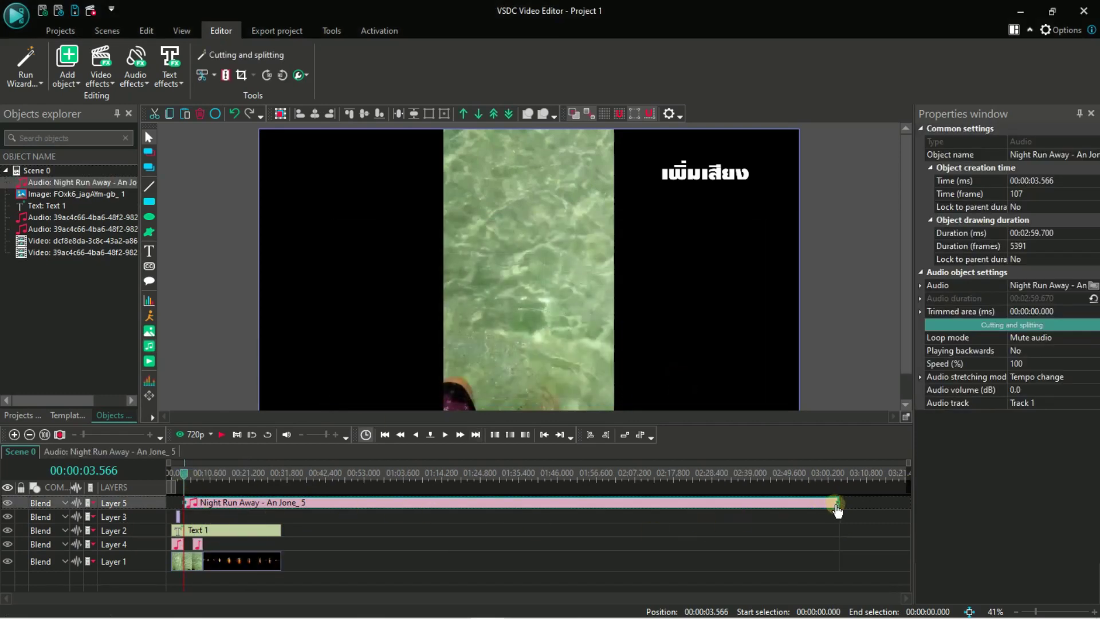
Shorten the added music to about 2.47 s to fill the audio gap, move it to Layer 3, and preview from 3.1 s.
left_click_drag(840, 503, 193, 543)
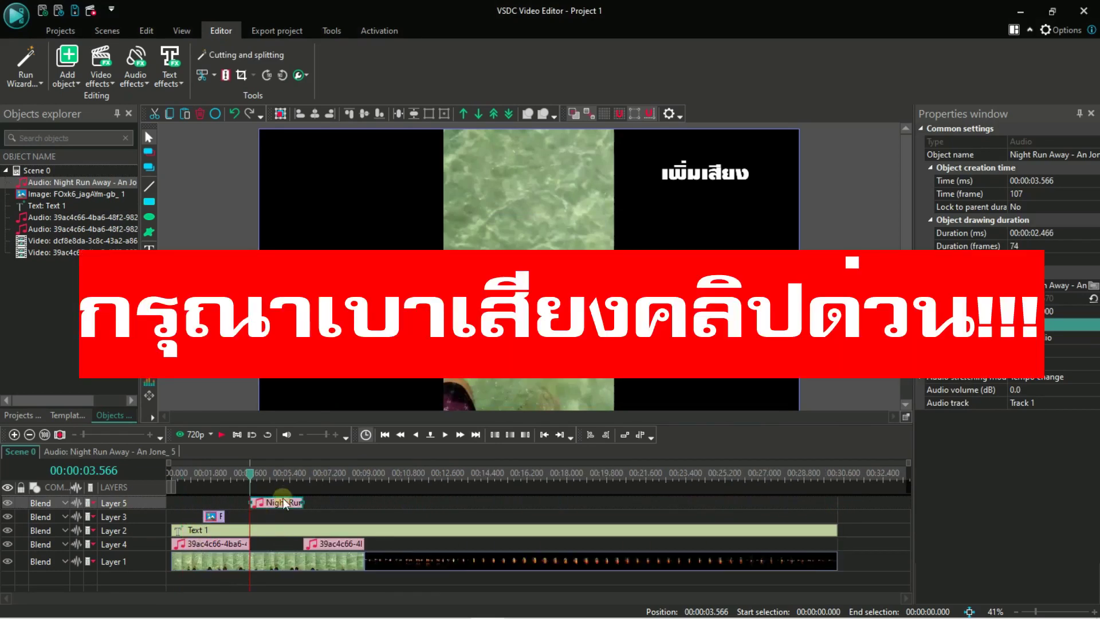
mouse_move(276, 513)
left_mouse_down()
mouse_move(286, 494)
mouse_move(282, 528)
mouse_move(284, 509)
left_mouse_up()
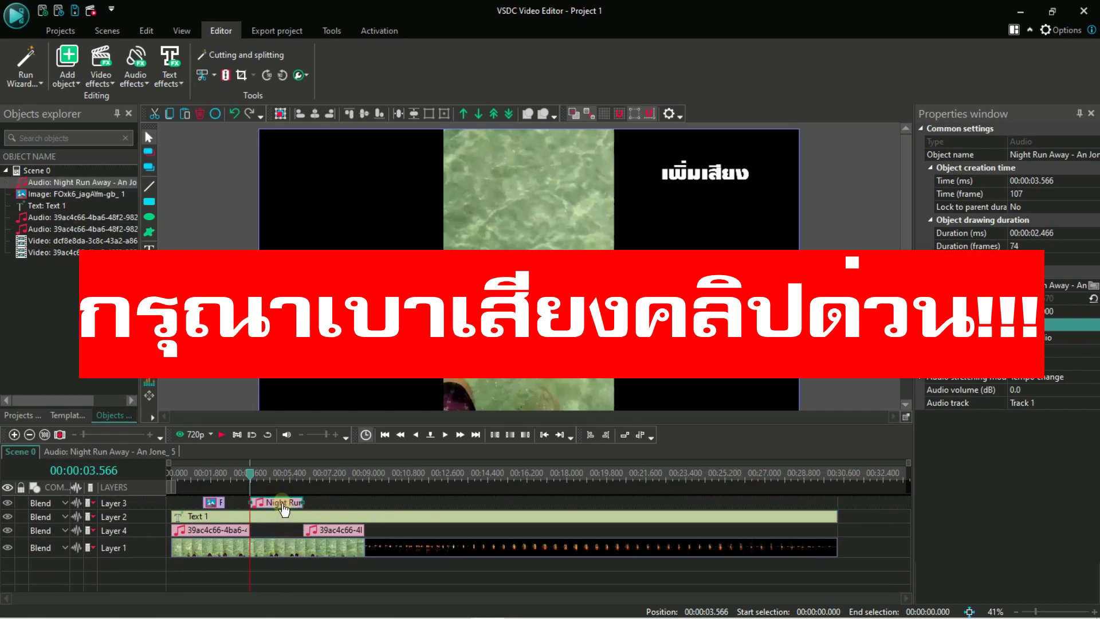
left_click(239, 473)
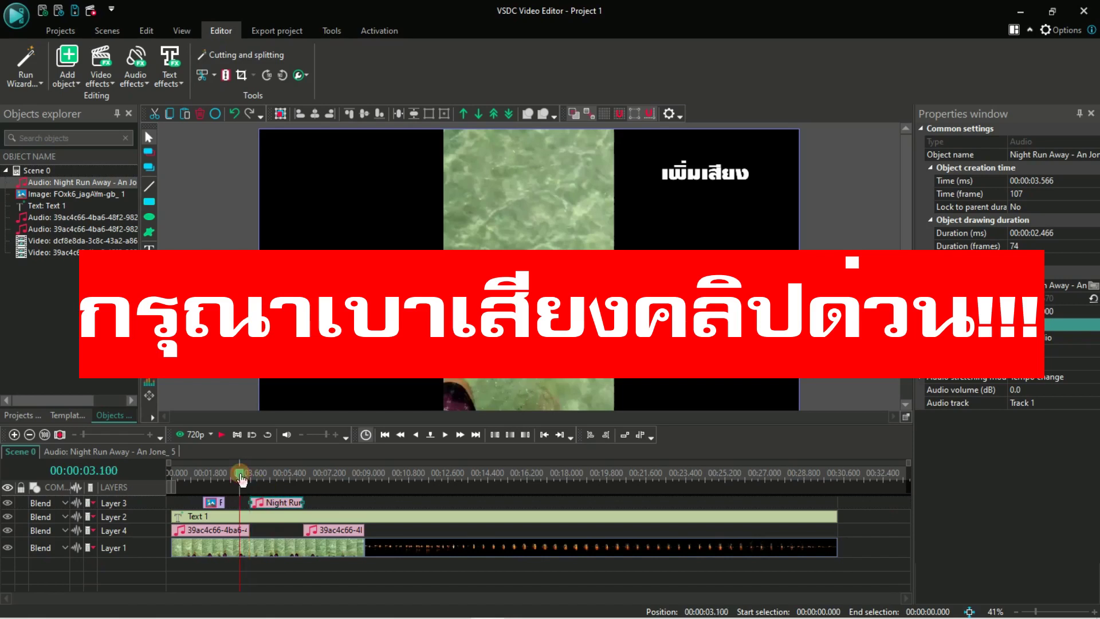
left_click(222, 436)
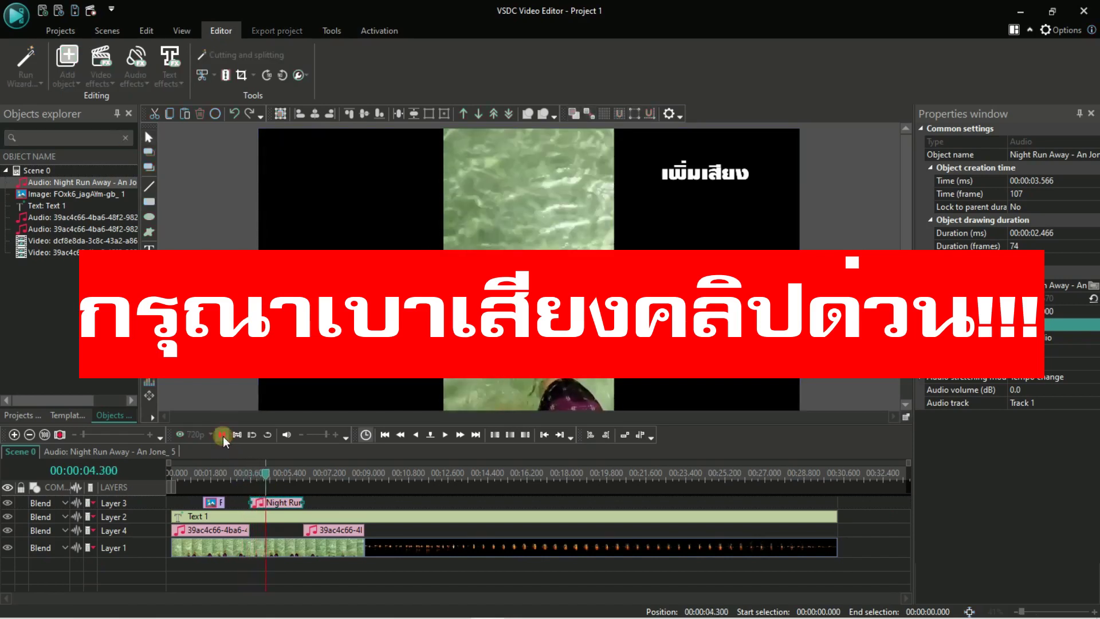
Set the added music's audio volume to -10.0 dB and preview it from about 3.6 s.
left_click(298, 502)
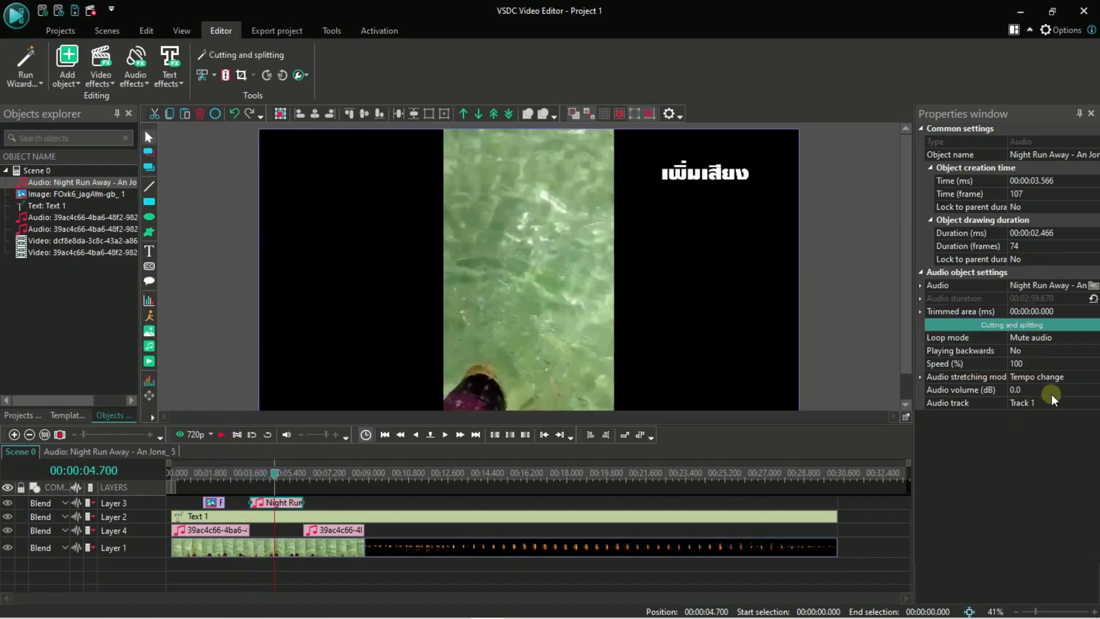
left_click(1051, 393)
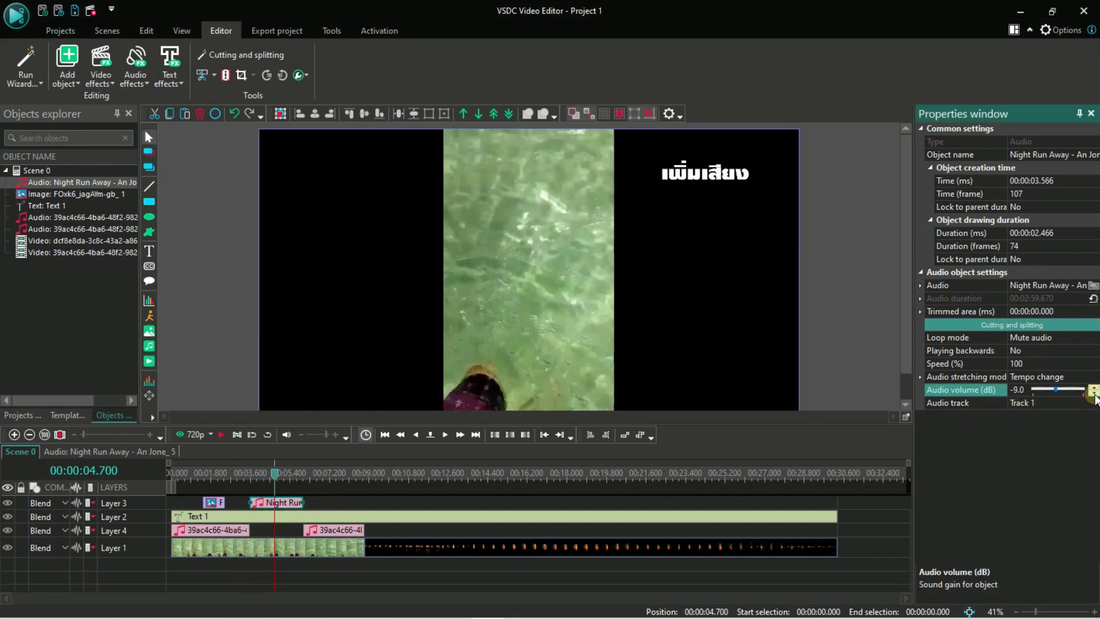
left_click(249, 481)
left_click(221, 435)
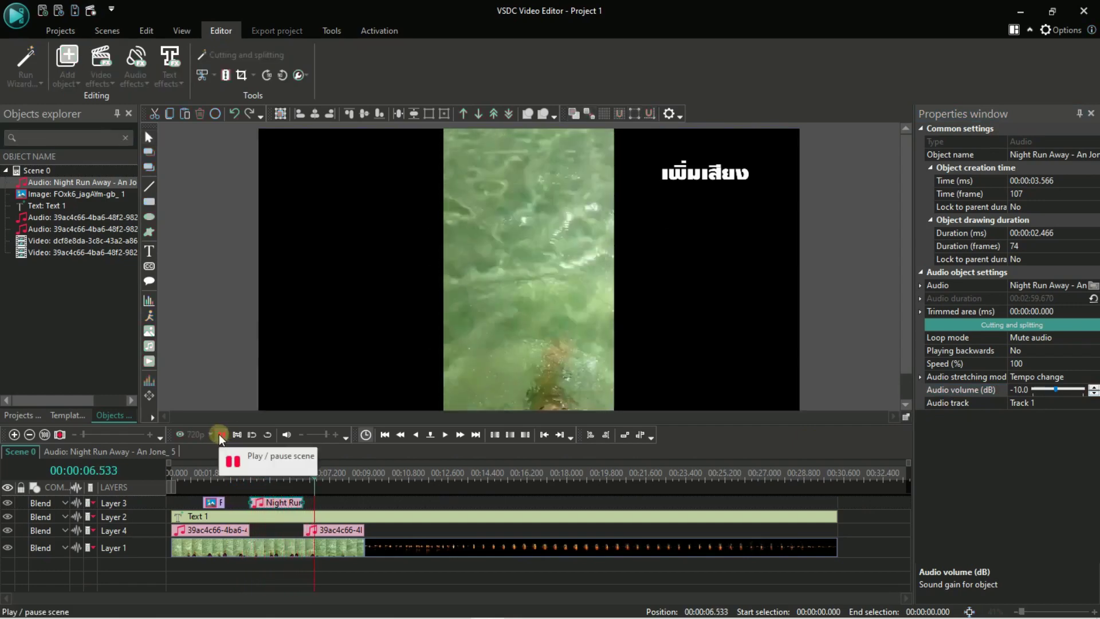
left_click(219, 435)
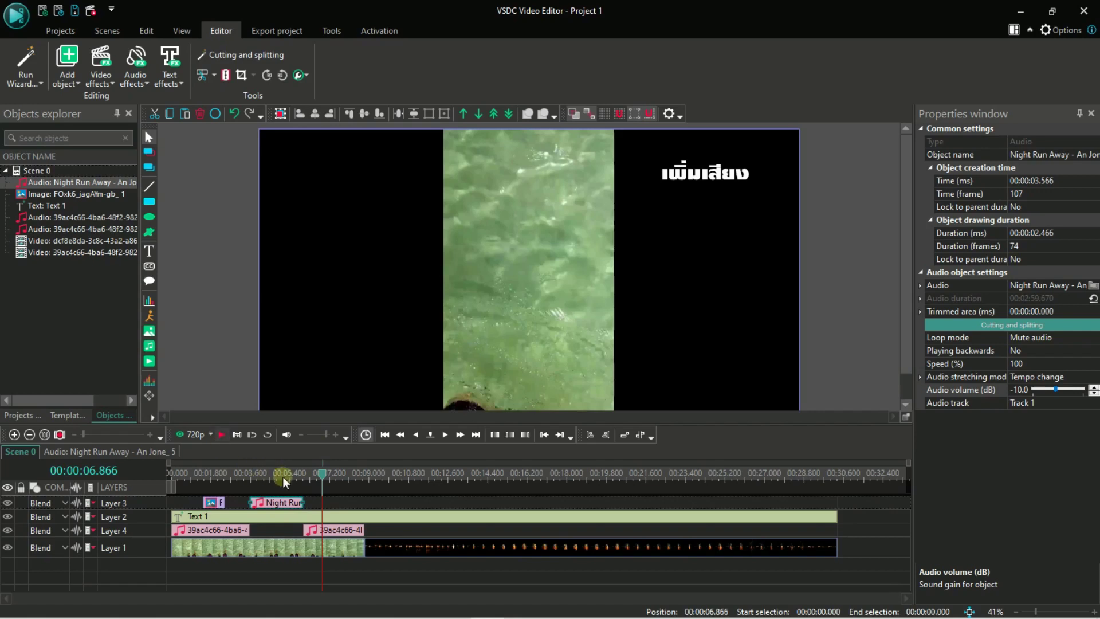
Preview the project from the beginning into the second clip, replay the opening, and return the cursor to 0 s.
left_click_drag(322, 481, 159, 496)
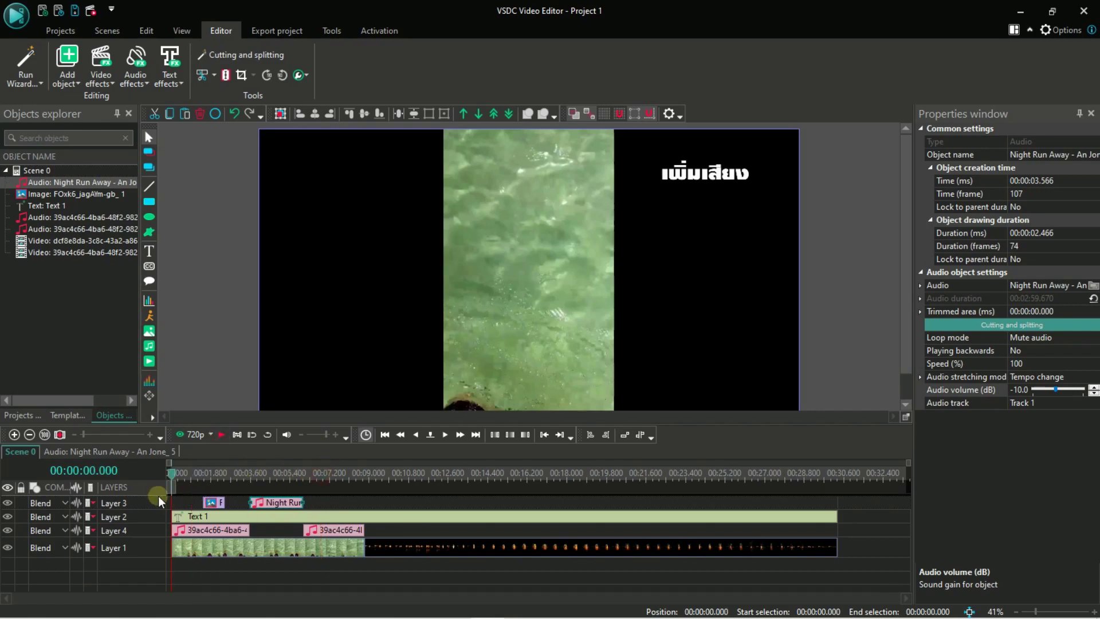
left_click(223, 438)
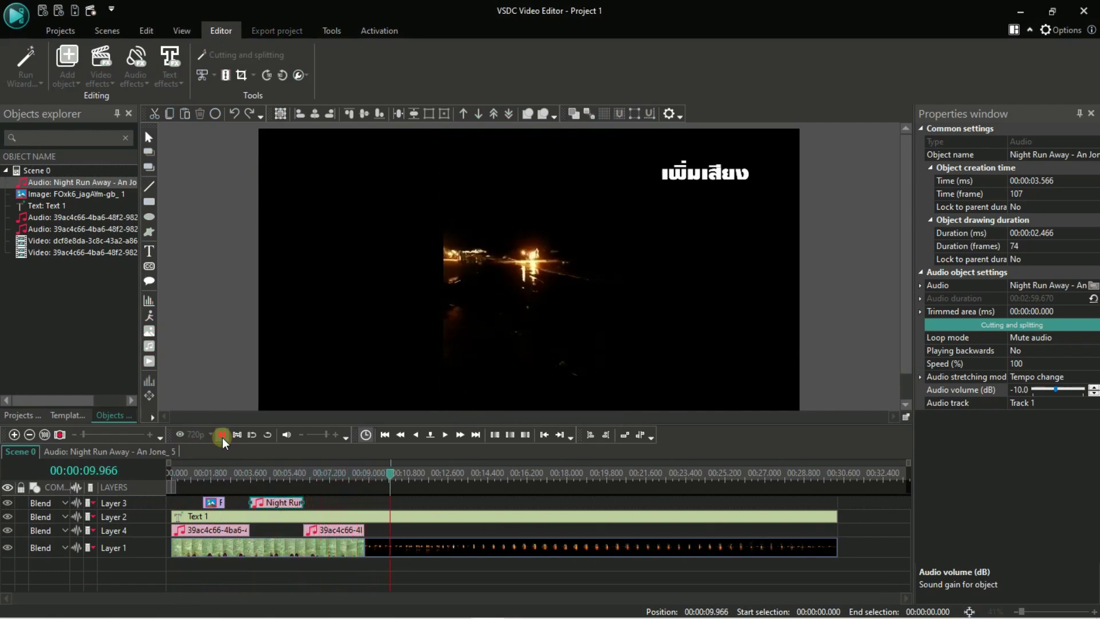
left_click(223, 438)
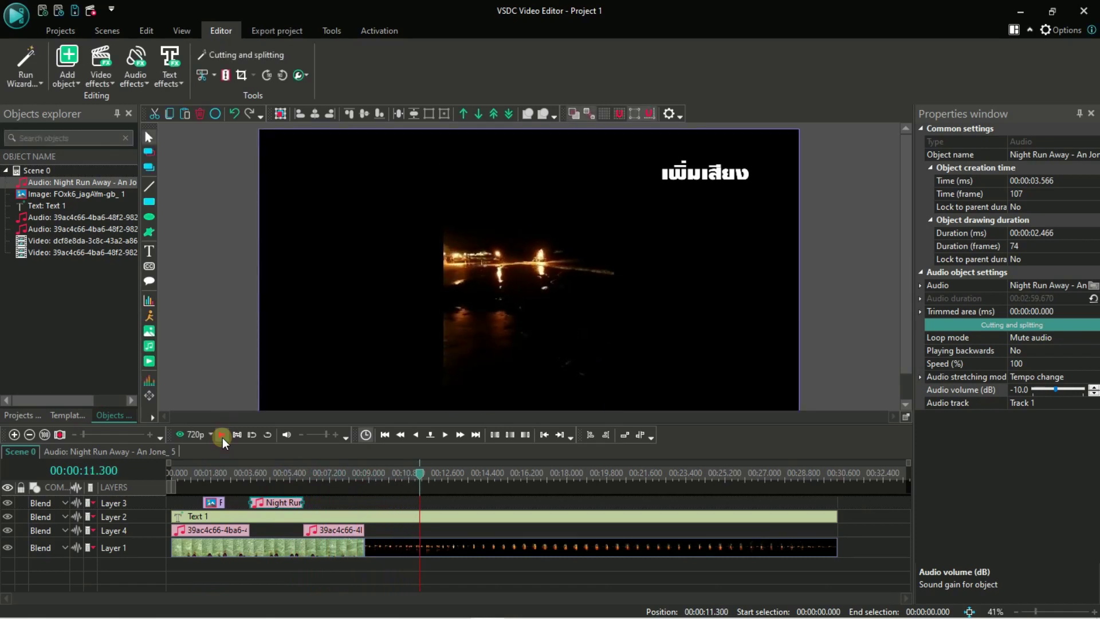
key("Home")
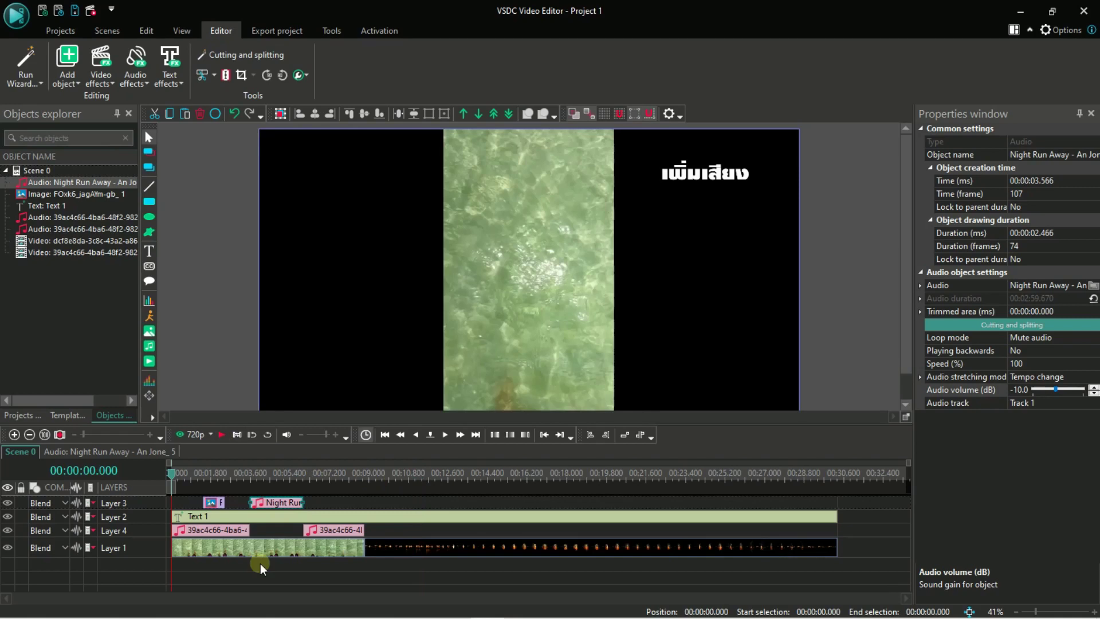
left_click(221, 438)
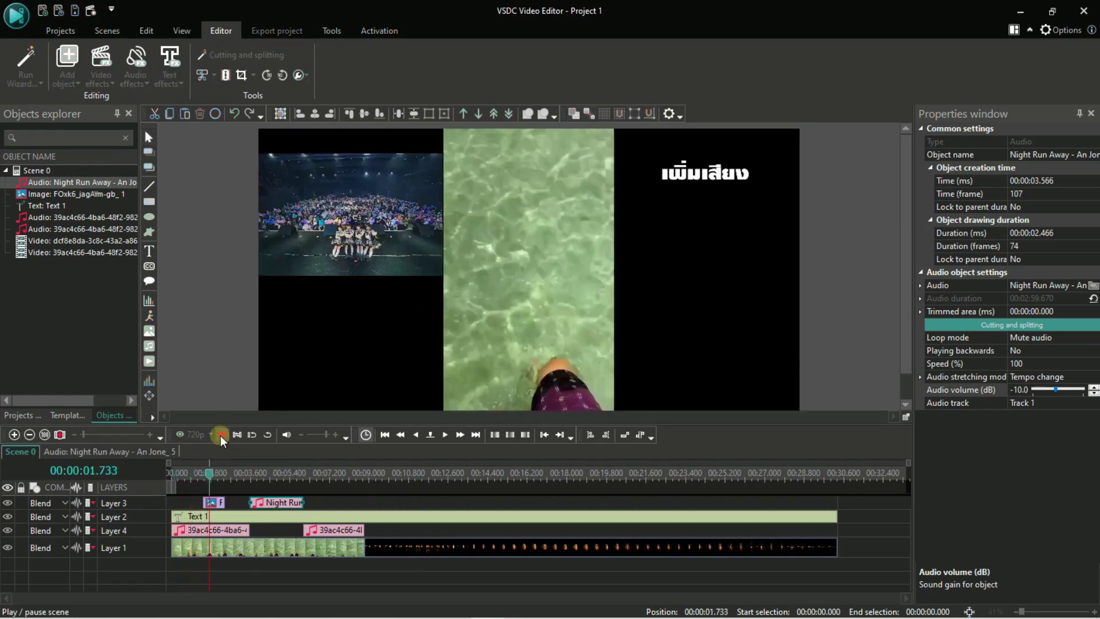
left_click(213, 473)
left_click_drag(213, 479, 171, 506)
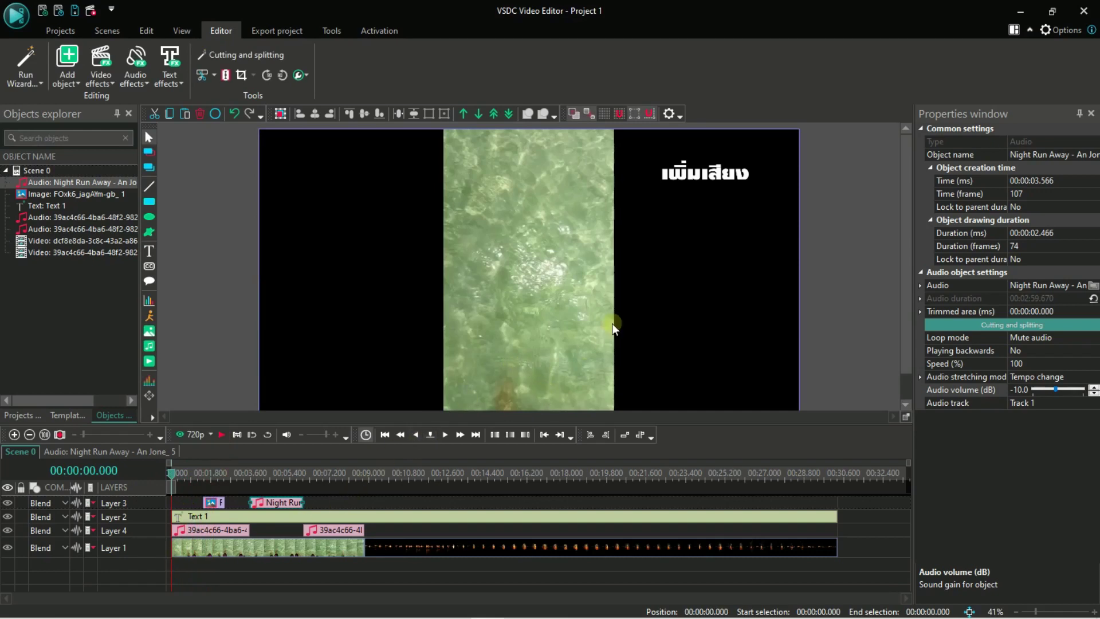
Select the title, and copy the text of item 8 from the topic list in Notepad.
left_click(706, 173)
left_click(455, 609)
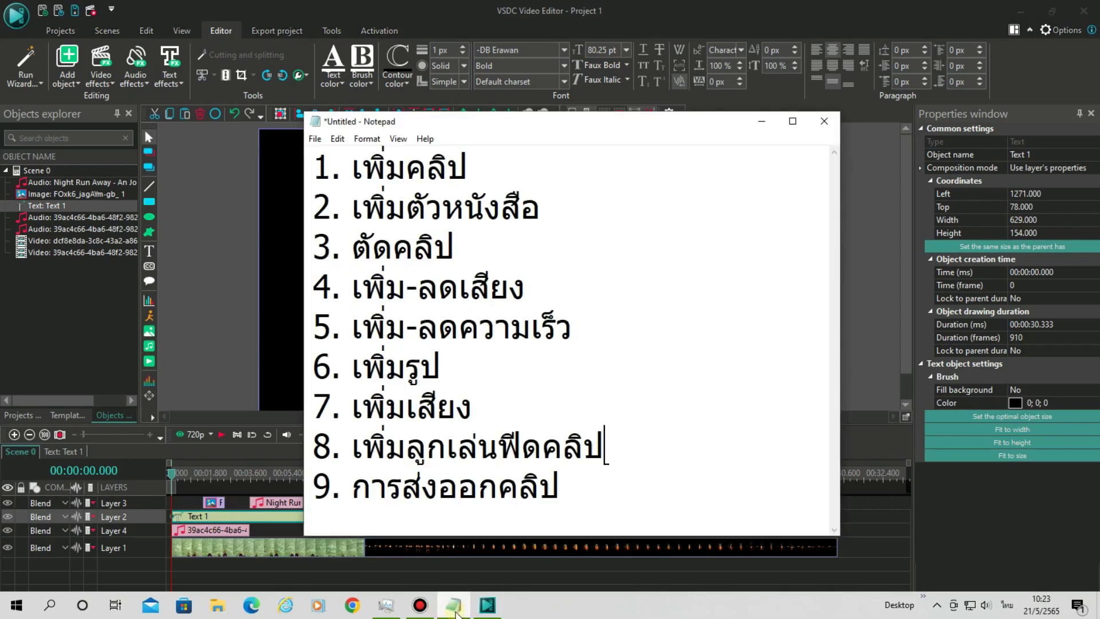
key("End")
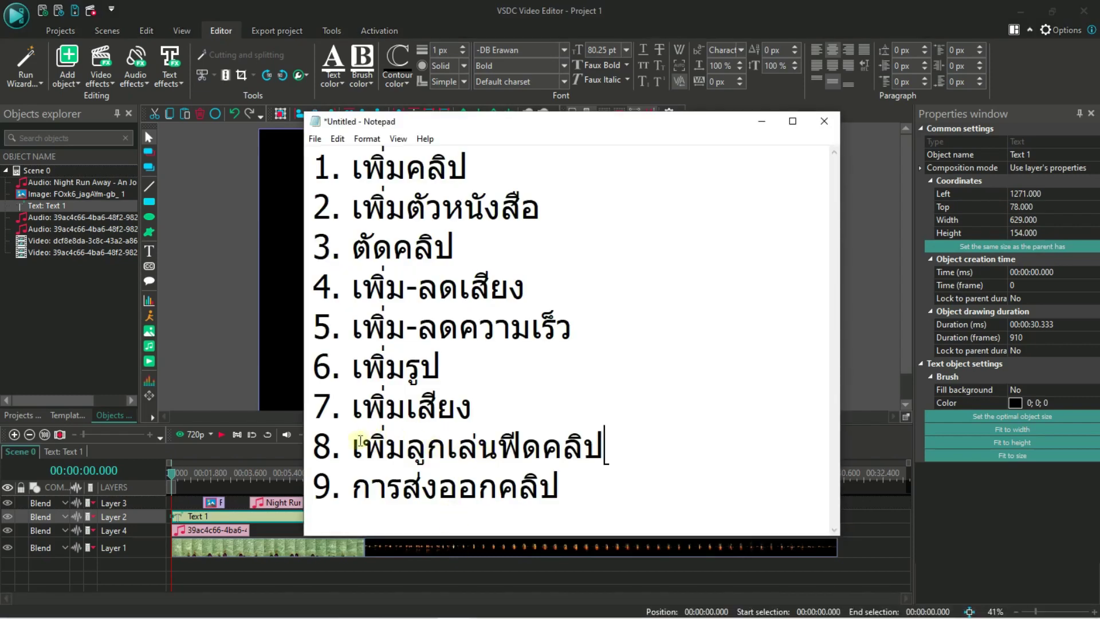
left_click_drag(352, 447, 606, 446)
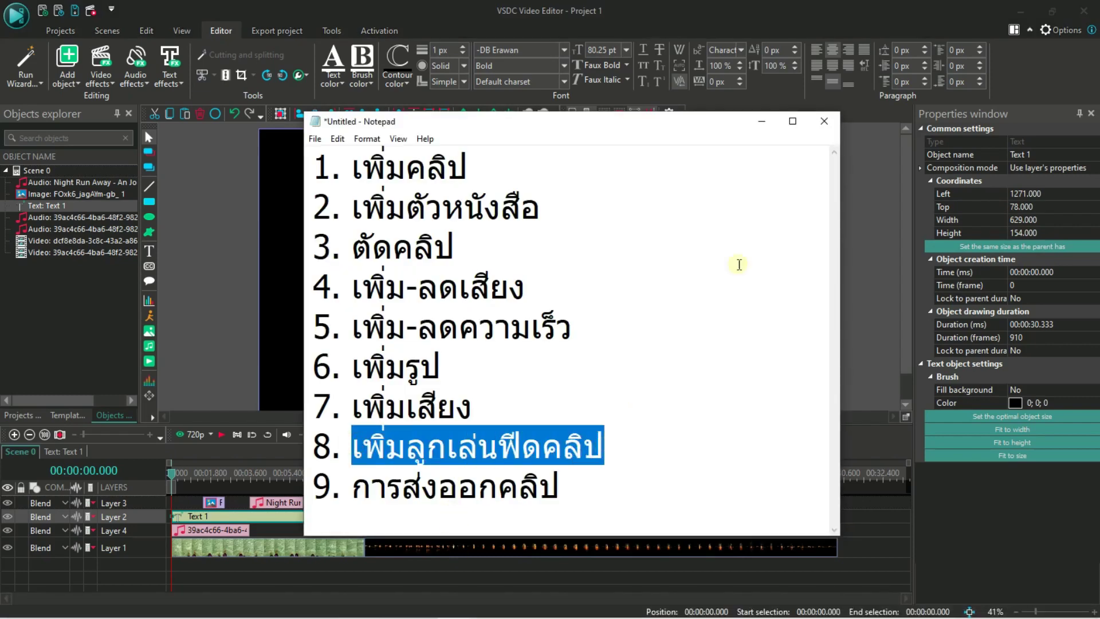
left_click(761, 121)
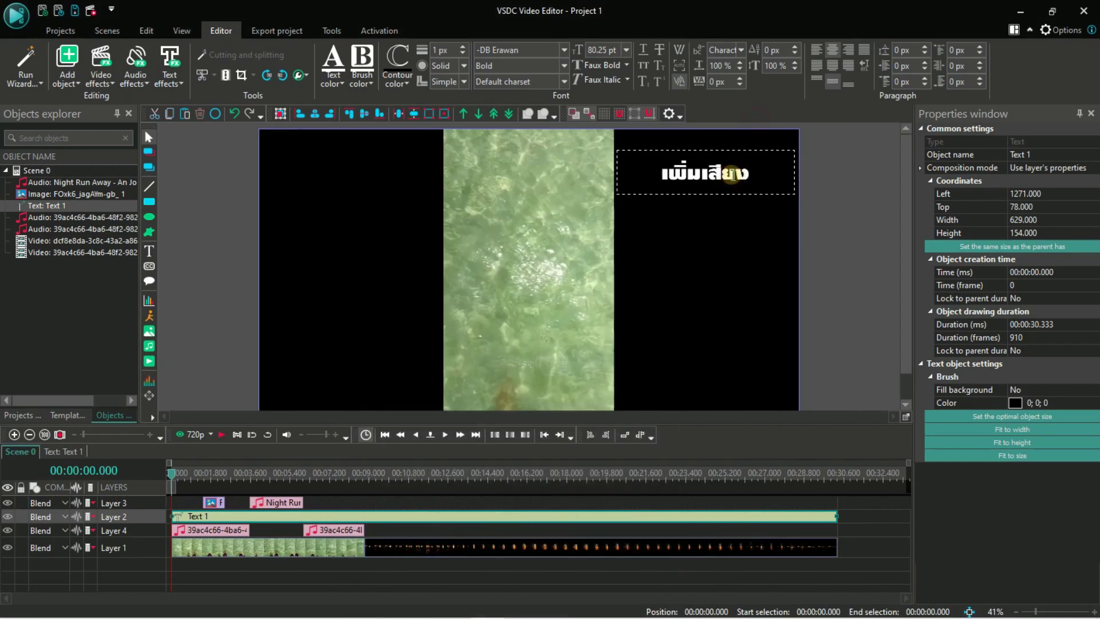
Try to replace the title's whole text with the copied item 8 text, and undo the change.
key("ctrl+a")
type("เพิ่มลูกเล่นให้คลิป")
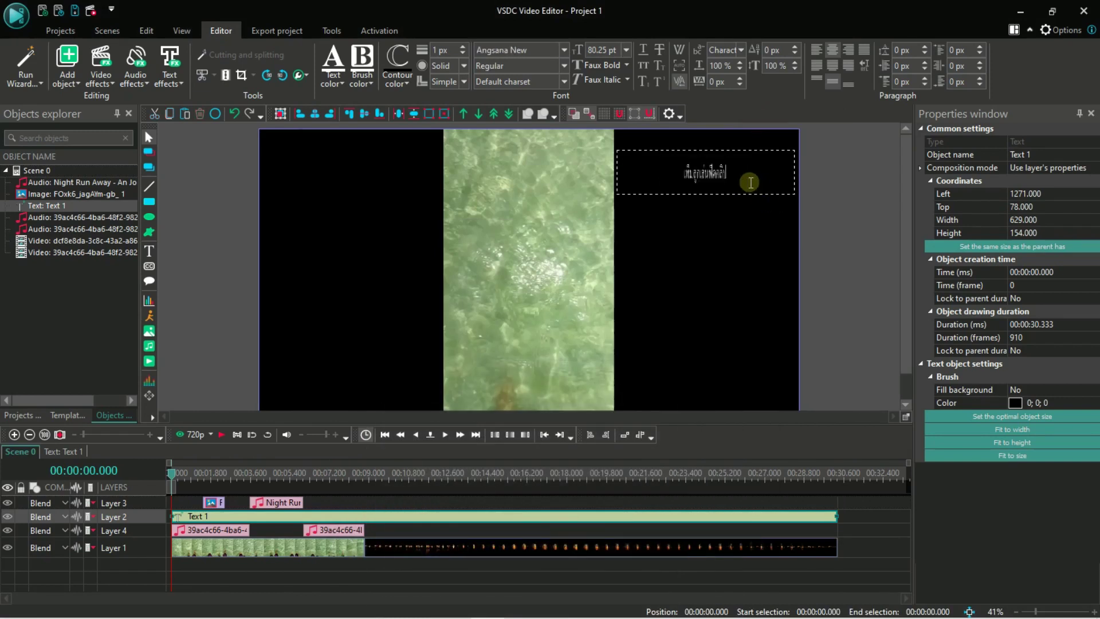
double_click(709, 176)
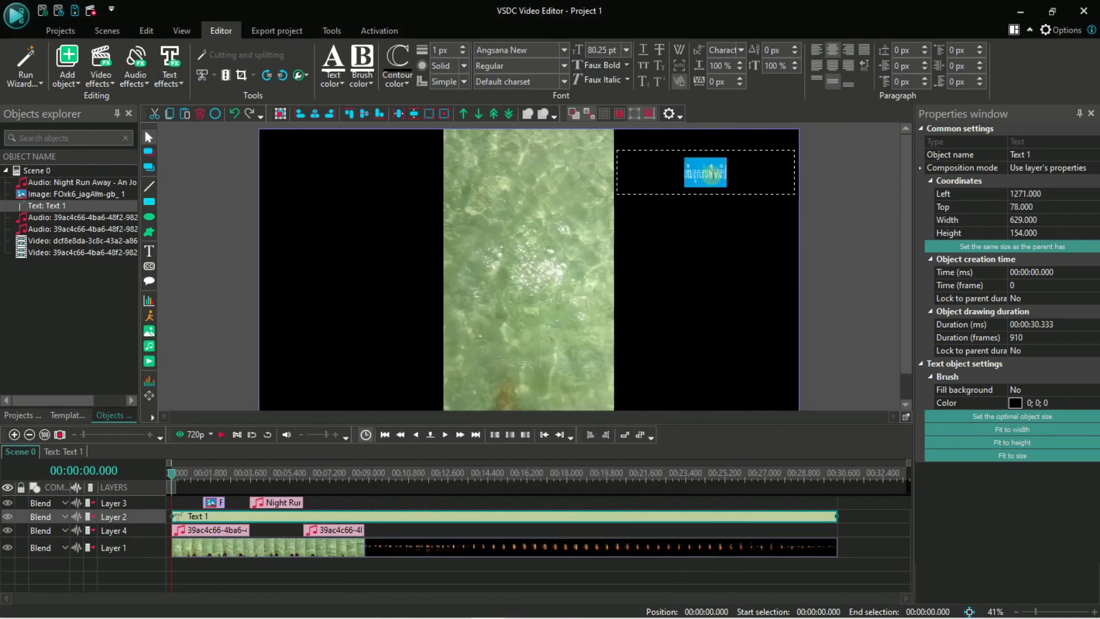
key("ctrl+z")
Try to paste the copied text to position over the title's selected text.
right_click(701, 166)
key("Escape")
left_click_drag(756, 171, 708, 172)
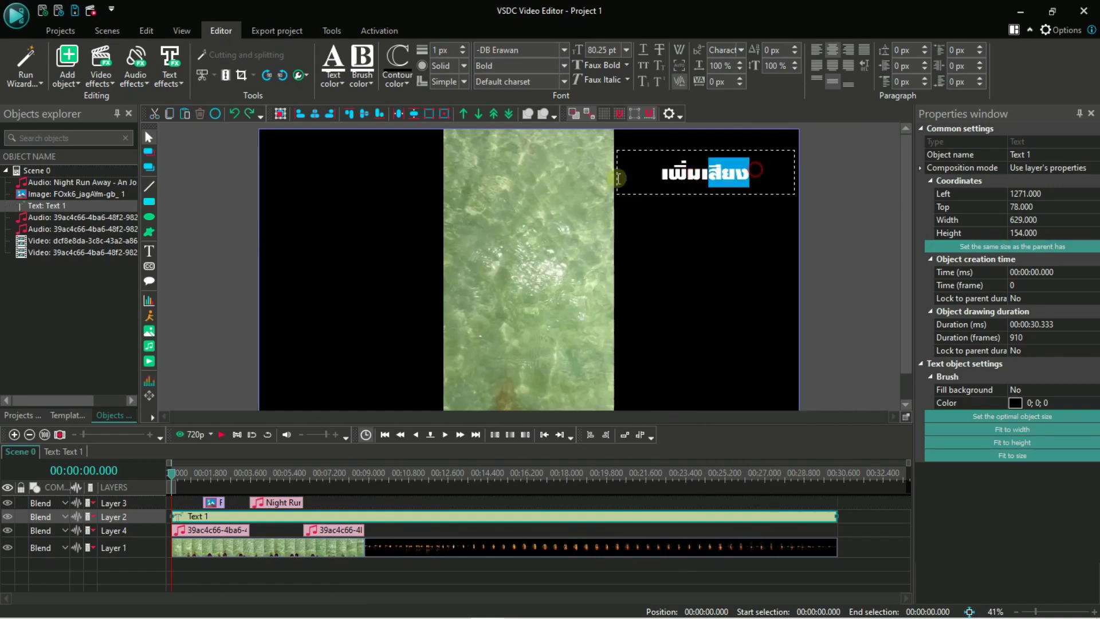
left_click_drag(619, 179, 610, 178)
right_click(690, 178)
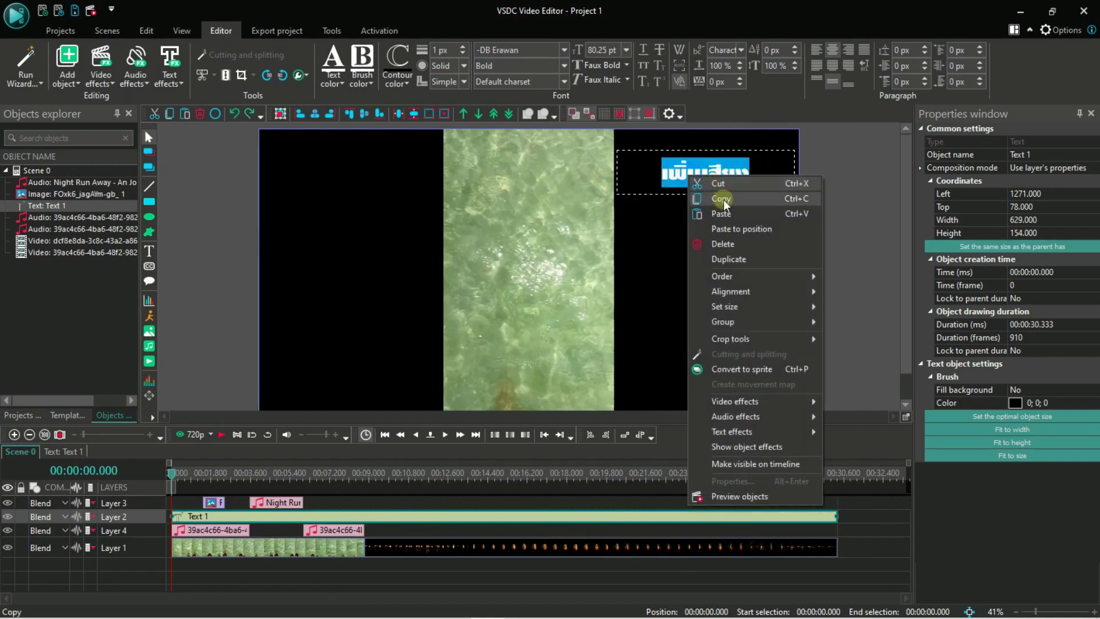
left_click(740, 232)
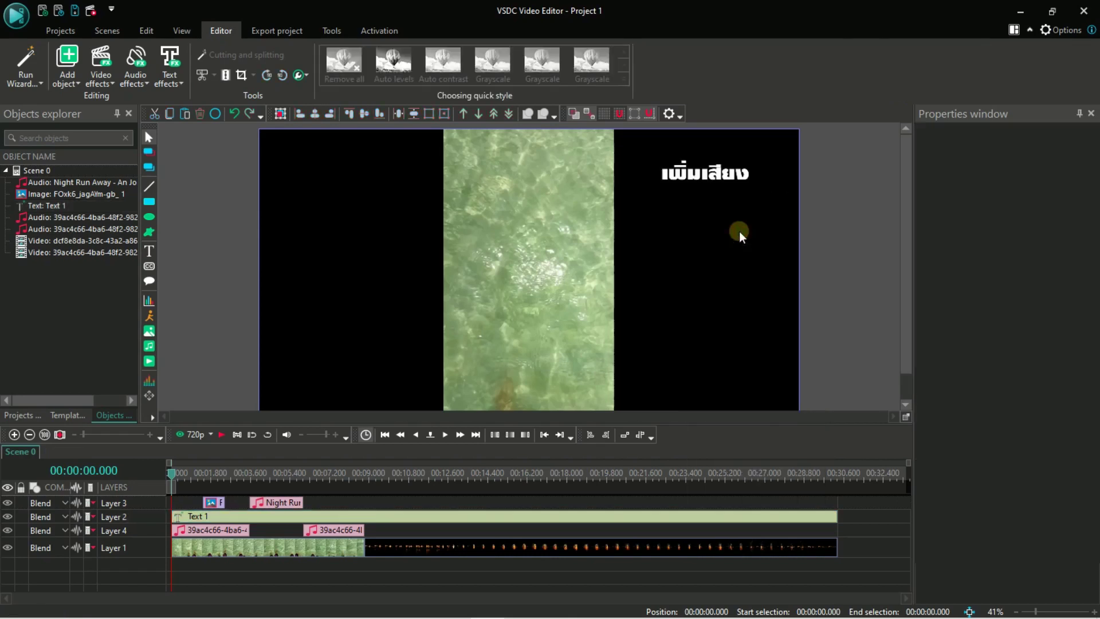
Reopen the title for editing, paste the copied text over all of it, and revert the paste.
double_click(721, 174)
left_click_drag(759, 173, 633, 174)
right_click(695, 172)
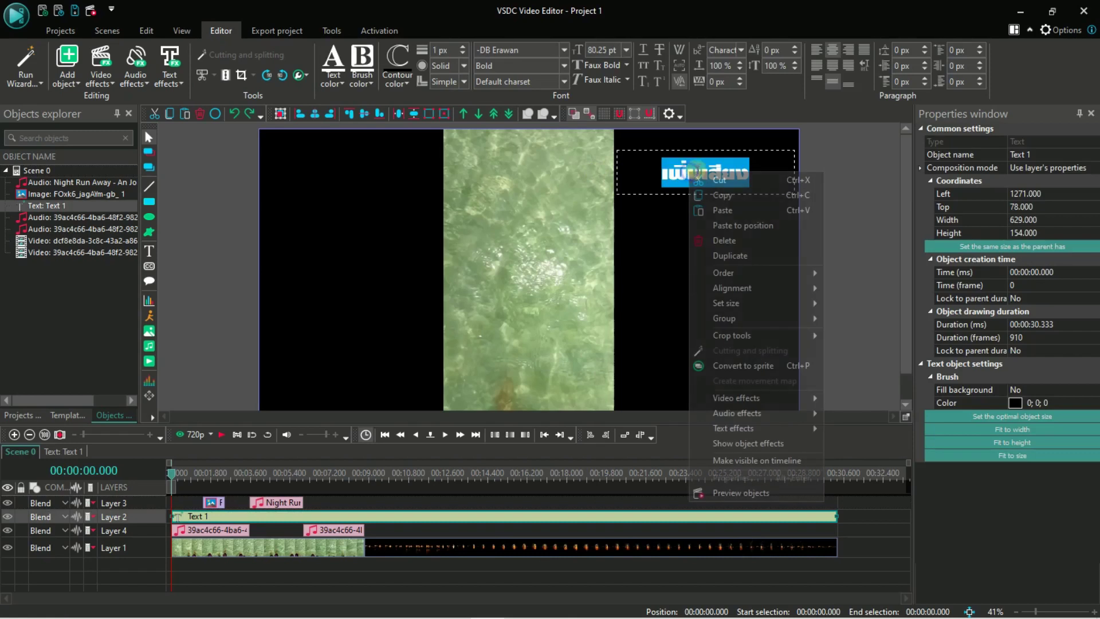
left_click(723, 210)
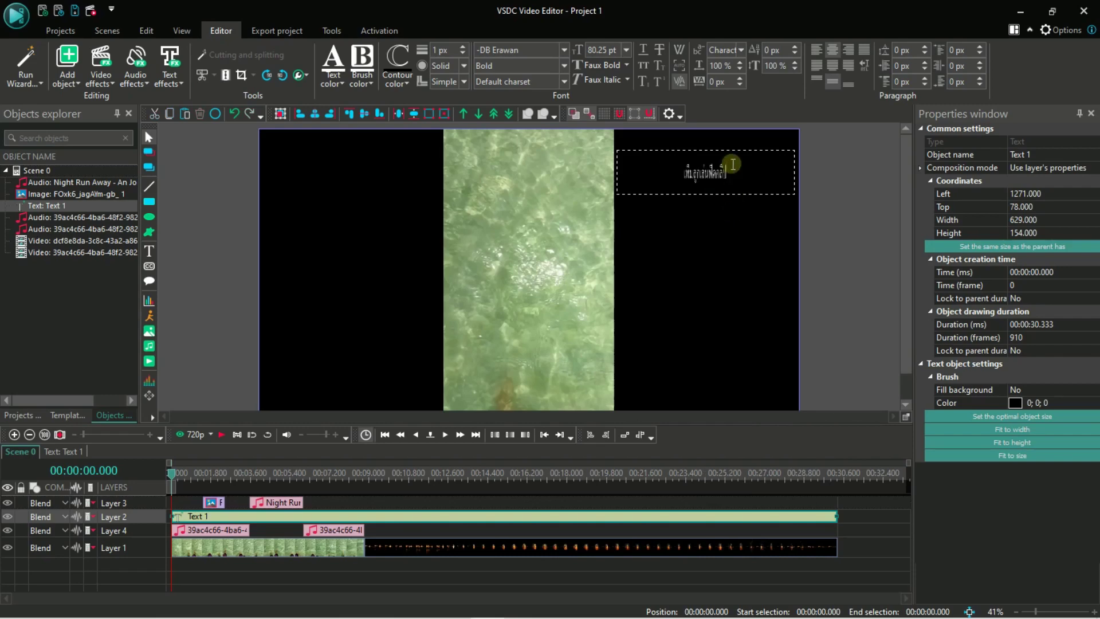
key("Escape")
Switch to the Notepad topic list and back to VSDC.
mouse_move(401, 612)
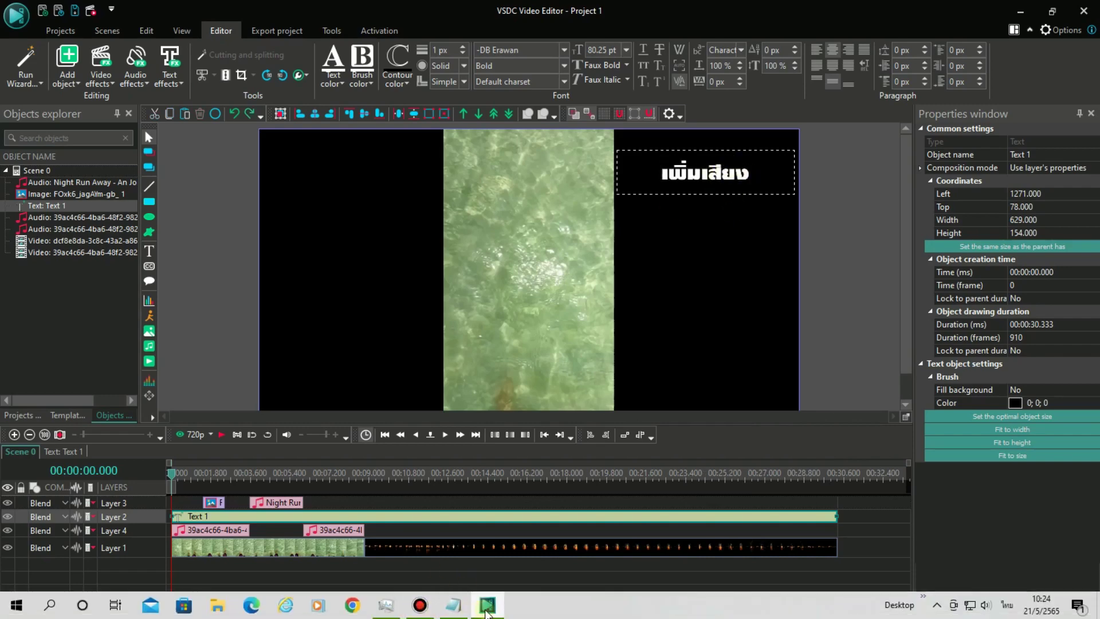
left_click(455, 606)
left_click(457, 606)
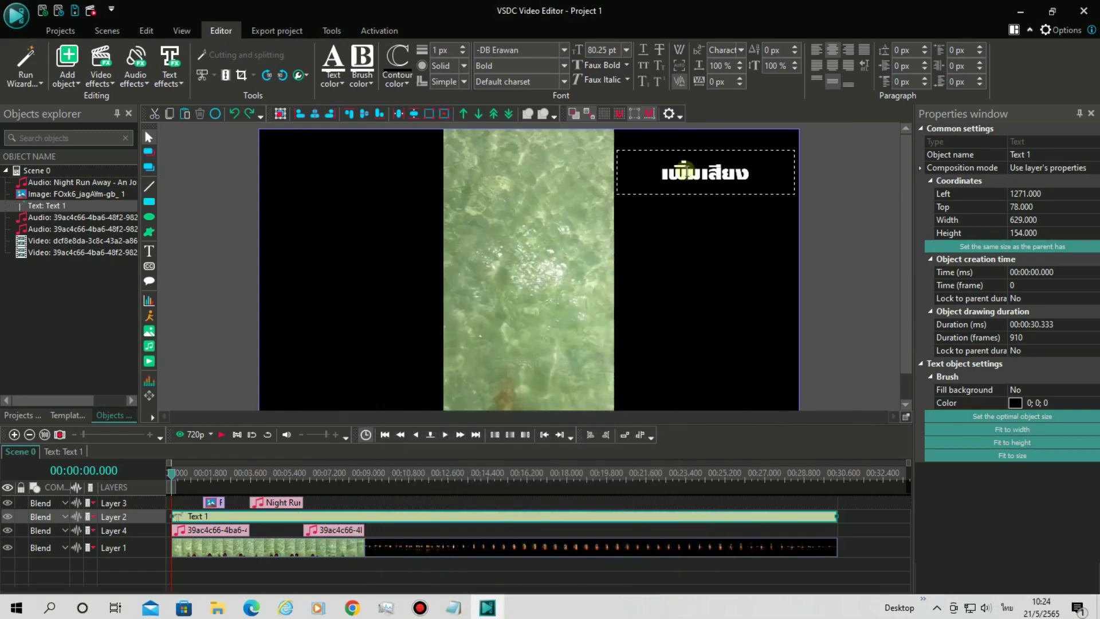
Retype the title's text as "เพิ่มลูกเล่นฟิด" and finish editing it.
type("เพิ่มลูกเล่นฟีดคลิป")
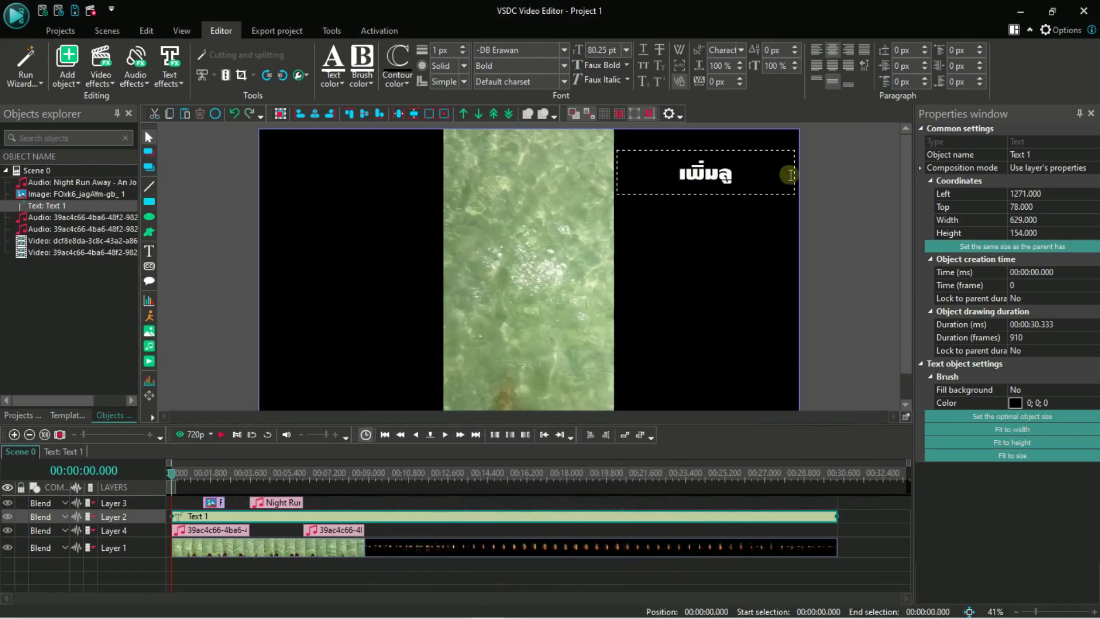
type("กล่น")
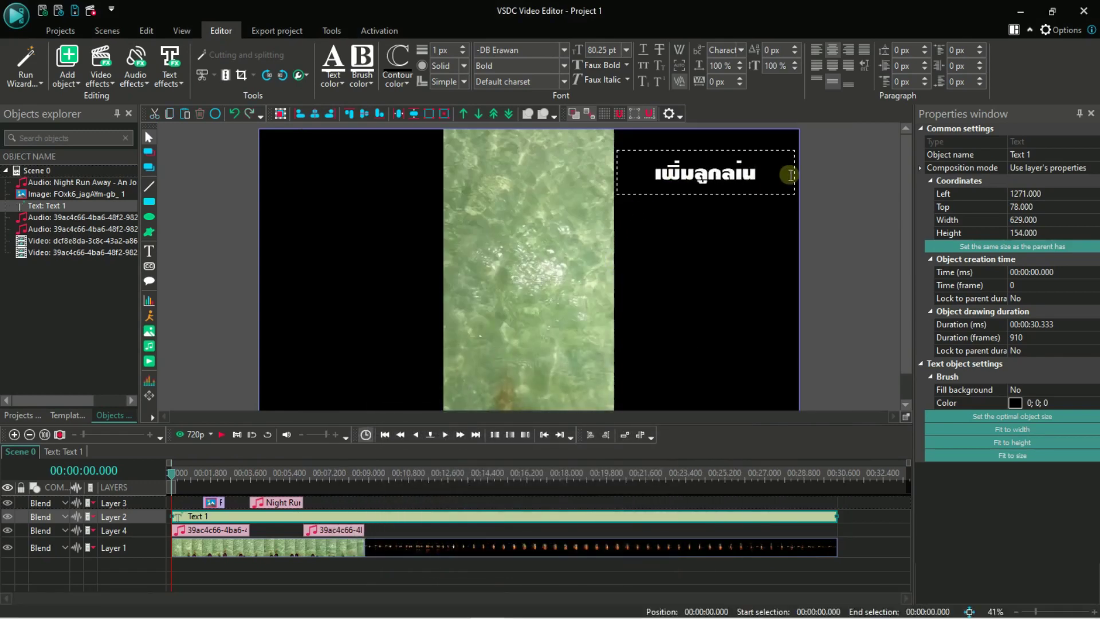
key("BackSpace")
key("BackSpace")
key("BackSpace")
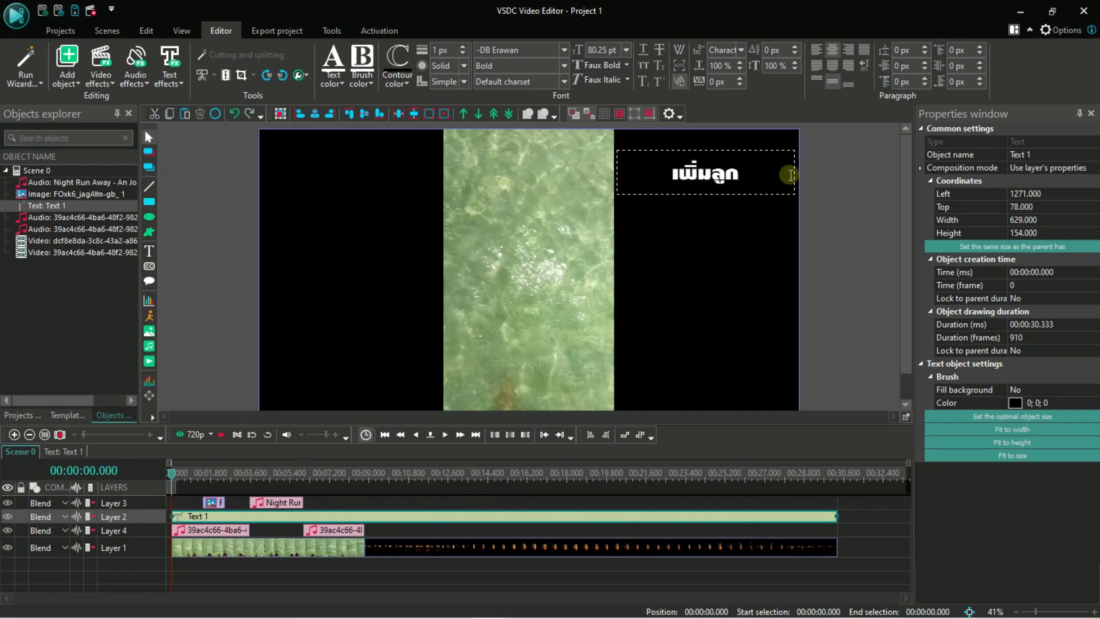
type("เล่นฟ")
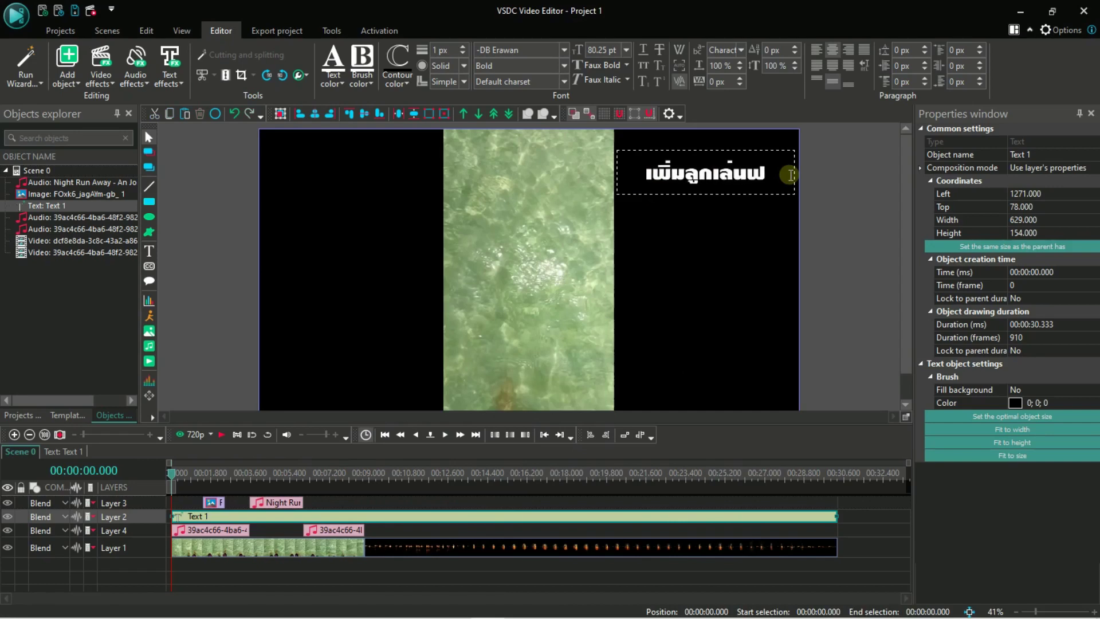
type("ิด")
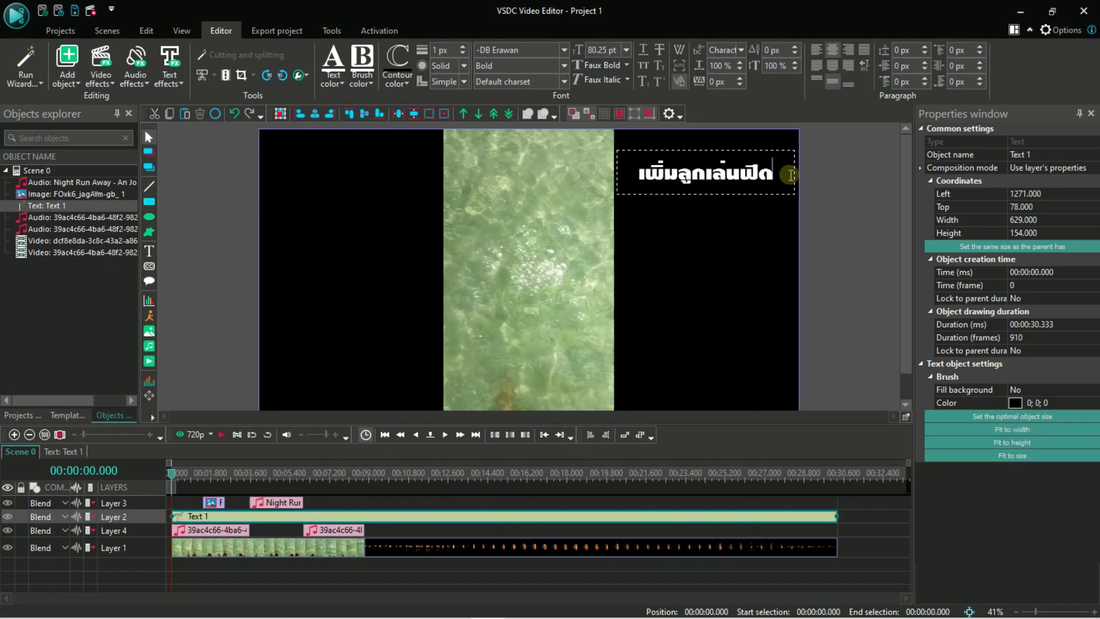
left_click(823, 236)
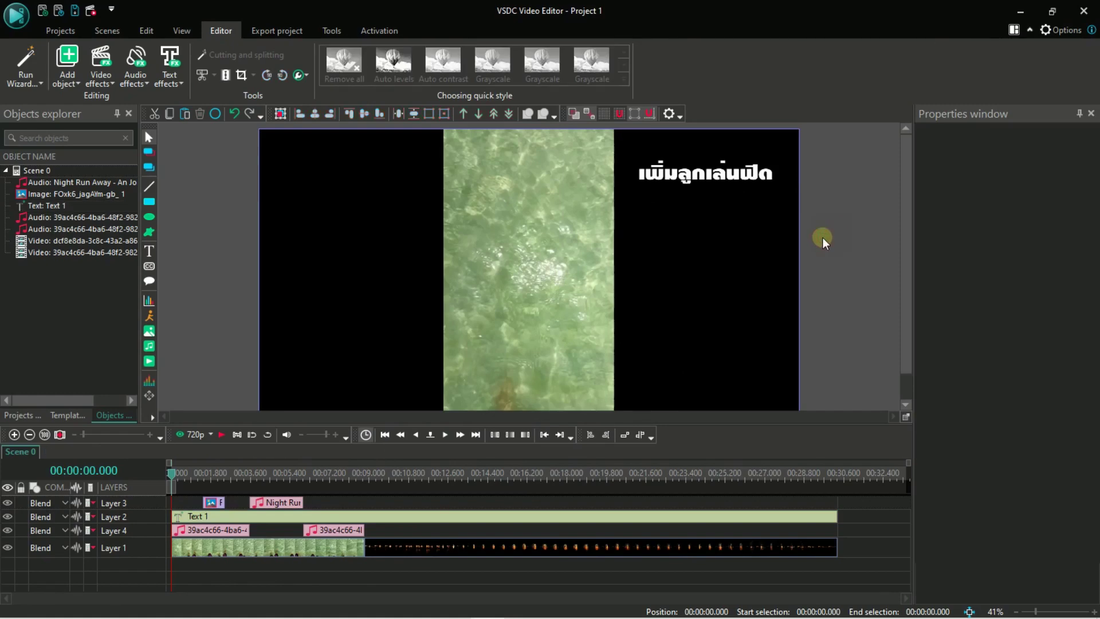
Open the first video clip on Layer 1 and add a Fade In transparency effect from the start of the scene.
left_click(273, 555)
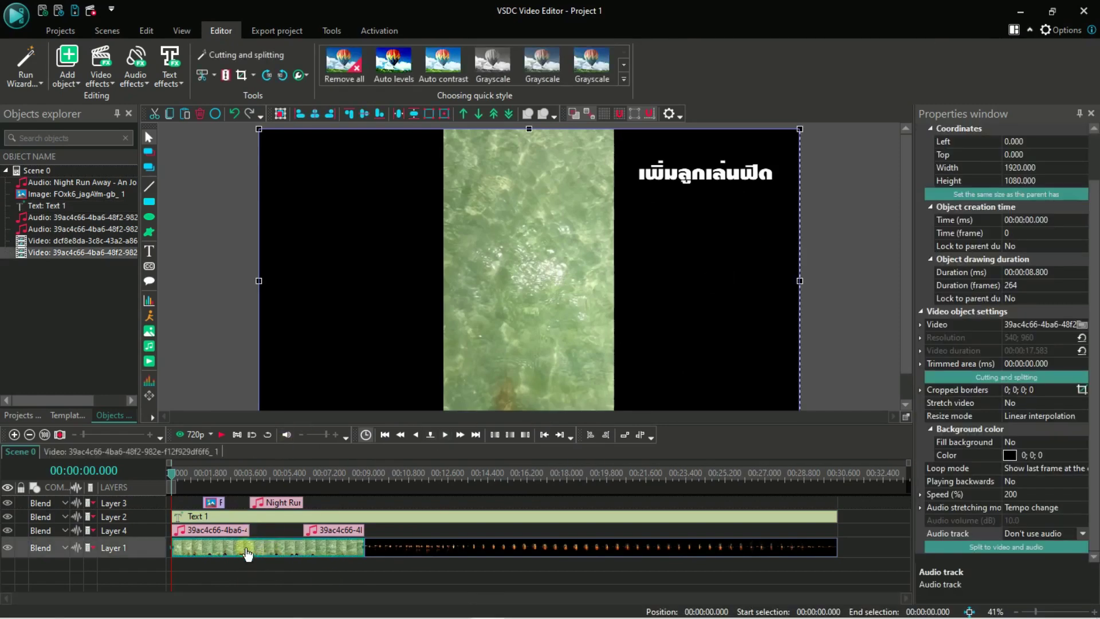
double_click(250, 551)
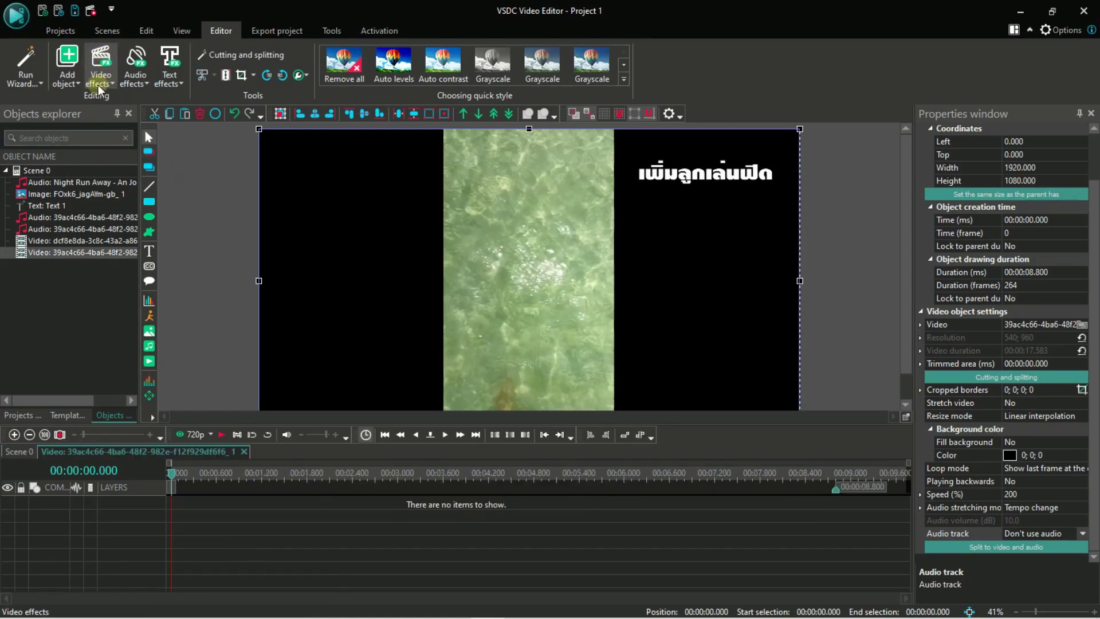
left_click(109, 78)
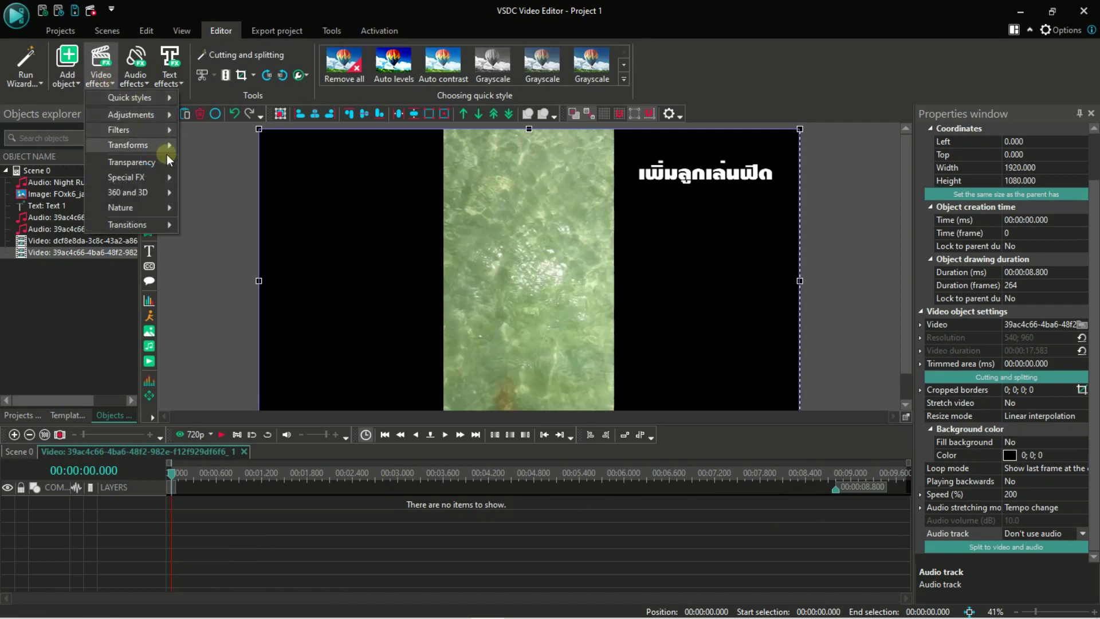
mouse_move(162, 162)
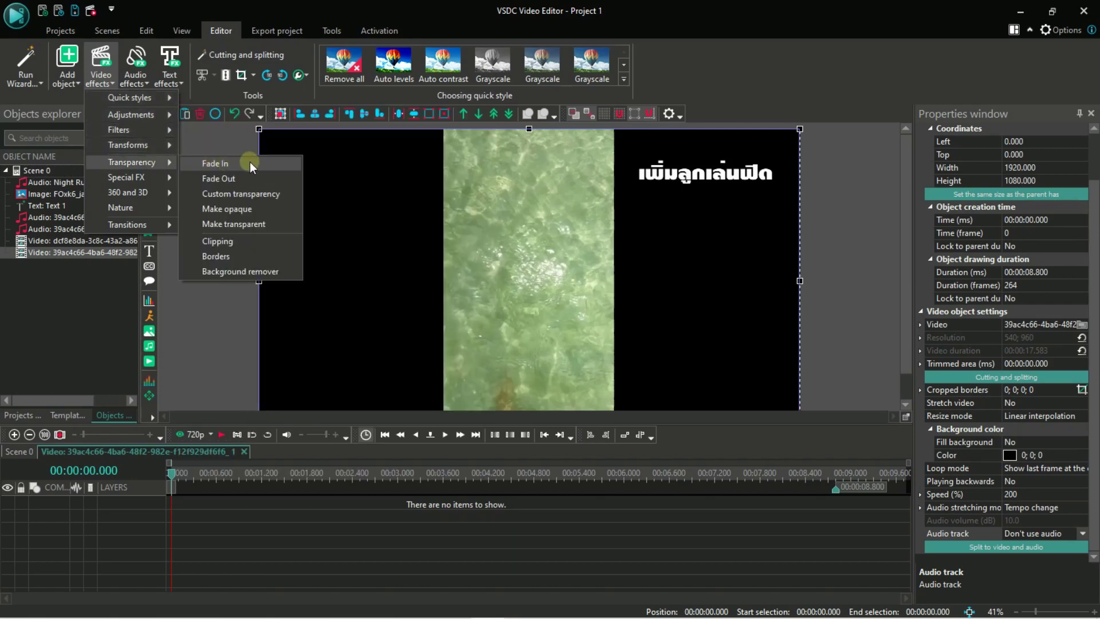
left_click(250, 163)
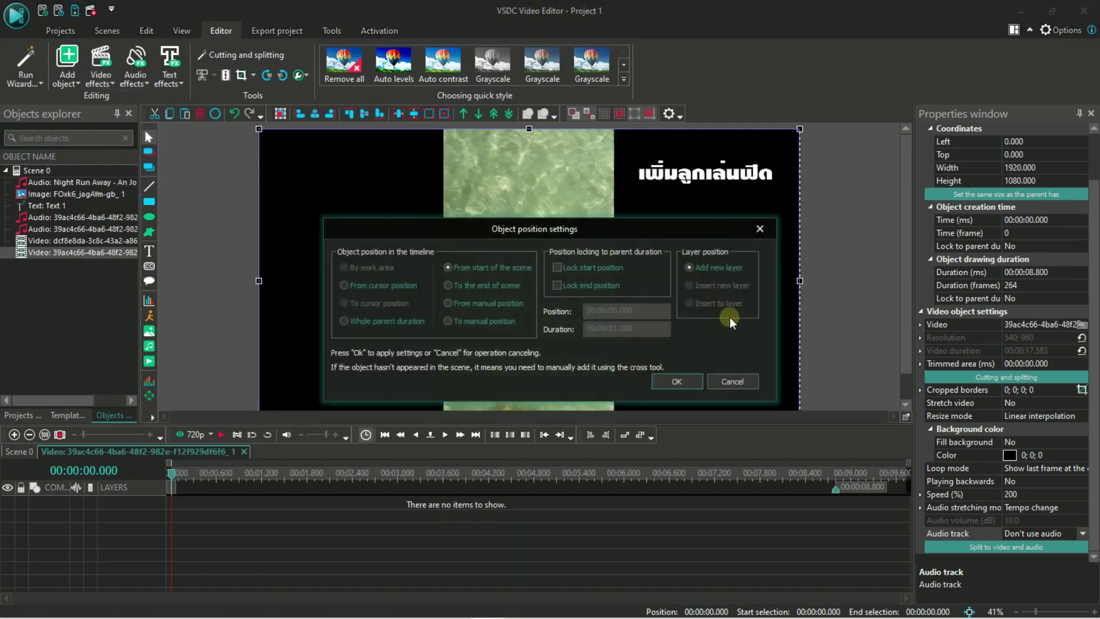
left_click(674, 380)
Add a Fade Out transparency effect to the end of the first video clip.
left_click(92, 81)
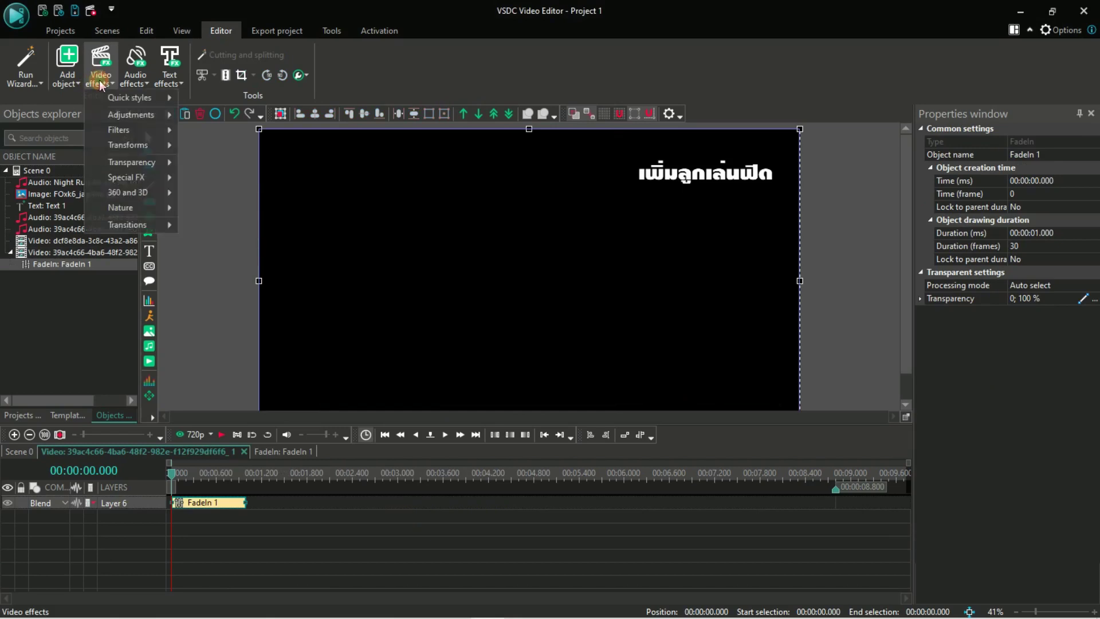
mouse_move(163, 164)
left_click(235, 179)
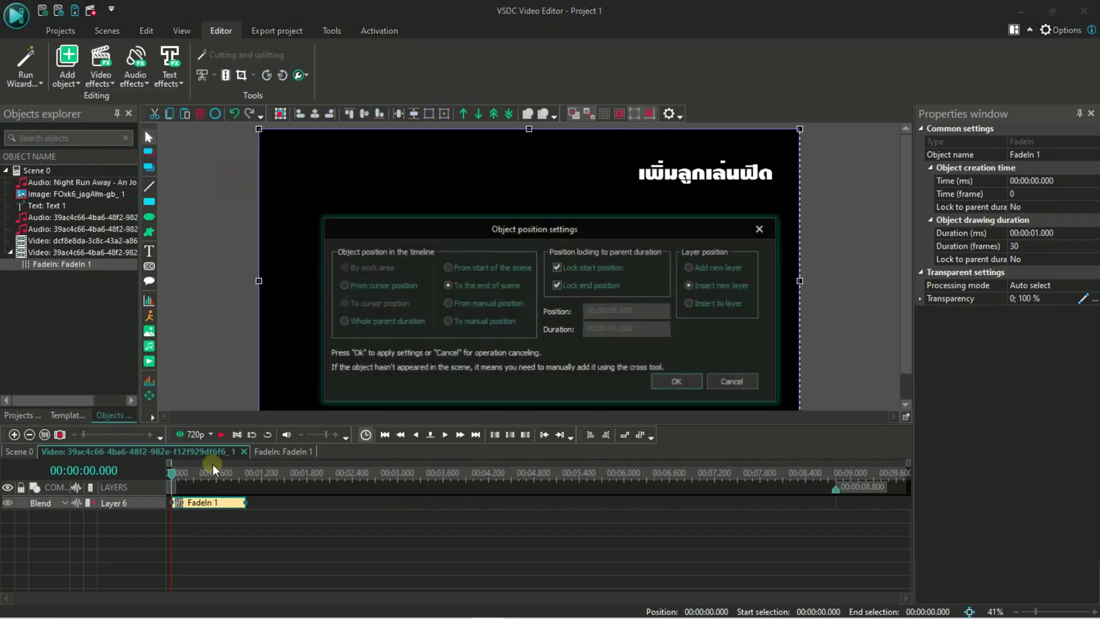
left_click(680, 382)
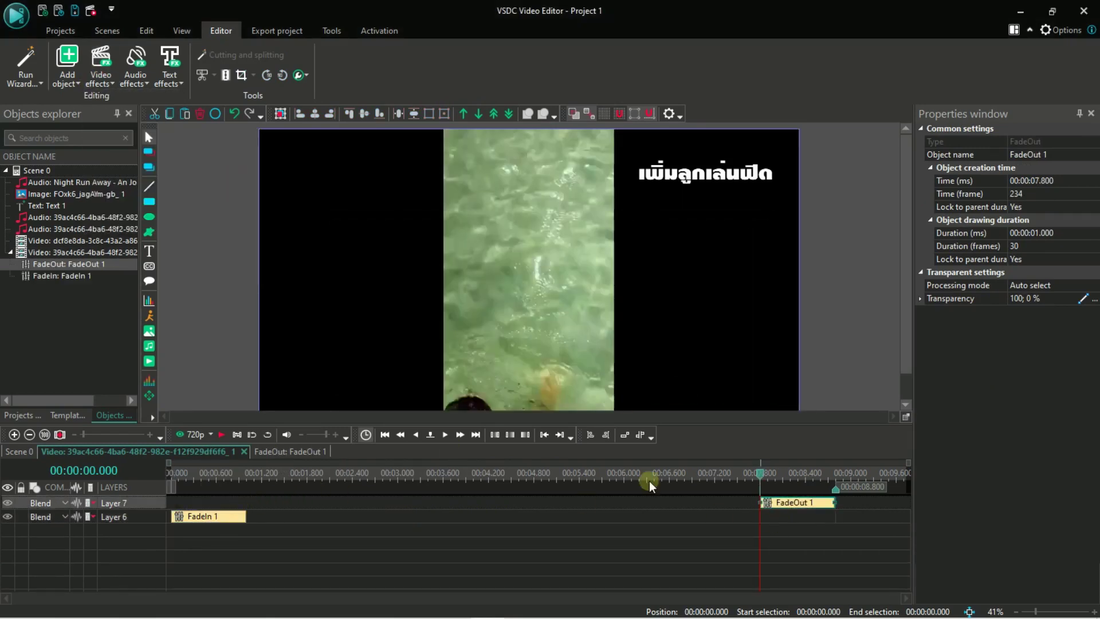
left_click(136, 71)
mouse_move(186, 102)
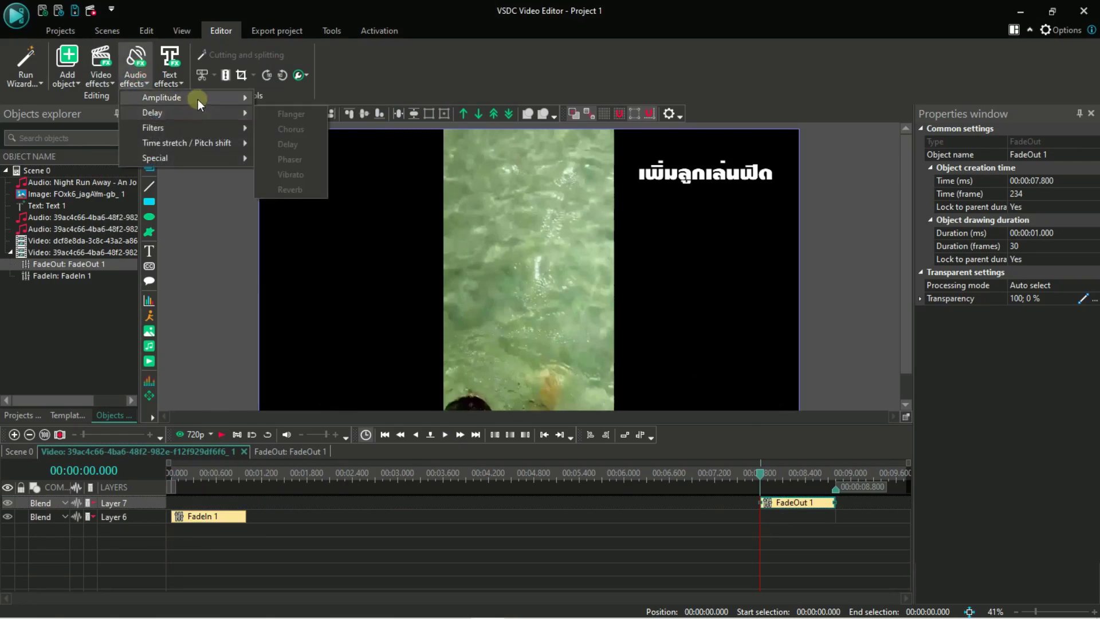
left_click(409, 561)
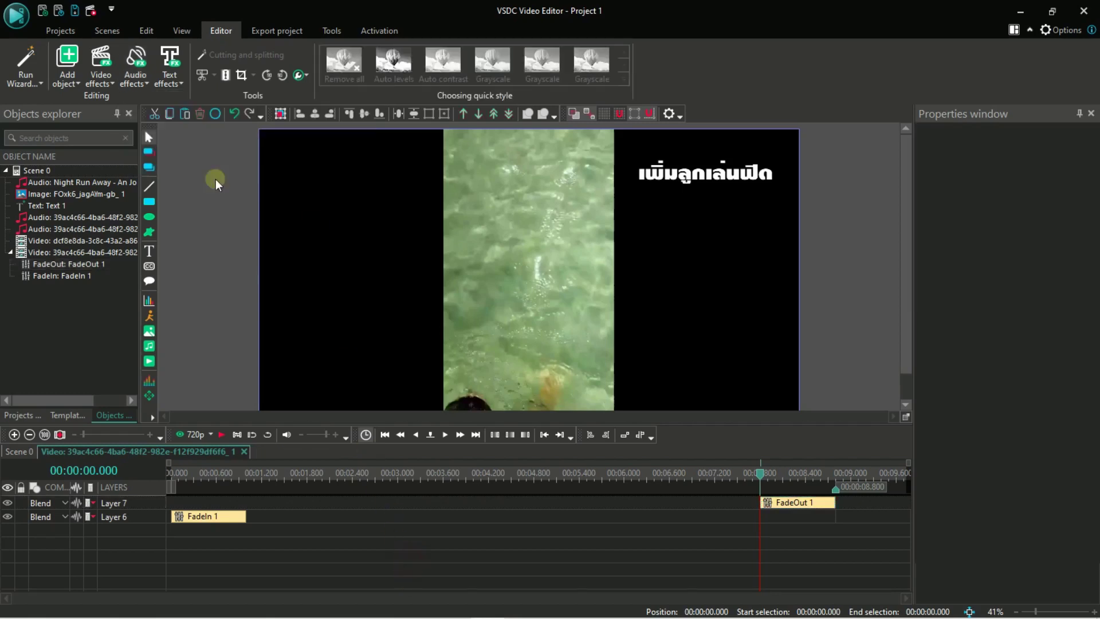
left_click(144, 71)
mouse_move(174, 100)
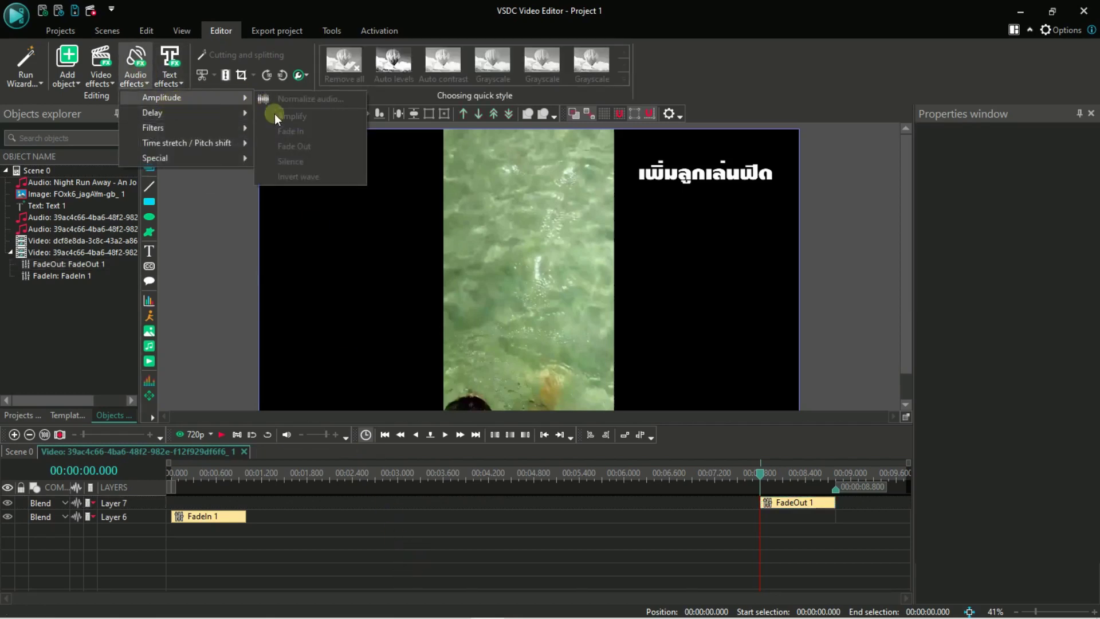
left_click(370, 528)
Return to Scene 0, open the first audio clip on Layer 4, and add an audio Fade In effect.
left_click(27, 452)
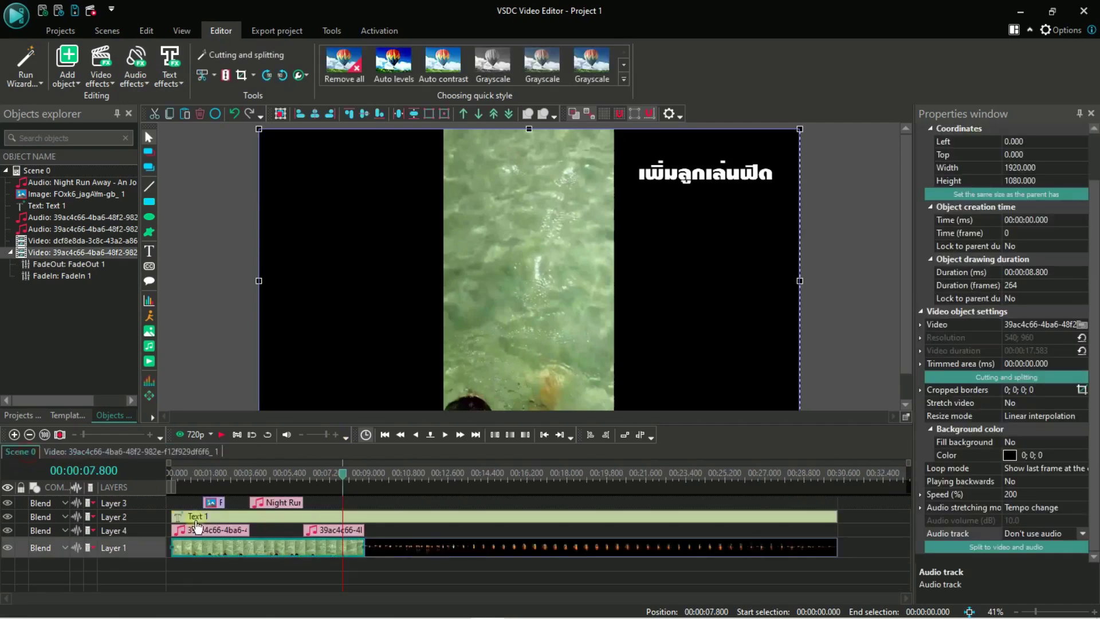
left_click(232, 530)
double_click(229, 530)
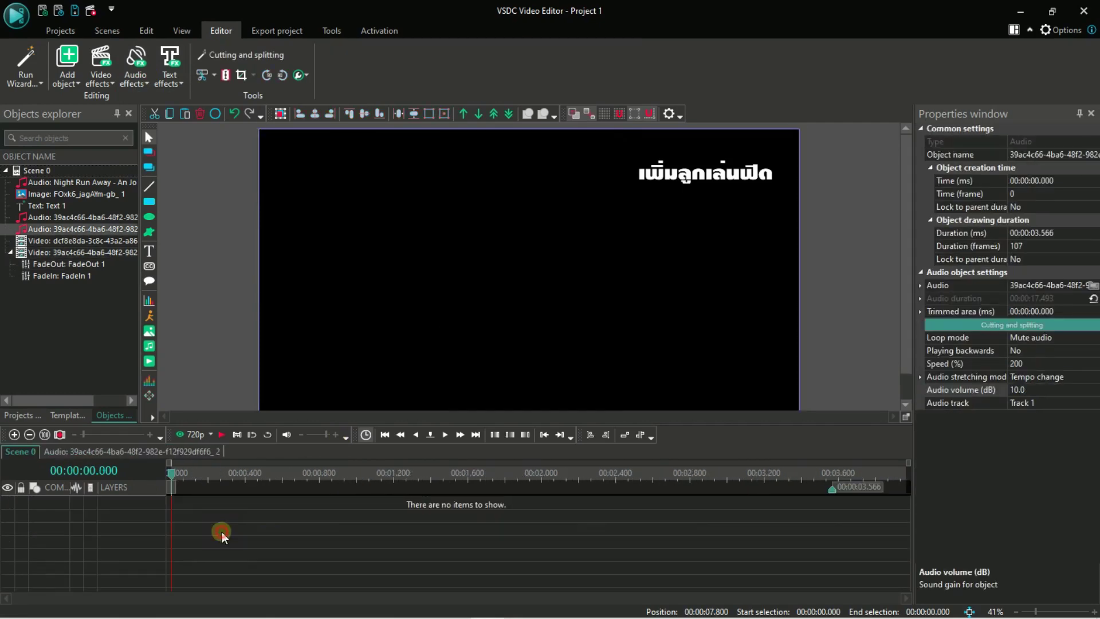
left_click(136, 76)
mouse_move(182, 100)
left_click(321, 122)
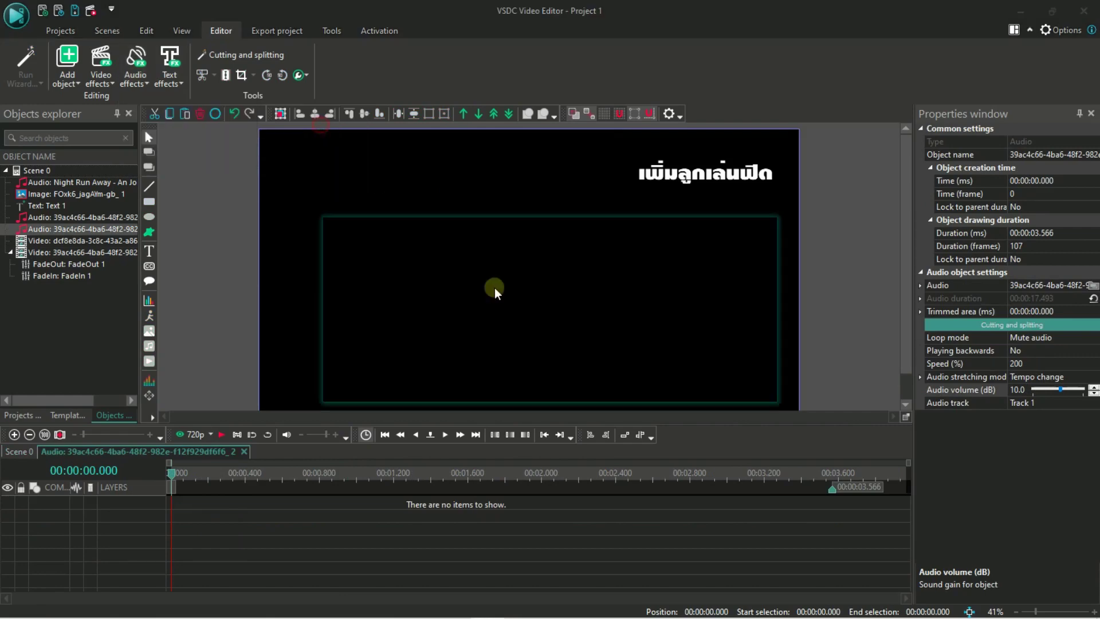
left_click(669, 383)
Return to Scene 0, open the second audio clip on Layer 4, and add an audio Fade Out effect to its end.
left_click(19, 451)
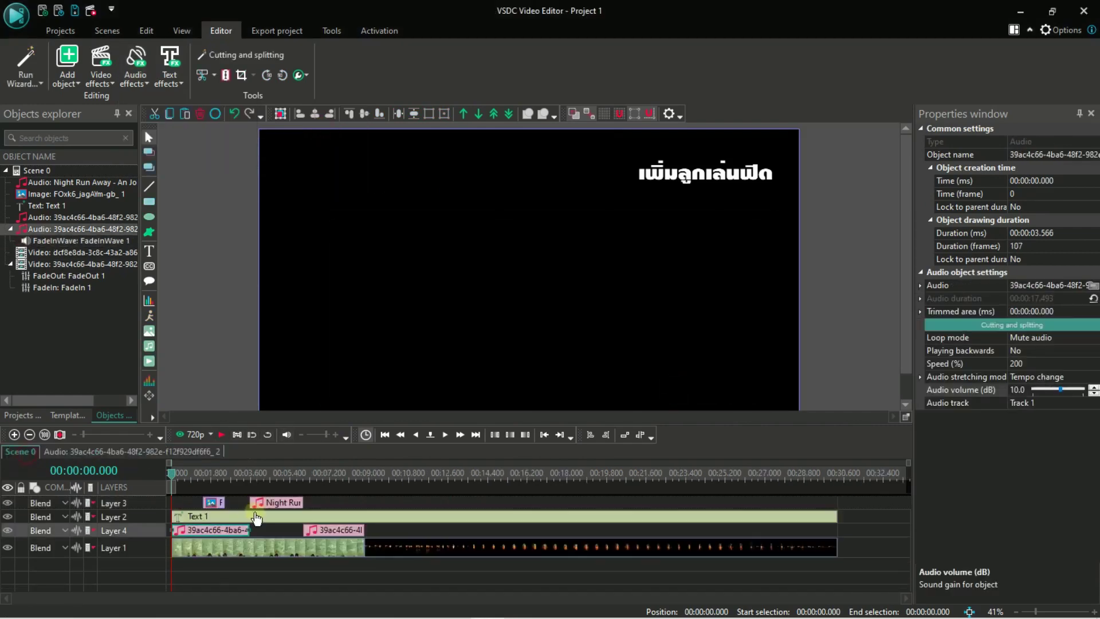
left_click(335, 536)
double_click(341, 535)
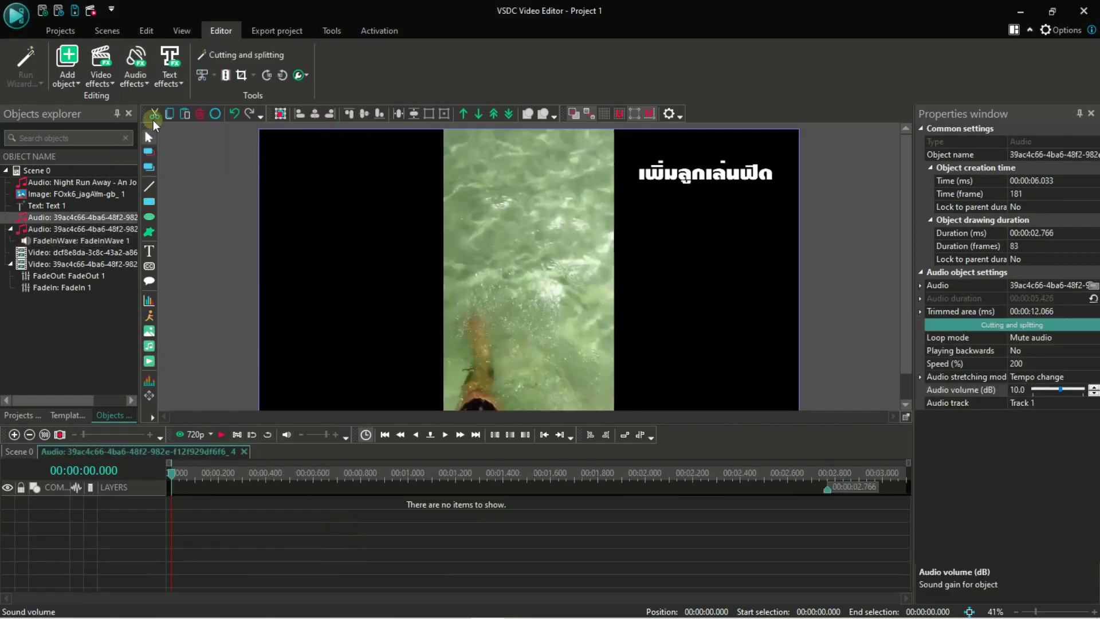
left_click(136, 75)
mouse_move(174, 102)
left_click(309, 144)
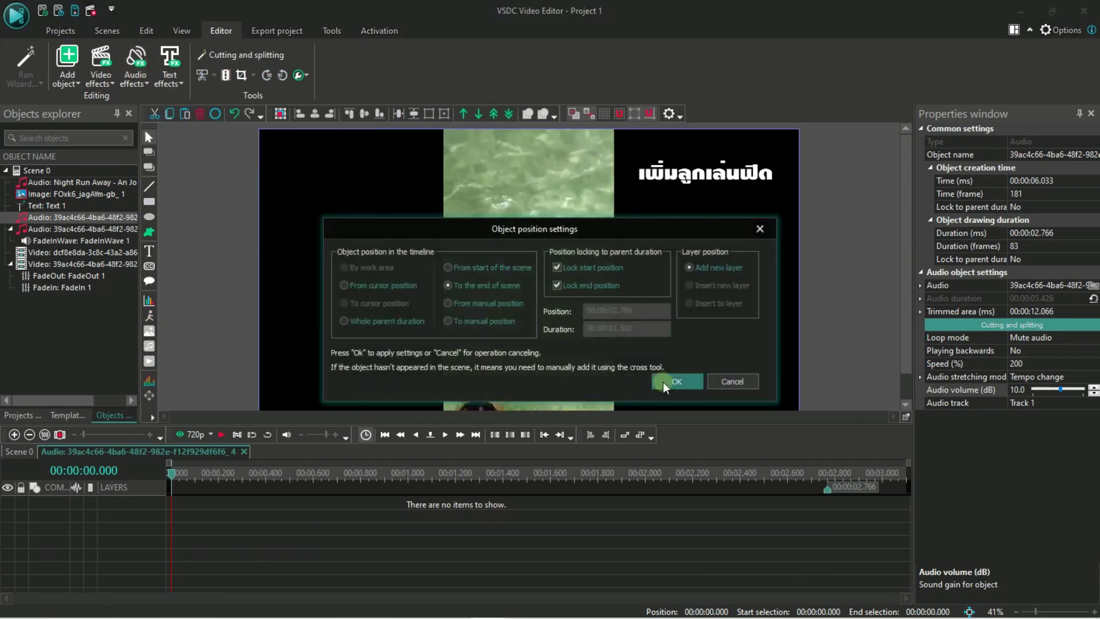
left_click(668, 380)
Return to Scene 0, open the second video clip on Layer 1, and add a Fade In transparency effect from its start.
left_click(19, 452)
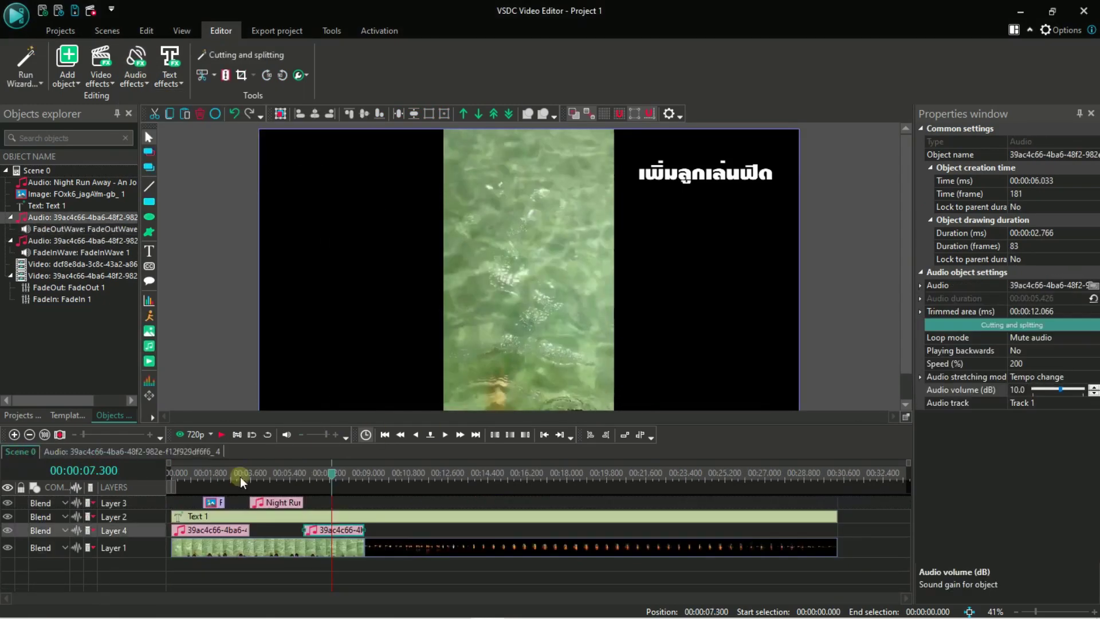
left_click(473, 547)
left_click(528, 549)
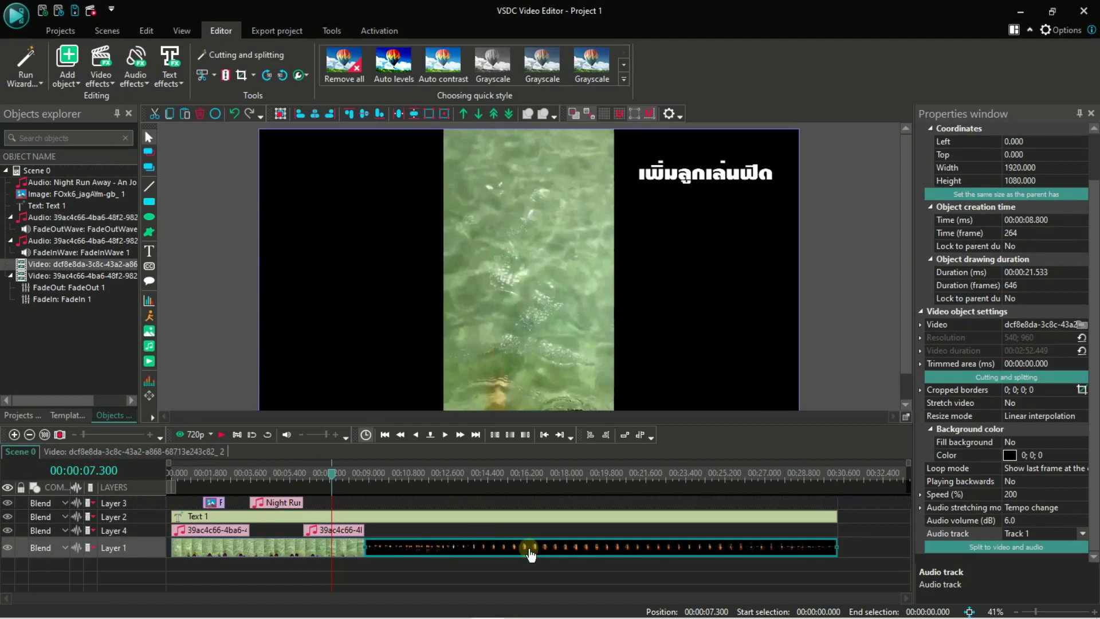
double_click(534, 550)
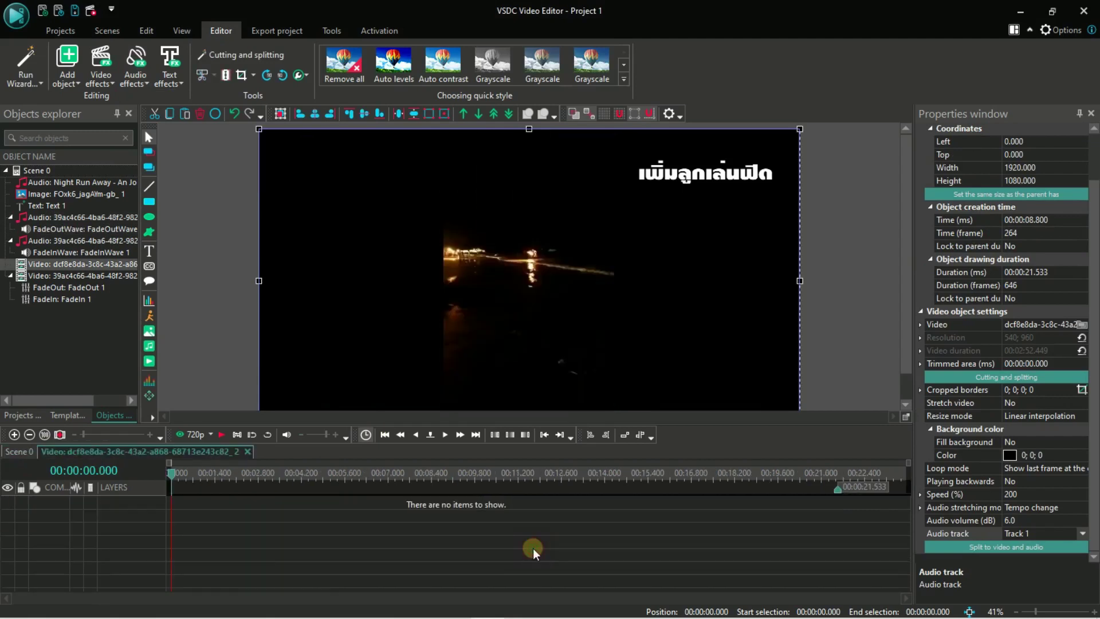
left_click(101, 68)
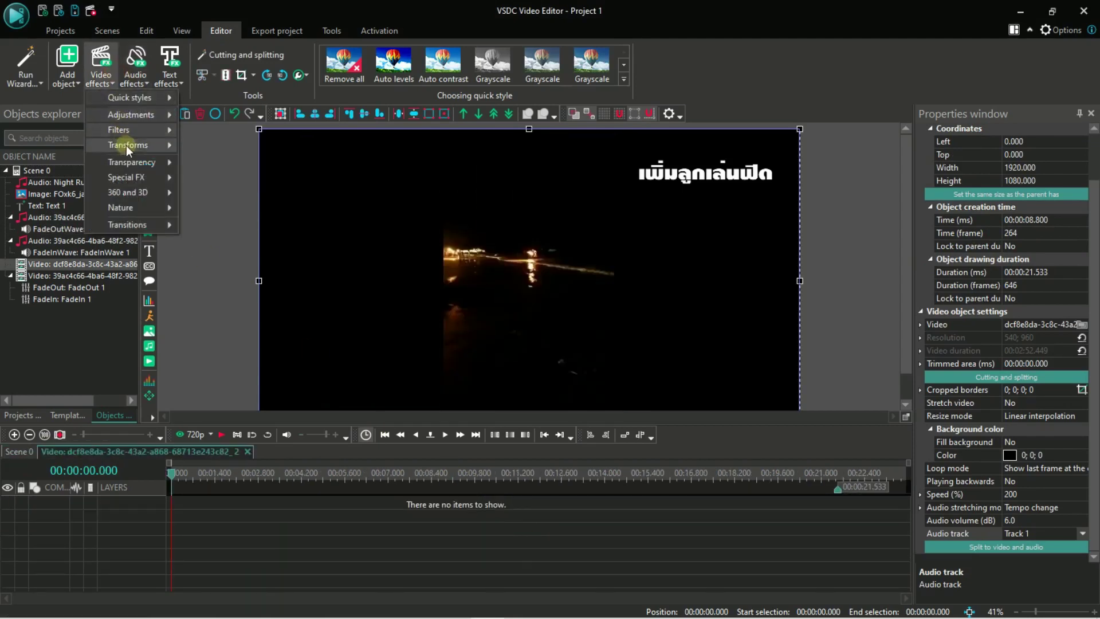
mouse_move(136, 164)
left_click(275, 169)
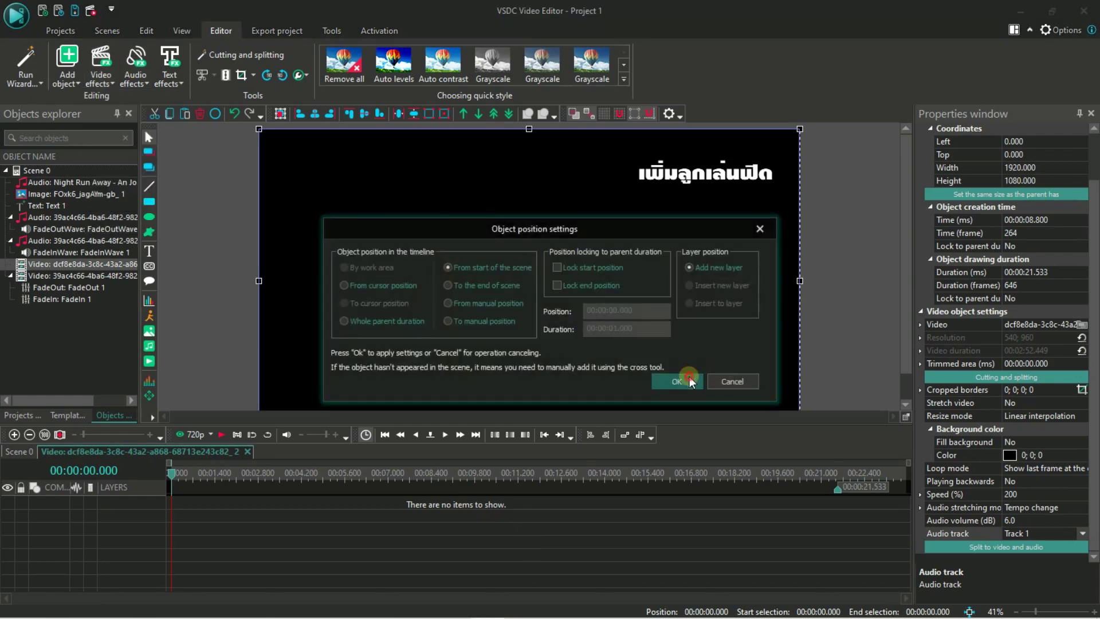
left_click(659, 380)
Add a Fade Out transparency effect to the end of the second video clip.
left_click(106, 80)
mouse_move(204, 168)
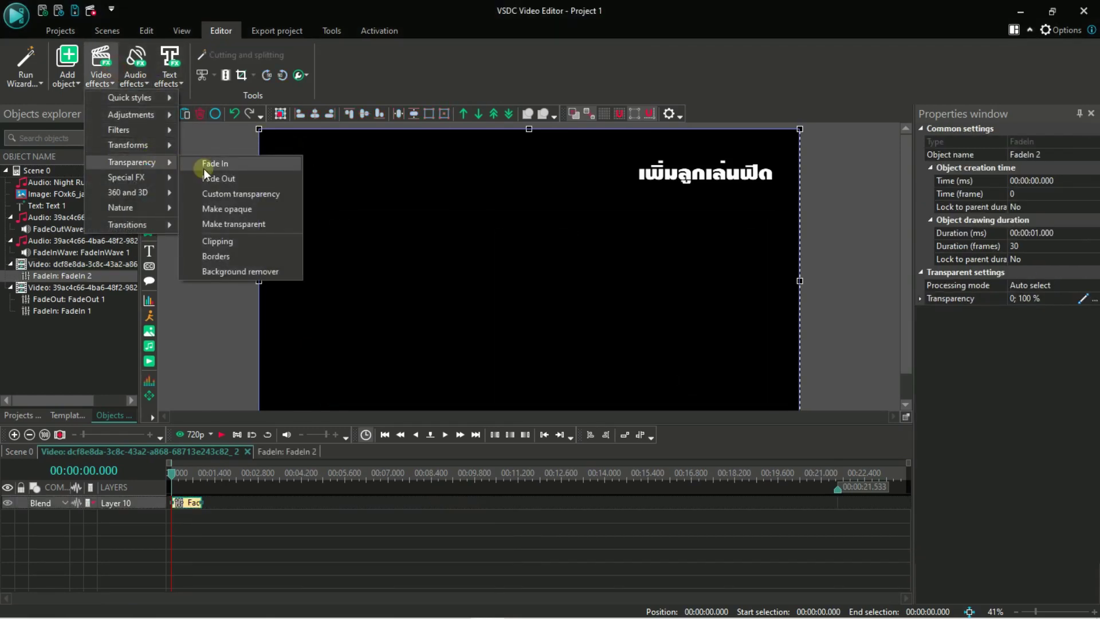
left_click(270, 183)
left_click(673, 378)
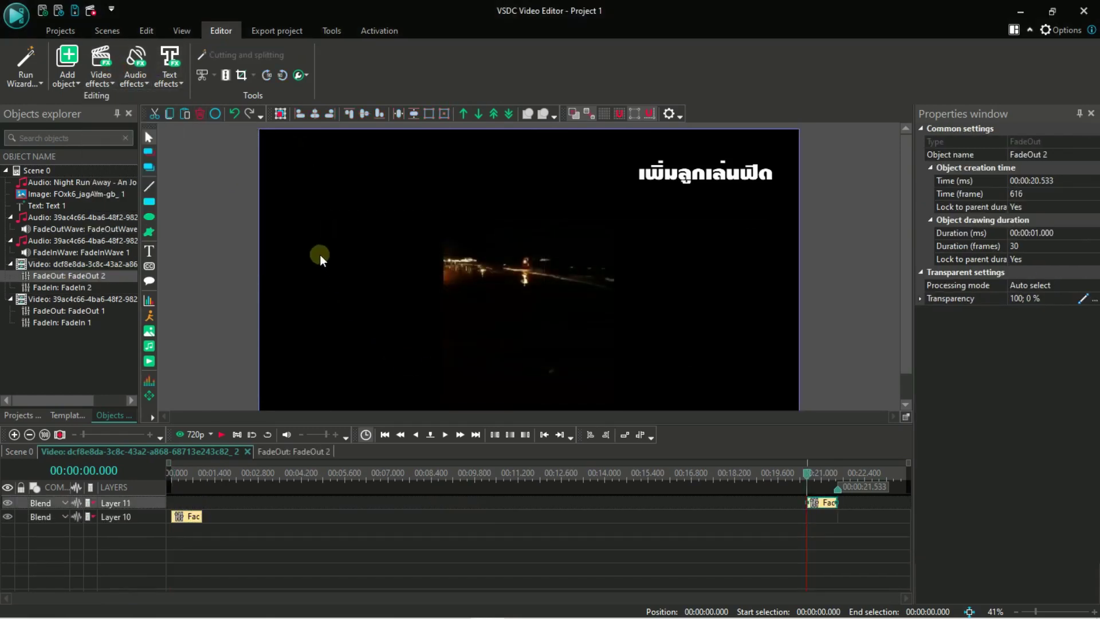
Add audio Fade In and Fade Out effects to the start and end of the second video clip.
left_click(136, 70)
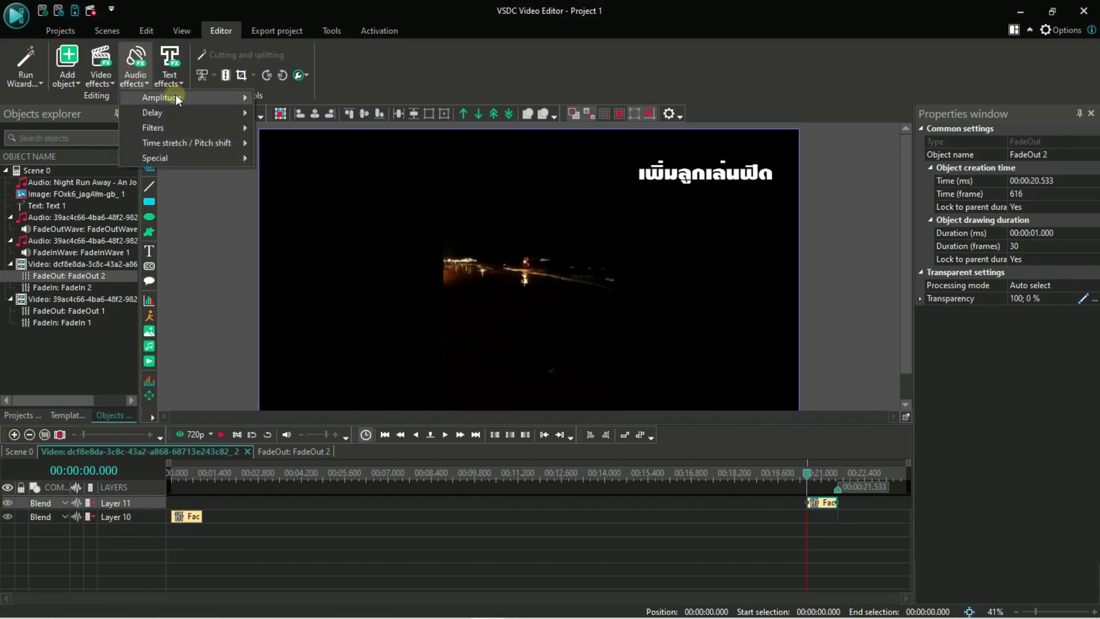
mouse_move(177, 99)
left_click(287, 129)
left_click(673, 378)
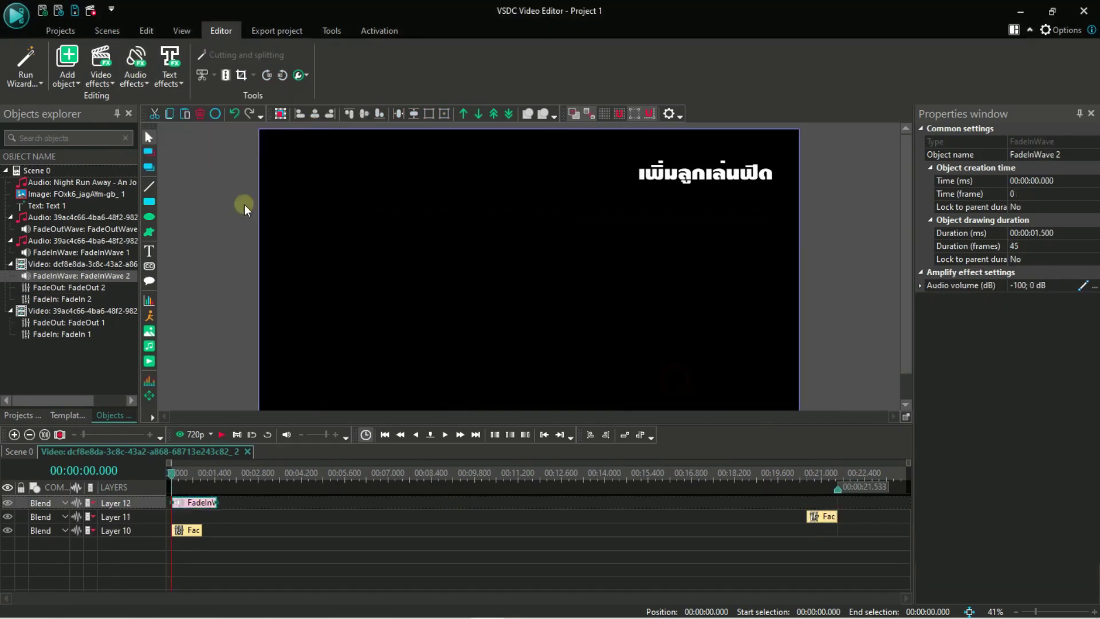
left_click(136, 70)
left_click(303, 143)
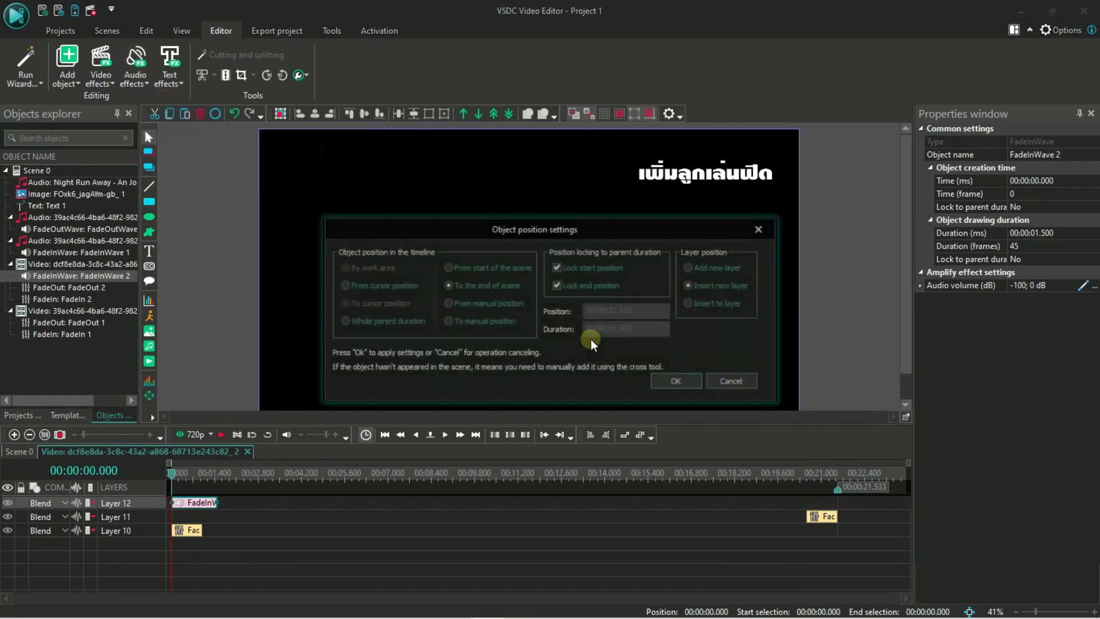
left_click(676, 381)
Return to Scene 0 and insert the image 00_END CLIP into Layer 1 after the second video clip.
left_click(20, 452)
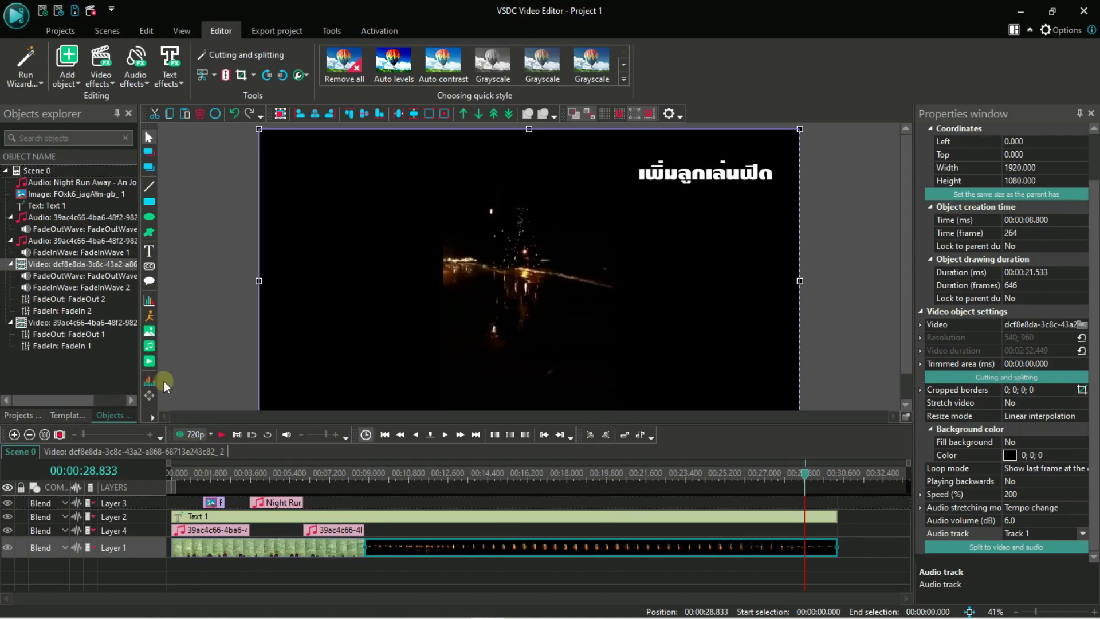
left_click(150, 334)
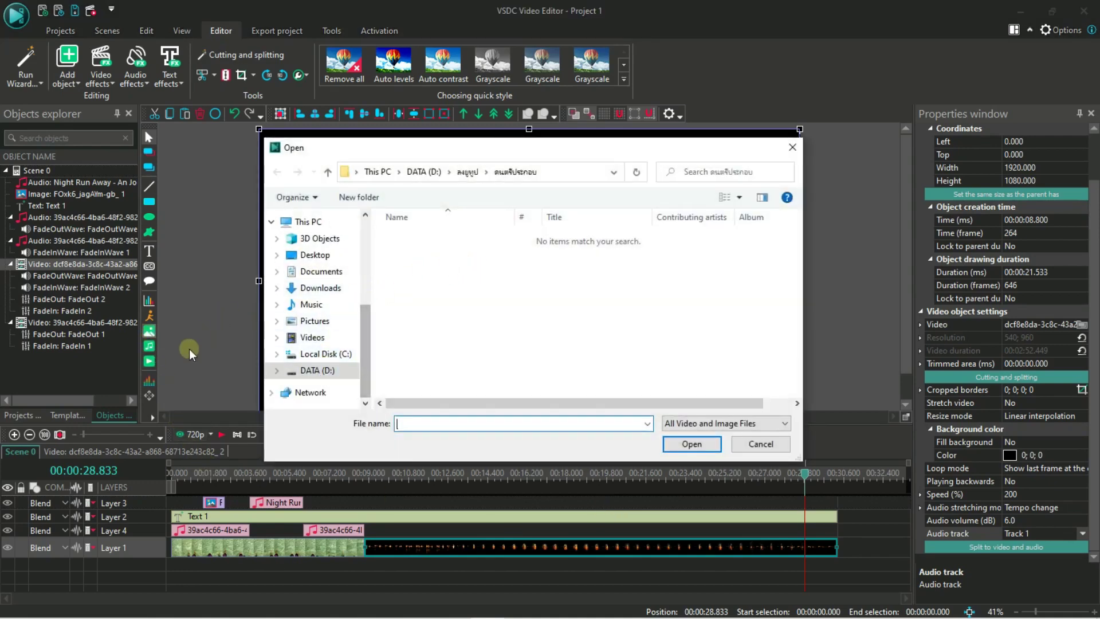
left_click(467, 171)
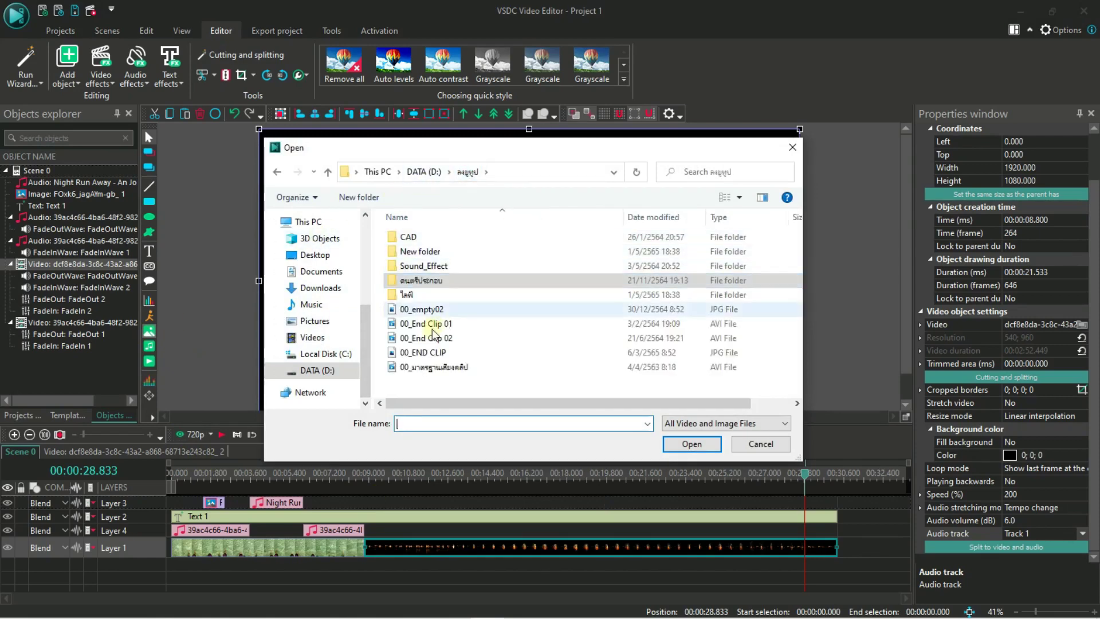
left_click(423, 353)
left_click(692, 445)
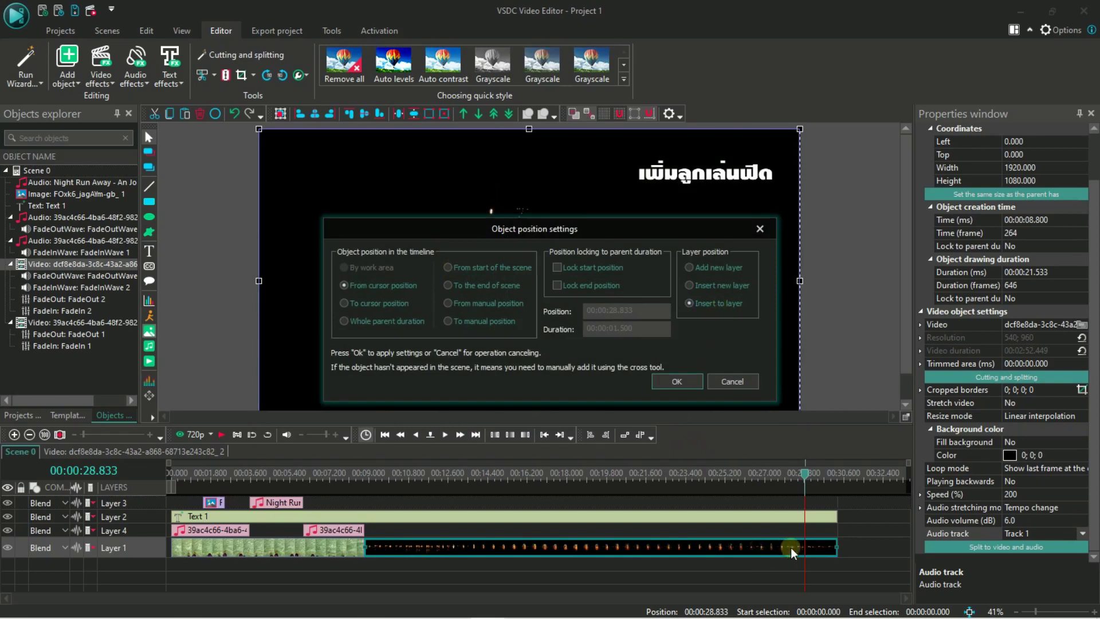
left_click(677, 381)
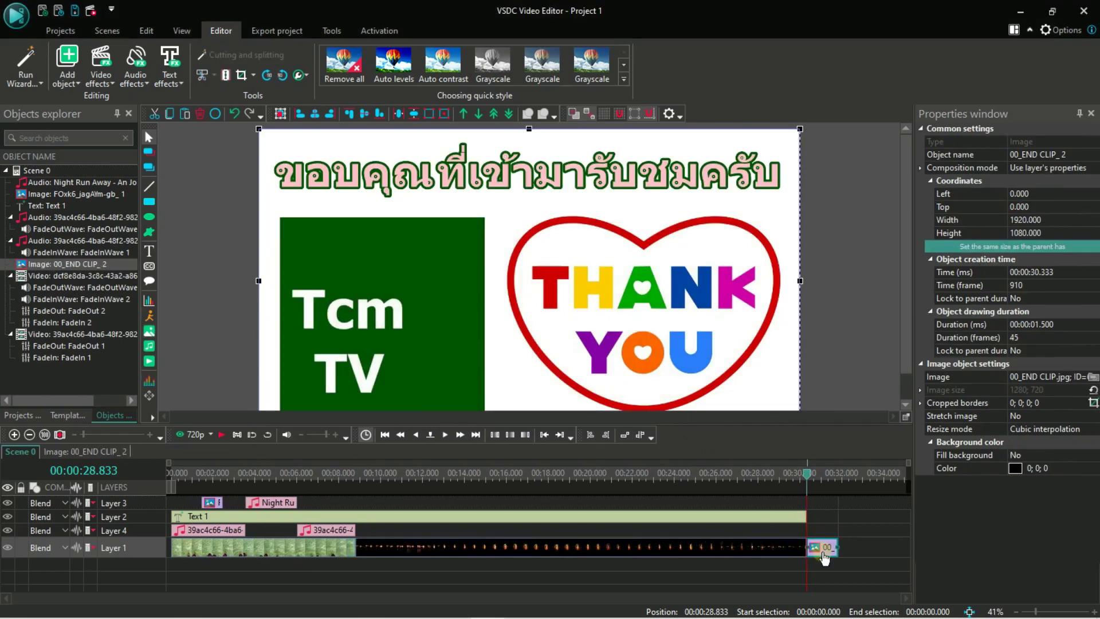
Set the end image's drawing duration to 00:00:10.000.
left_click(1034, 325)
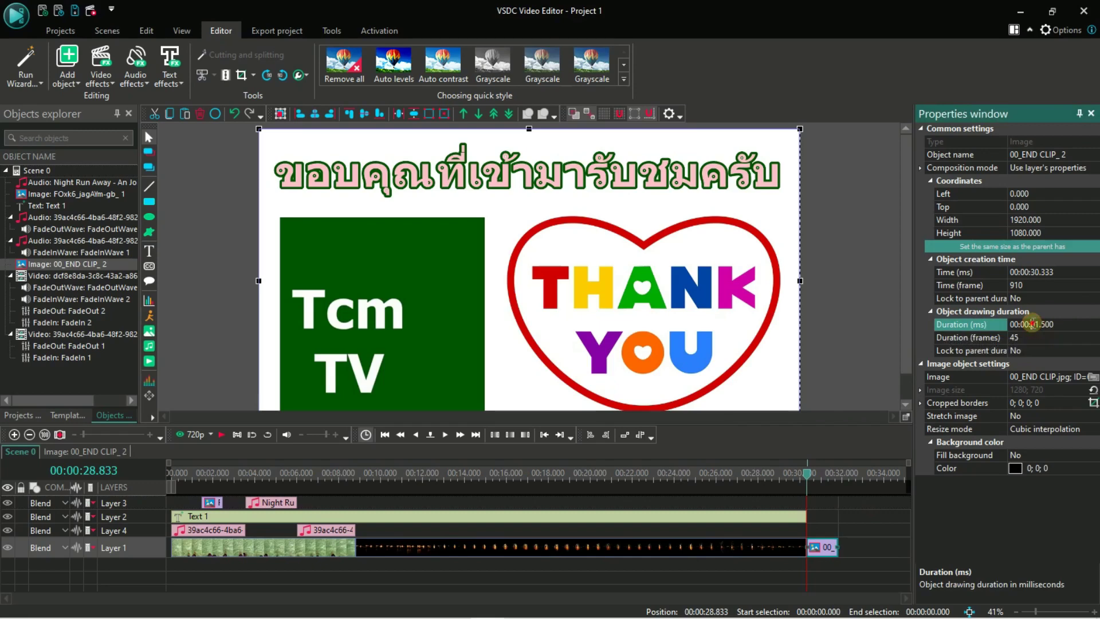
left_click(1072, 321)
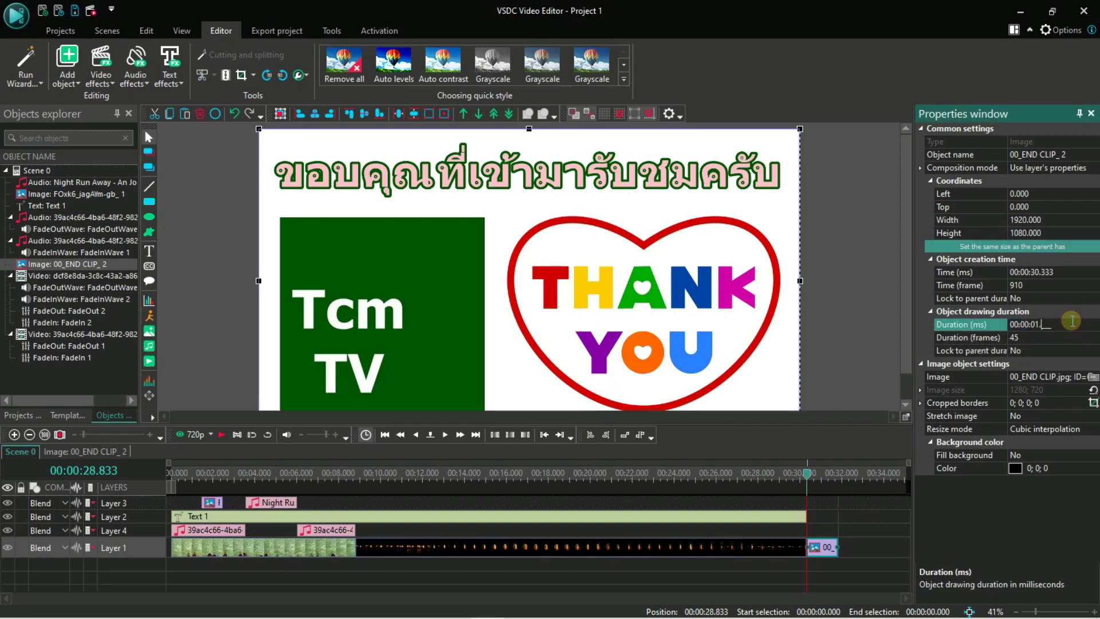
type("0")
key("Return")
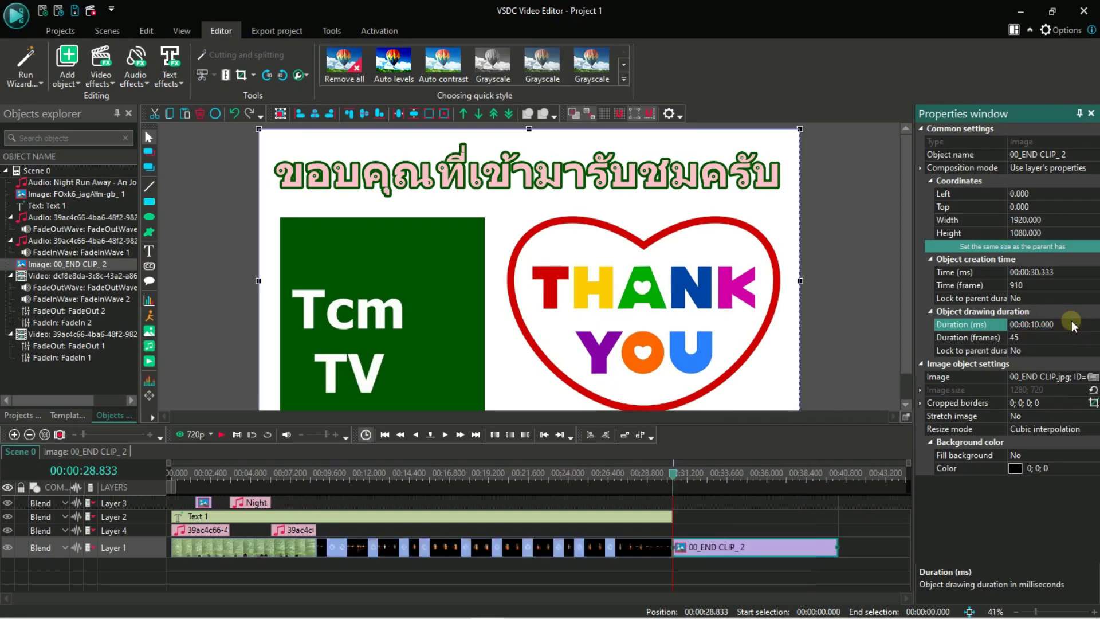
Open the end image's own timeline and add a Fade In transparency effect from its start.
left_click(754, 552)
double_click(751, 552)
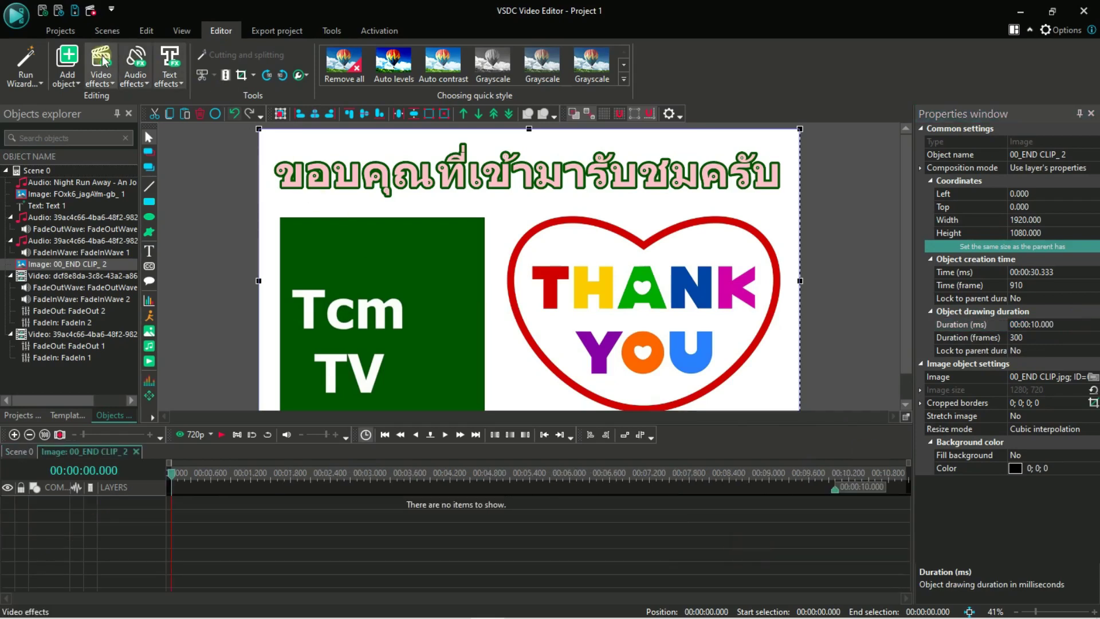
left_click(101, 72)
mouse_move(153, 161)
left_click(222, 162)
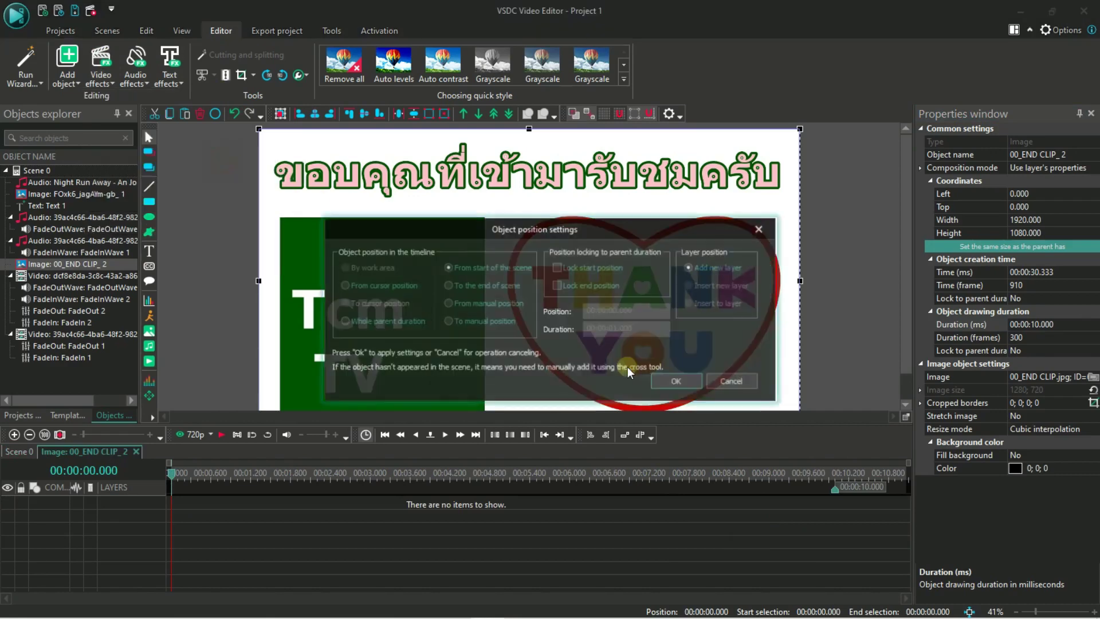
left_click(662, 377)
Add a Fade Out transparency effect to the end of the end image and check its audio amplitude effects.
left_click(98, 79)
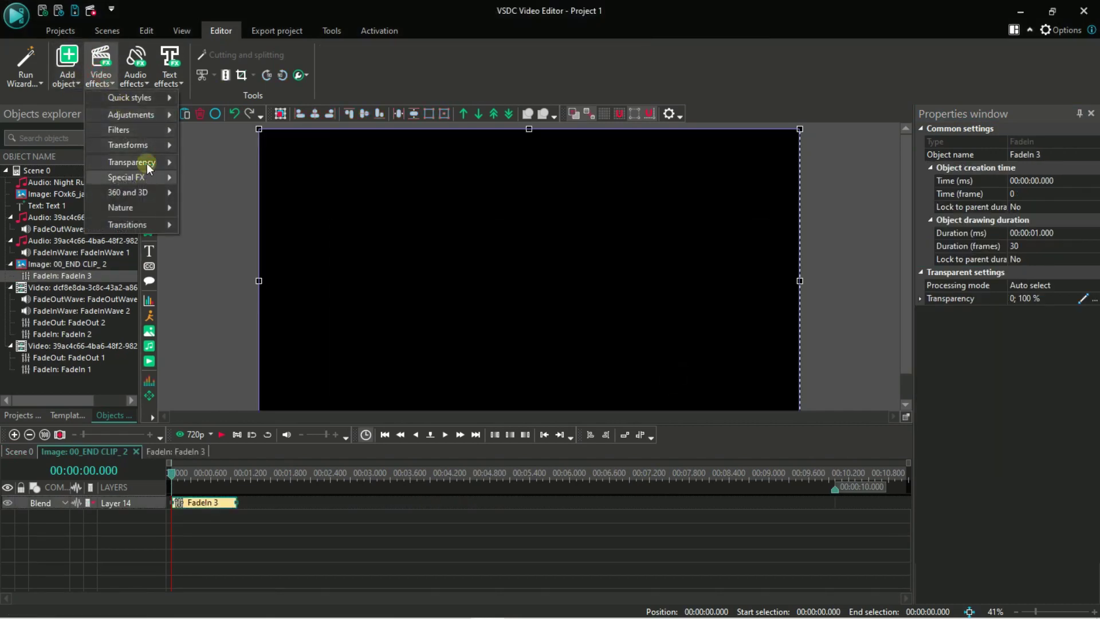
mouse_move(146, 163)
left_click(203, 173)
left_click(665, 379)
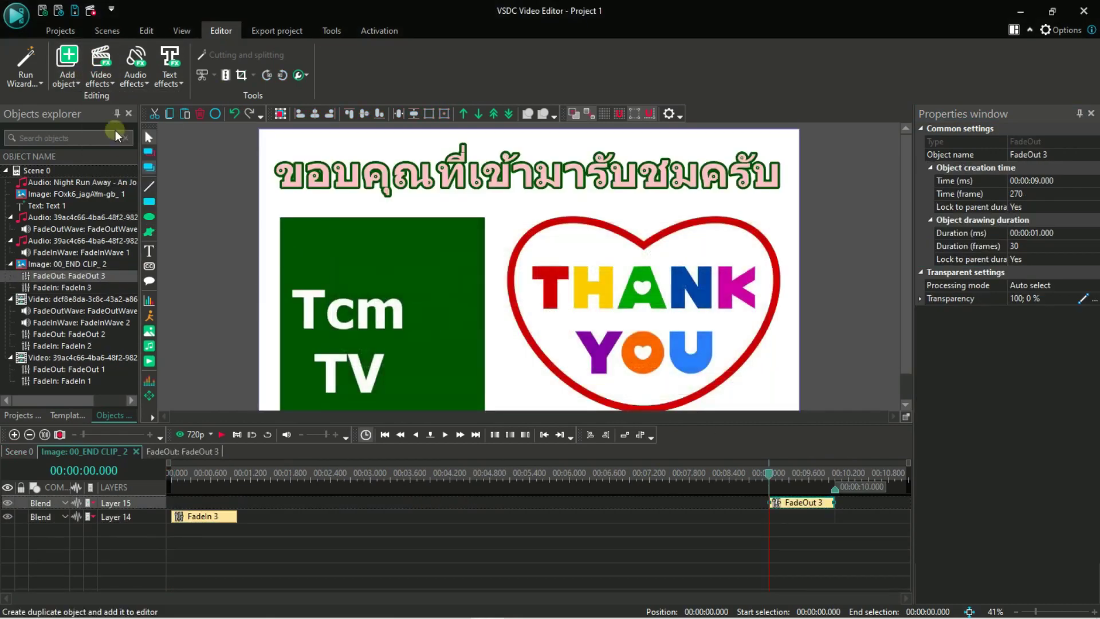
left_click(135, 72)
mouse_move(187, 99)
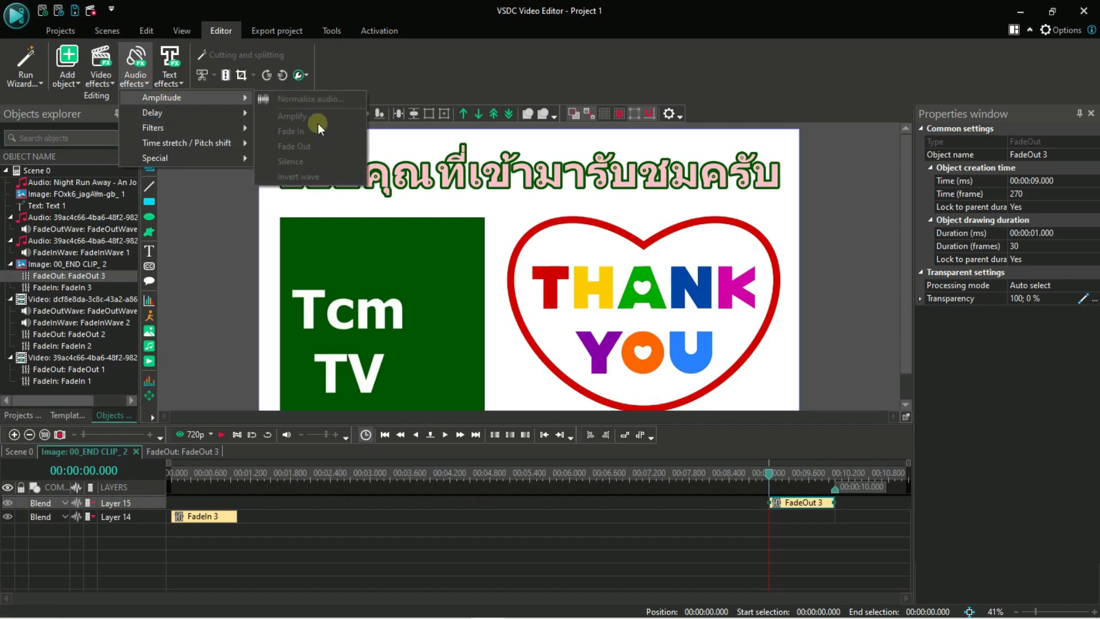
Return to Scene 0 and play the whole project from the beginning to review the end image and fades.
left_click(8, 452)
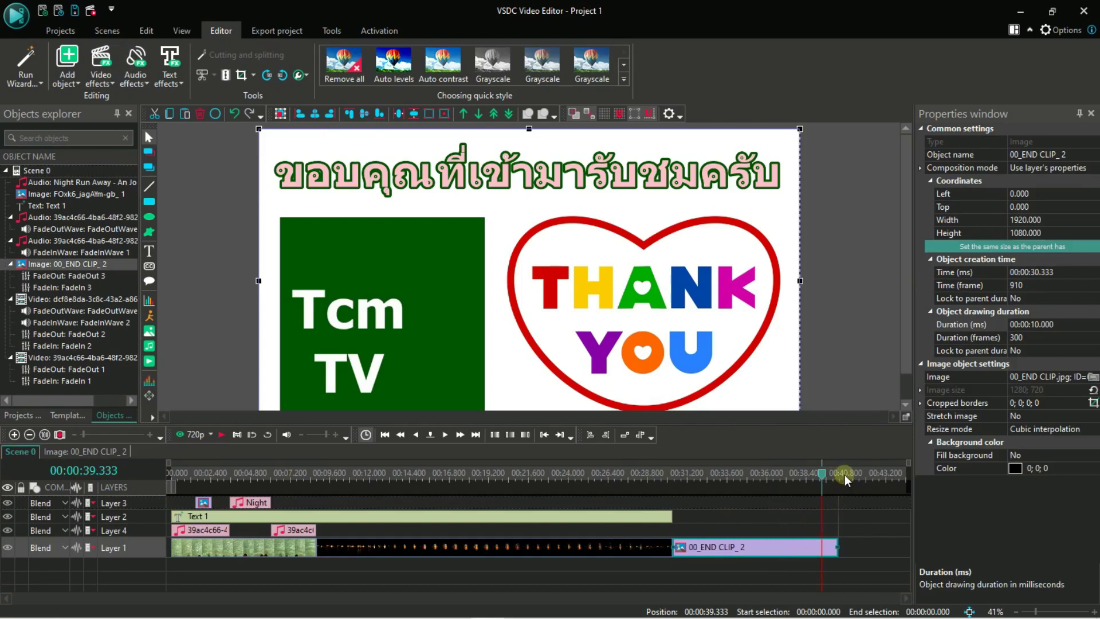
left_click_drag(820, 477, 153, 477)
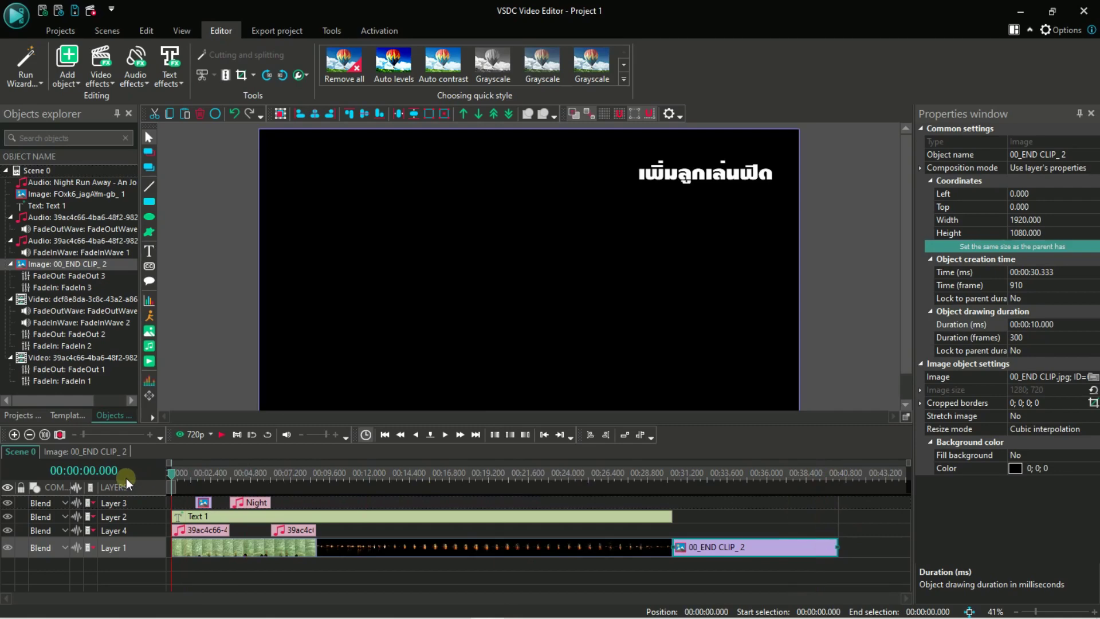
left_click(220, 435)
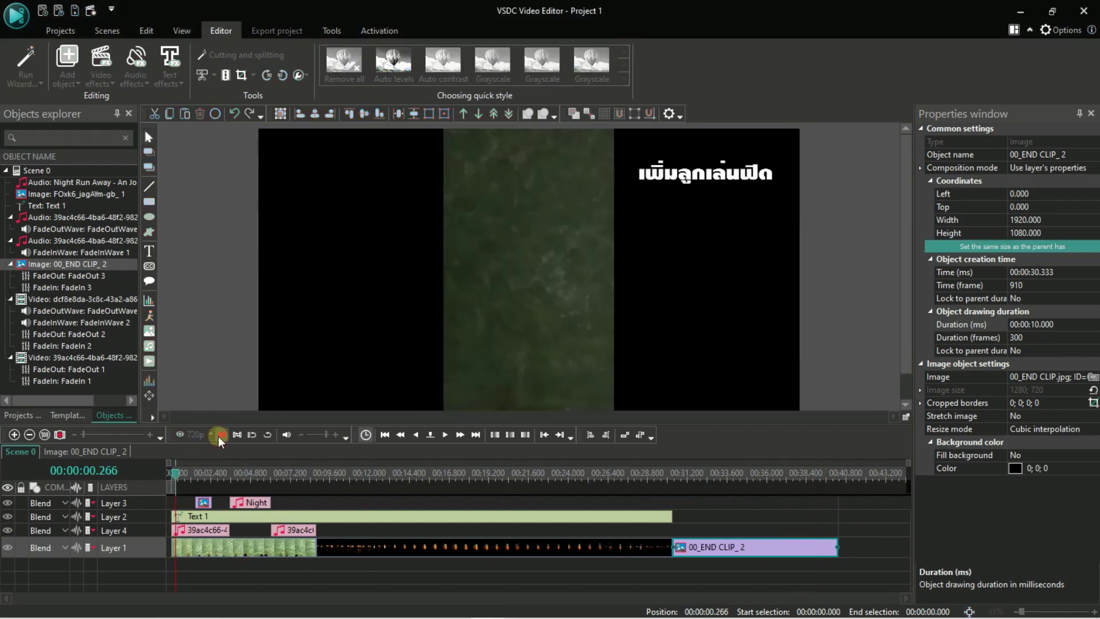
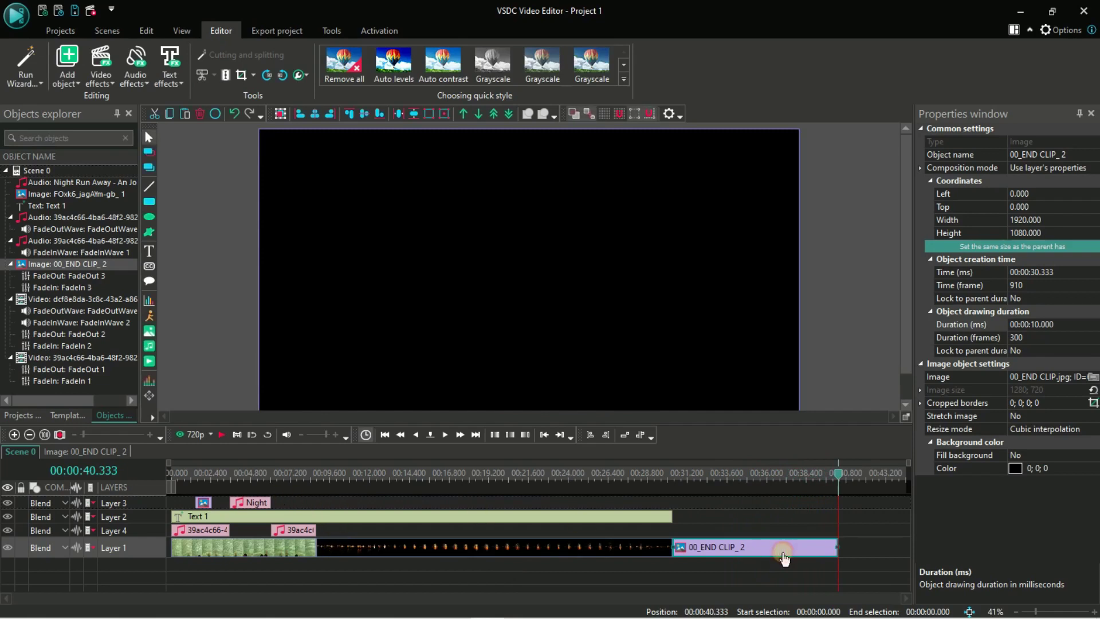
Set the end image's drawing duration to 00:00:05.000.
left_click(1070, 326)
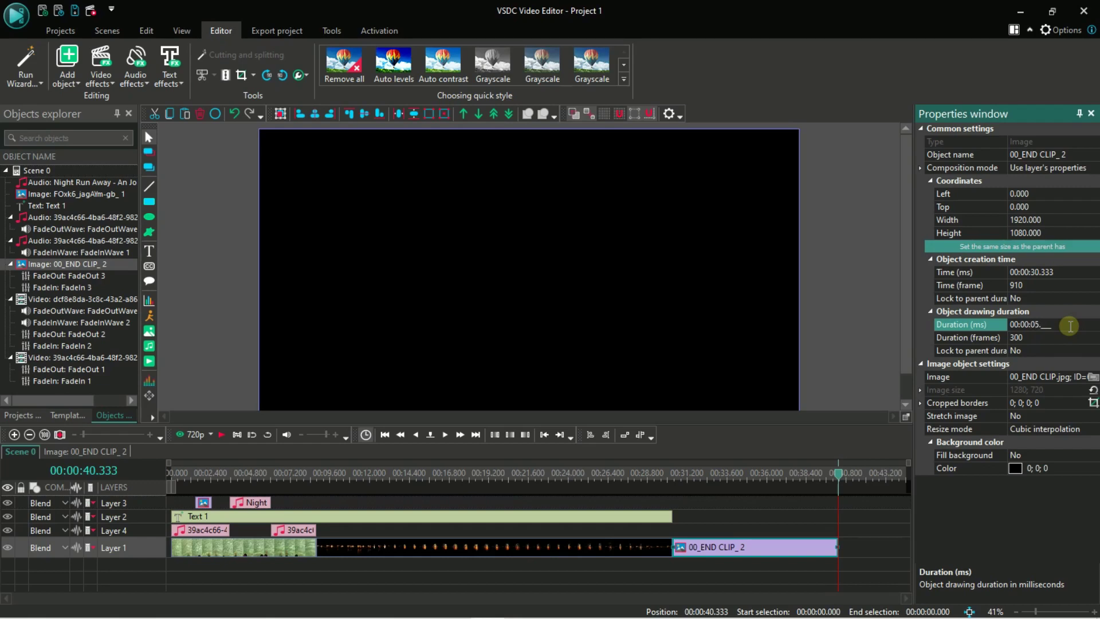
key("Return")
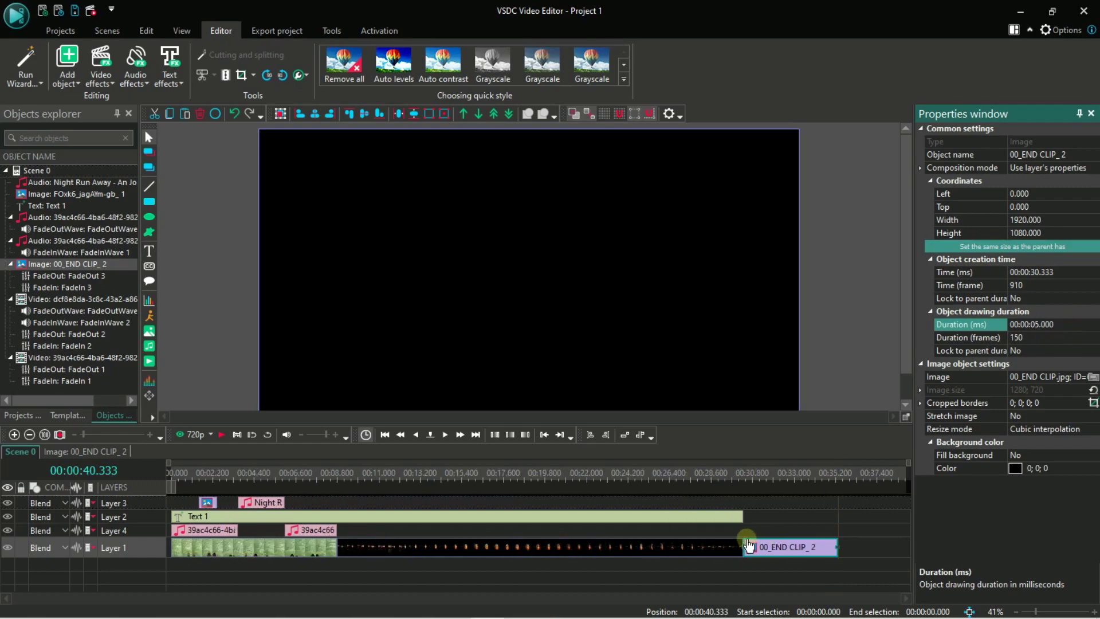
Select the Night Run Away music clip on Layer 3 and play the scene from the beginning.
left_click(503, 474)
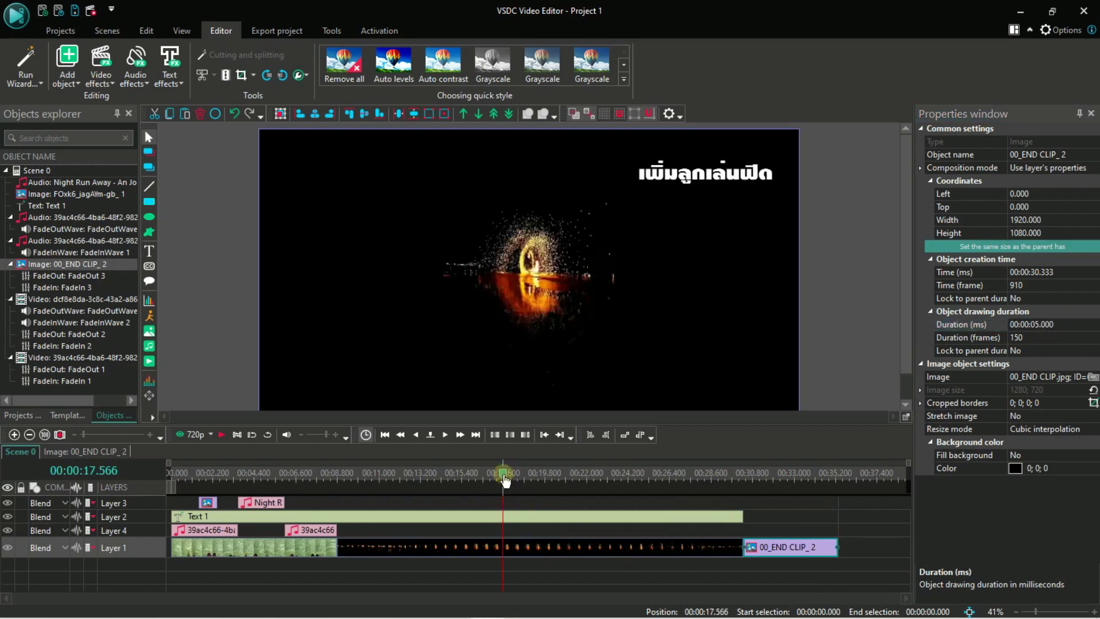
key("Home")
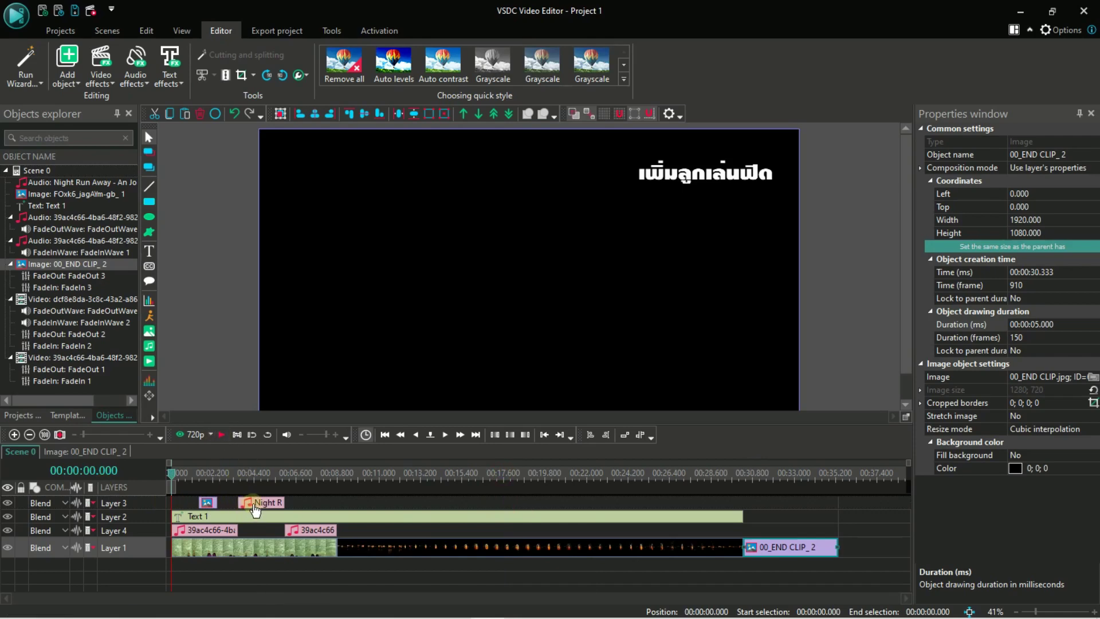
left_click(255, 507)
left_click(220, 433)
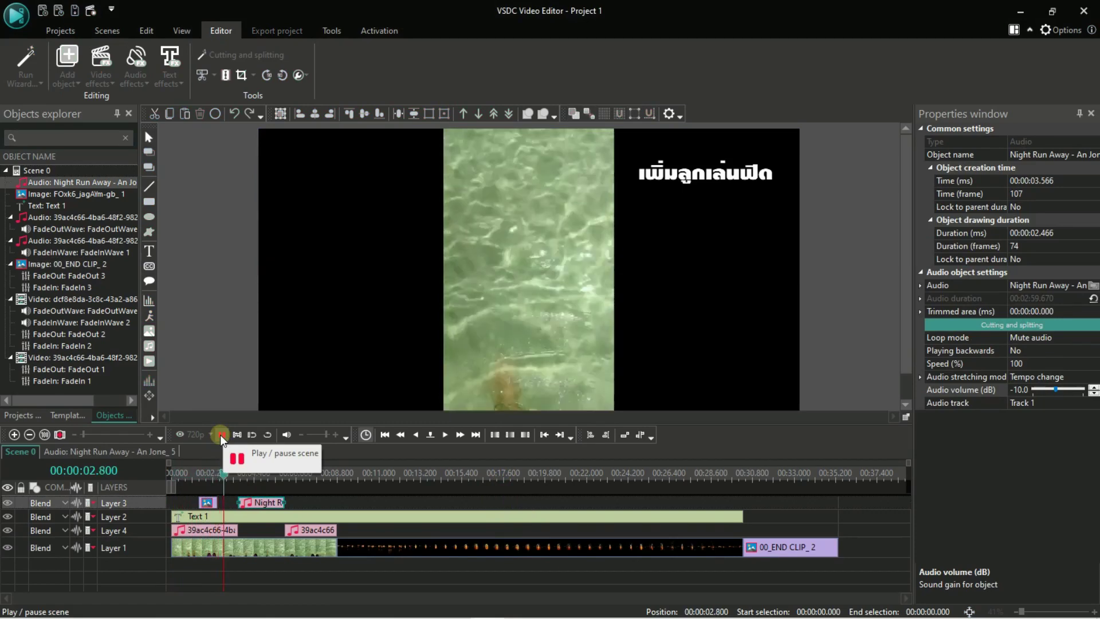
Open the Night Run Away music clip and add an audio Fade In effect from its start.
double_click(264, 502)
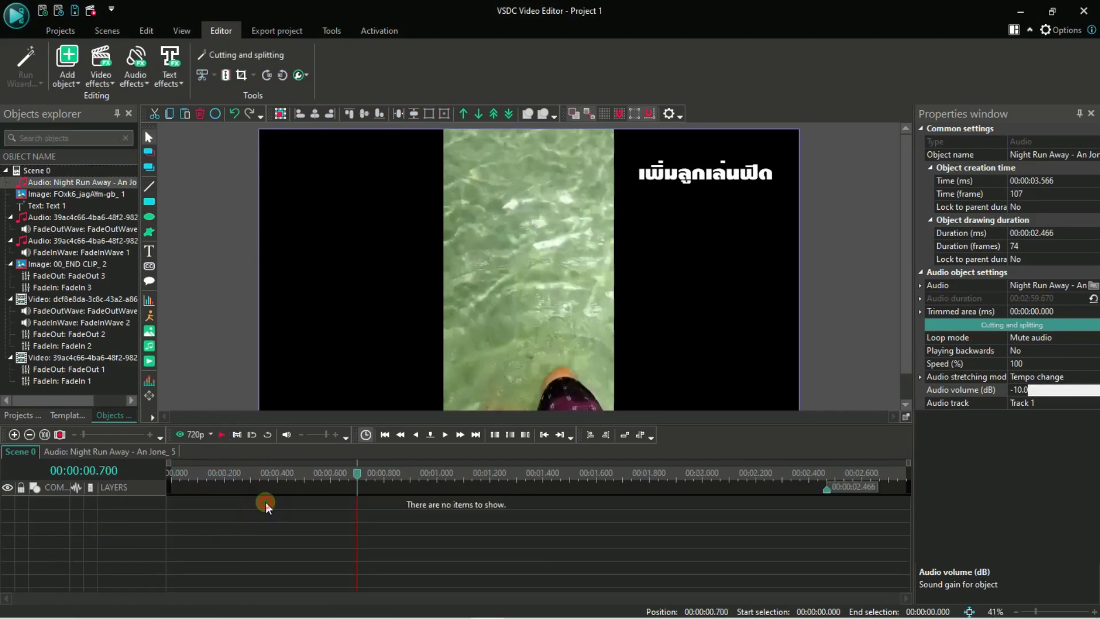
left_click(146, 67)
mouse_move(208, 93)
left_click(292, 122)
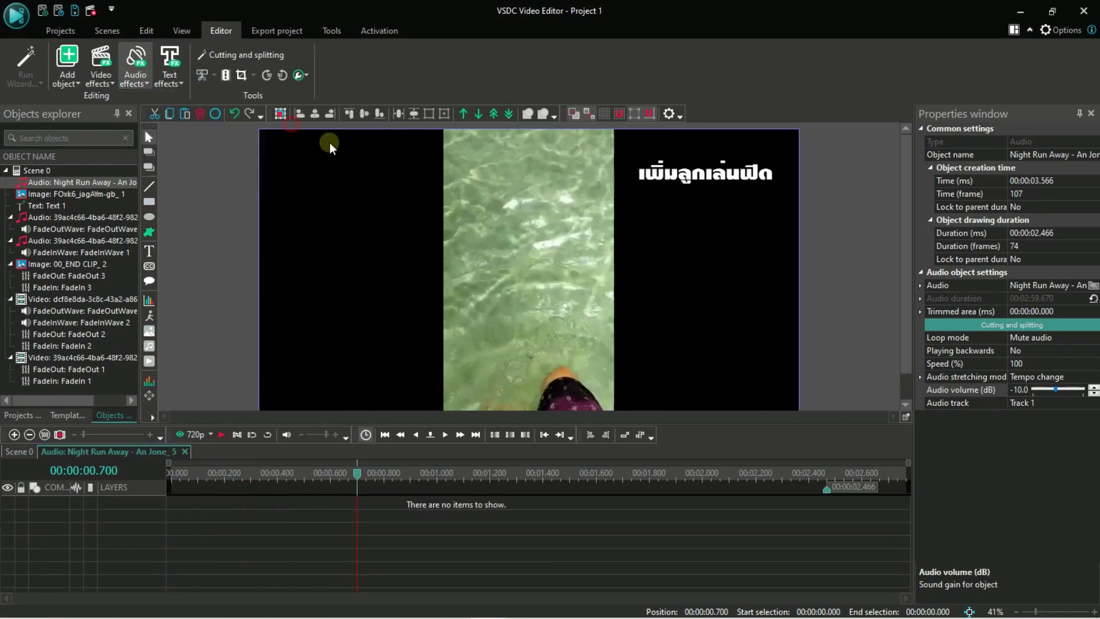
left_click(667, 378)
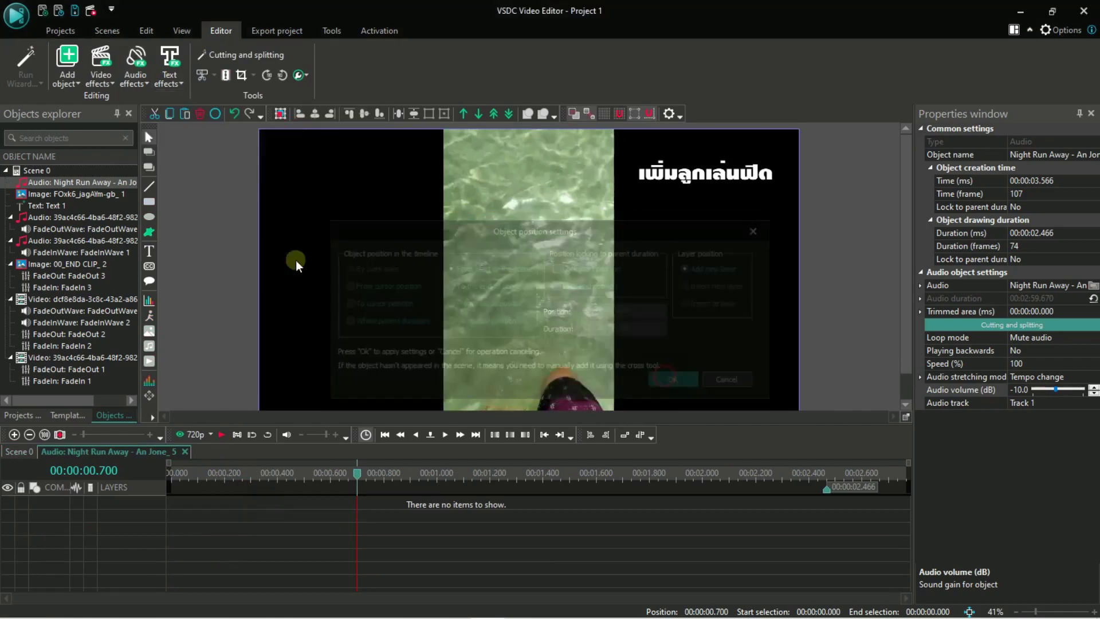
Add an audio Fade Out effect to the end of the Night Run Away music clip.
left_click(135, 72)
mouse_move(167, 100)
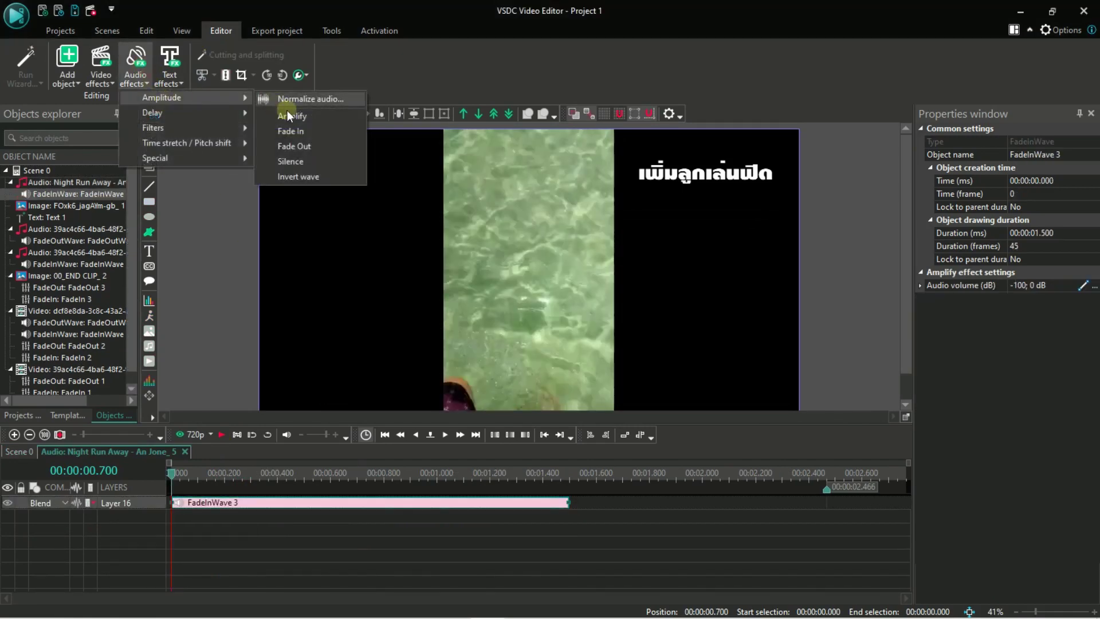
left_click(316, 145)
left_click(668, 381)
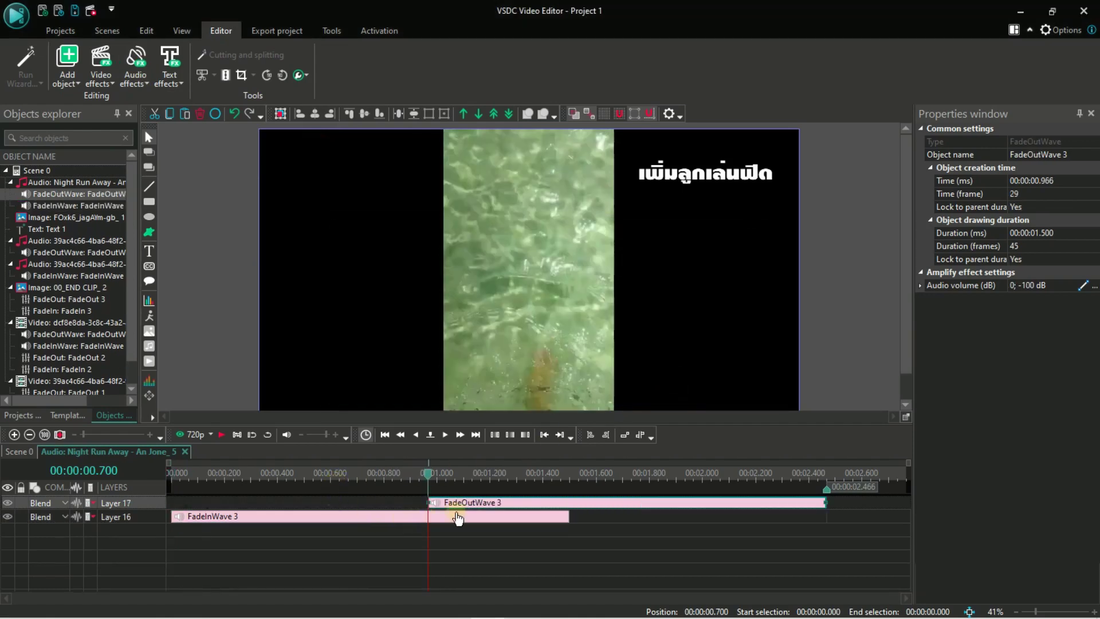
Return to Scene 0 and play from about 00:00:02.900 into the second video clip to check the music fades.
left_click(32, 453)
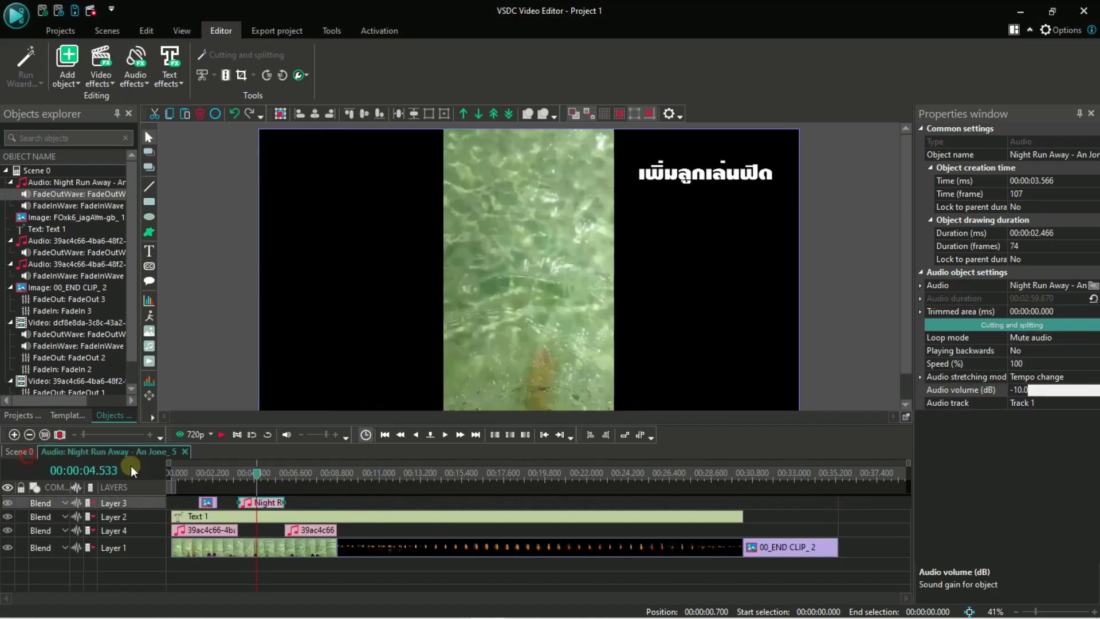
left_click(254, 475)
left_click_drag(256, 477, 228, 479)
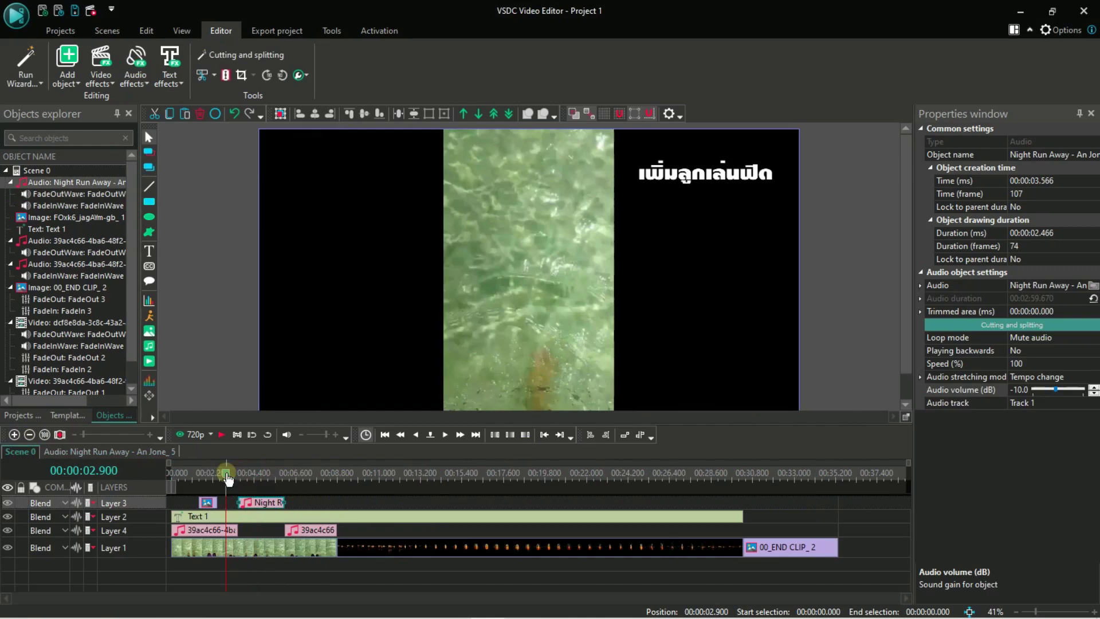
left_click(220, 434)
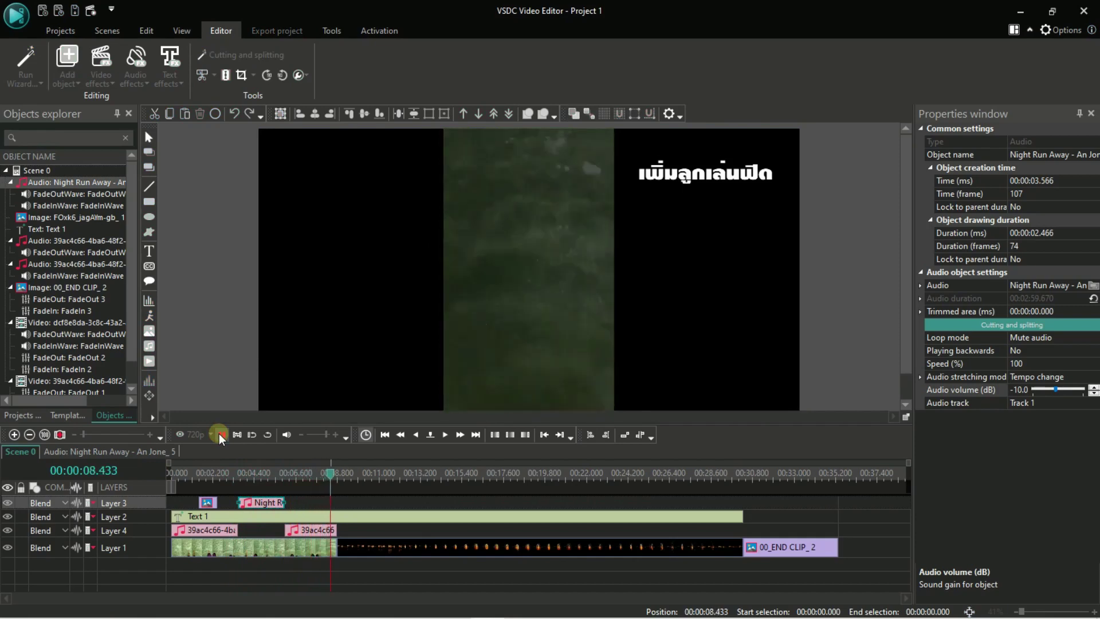
left_click(220, 435)
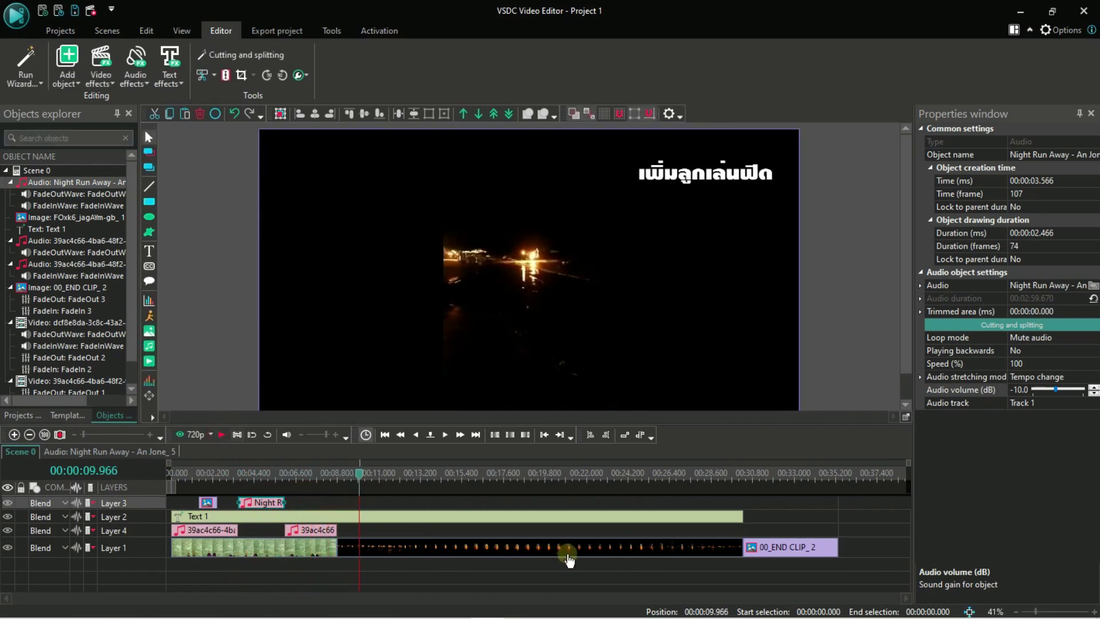
Split the second video clip on Layer 1 at 00:00:16.466 and play the scene from the cut.
left_click(569, 556)
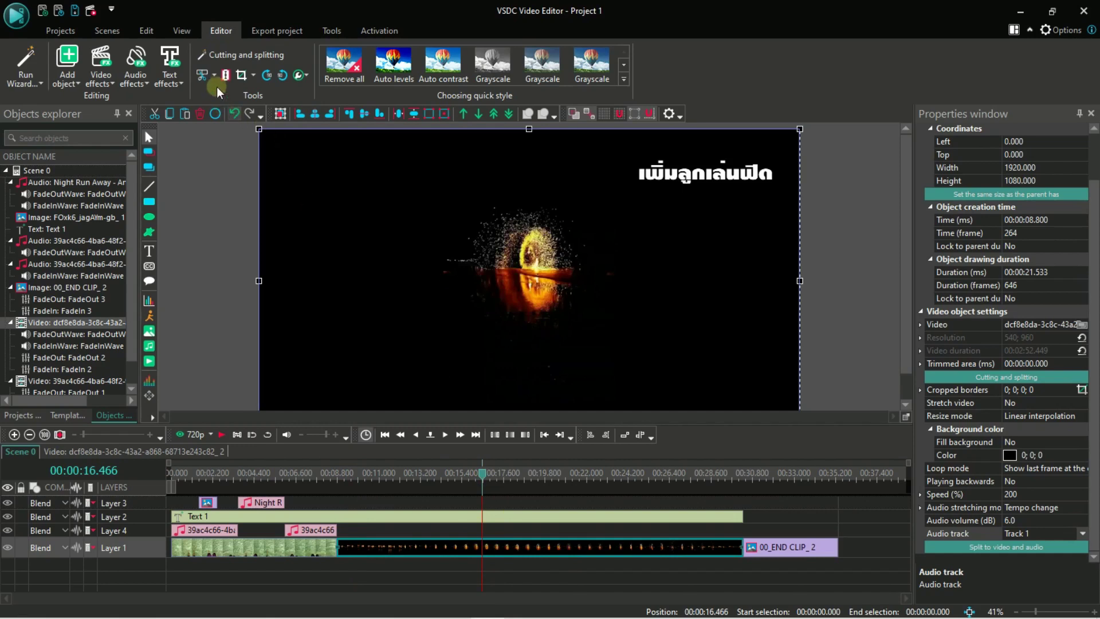
left_click(226, 74)
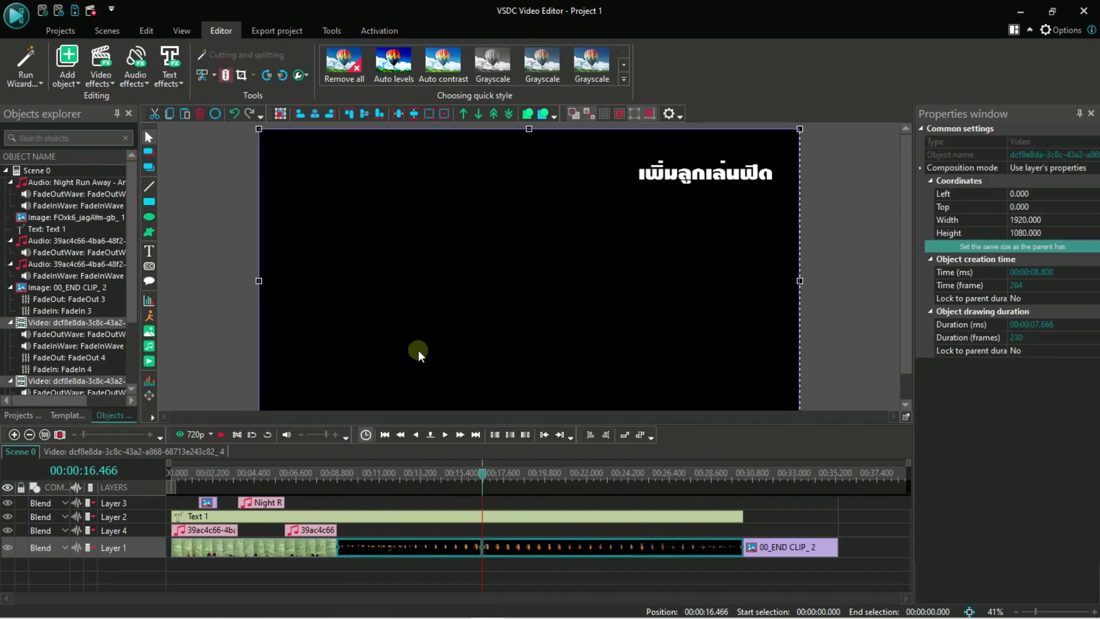
left_click(515, 586)
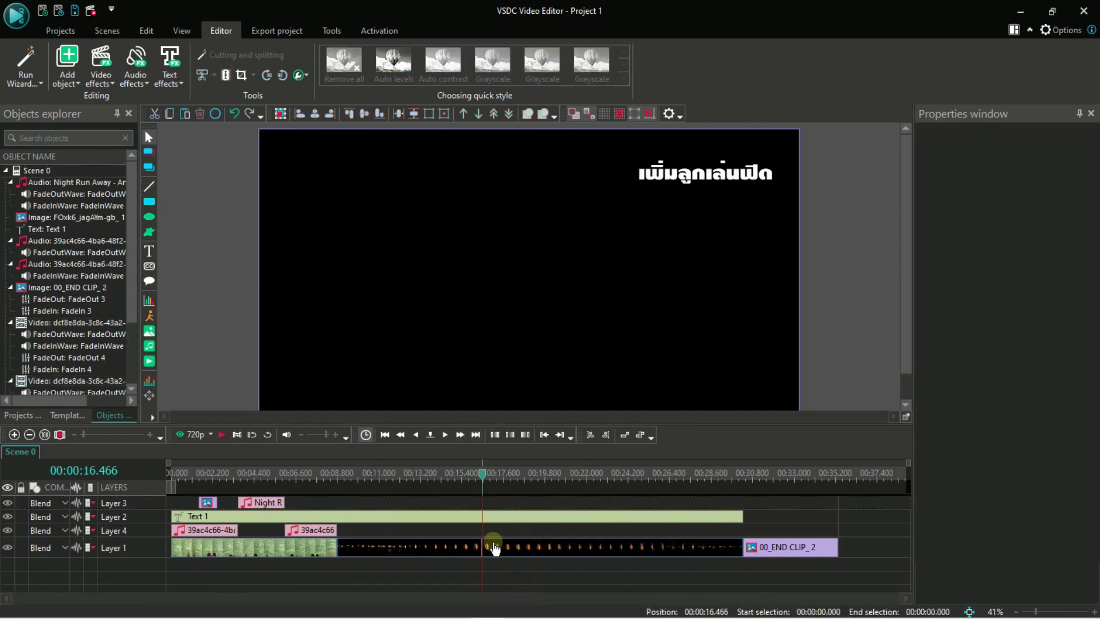
left_click(224, 436)
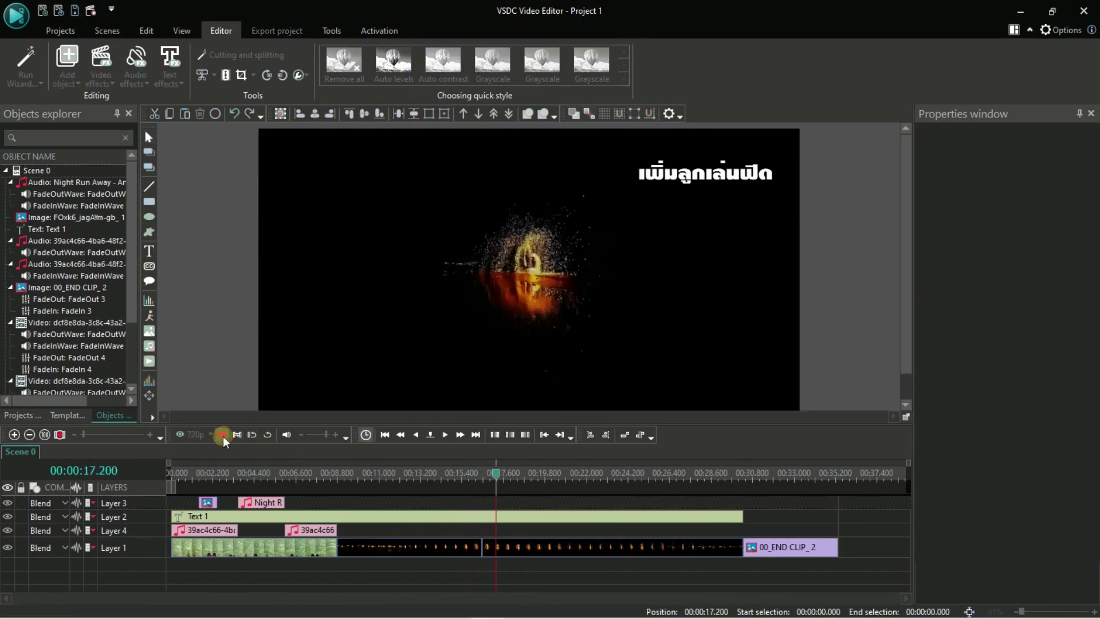
Stop the playback and undo the split of the second video clip on Layer 1.
left_click(222, 435)
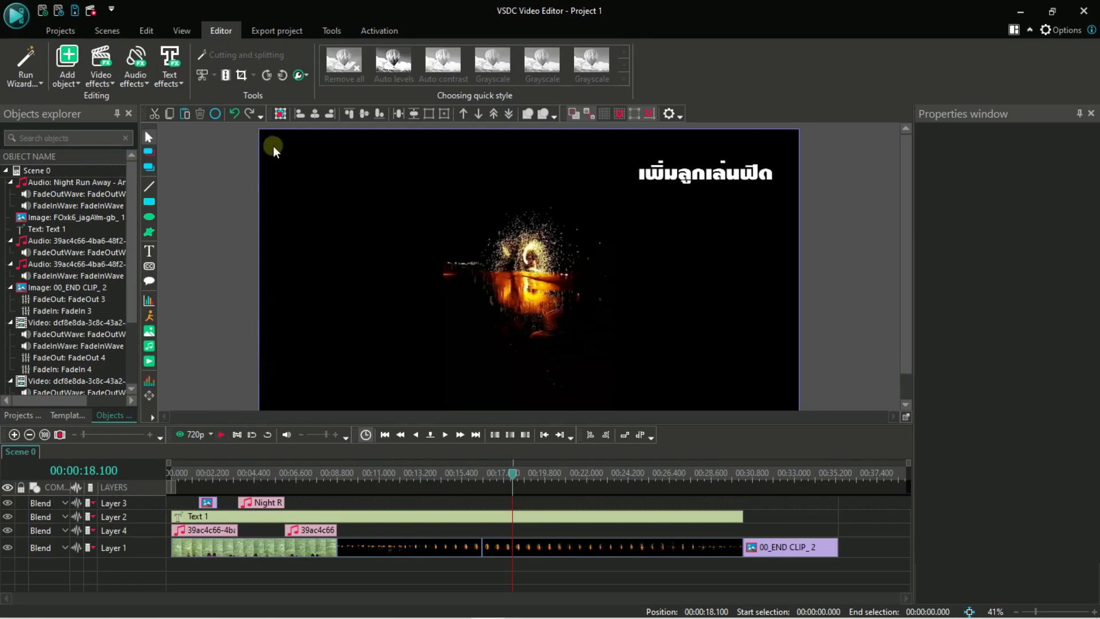
left_click(234, 113)
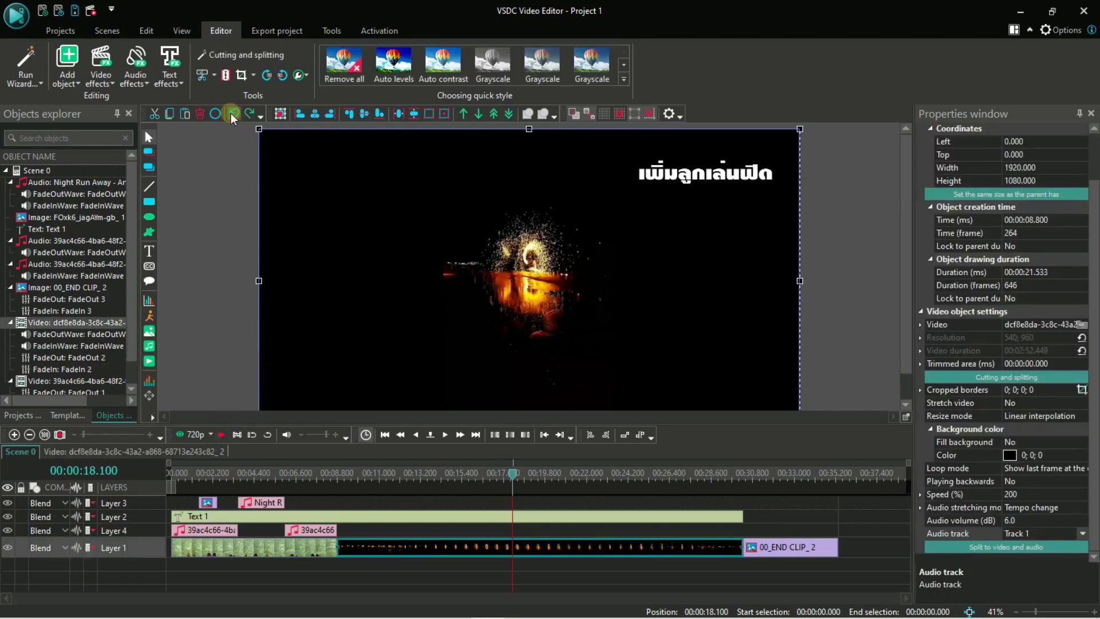
left_click(484, 568)
left_click(479, 554)
Replace the Text 1 title with "แบ่งส่วนคลิป".
left_click(643, 170)
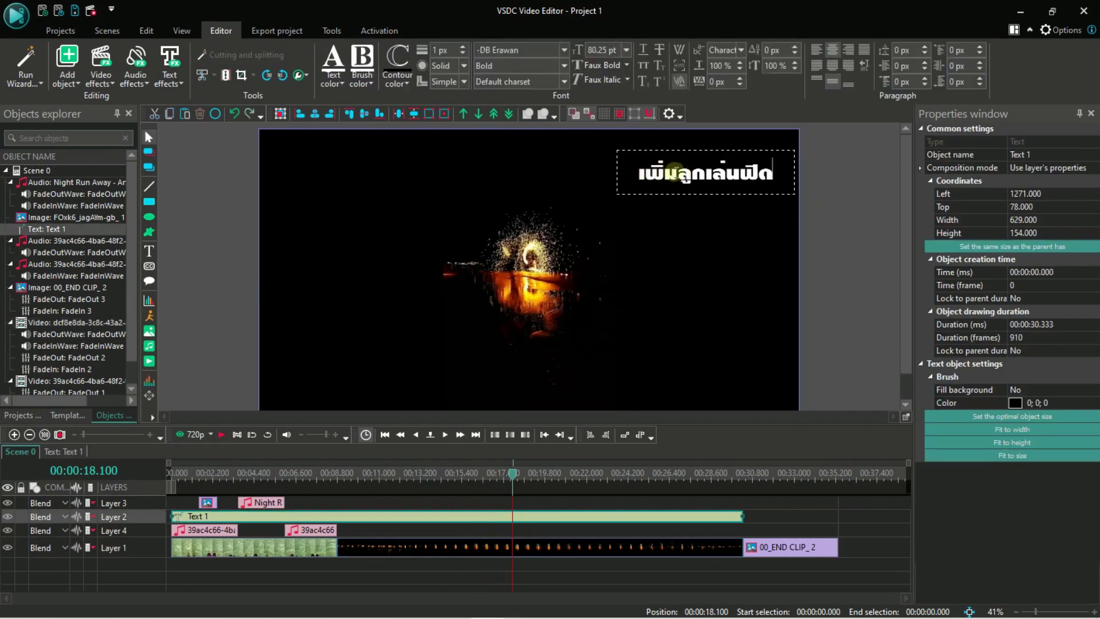
left_click_drag(675, 172, 791, 171)
left_click_drag(633, 172, 798, 179)
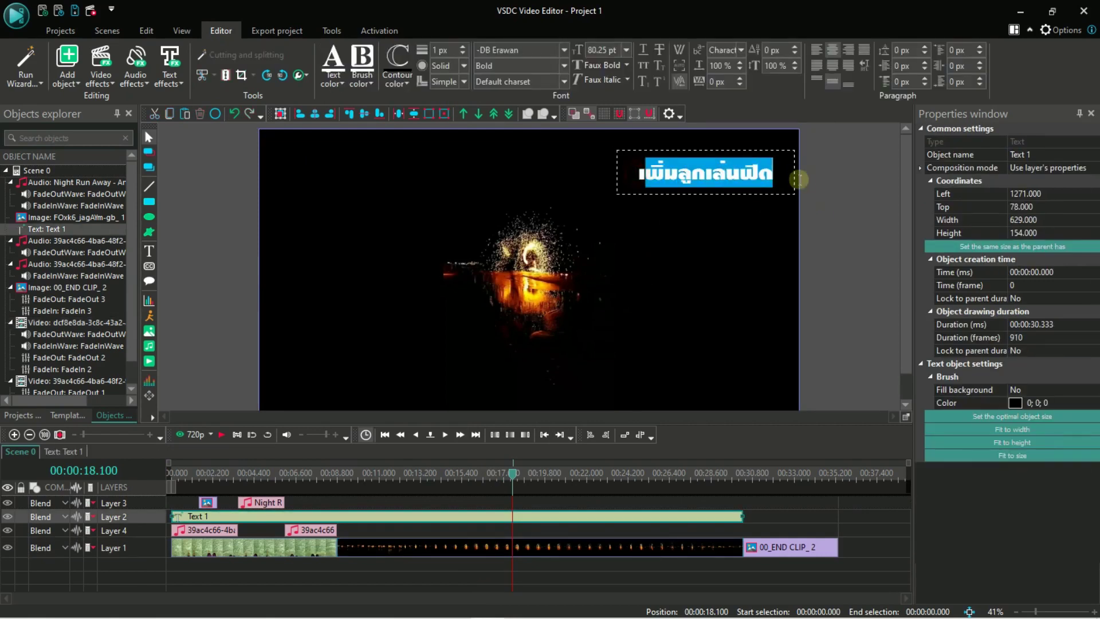
key("Delete")
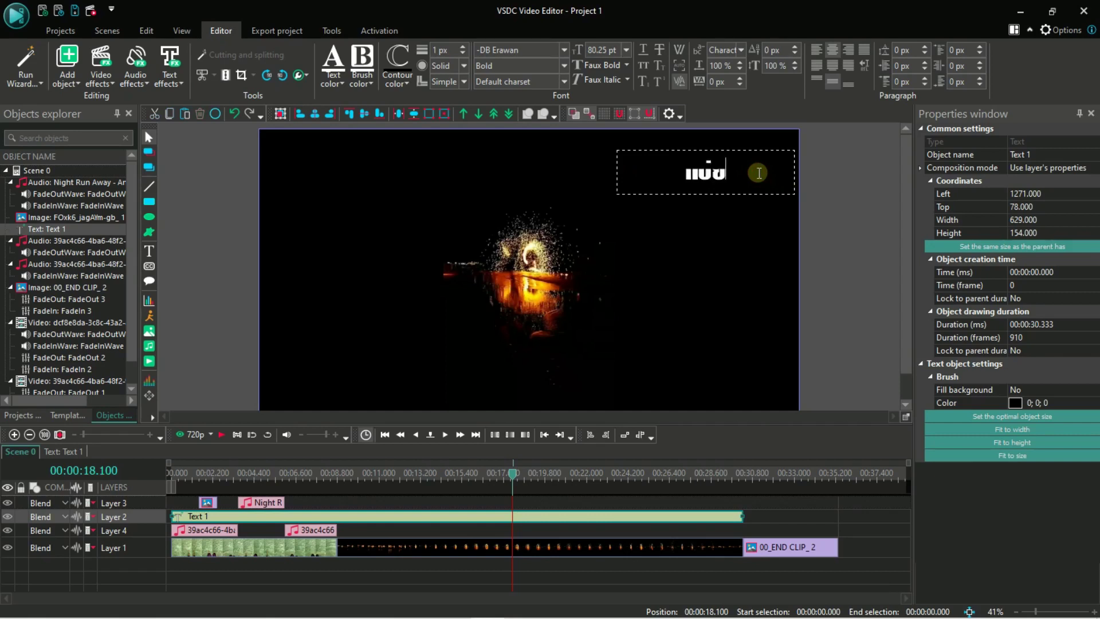
type("แบ่งส่วน")
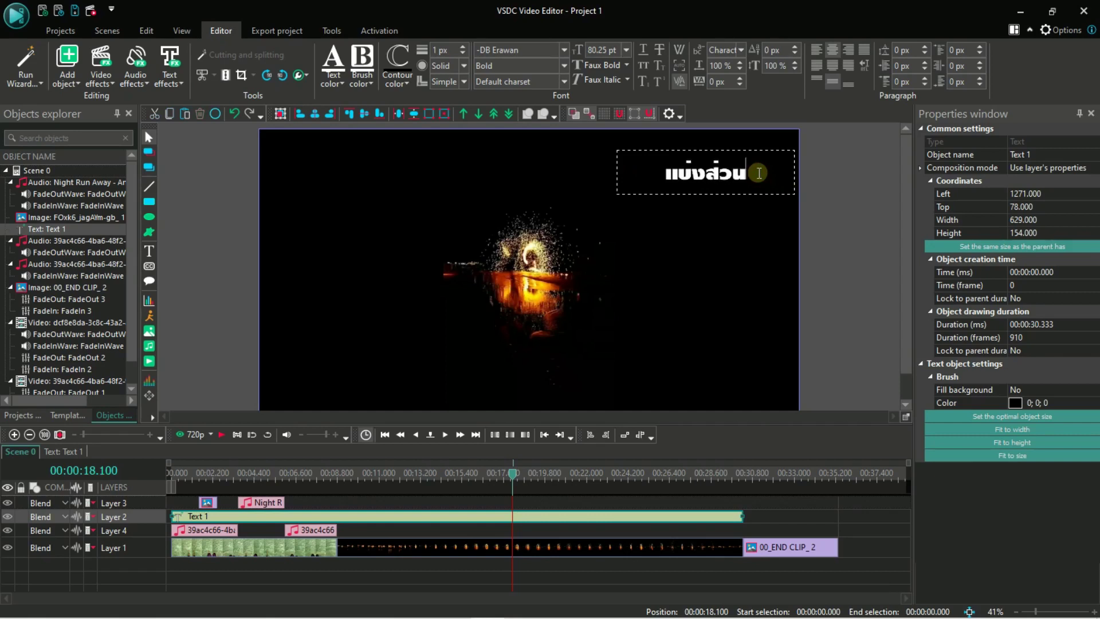
type("คลิป")
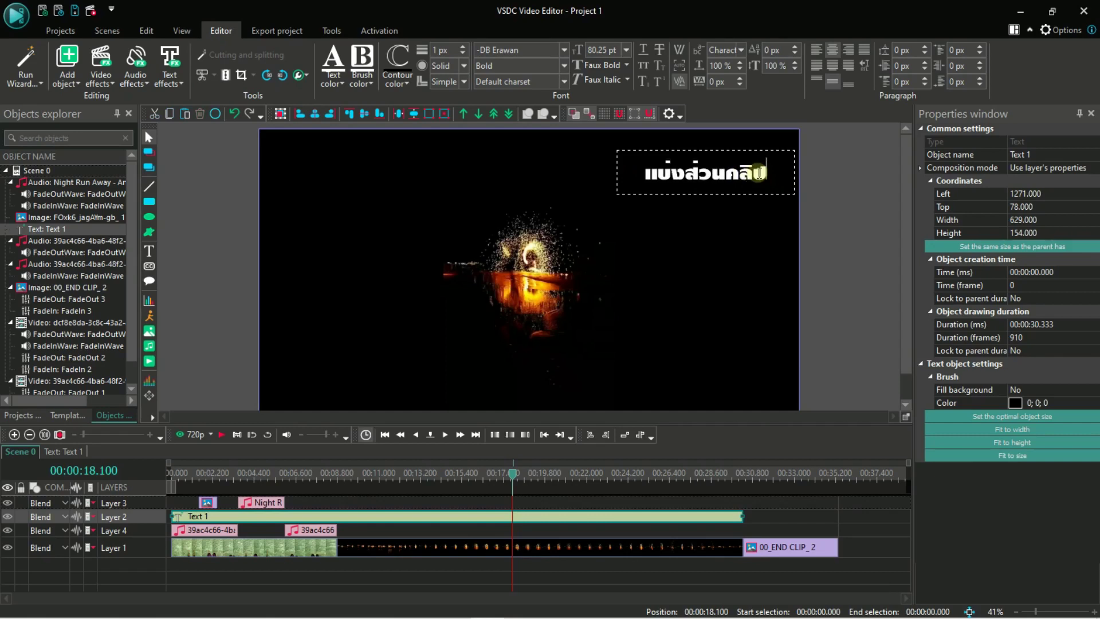
left_click(848, 249)
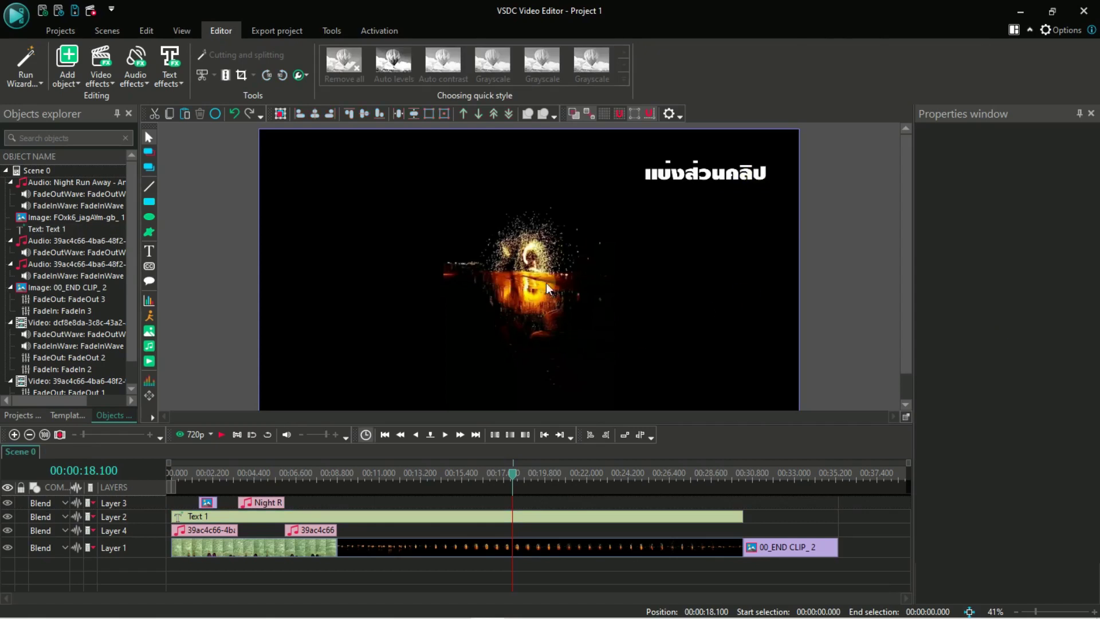
Inspect the second video clip in the Cutting and splitting window, moving to 00:01:24.859, and close it without applying changes.
left_click(482, 550)
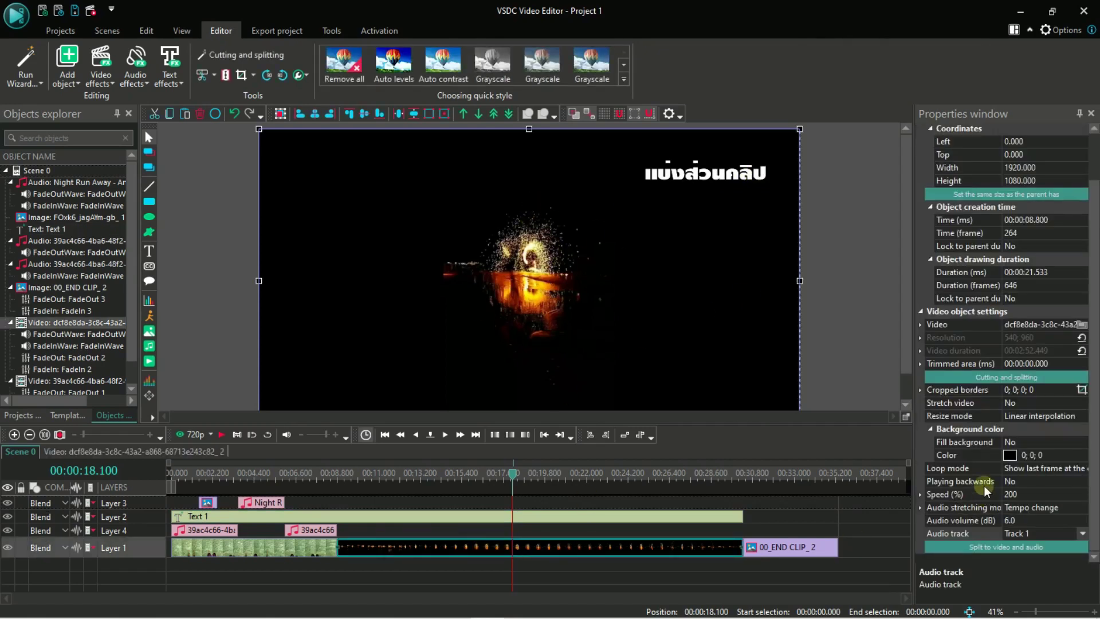
left_click(1048, 383)
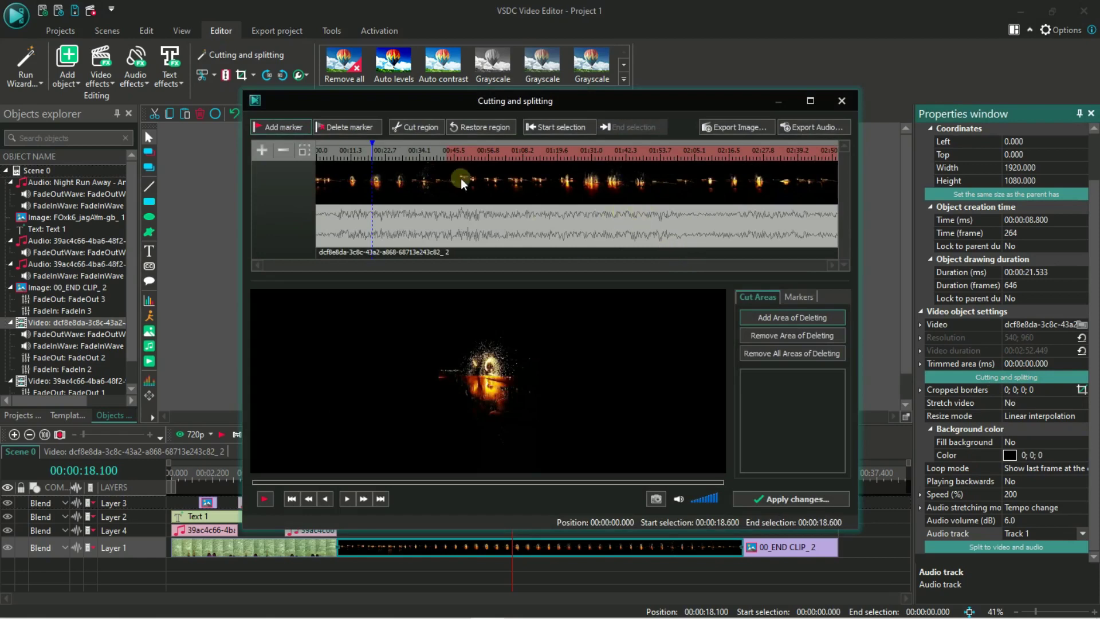
left_click(843, 104)
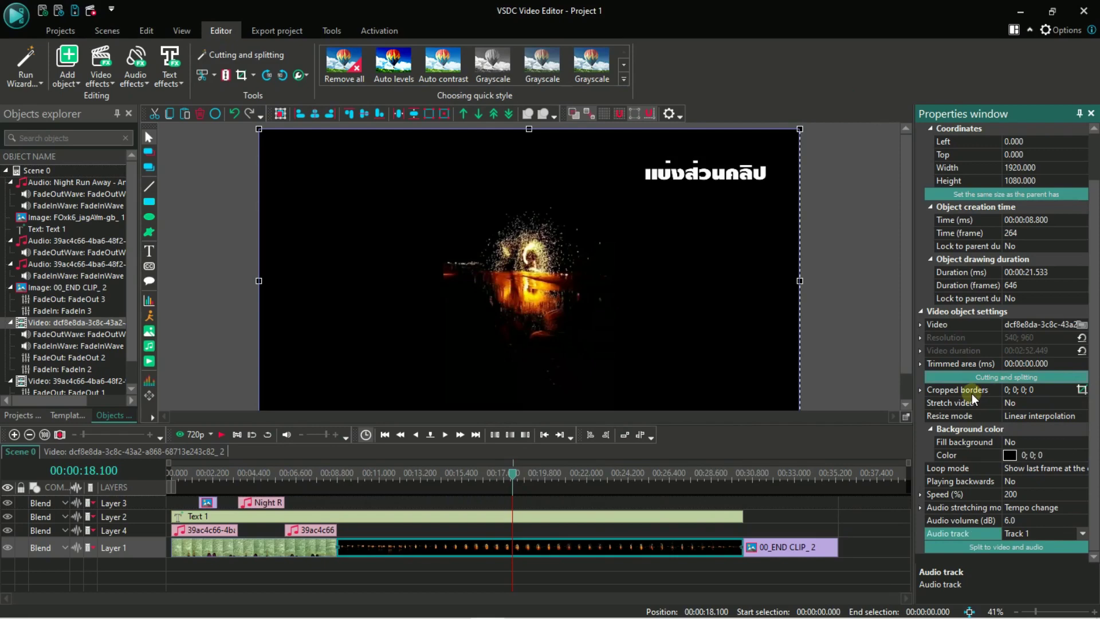
left_click(985, 376)
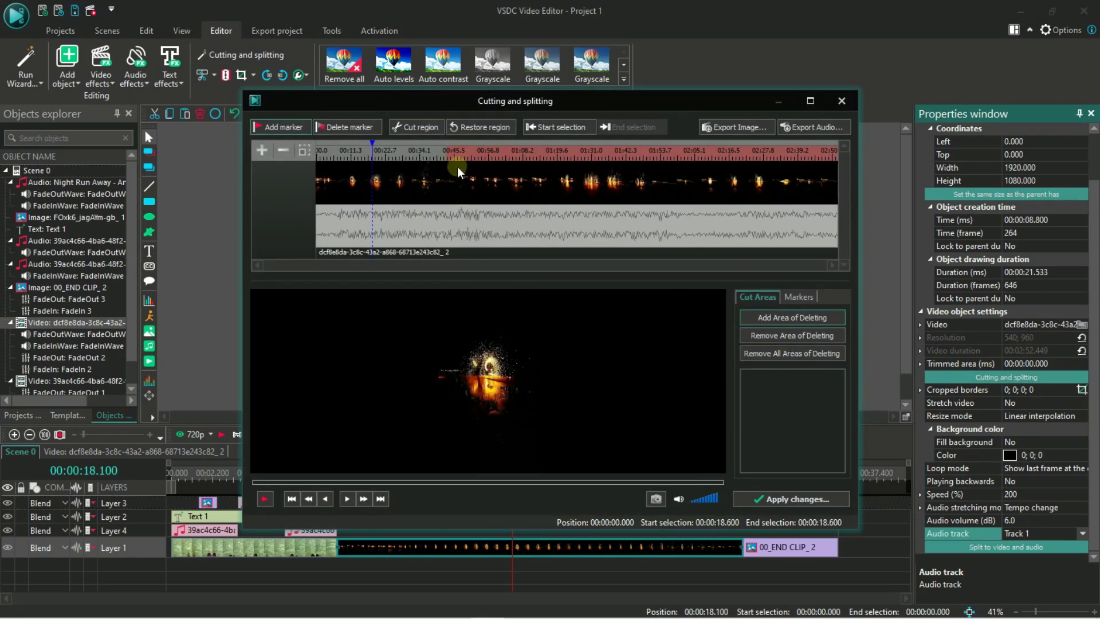
left_click(475, 164)
left_click(573, 150)
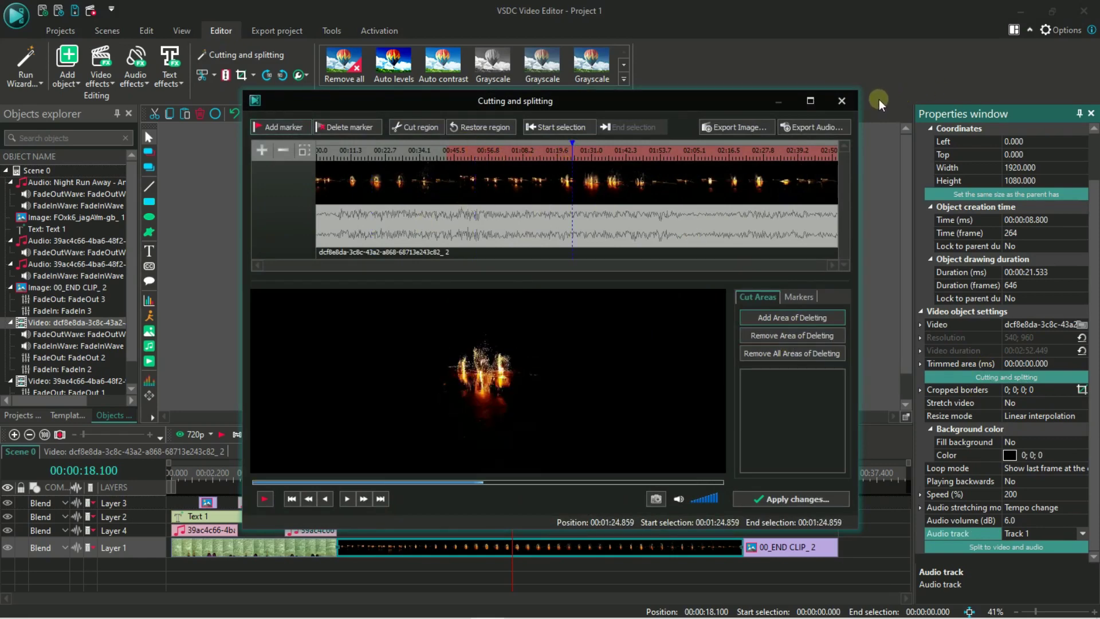
left_click(849, 102)
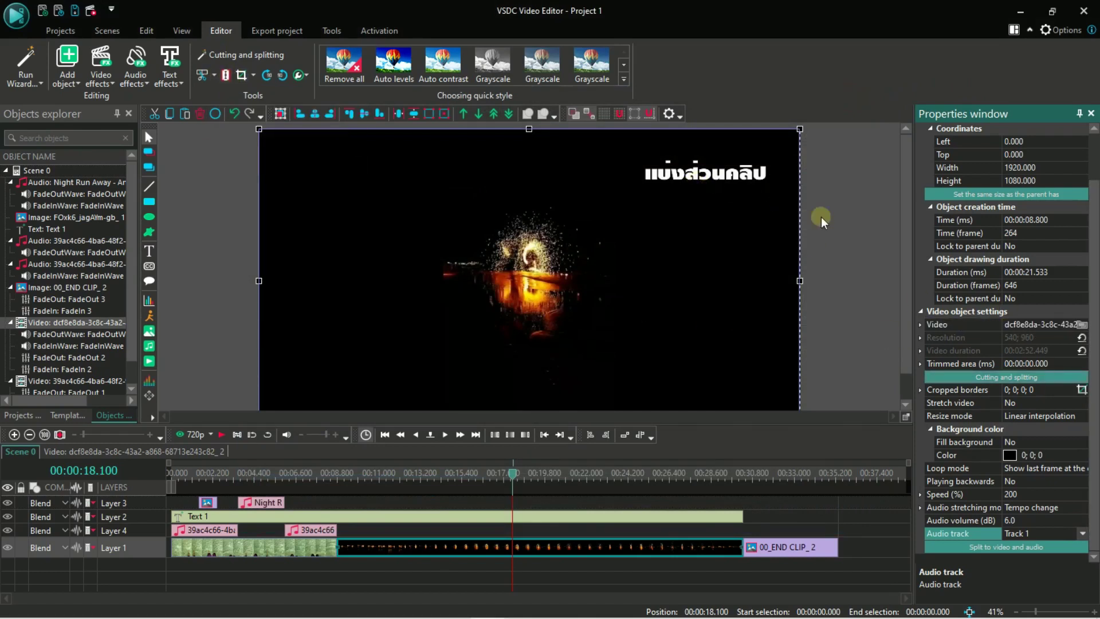
Crop the second video clip's upper and lower borders to an area of about 540x566 pixels.
left_click(1082, 389)
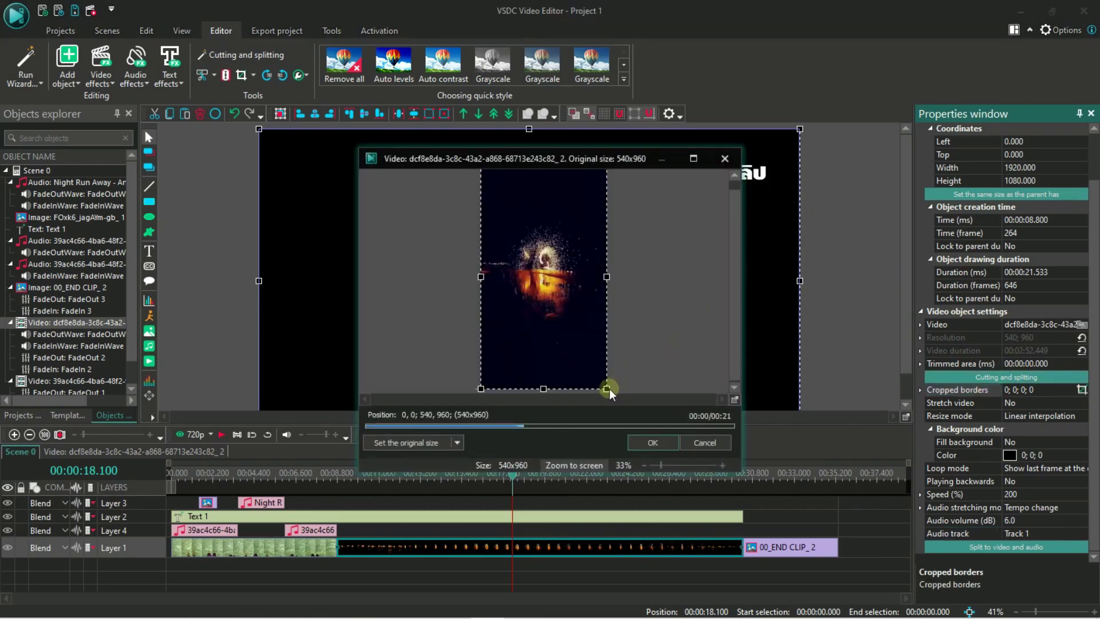
left_click_drag(609, 389, 607, 323)
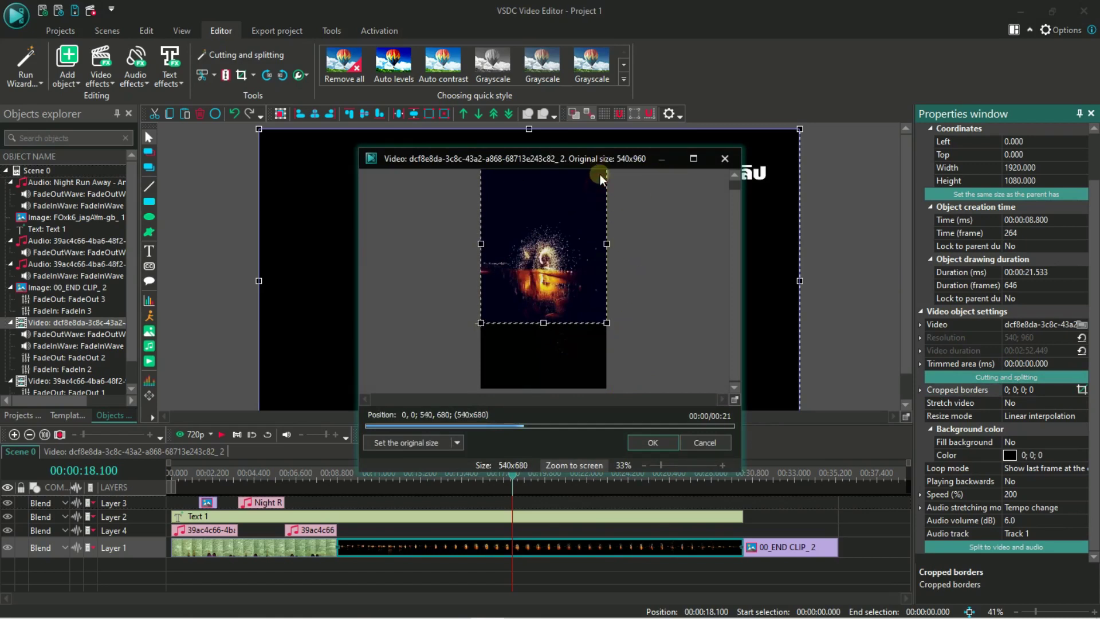
left_click_drag(600, 174, 635, 209)
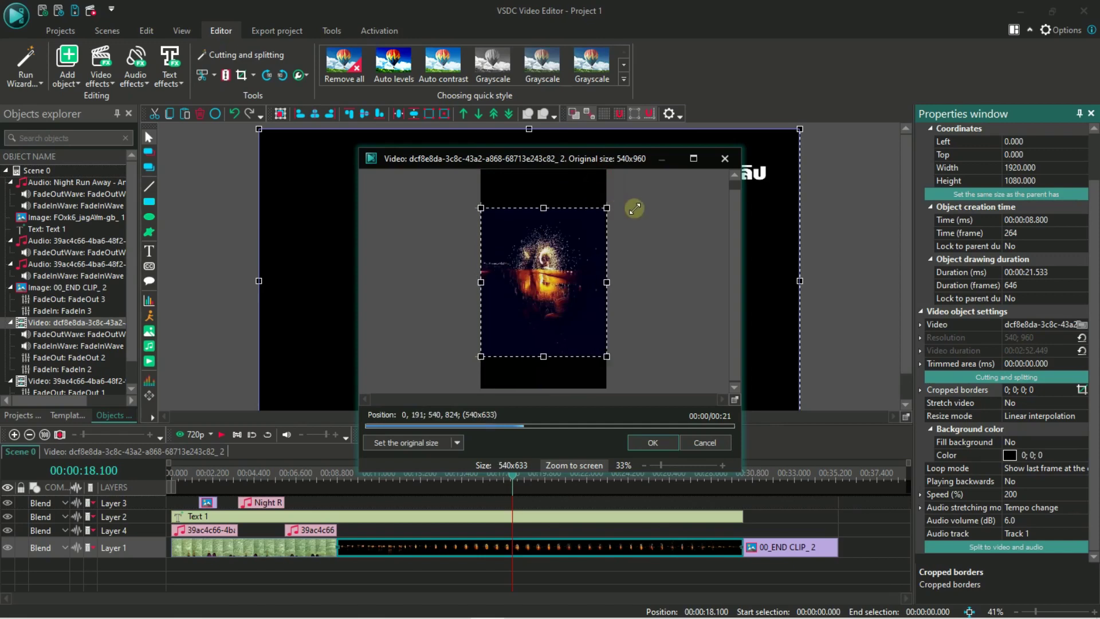
left_click_drag(607, 357, 607, 340)
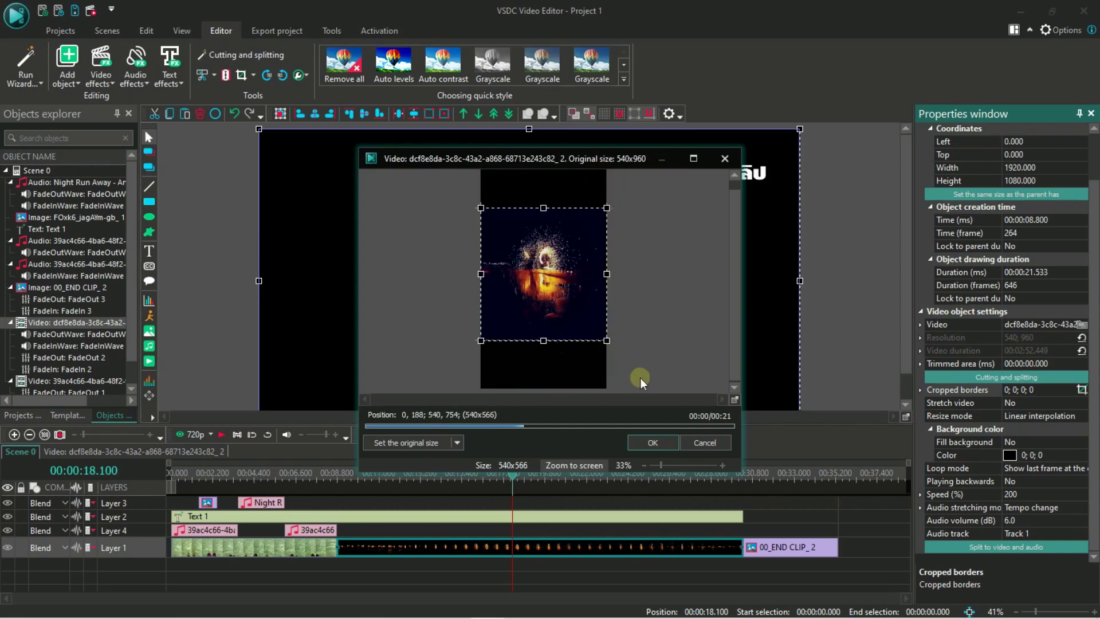
left_click(655, 442)
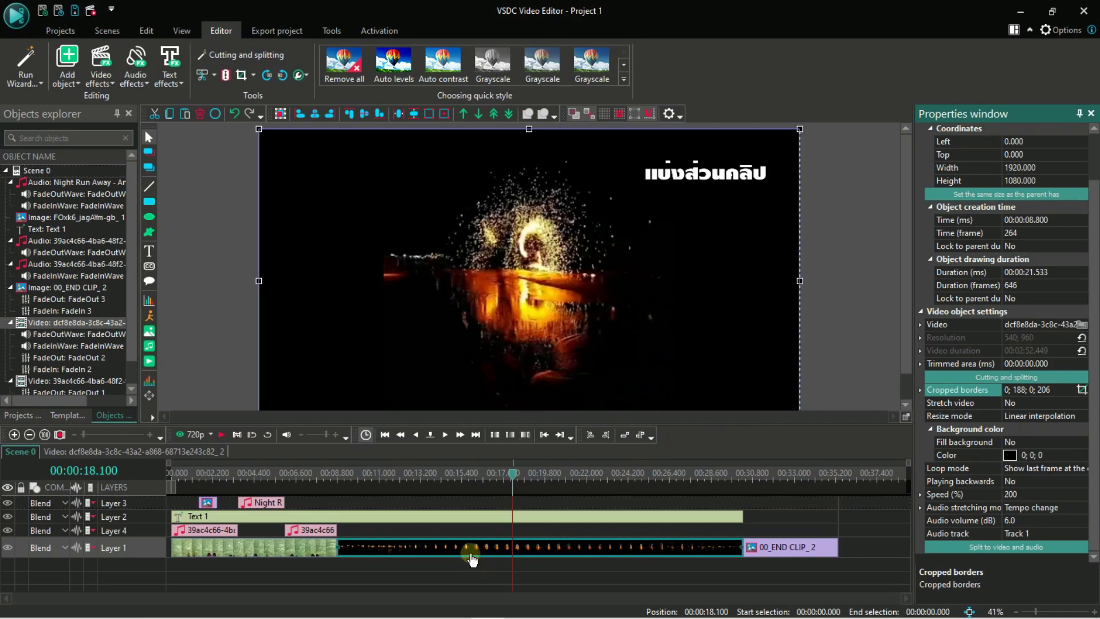
Play the scene from just before the second video clip and jump back to about 00:00:11.400 to check the crop.
left_click(463, 494)
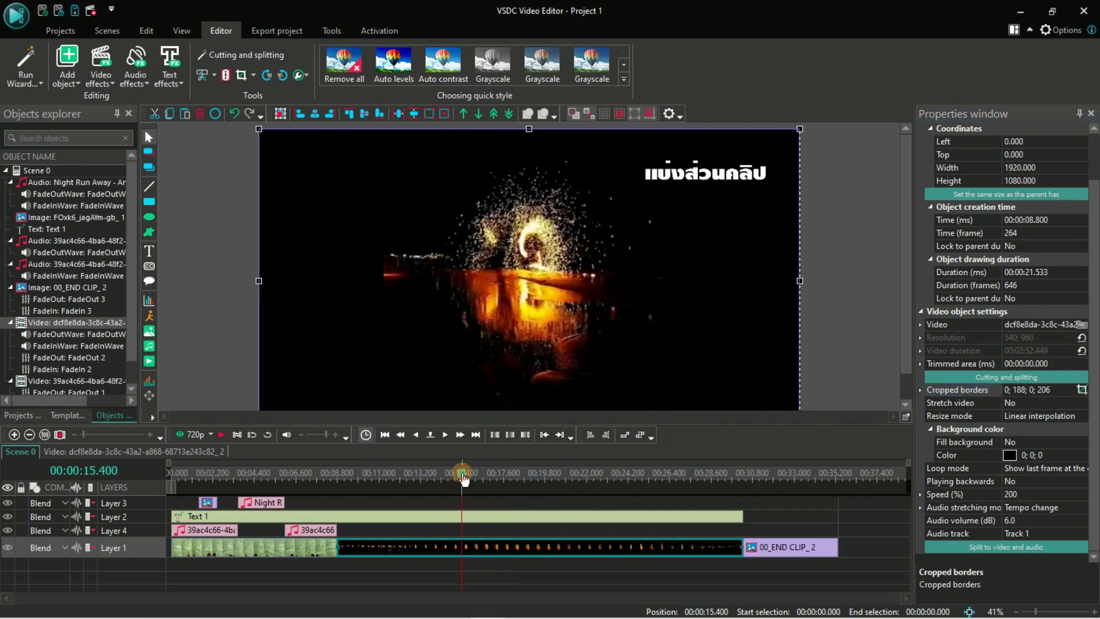
left_click(319, 480)
left_click(221, 435)
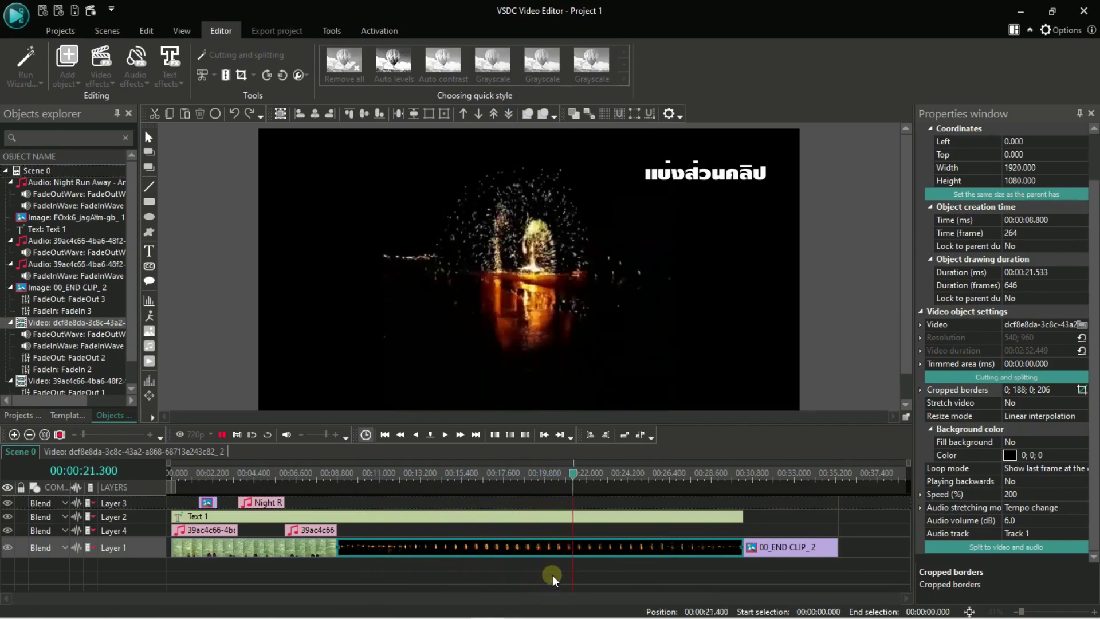
left_click(379, 474)
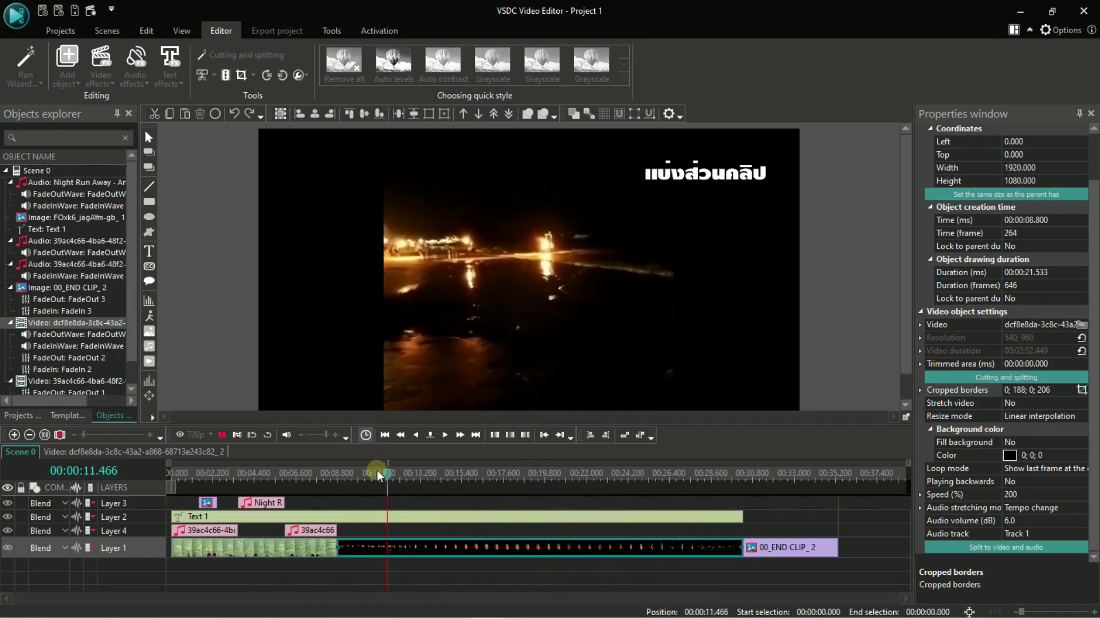
Crop the second video clip tighter around the fire to about 227x292 pixels, with borders 206; 253; 107; 415.
left_click(545, 550)
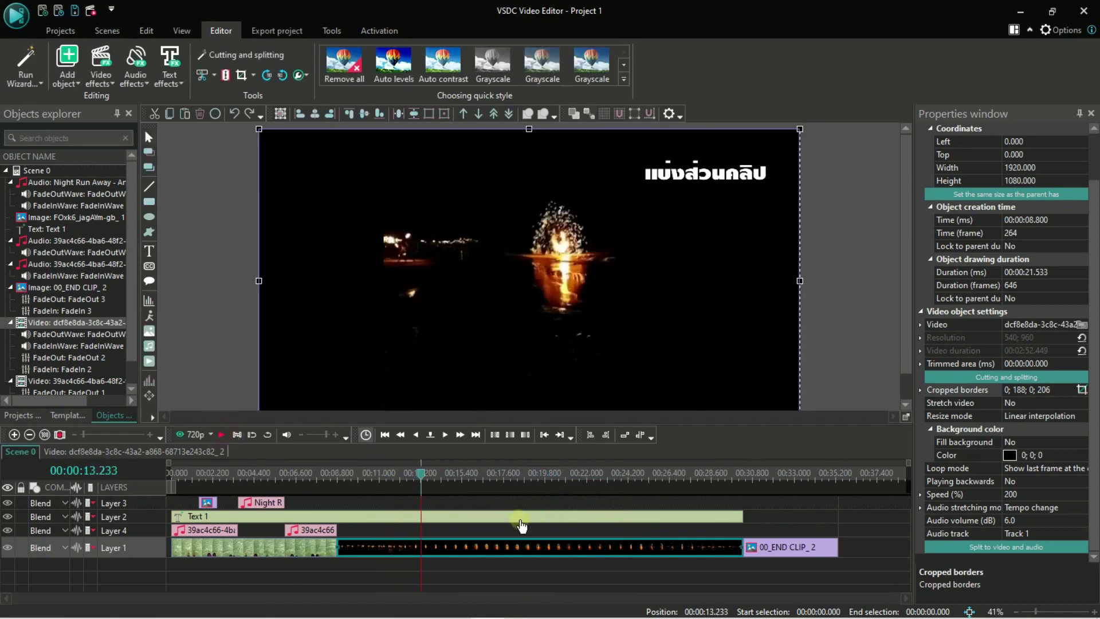
left_click(1082, 390)
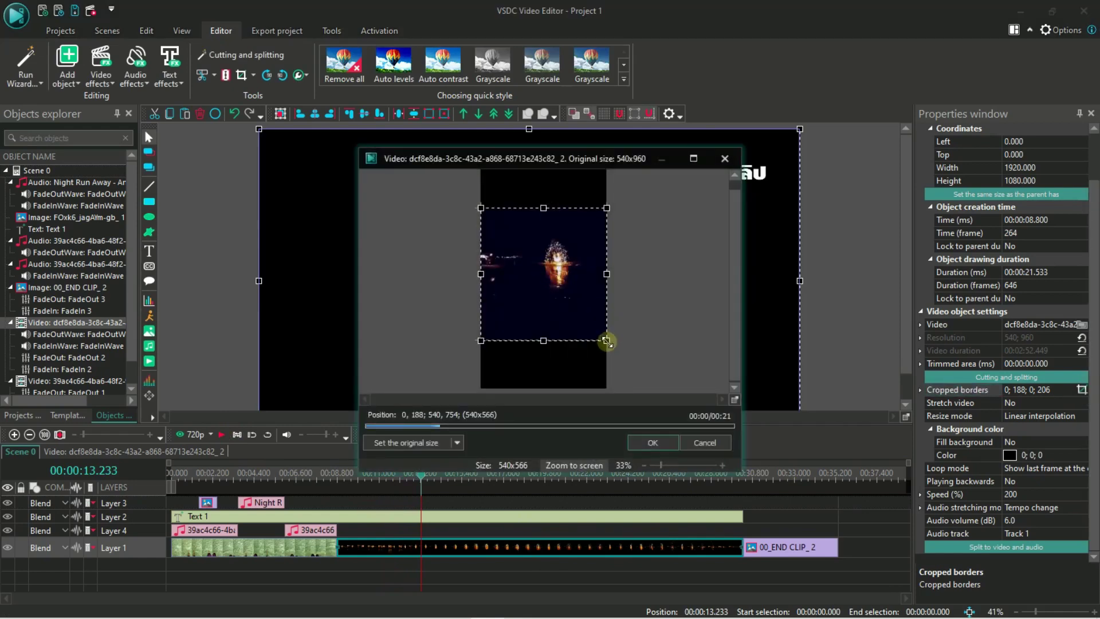
left_click_drag(606, 341, 585, 298)
left_click_drag(482, 298, 529, 292)
left_click_drag(586, 205, 581, 223)
left_click(652, 438)
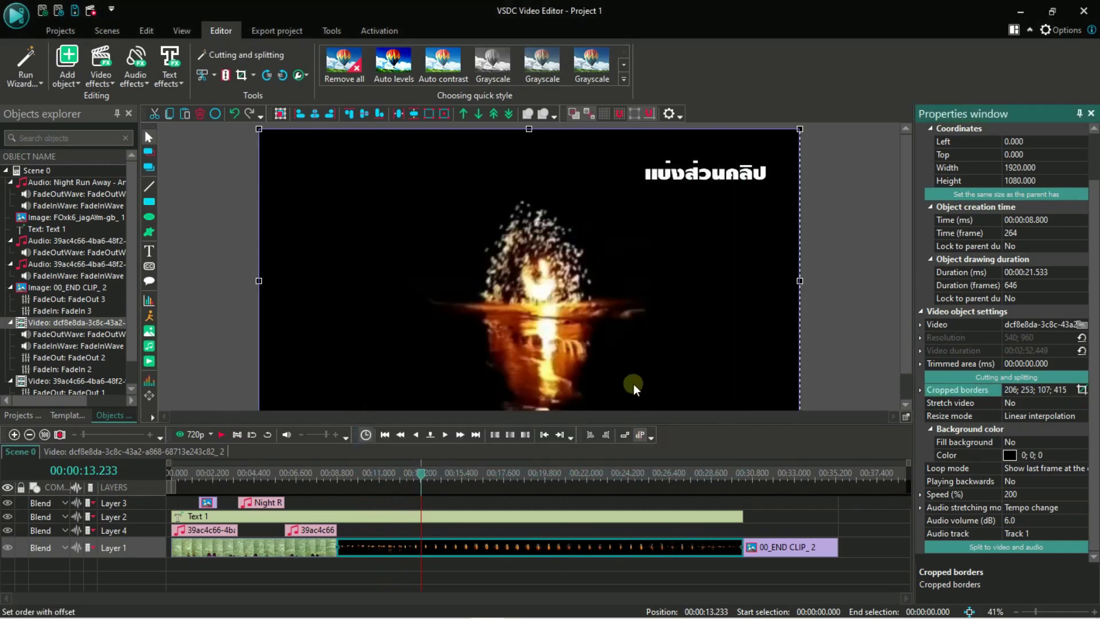
Play the scene from about 00:00:07.866 into the end image, view the second clip's effects timeline and return to Scene 0.
left_click(329, 475)
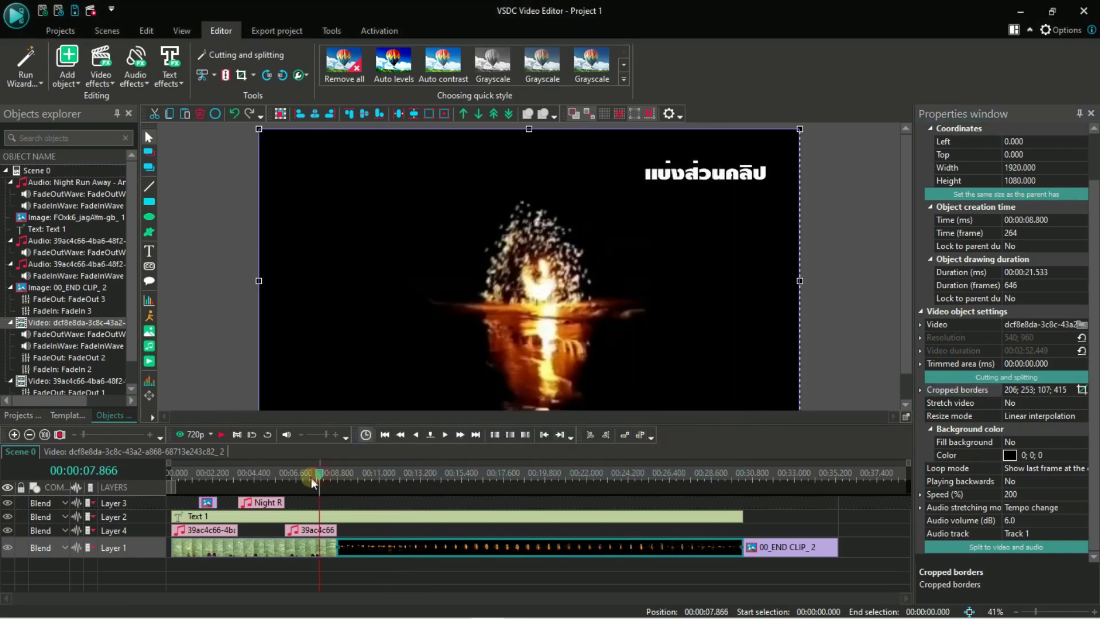
left_click(223, 435)
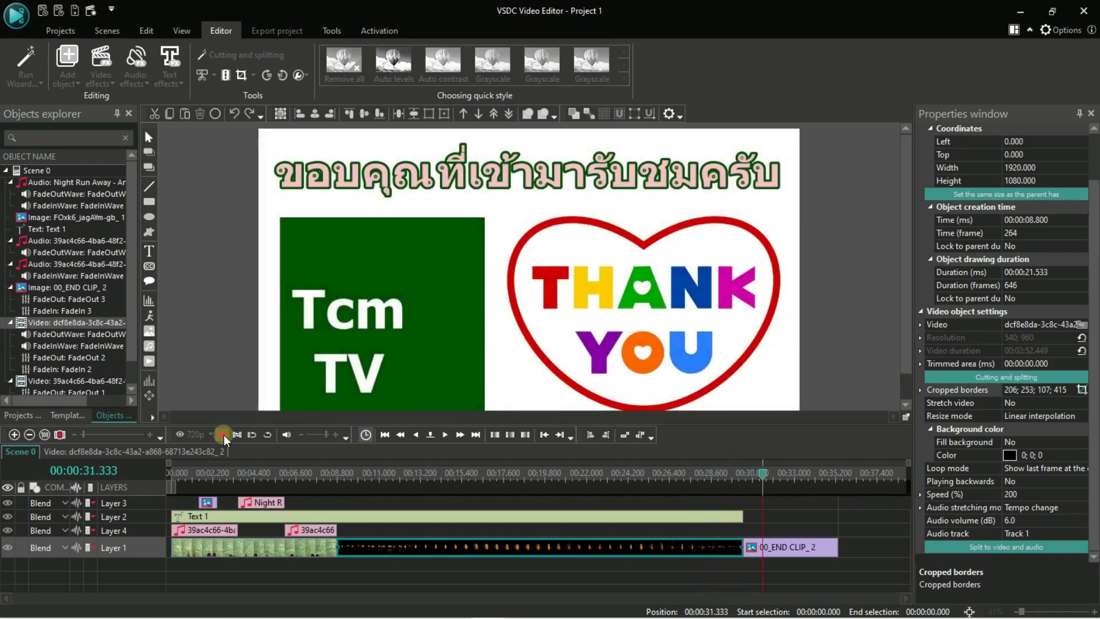
left_click(222, 434)
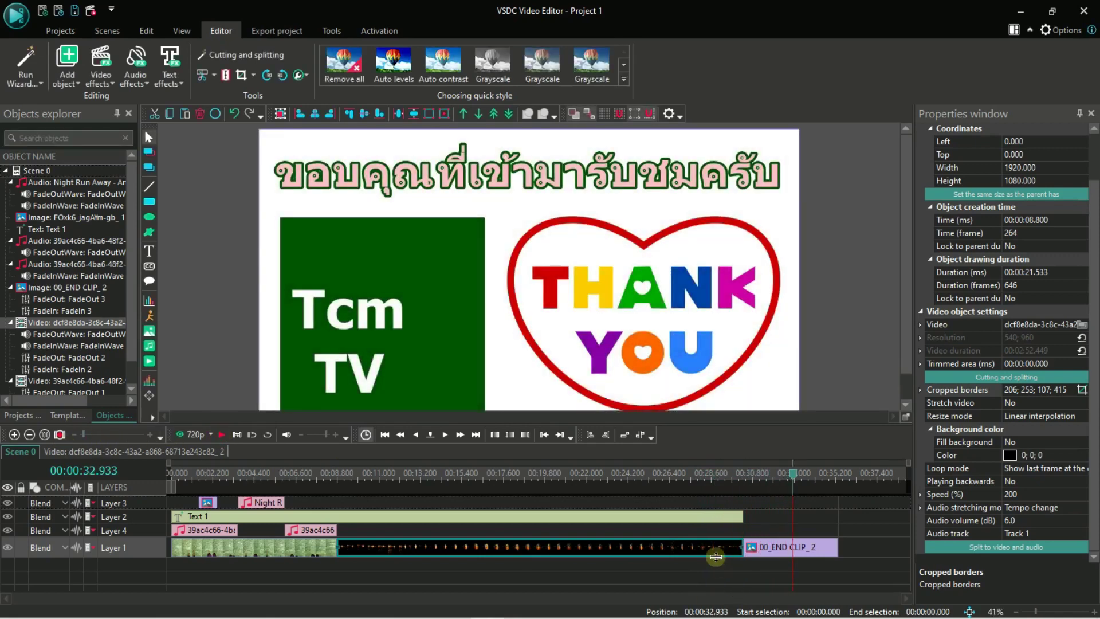
double_click(716, 547)
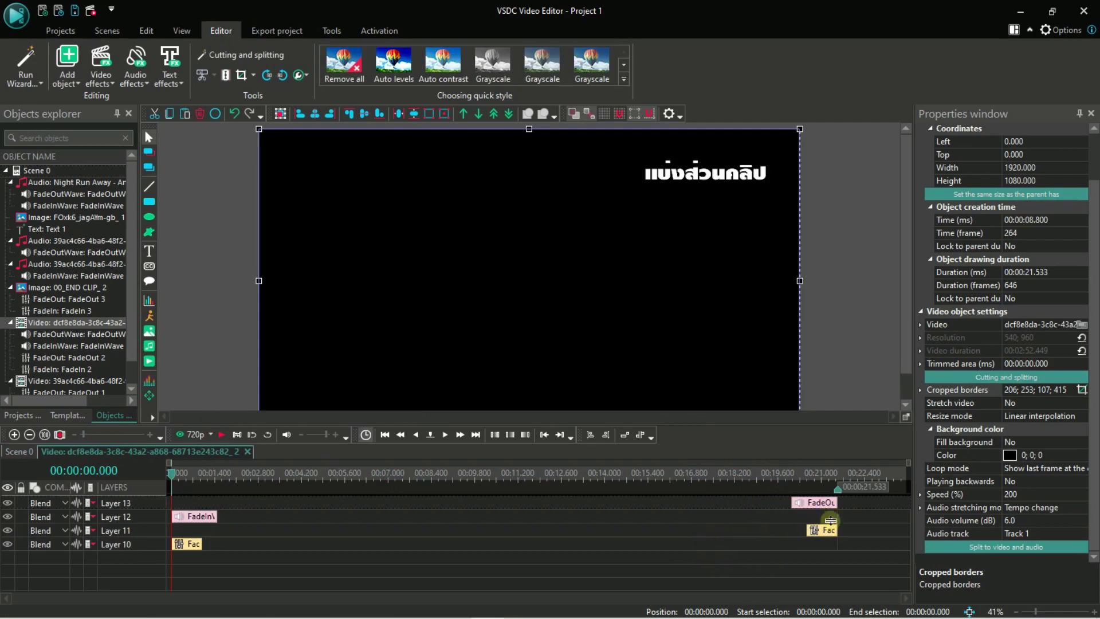
left_click(16, 451)
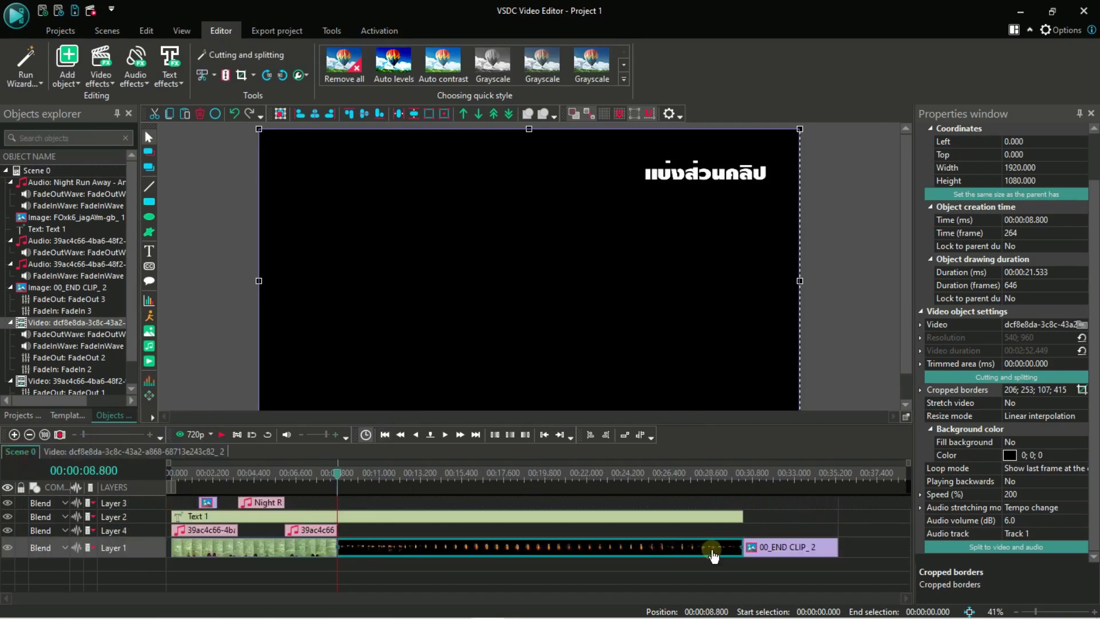
Restore the second video clip's crop area to the full frame, with borders 0; 0; 0; 0, and check it at about 00:00:19.233.
left_click_drag(404, 474, 262, 476)
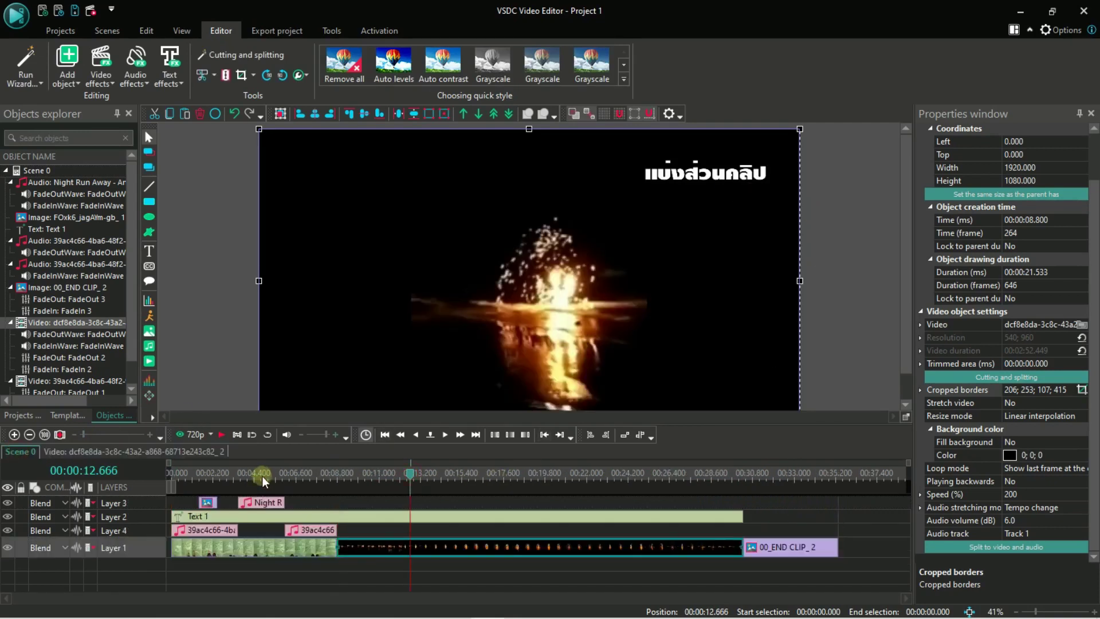
left_click(551, 550)
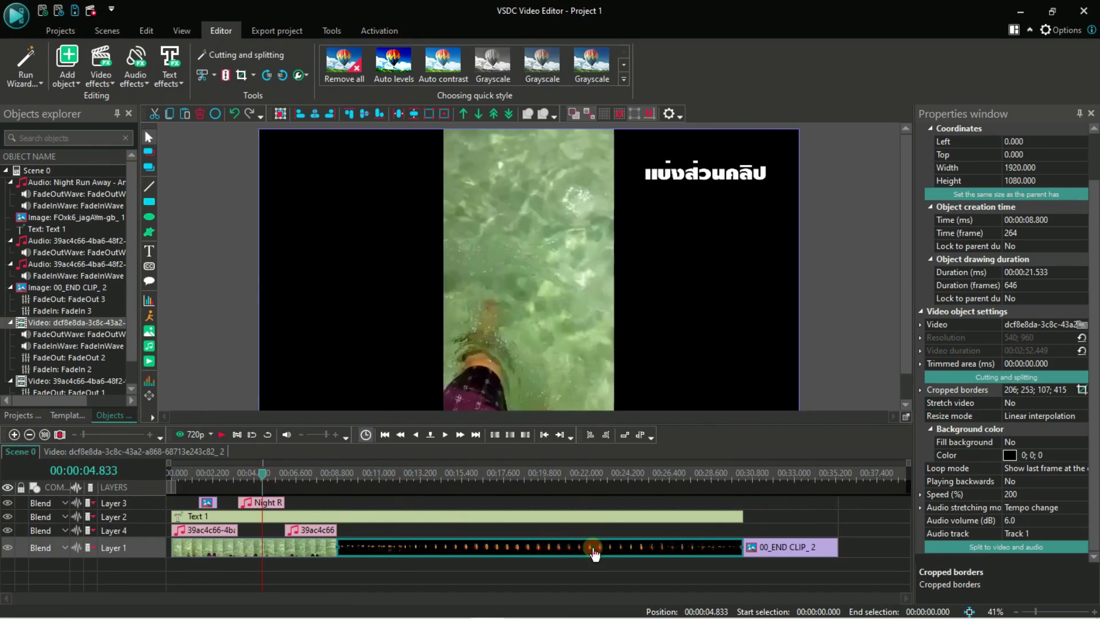
left_click(487, 479)
left_click(528, 550)
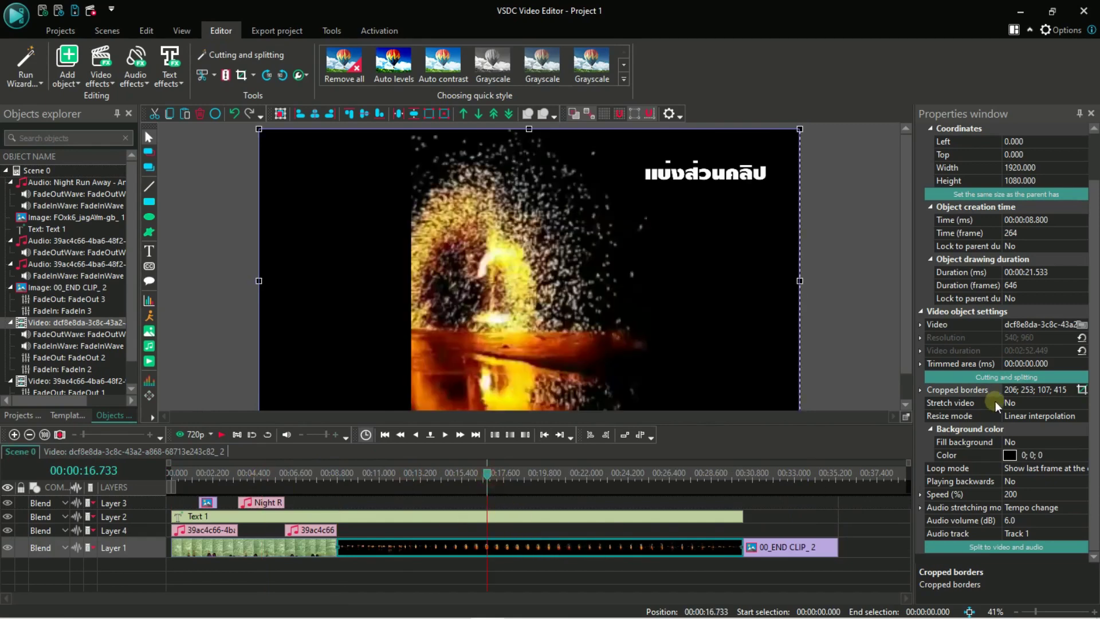
left_click(1080, 390)
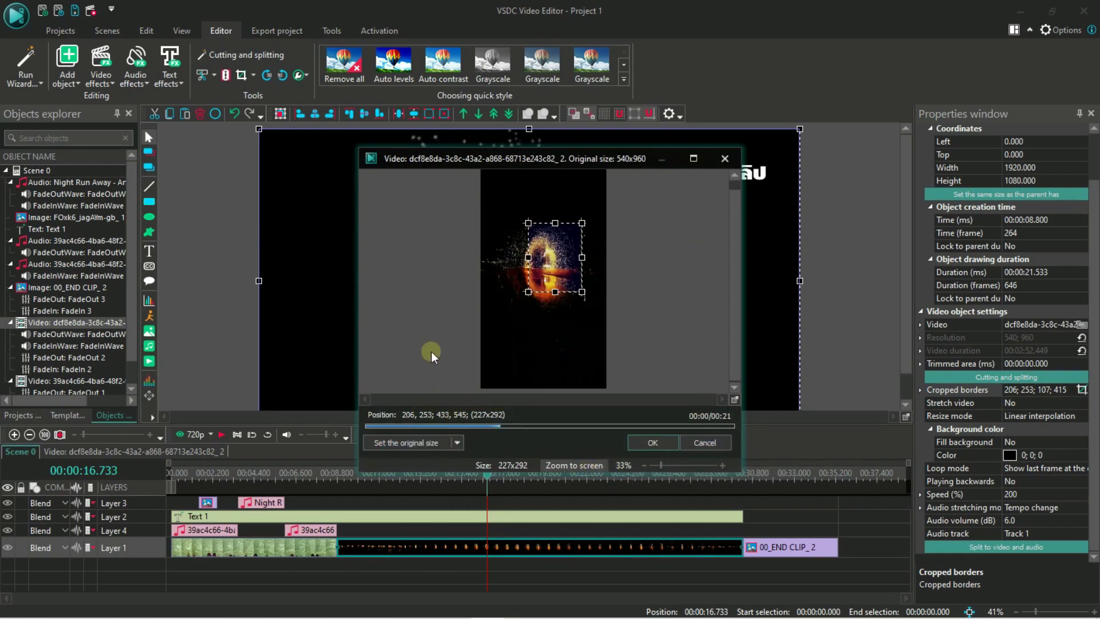
left_click(458, 444)
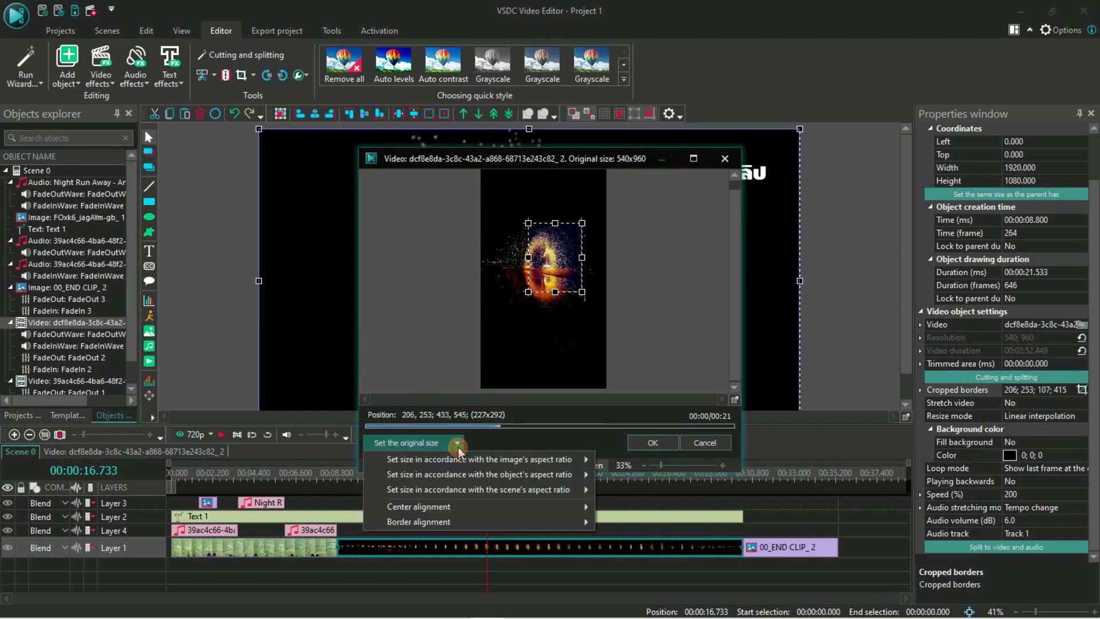
left_click(576, 298)
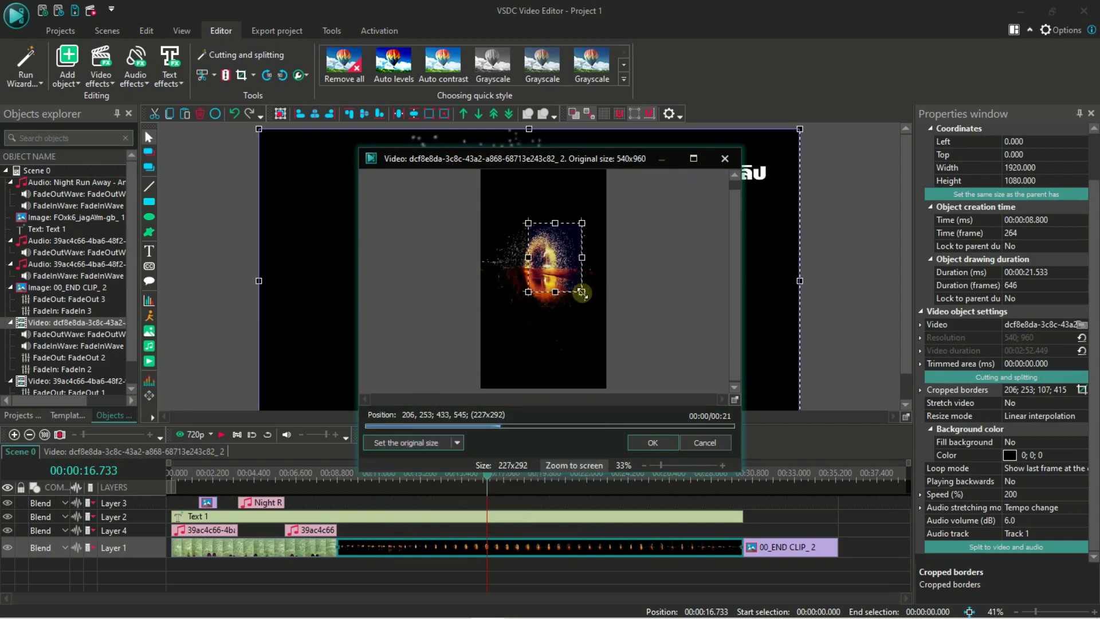
left_click_drag(582, 293, 625, 411)
left_click_drag(528, 221, 481, 176)
left_click(629, 444)
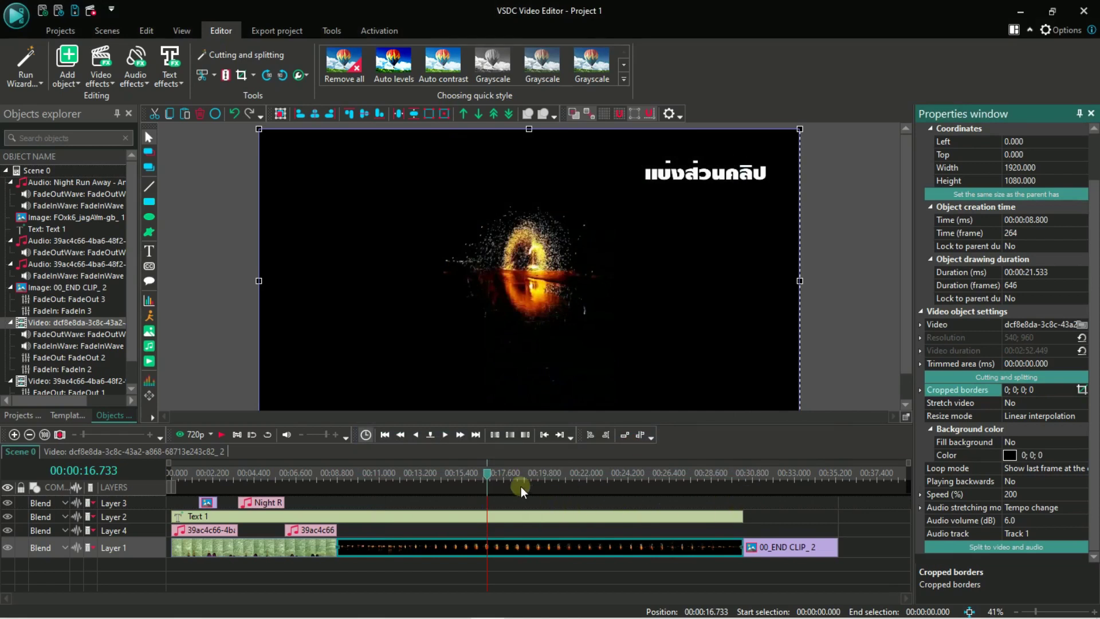
left_click(535, 474)
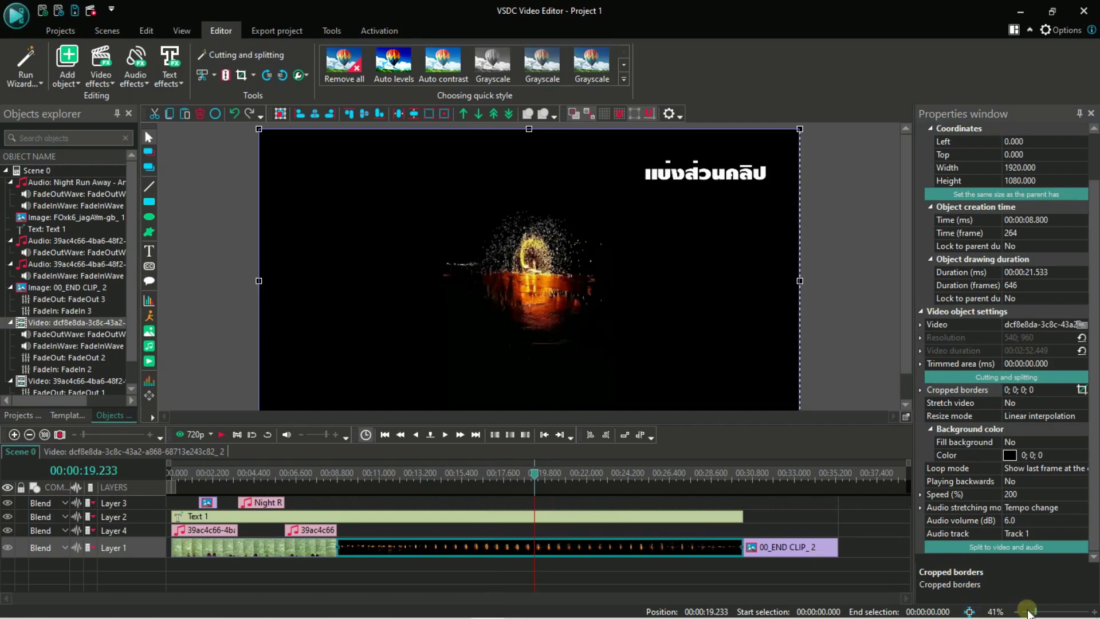
View the scene preview at 56% and 22% zoom, deselect the clip and fit the scene to the preview area.
mouse_move(1037, 612)
left_mouse_down()
mouse_move(1056, 612)
mouse_move(1040, 612)
left_mouse_up()
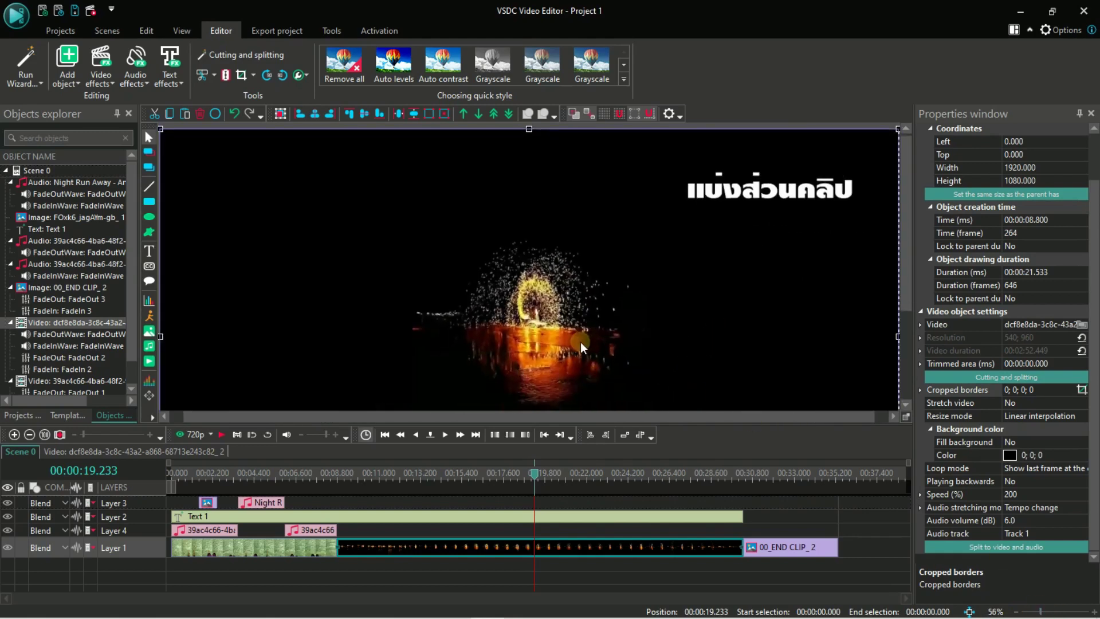
left_click_drag(903, 205, 903, 229)
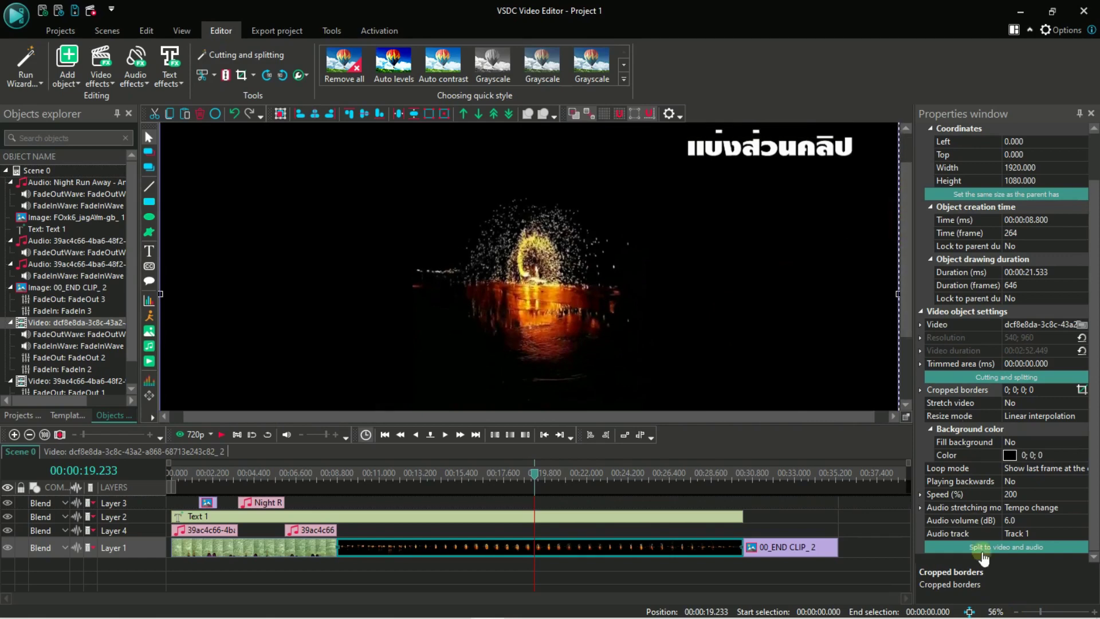
mouse_move(1040, 612)
left_mouse_down()
mouse_move(1057, 612)
mouse_move(1029, 612)
left_mouse_up()
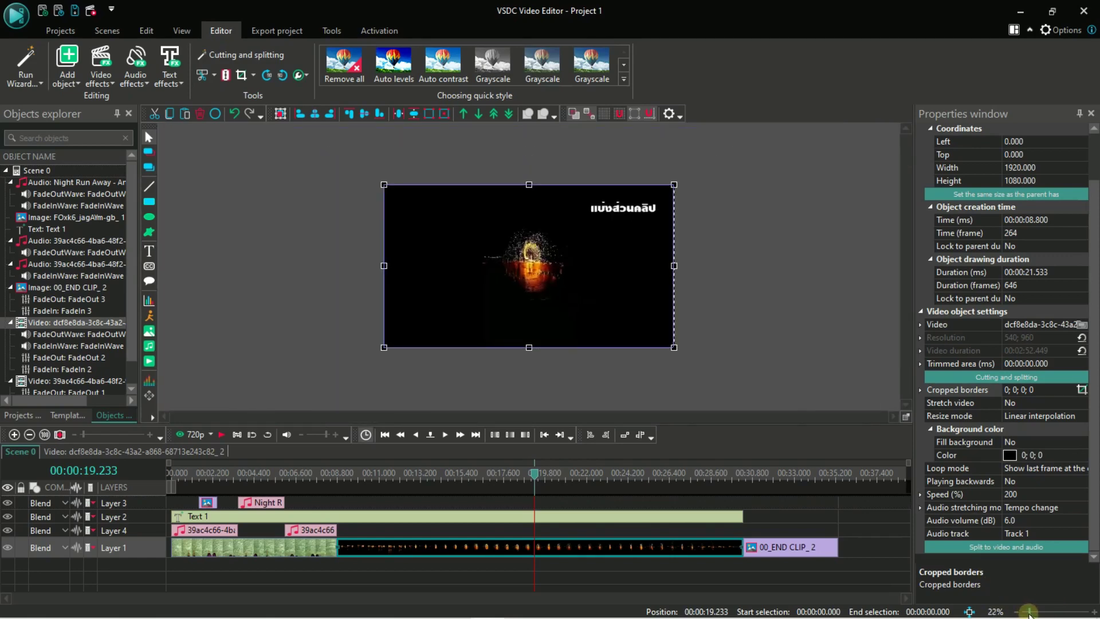
left_click(970, 611)
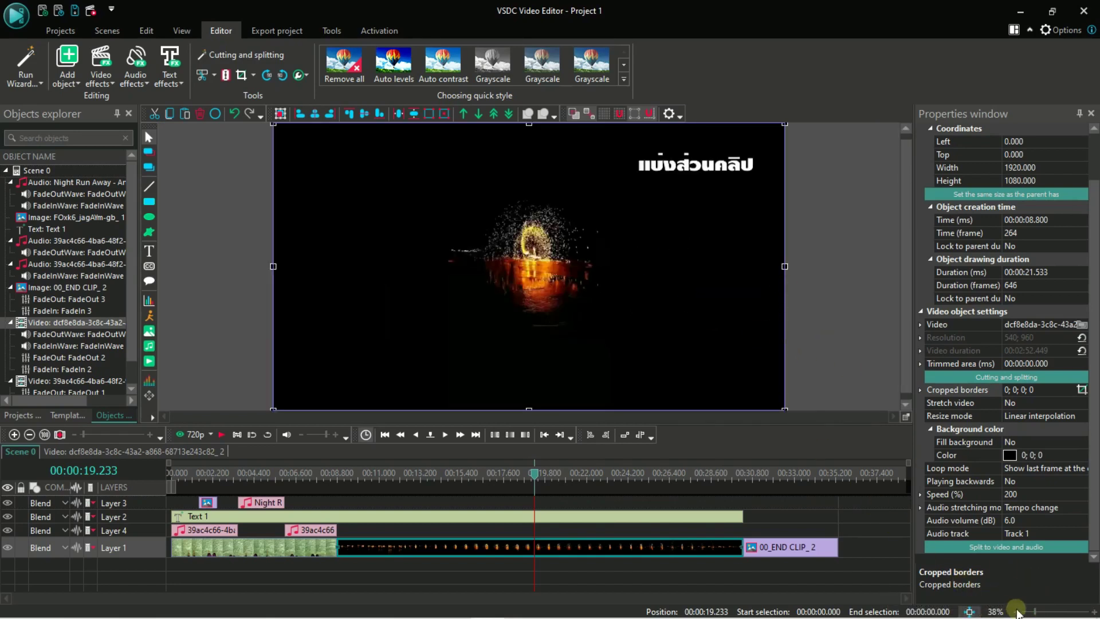
left_click_drag(1035, 612, 1032, 612)
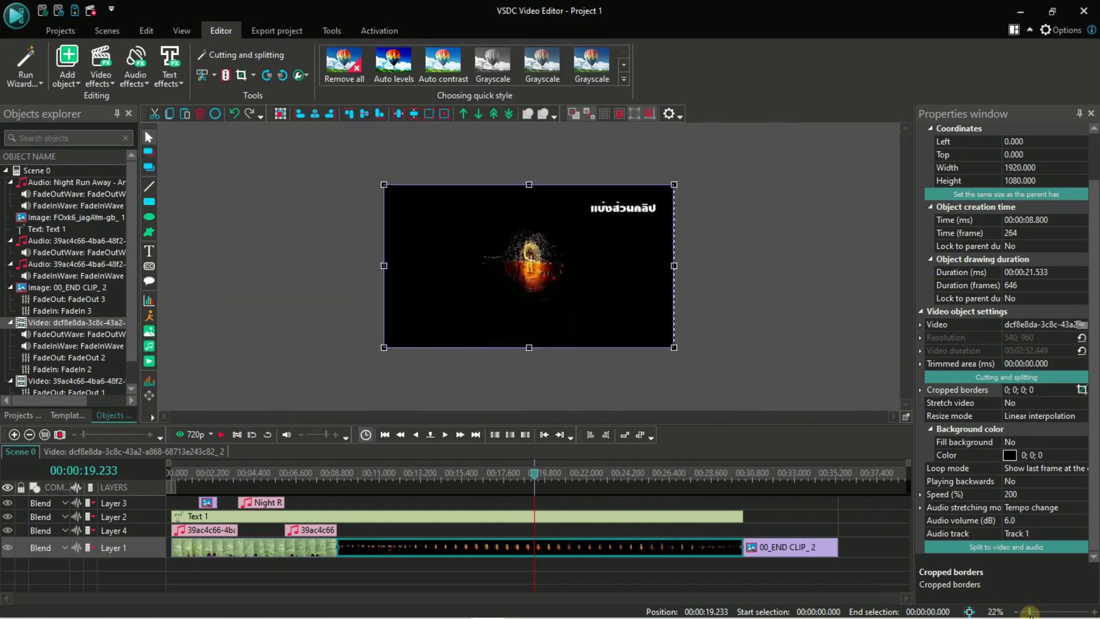
left_click(828, 334)
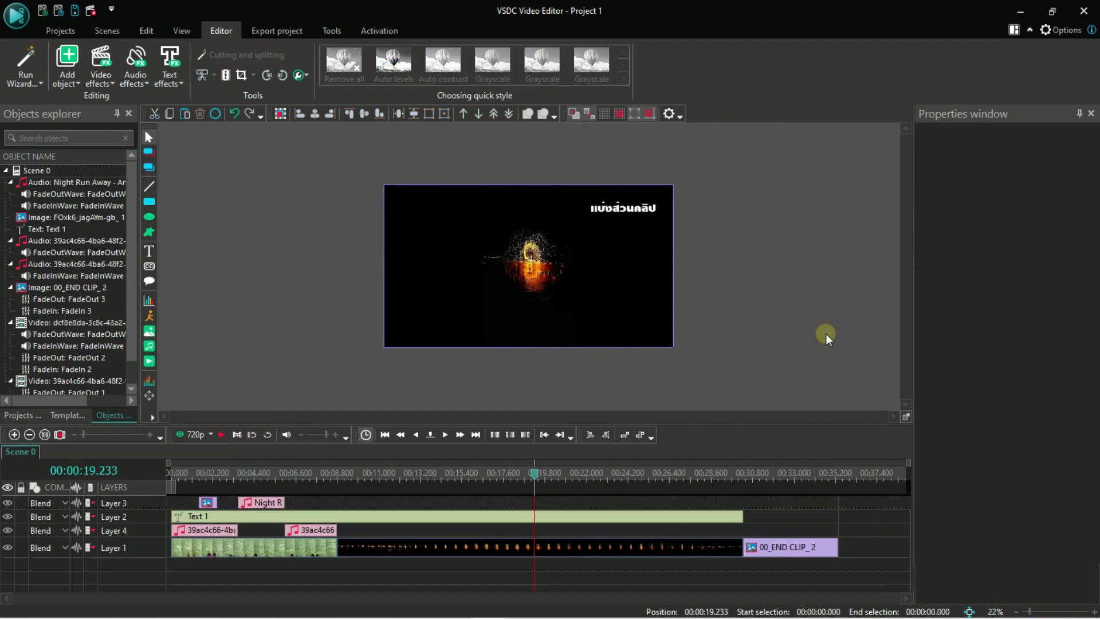
left_click(969, 612)
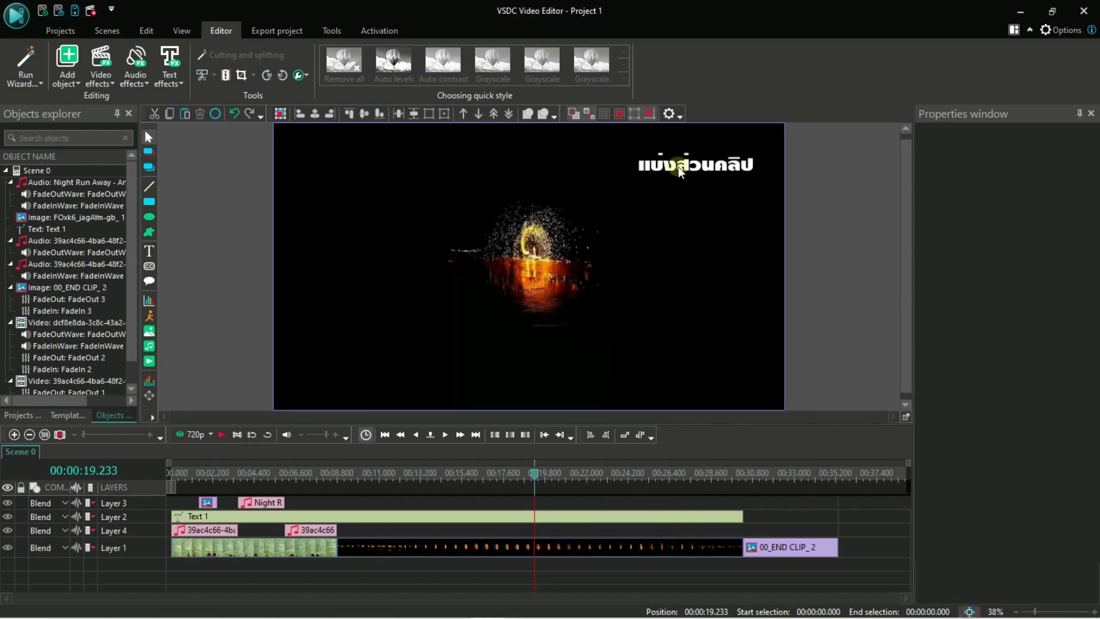
Replace the wording of the Text 1 title with "ส่งออกคลิป".
left_click(679, 172)
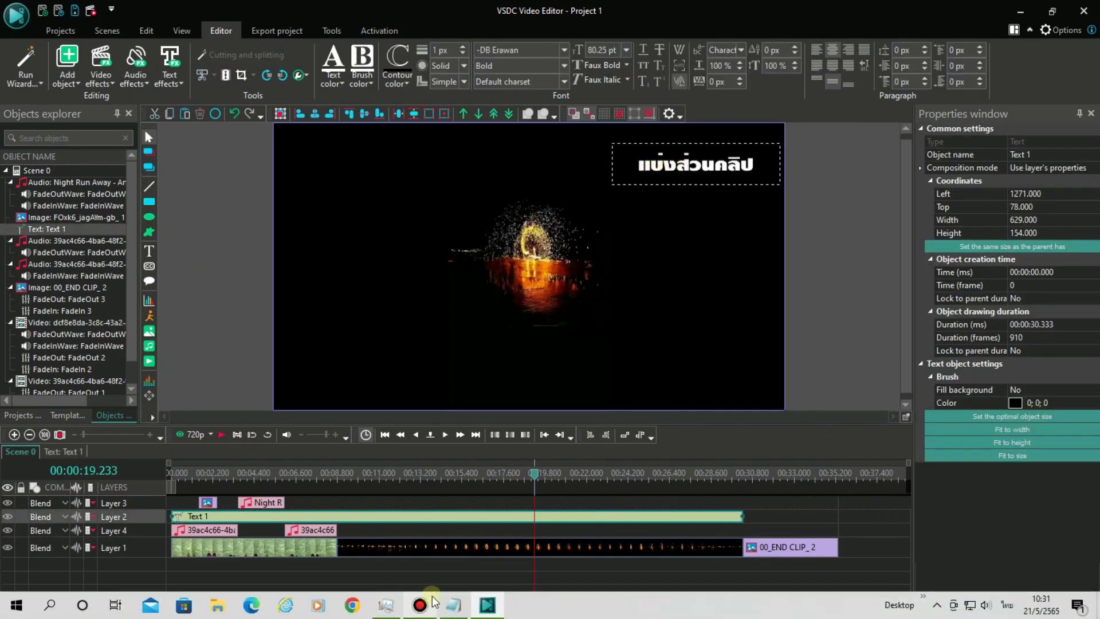
left_click(454, 605)
left_click(765, 122)
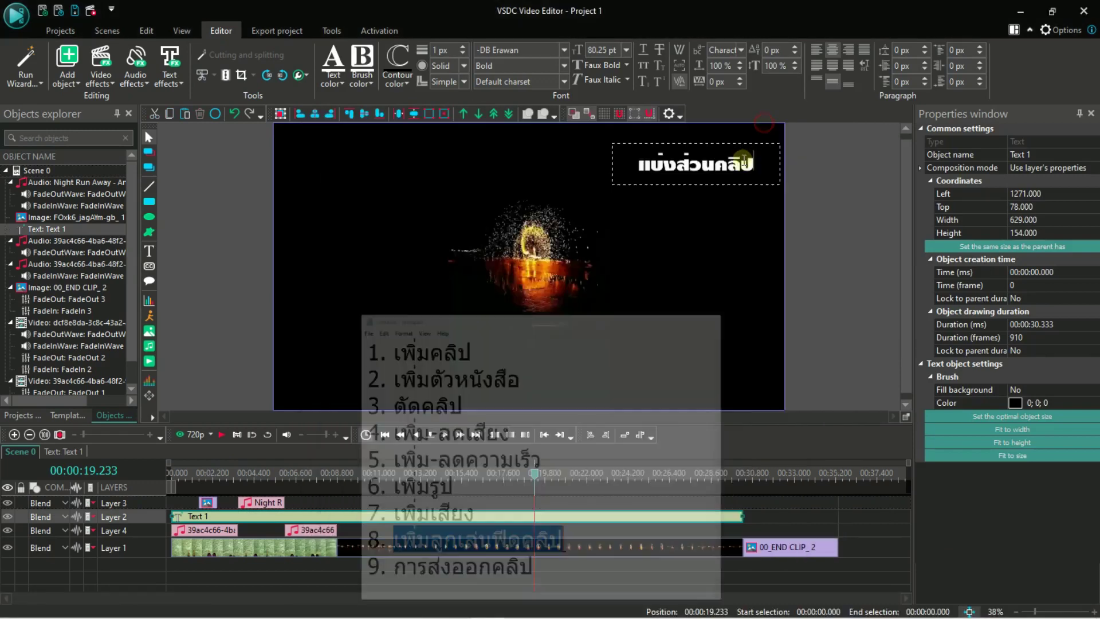
left_click_drag(756, 164, 617, 167)
type("ส่งออก")
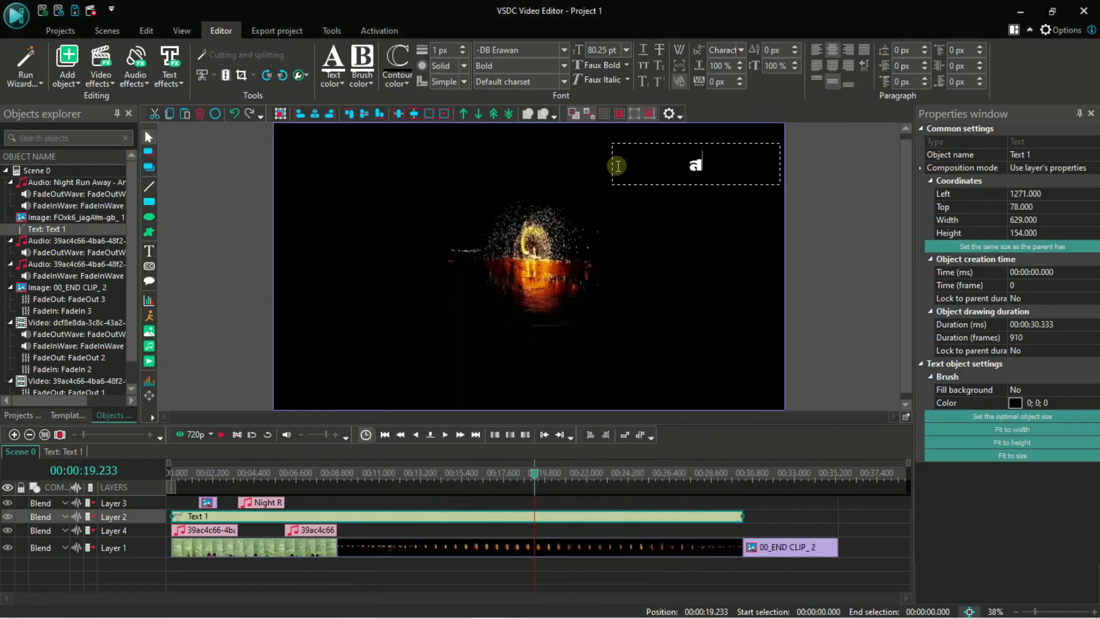
type("ค")
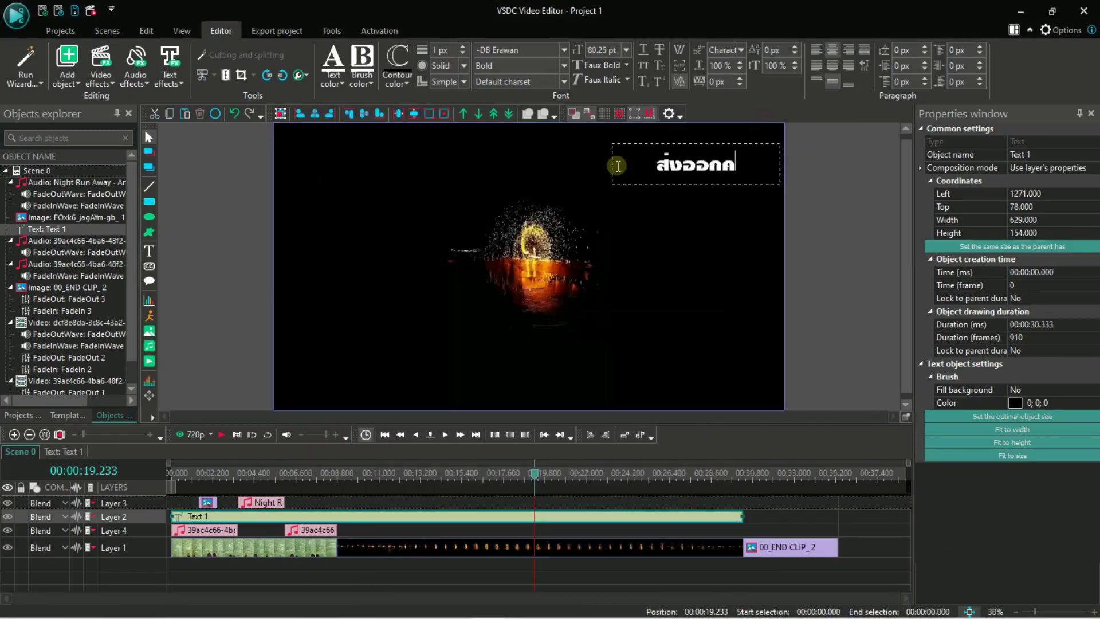
type("ลิป")
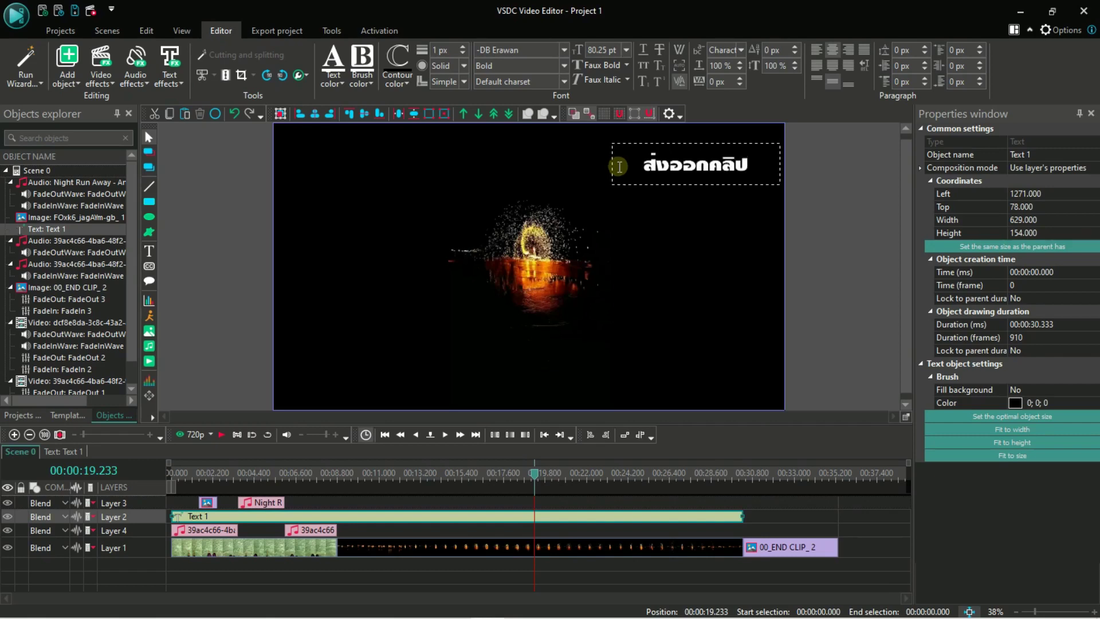
left_click(825, 249)
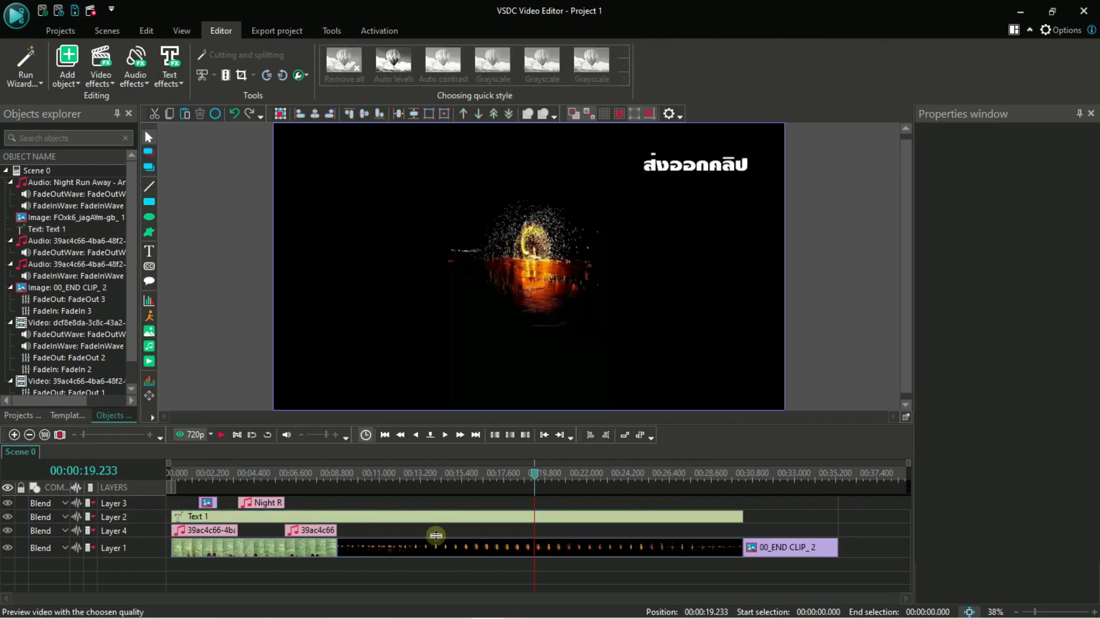
Return the playhead to 00:00:00.000 and open the project's export settings.
left_click_drag(534, 473, 223, 494)
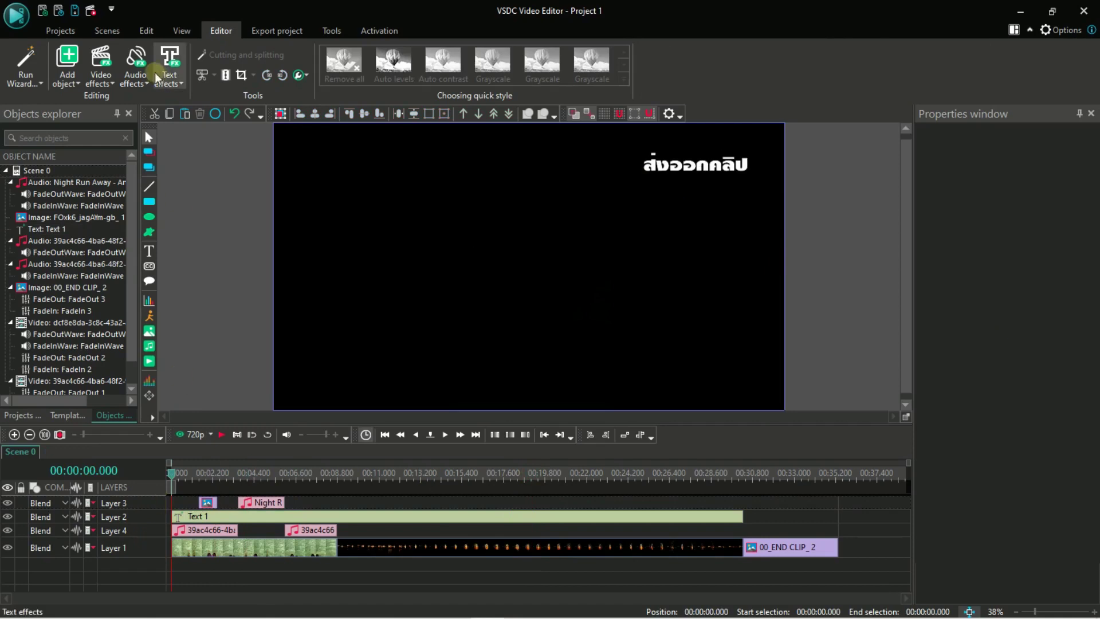
left_click(61, 33)
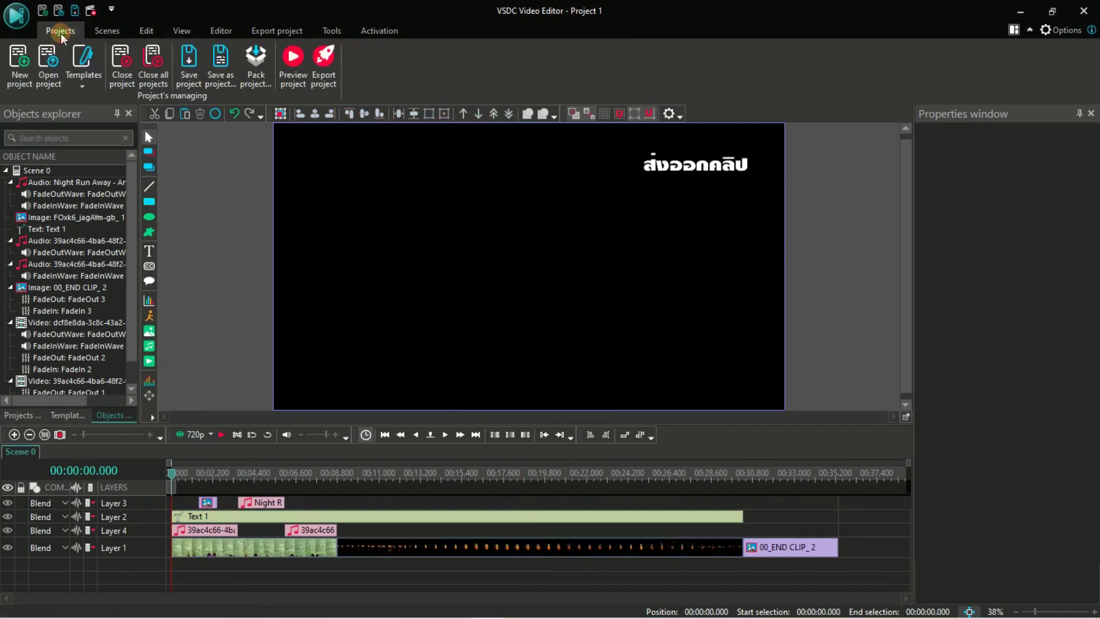
left_click(332, 71)
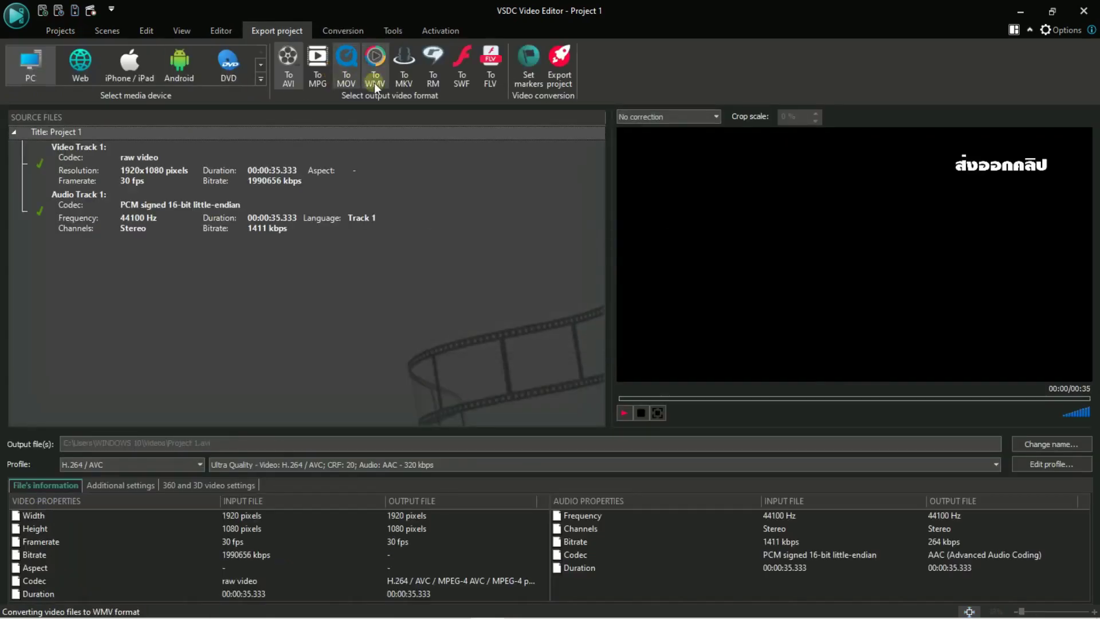
Look through the export target devices, covering PC, Web, iPhone / iPad, Android, DVD and the additional devices.
left_click(46, 78)
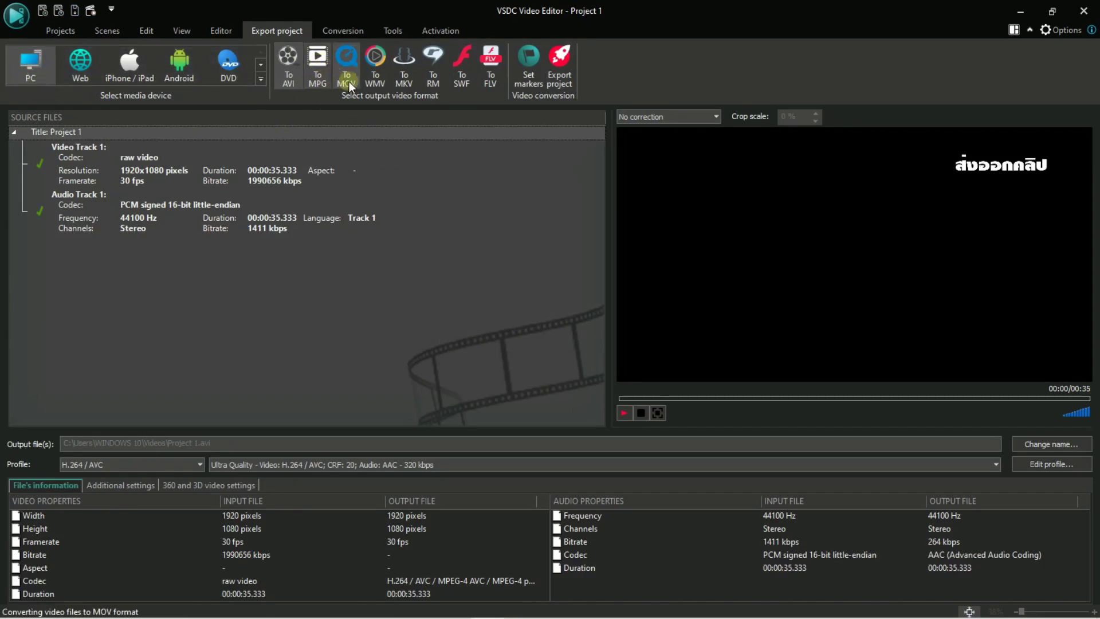
left_click(88, 66)
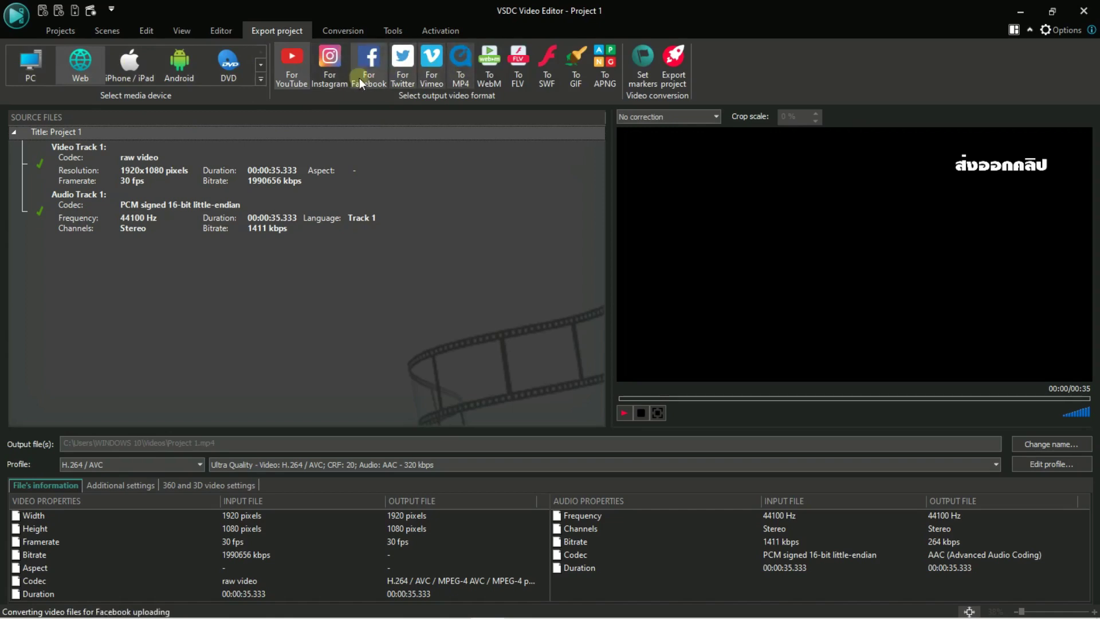
left_click(115, 78)
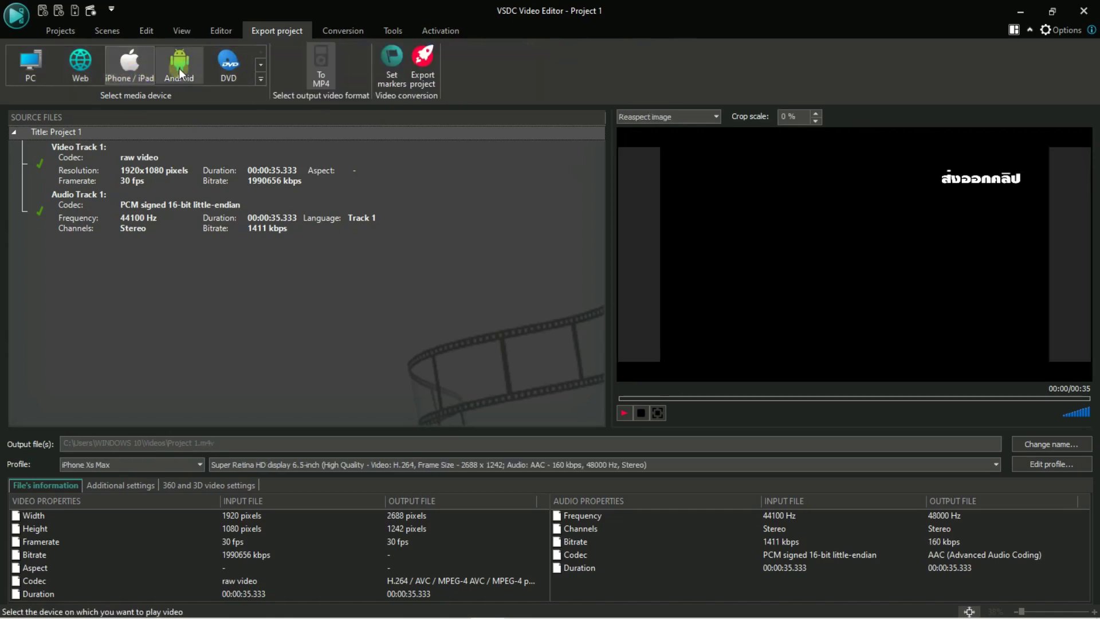
left_click(179, 67)
left_click(249, 71)
left_click(261, 64)
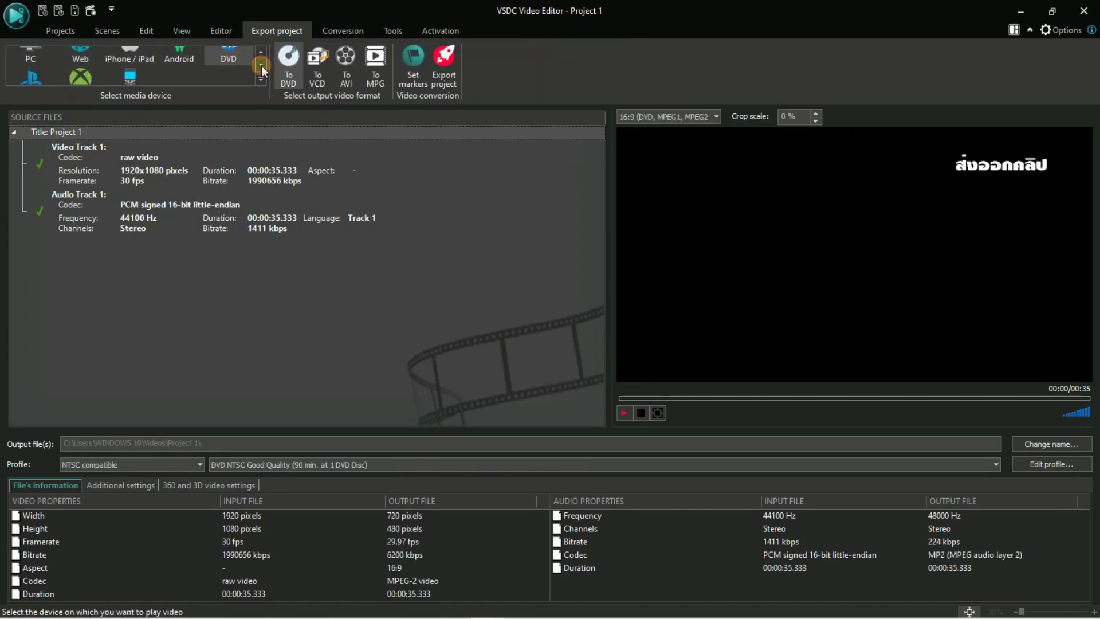
left_click(260, 52)
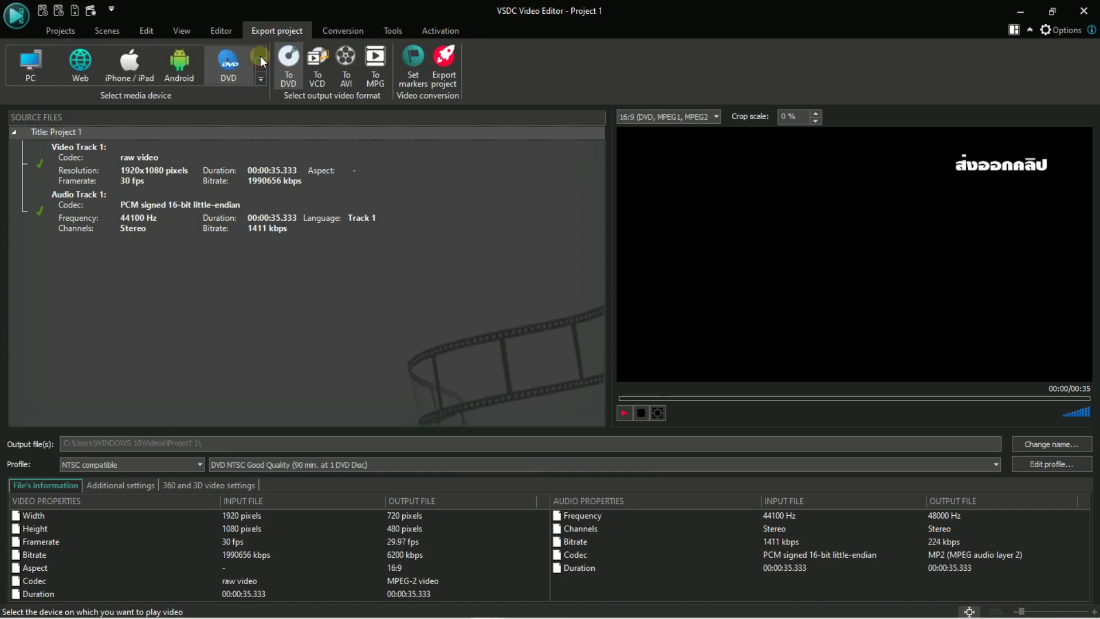
Compare the PC export formats with the Web presets for Instagram, Facebook and YouTube, finishing on the PC target.
left_click(91, 62)
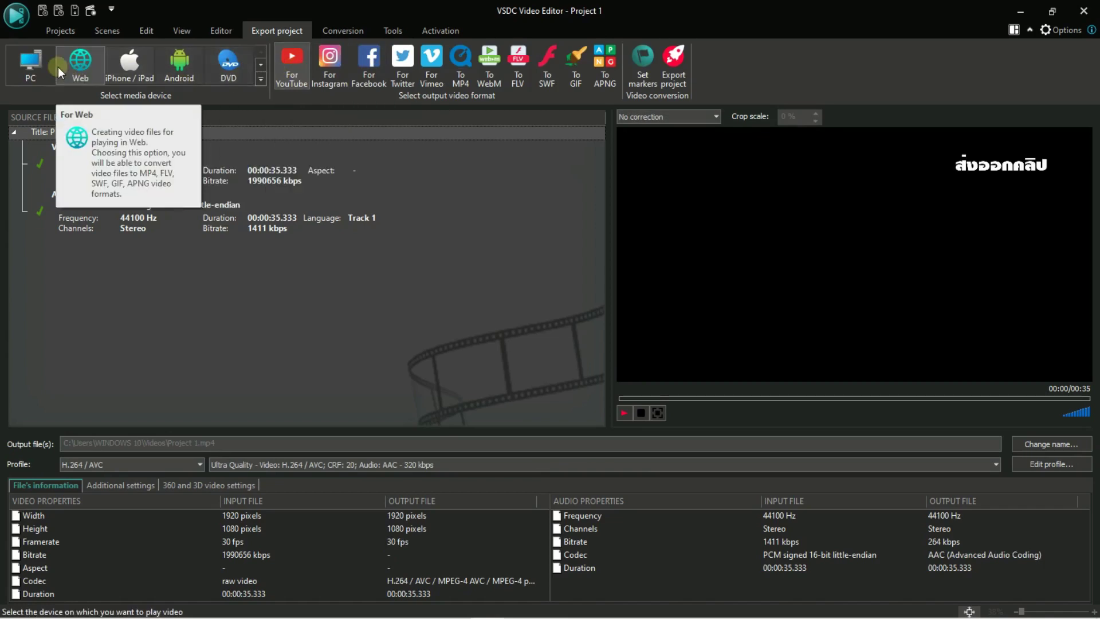
left_click(31, 63)
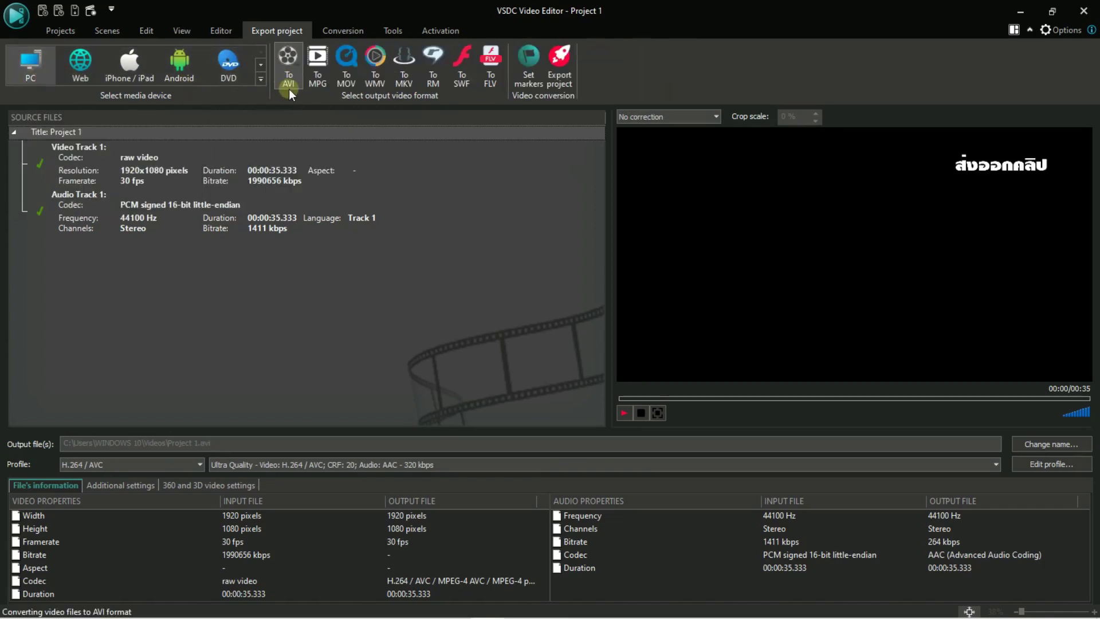
left_click(72, 68)
left_click(318, 70)
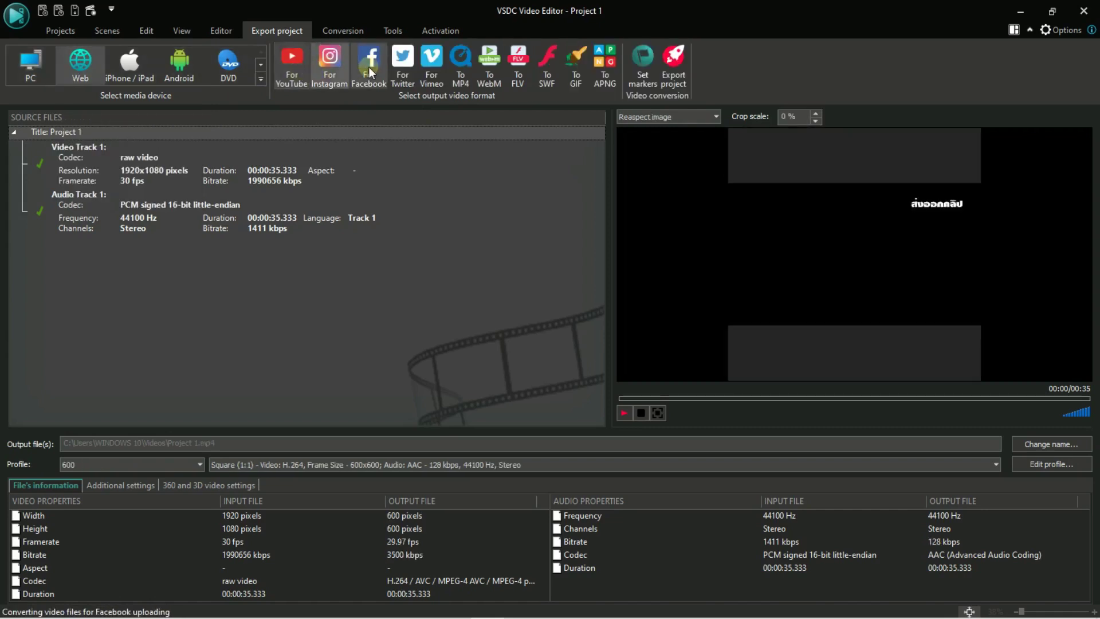
left_click(369, 67)
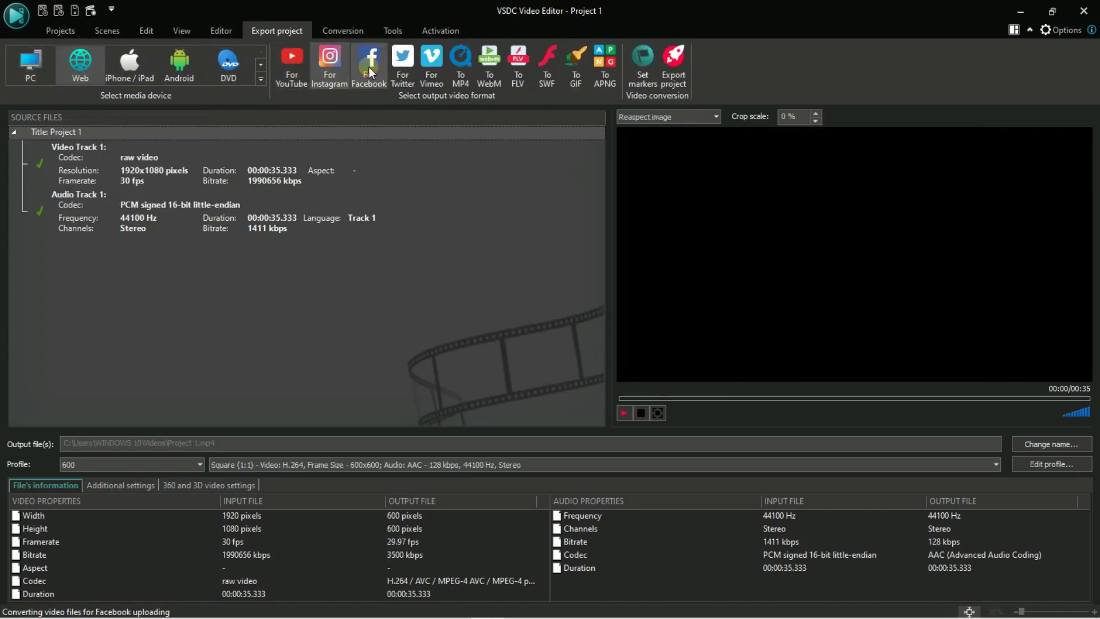
left_click(287, 70)
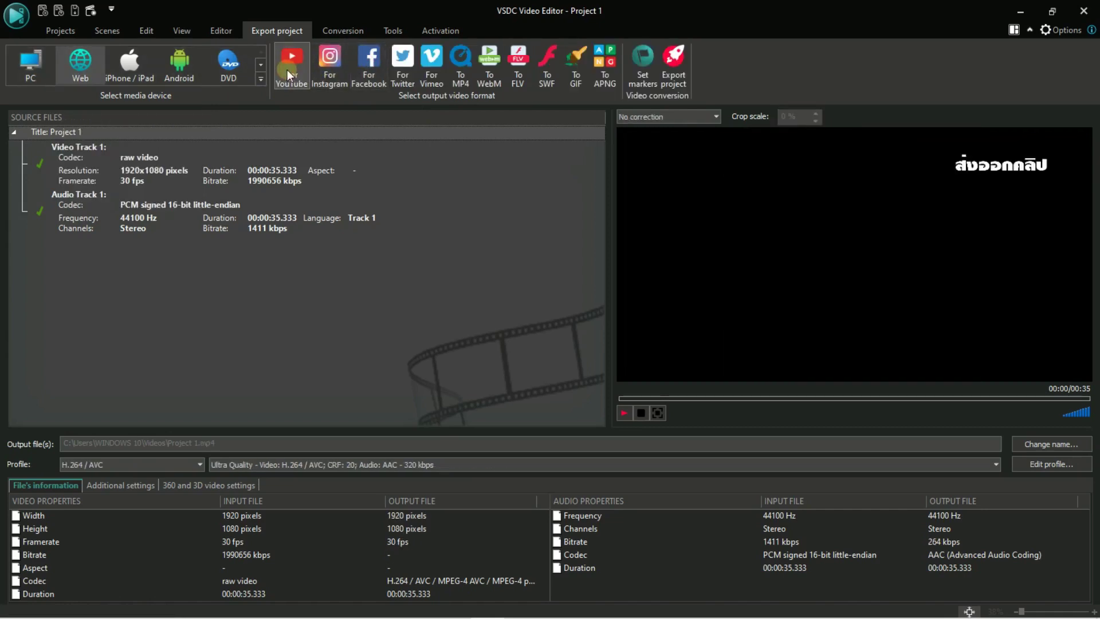
left_click(35, 72)
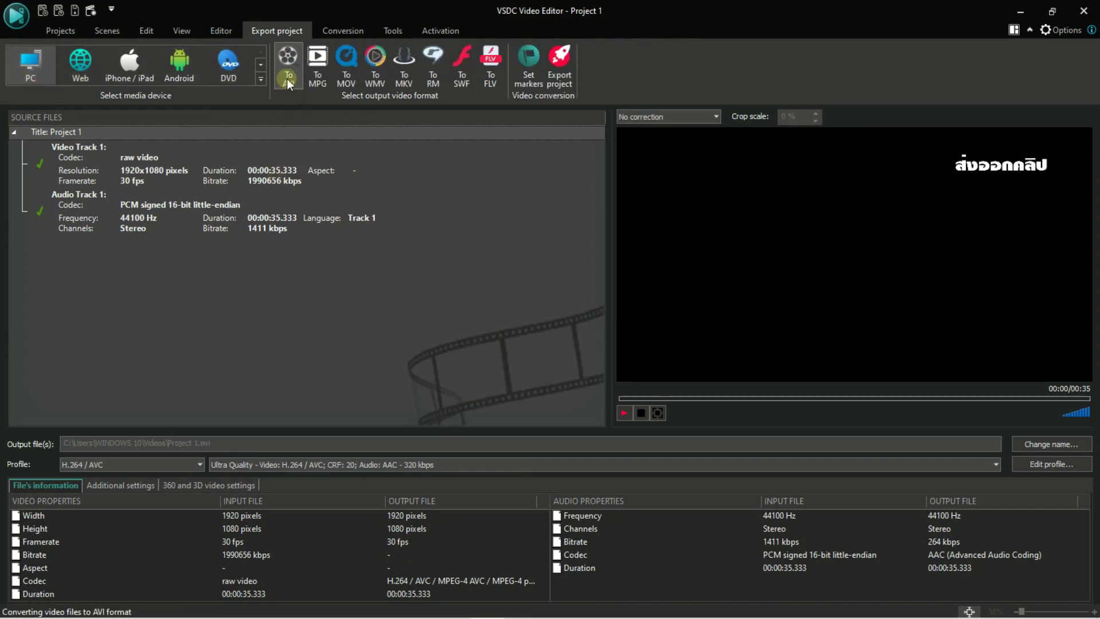
Name the AVI output file "สอนใช้โปรแกรม VSDC Video Editor เบื้องต้น" and save it in the ลงยูทูป folder on DATA (D:).
left_click(1050, 443)
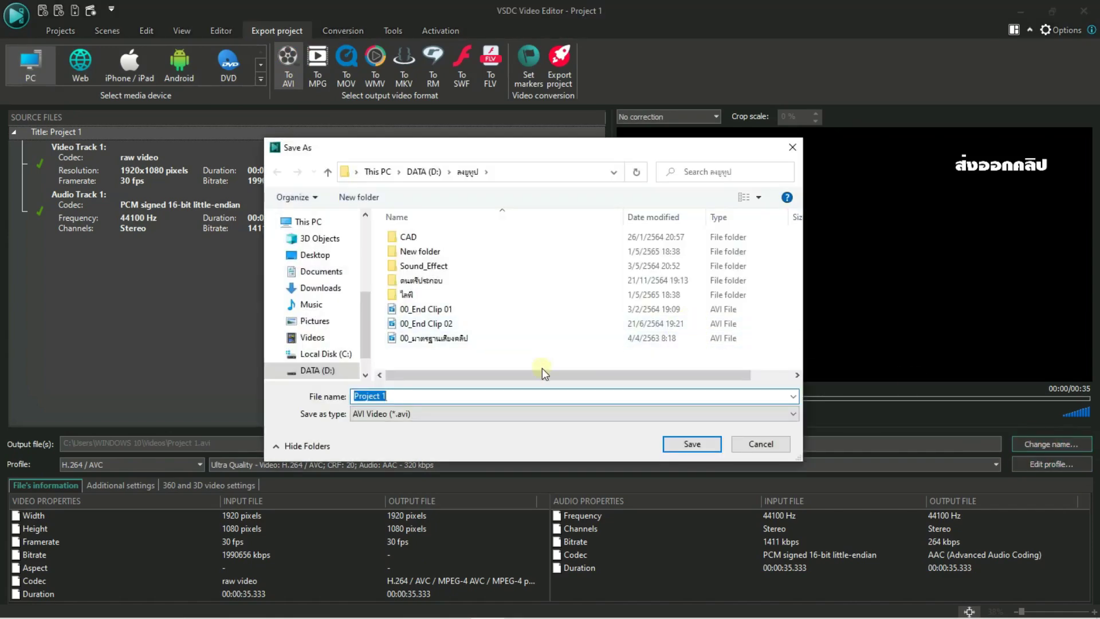
type("สอน")
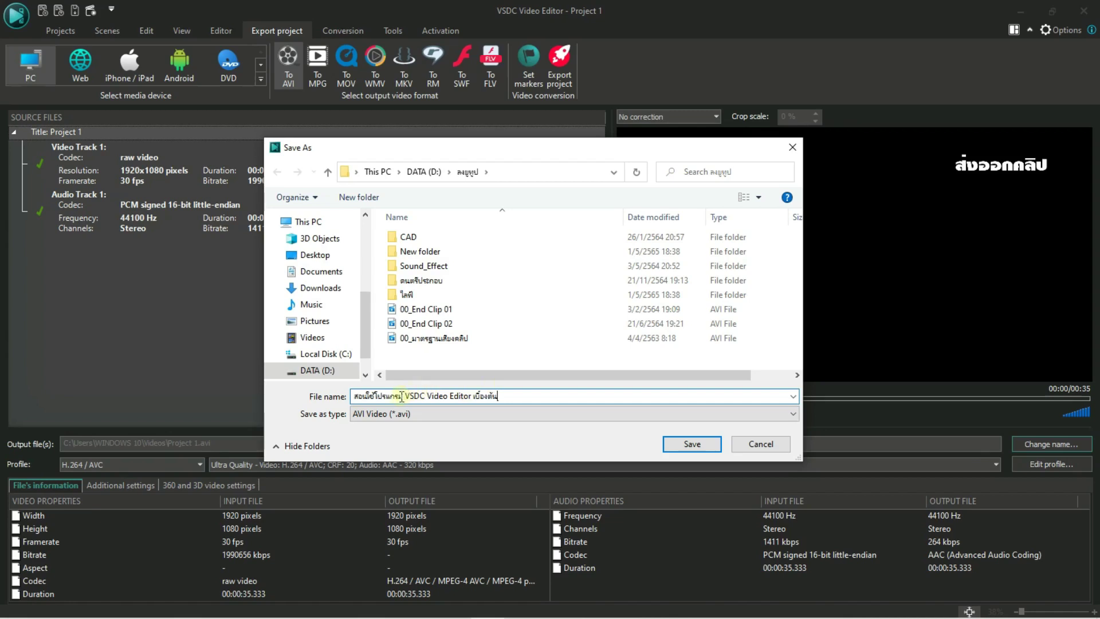
left_click(691, 444)
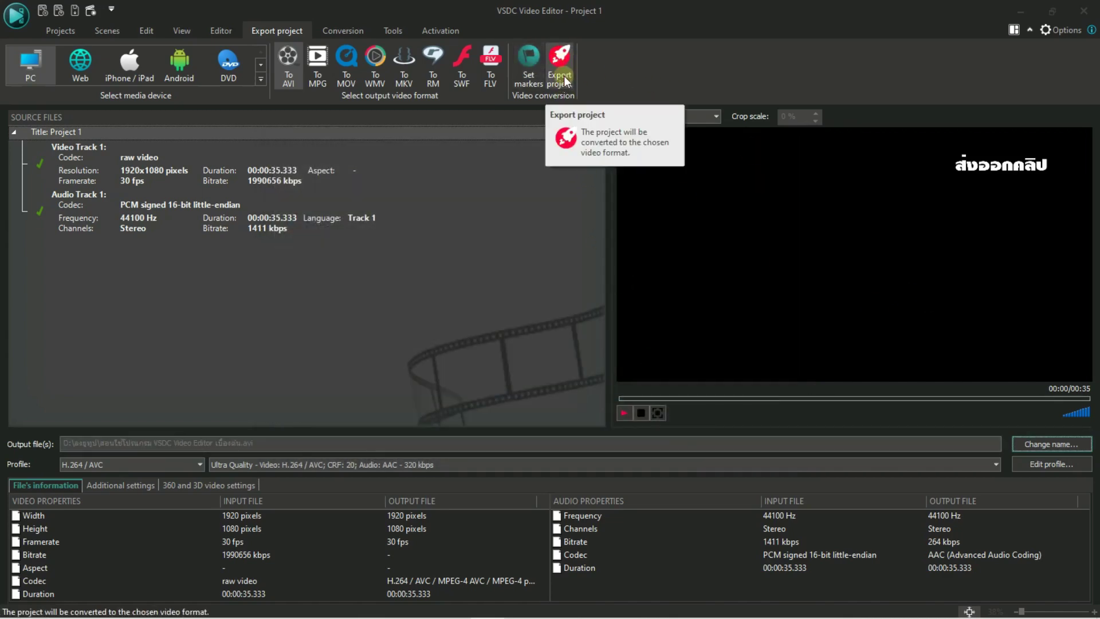
Export the project to AVI without premium features and close the completion notice.
left_click(564, 81)
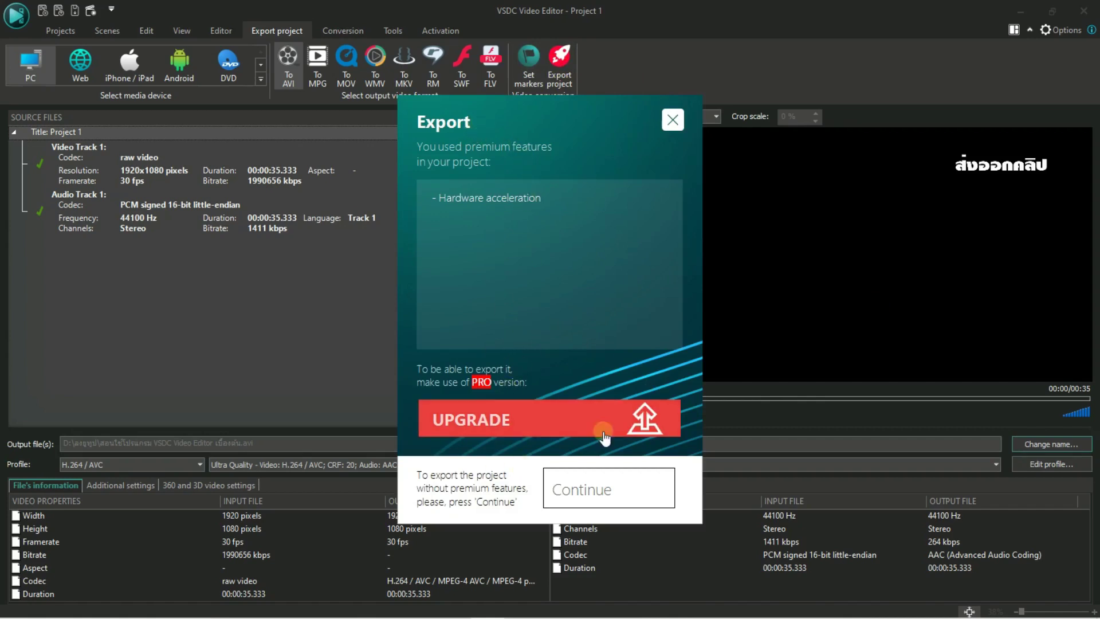
left_click(634, 492)
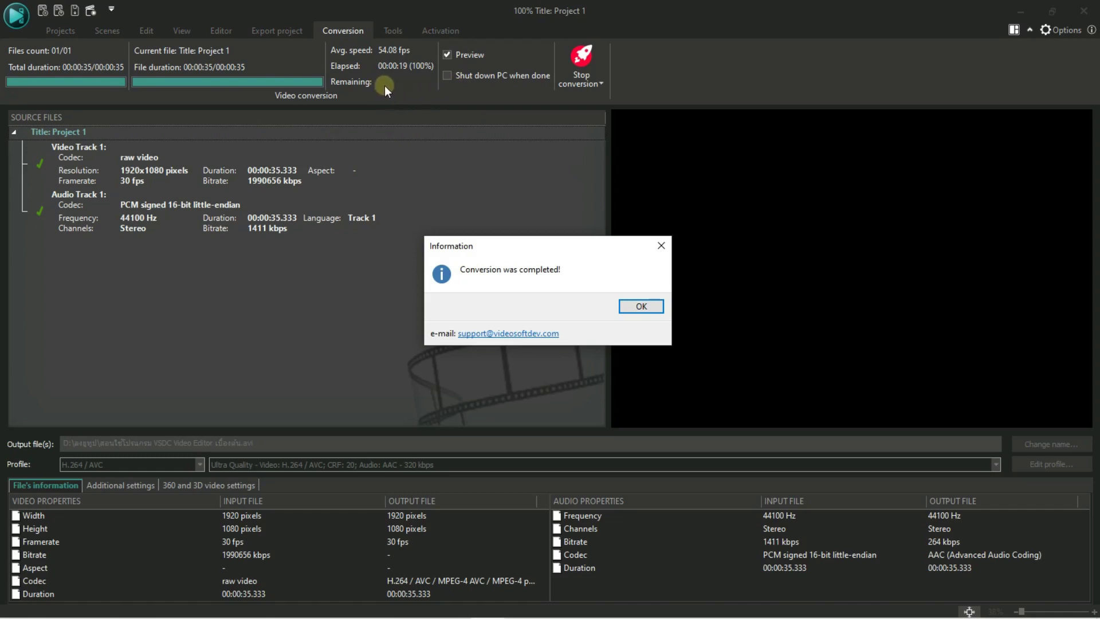
left_click(655, 312)
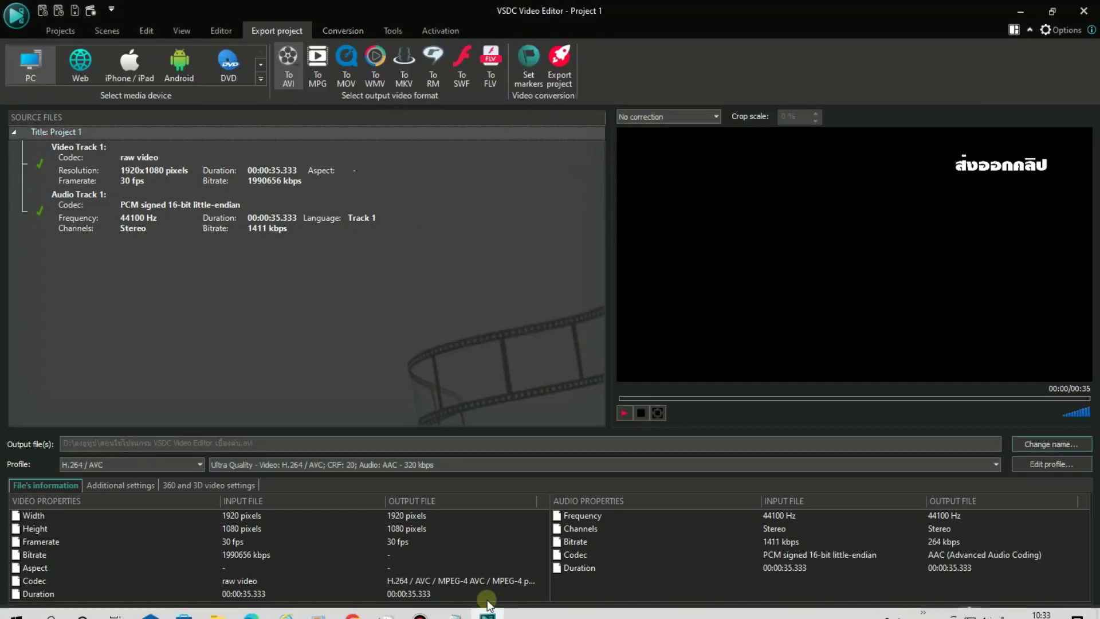
Switch to File Explorer, play the exported AVI from the ลงยูทูป folder on DATA (D:), and return to the video editor.
left_click(217, 605)
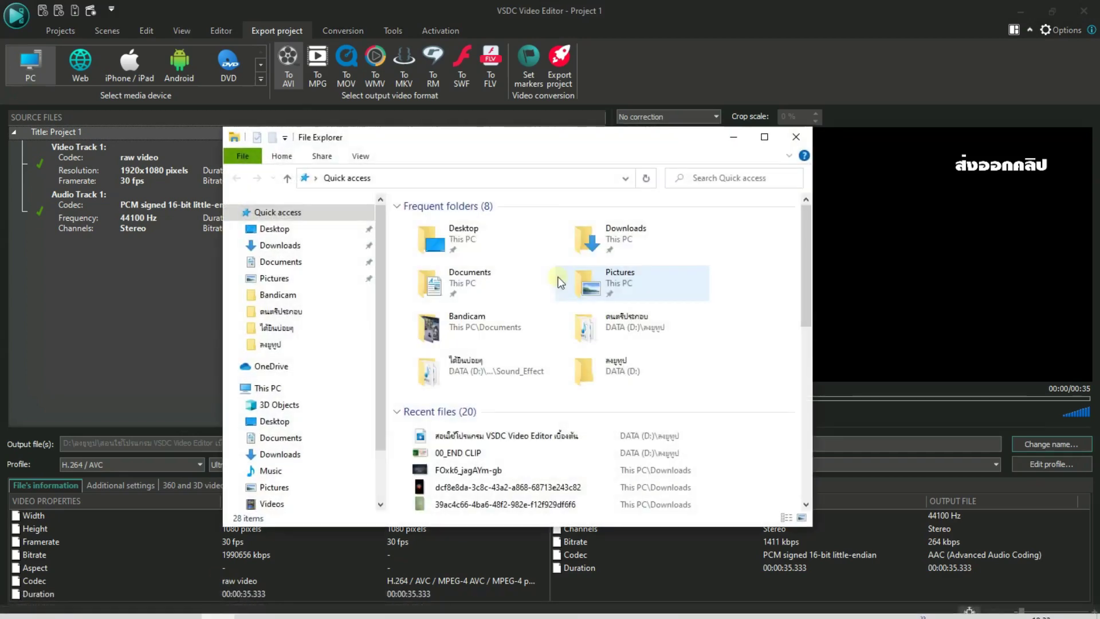
scroll(286, 418, "down", 2)
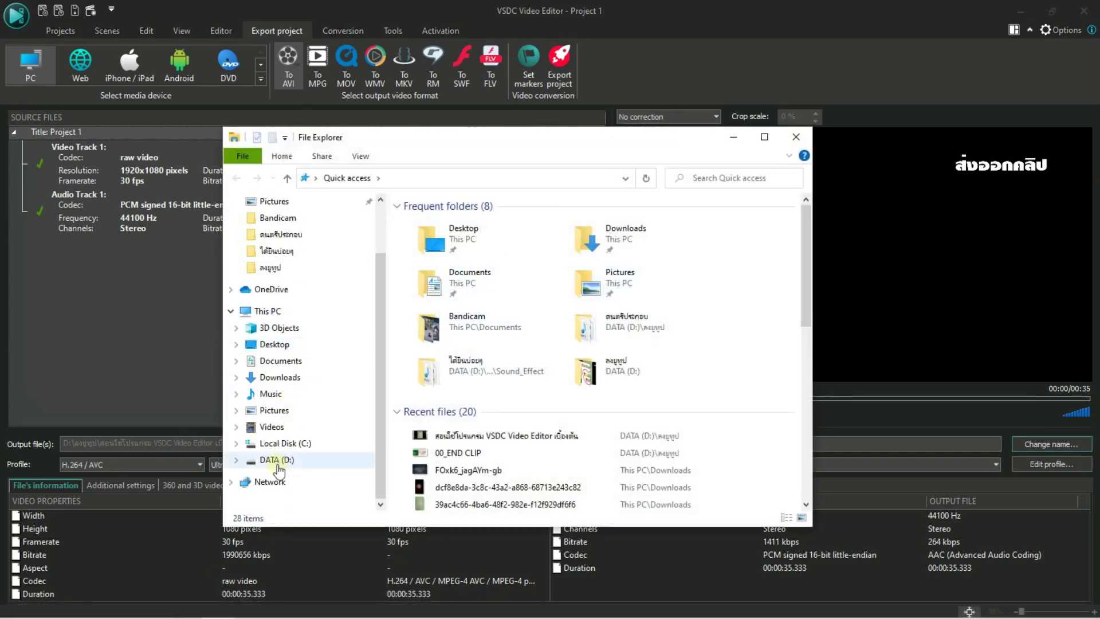
left_click(276, 459)
double_click(594, 315)
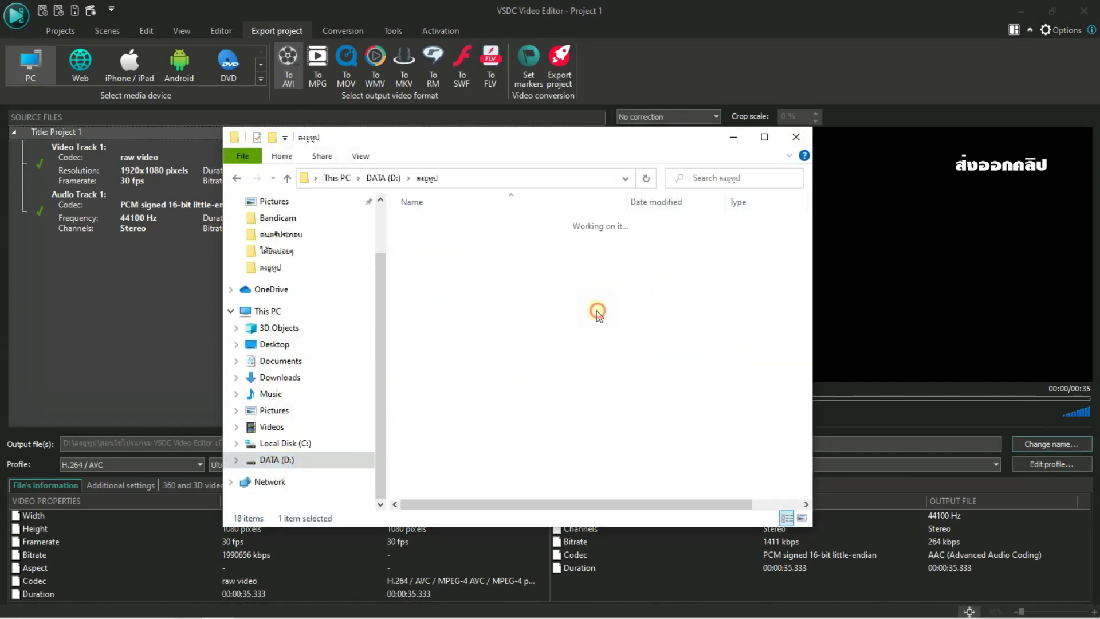
double_click(543, 367)
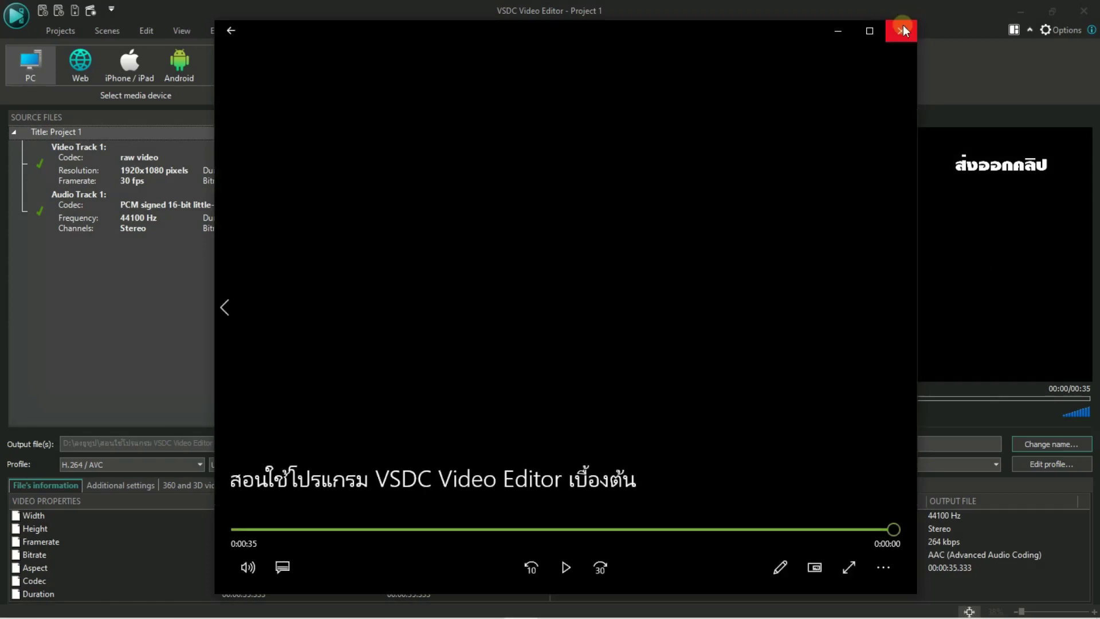
left_click(901, 30)
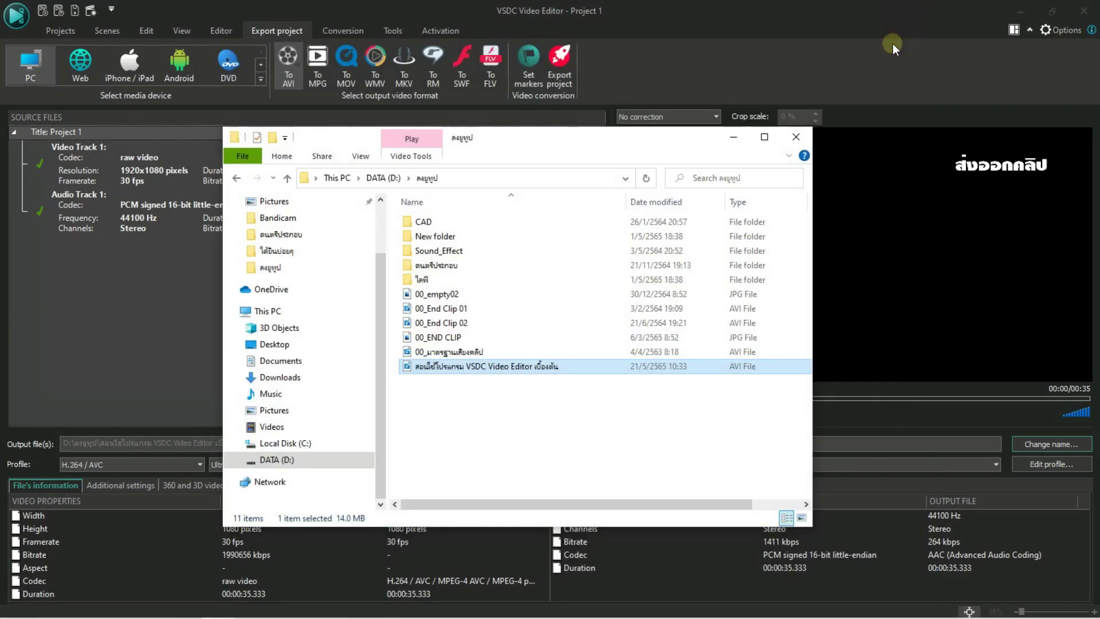
left_click(741, 46)
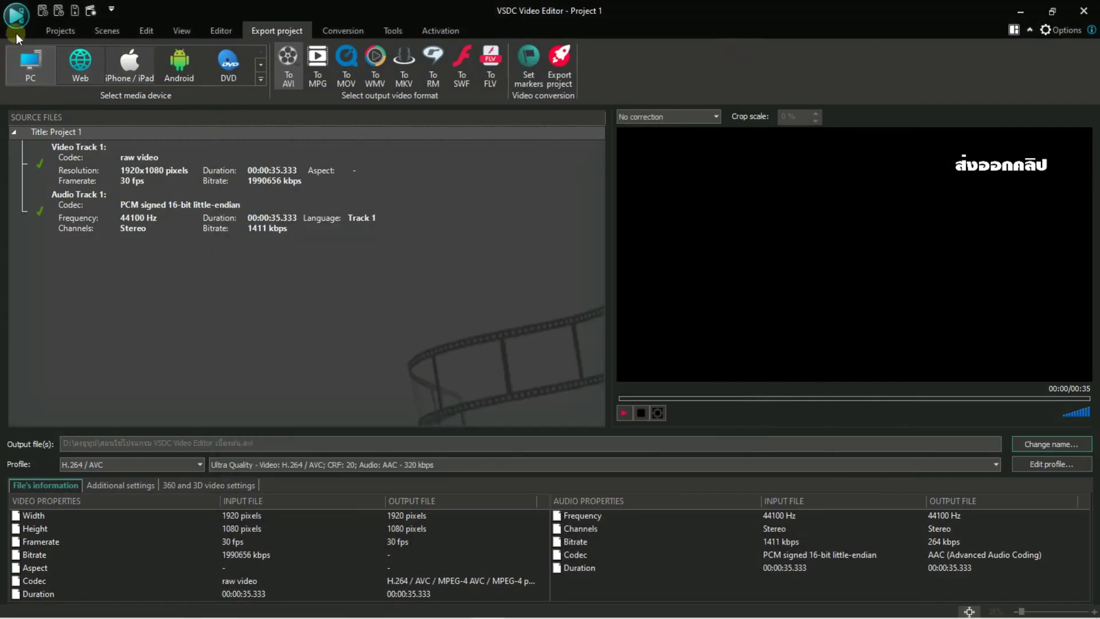
Return to the project's editing view and look at the list of text effects with no object selected.
left_click(56, 29)
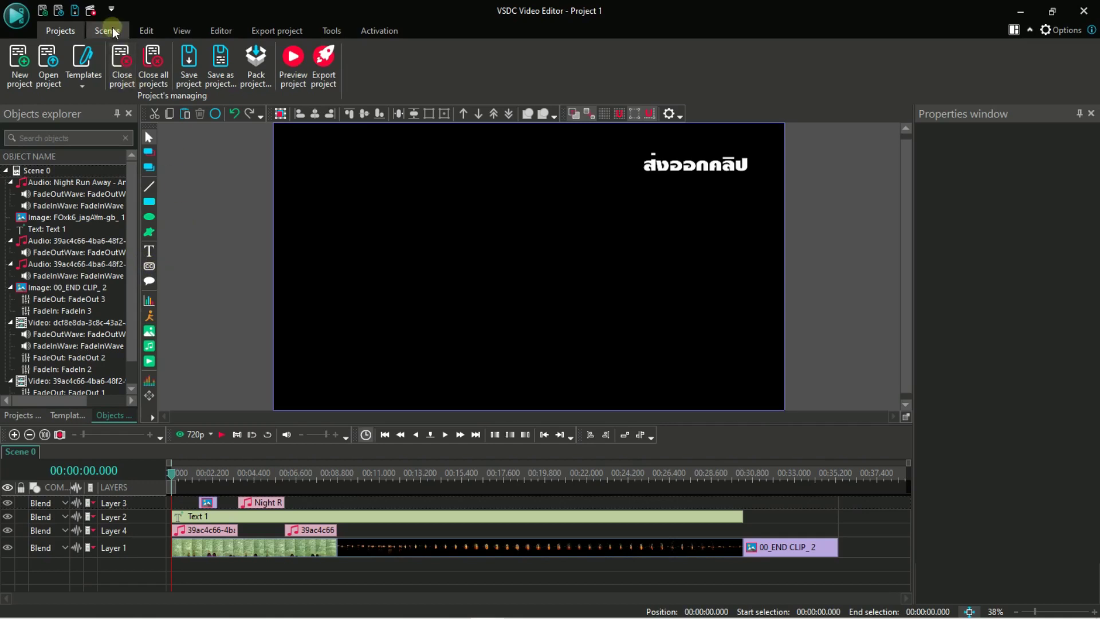
left_click(211, 28)
left_click(174, 78)
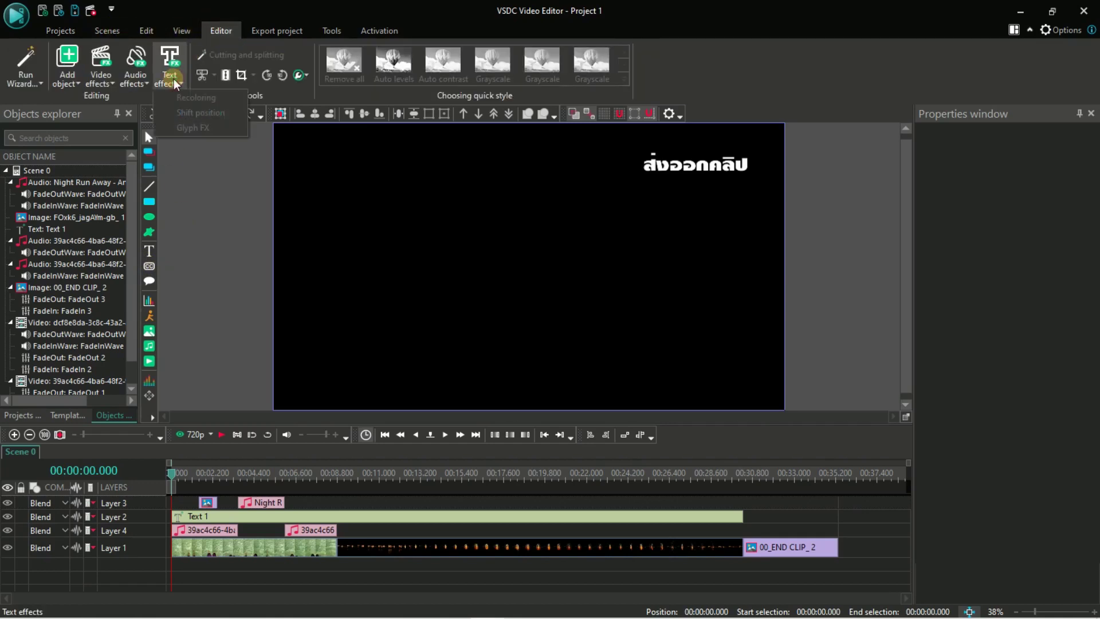
left_click(197, 185)
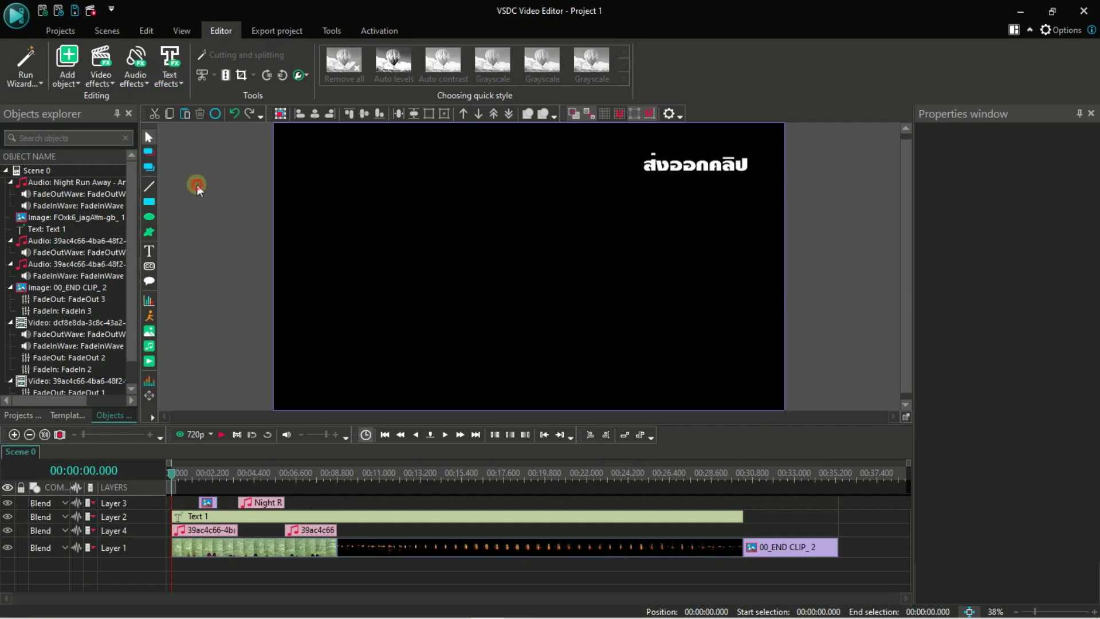
Examine the text effects for the Text 1 title, including Shift position, without adding any, and return to Scene 0.
left_click(309, 517)
left_click(170, 74)
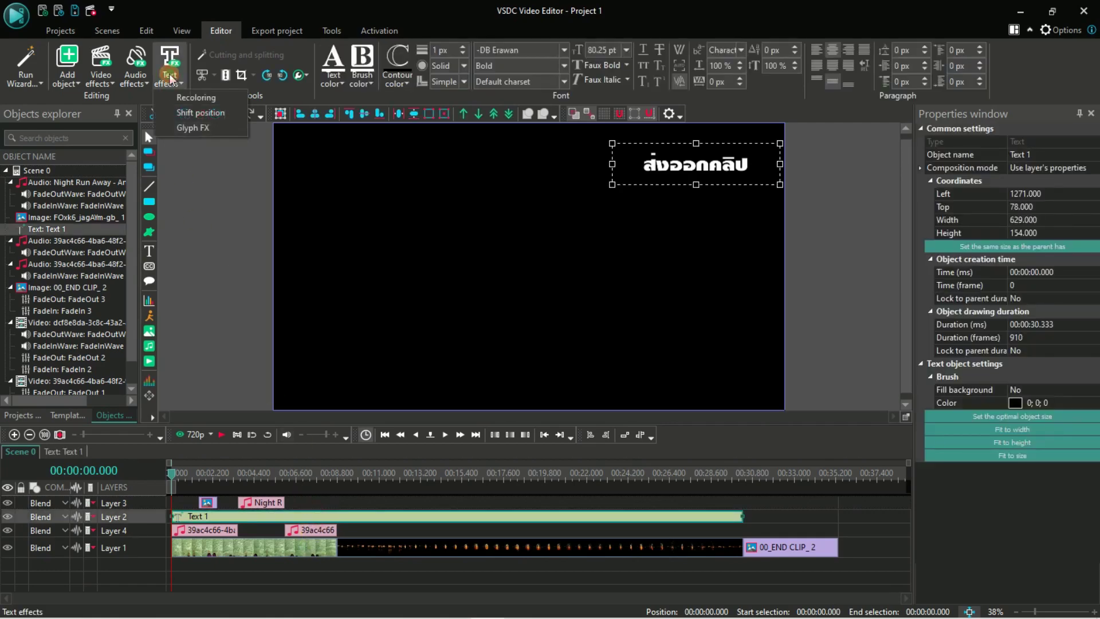
left_click(206, 110)
left_click(728, 380)
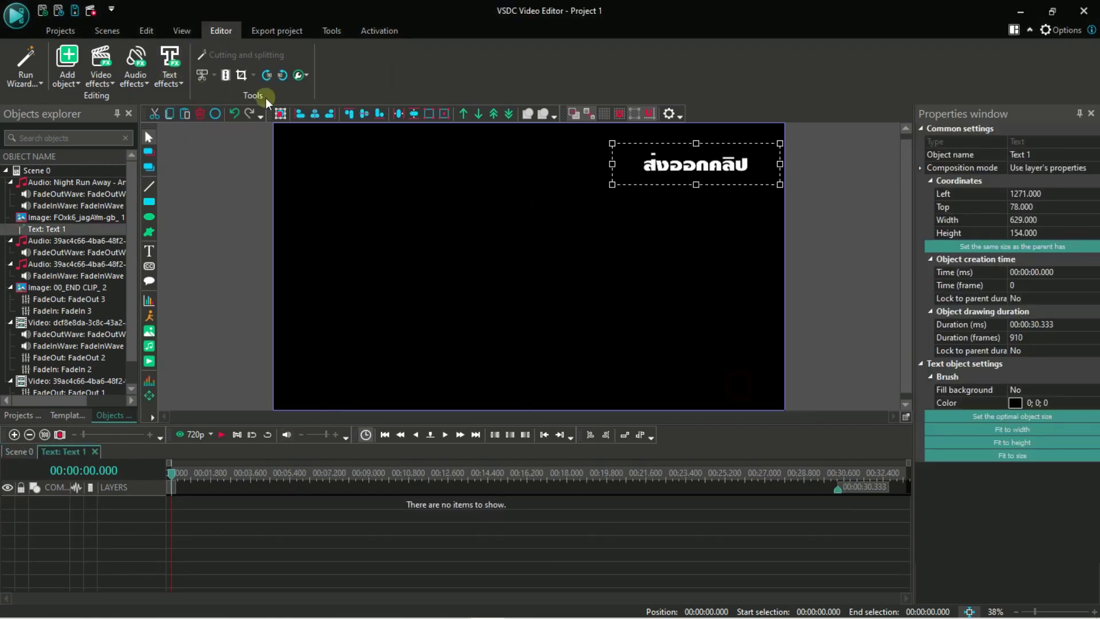
left_click(170, 74)
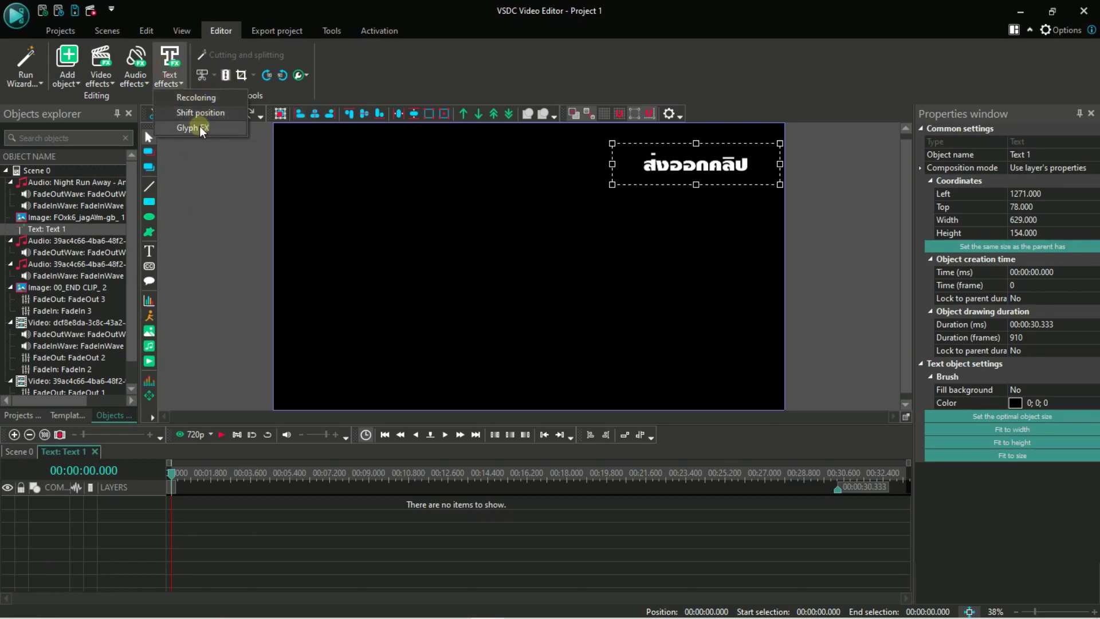
left_click(202, 111)
left_click(729, 380)
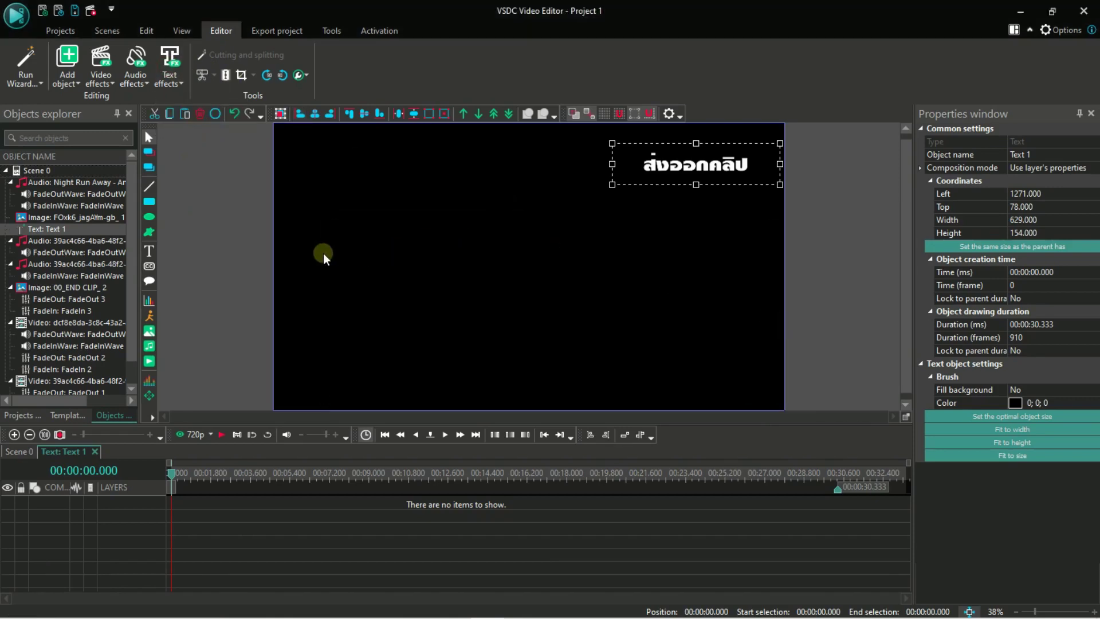
left_click(18, 452)
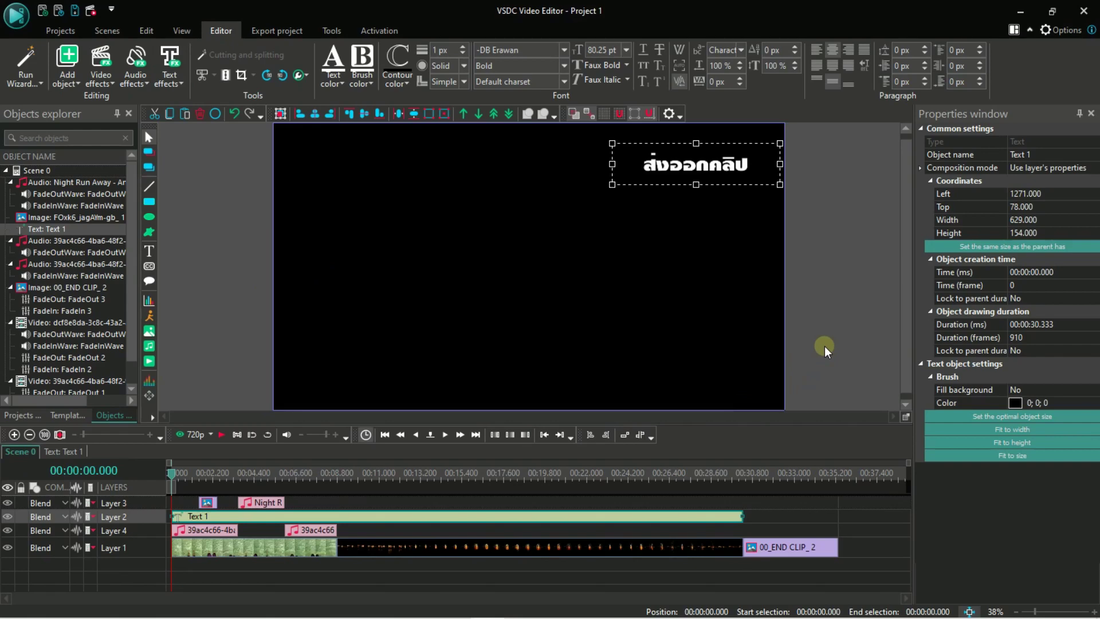
Switch to File Explorer, open the image 00_END CLIP in Photos and maximize its window.
left_click(217, 613)
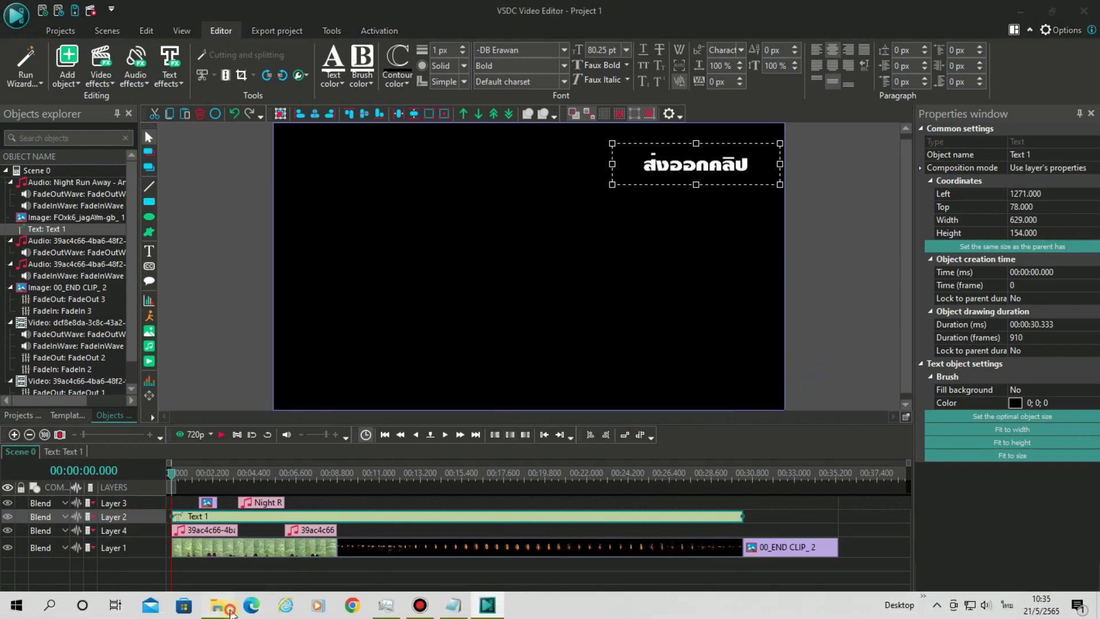
double_click(522, 337)
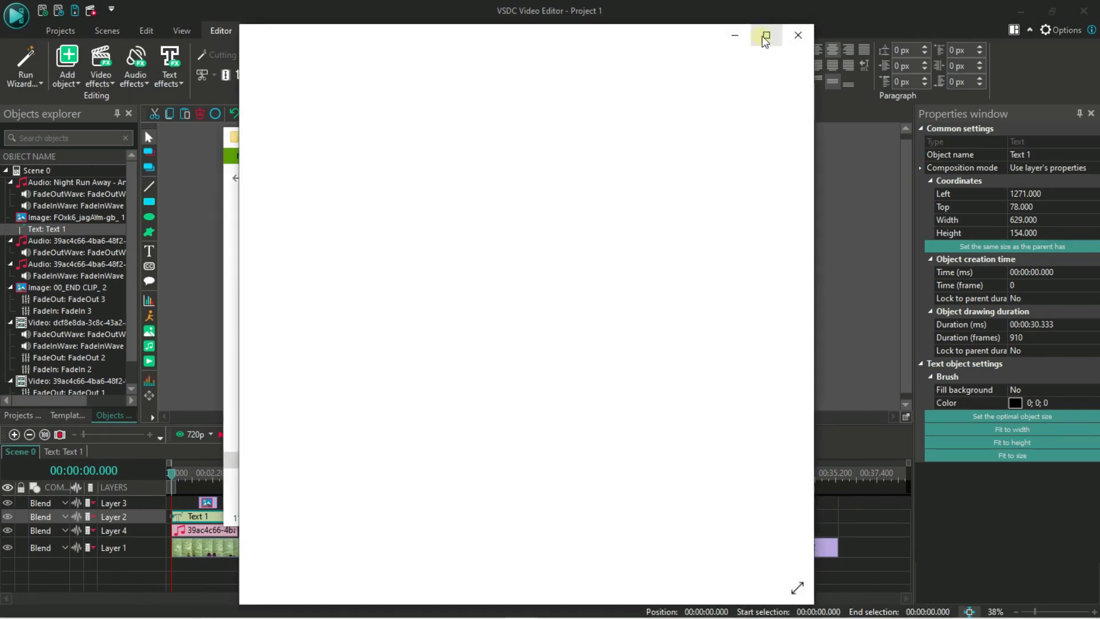
left_click(765, 35)
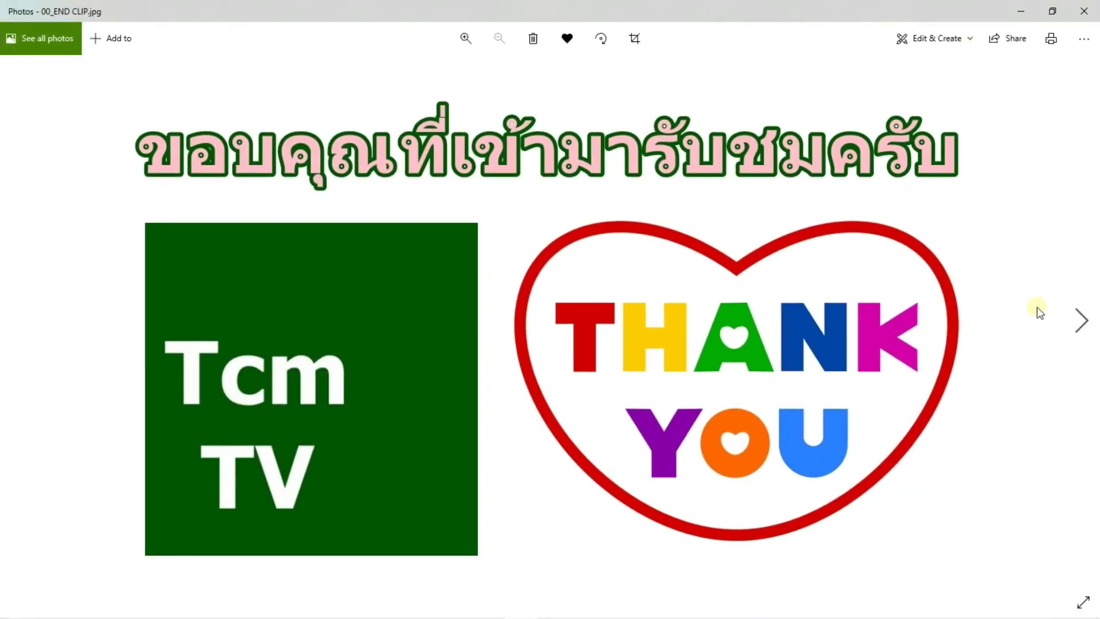